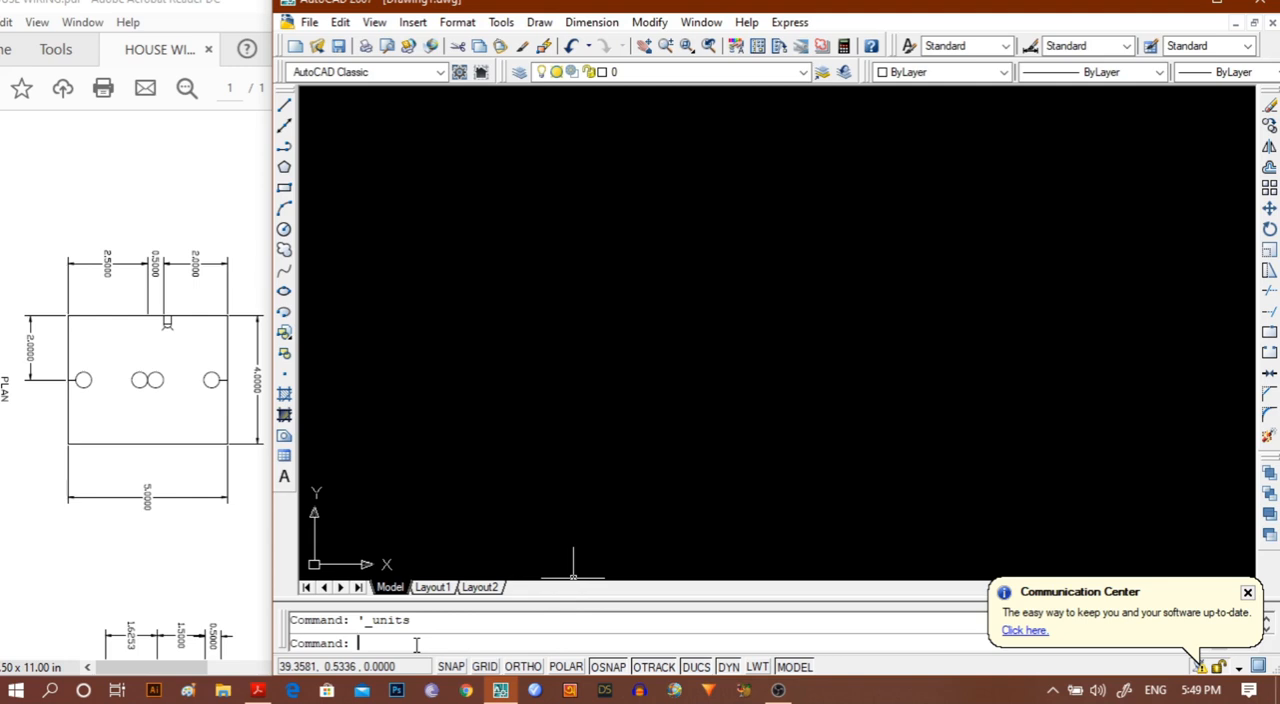
Start the MVSETUP sheet setup without paper space and choose Metric as the units type.
type("mvsetup")
key("Return")
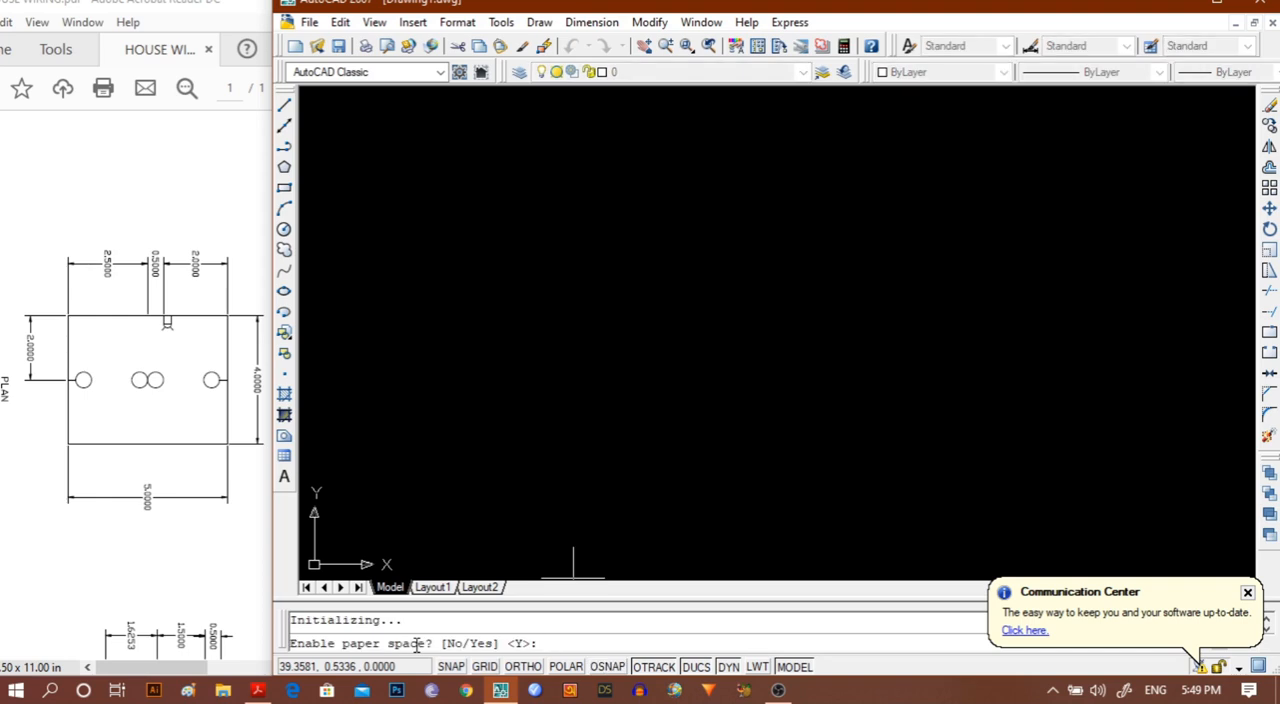
type("n")
key("Return")
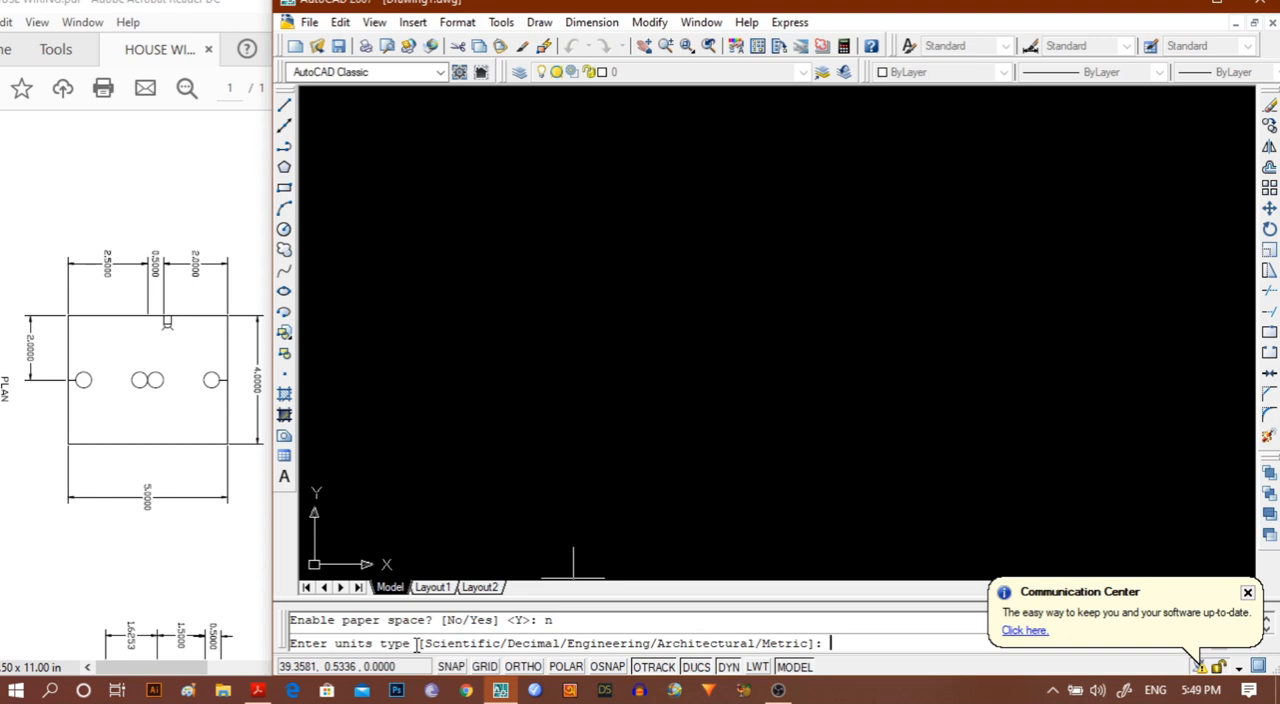
type("m")
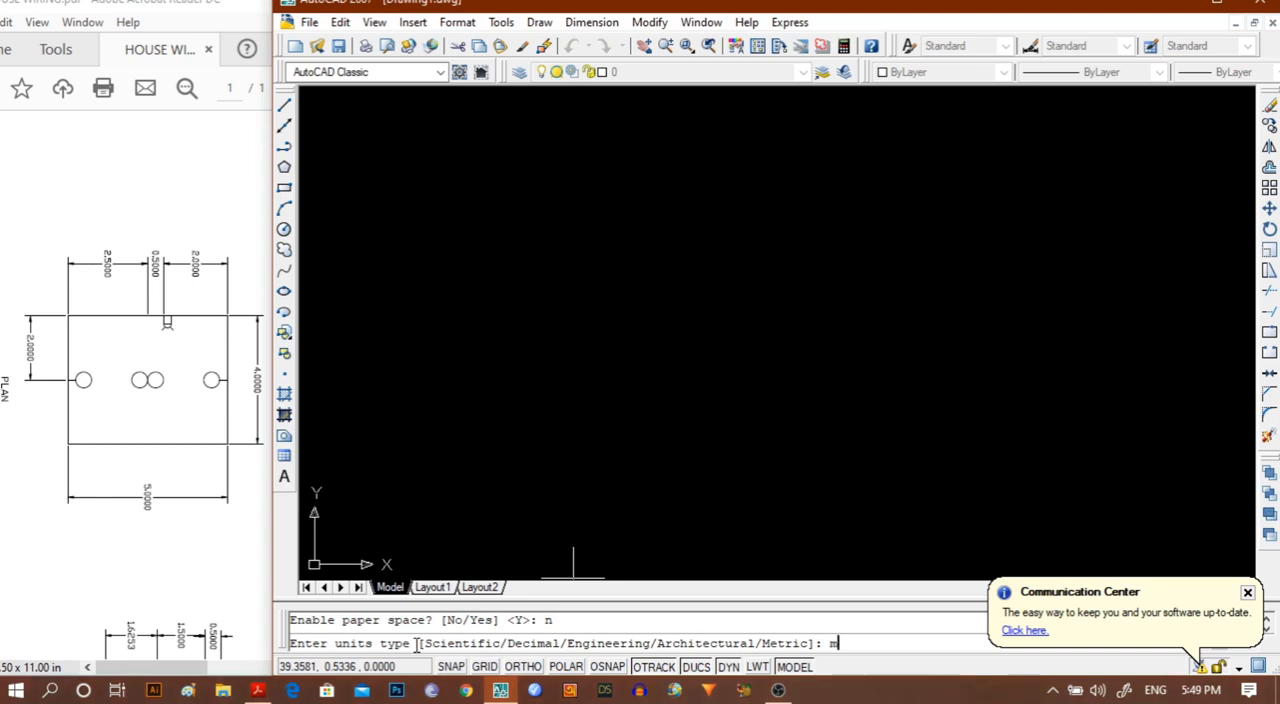
key("Return")
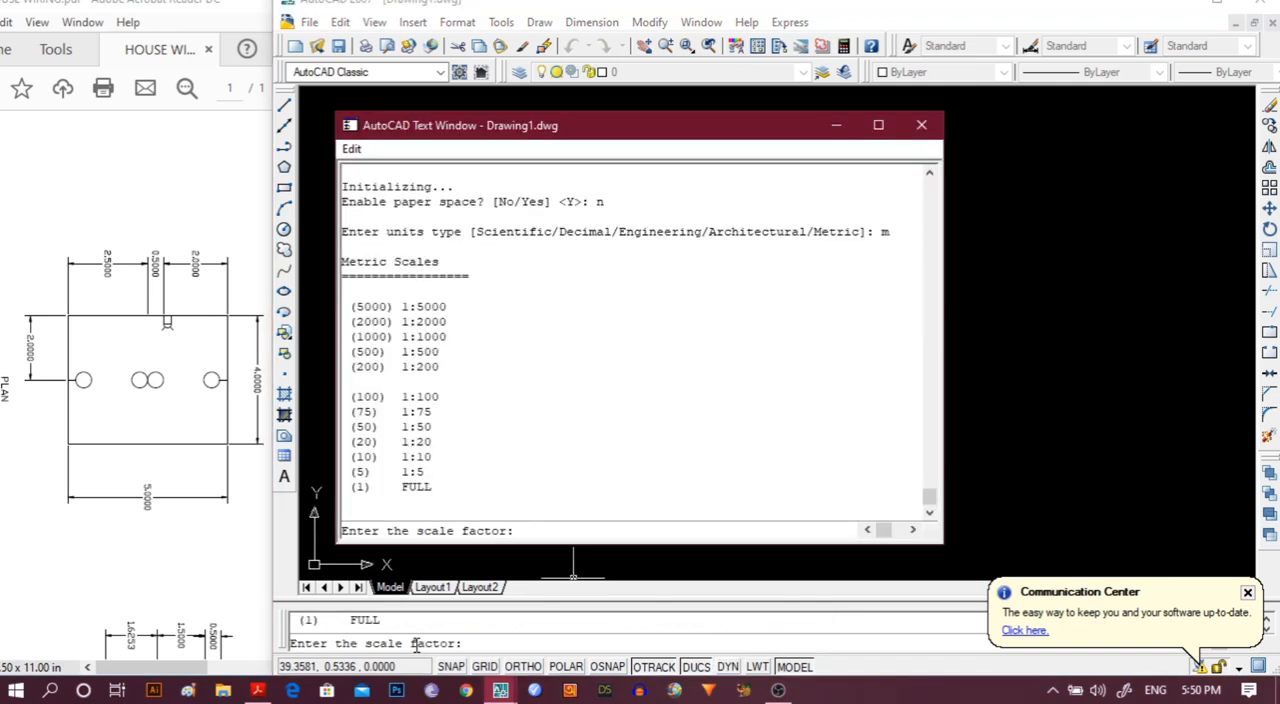
Set the scale factor to 1 and the sheet size to 297 wide by 210 high.
type("1")
key("Return")
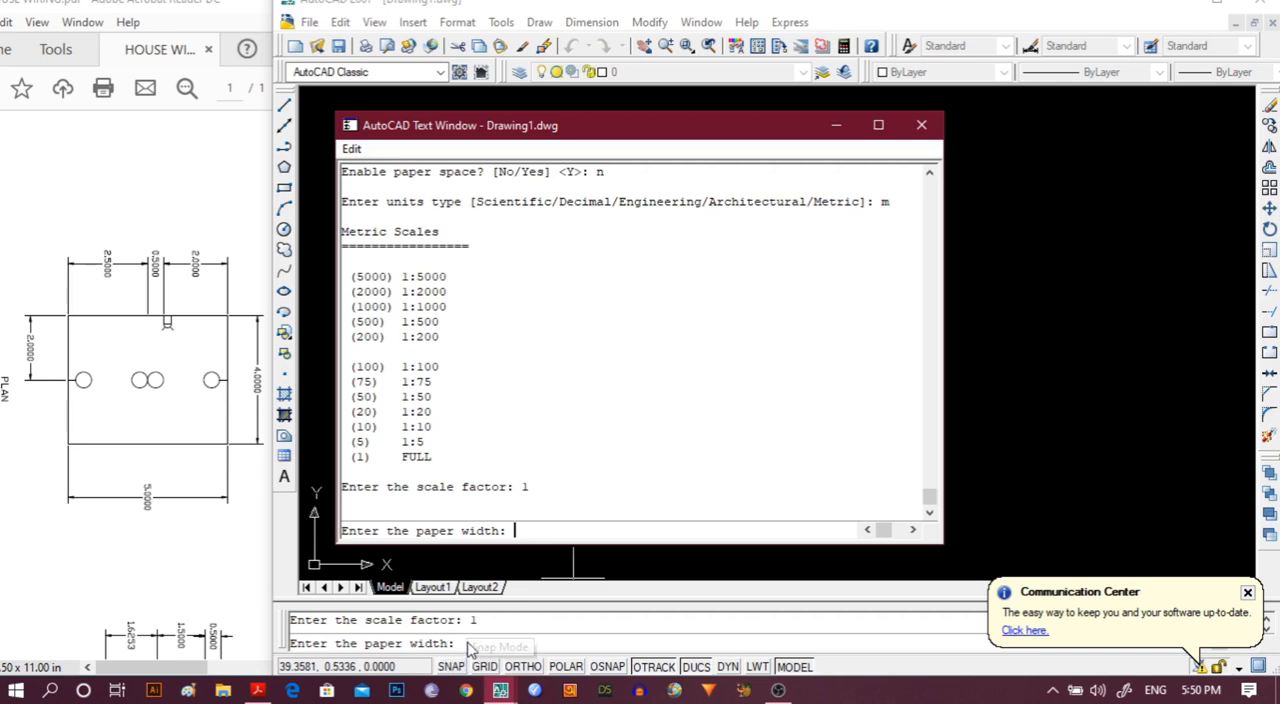
type("297")
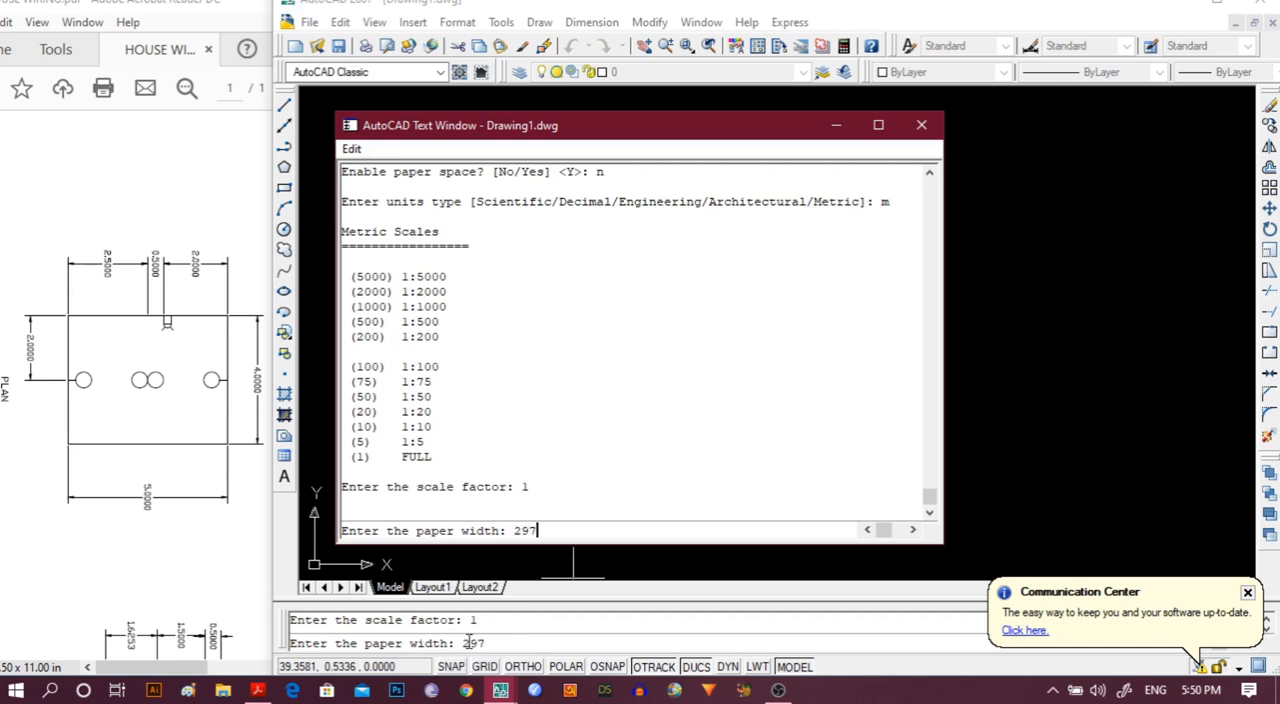
key("Return")
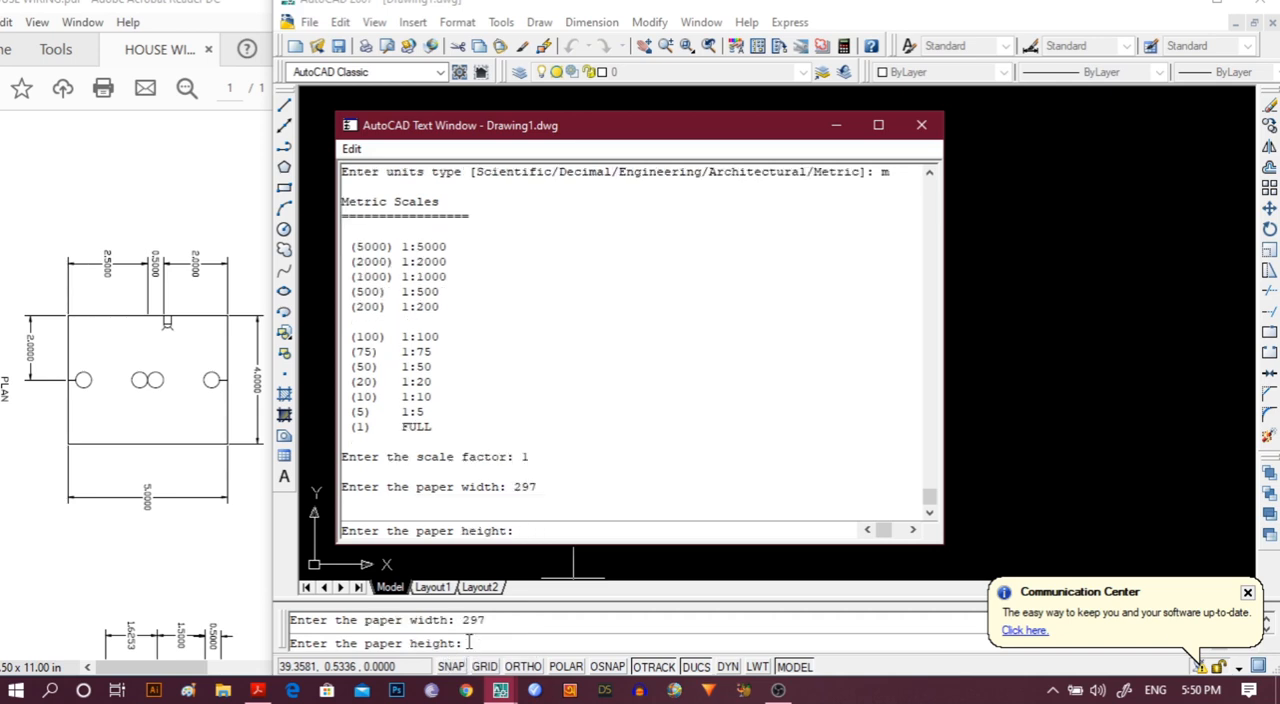
type("210")
key("Return")
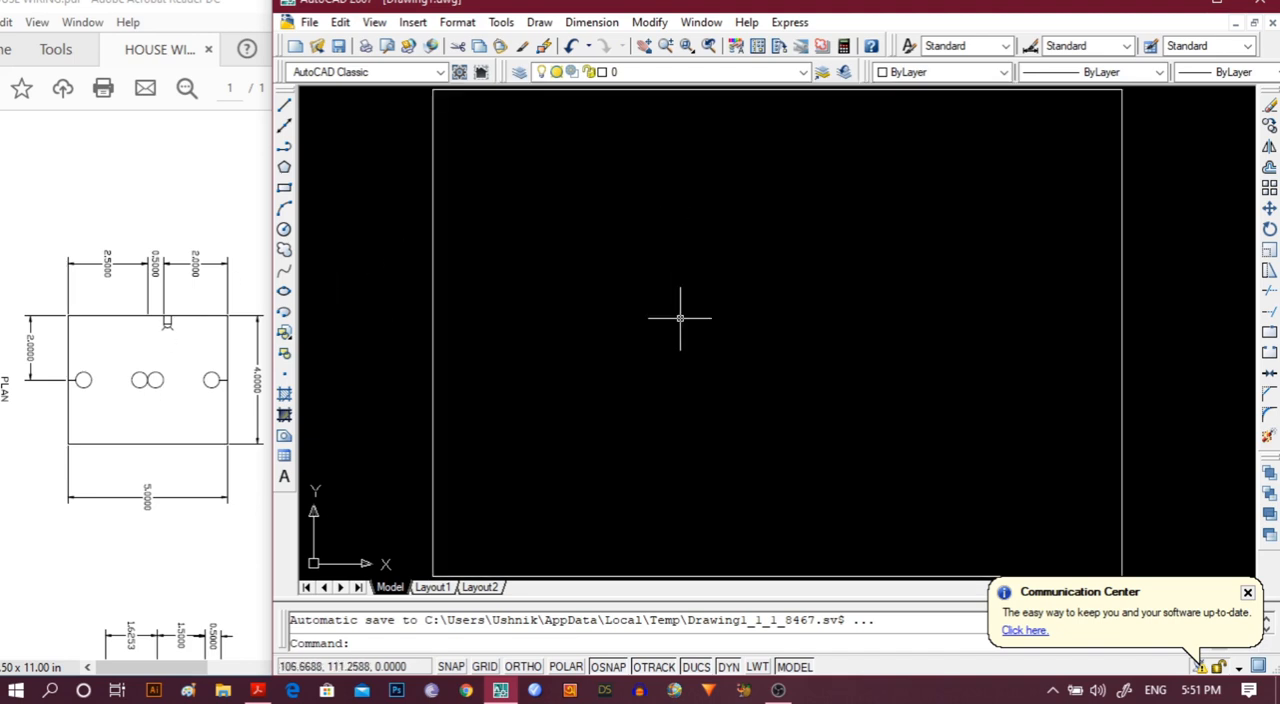
Draw a rectangle 5 long and 4 wide in the upper-left area of the sheet border using the Dimensions option.
type("rec")
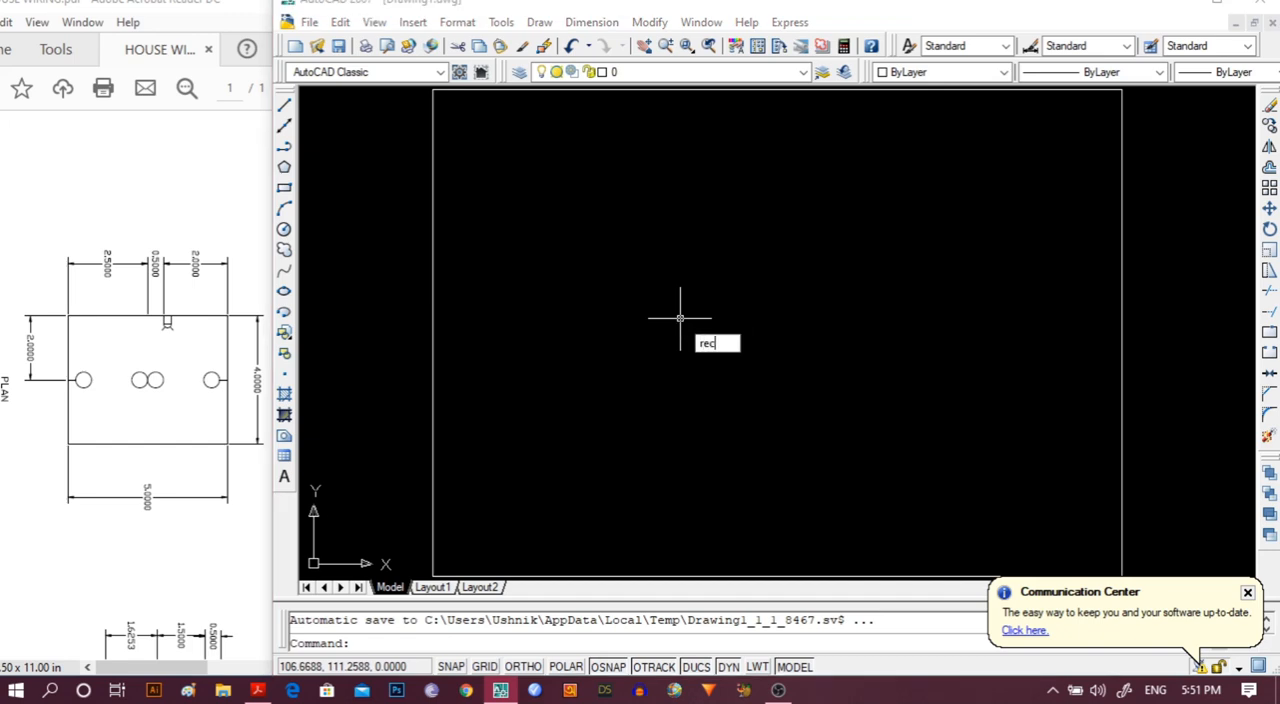
key("Return")
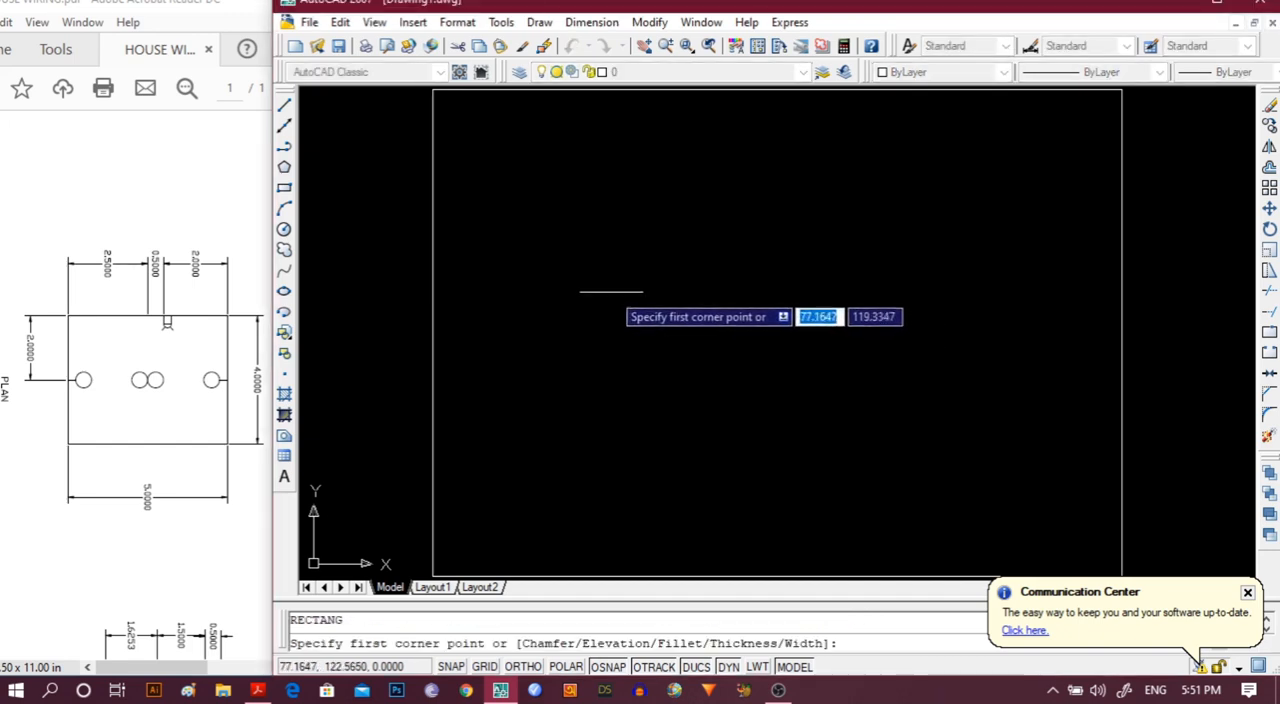
left_click(539, 196)
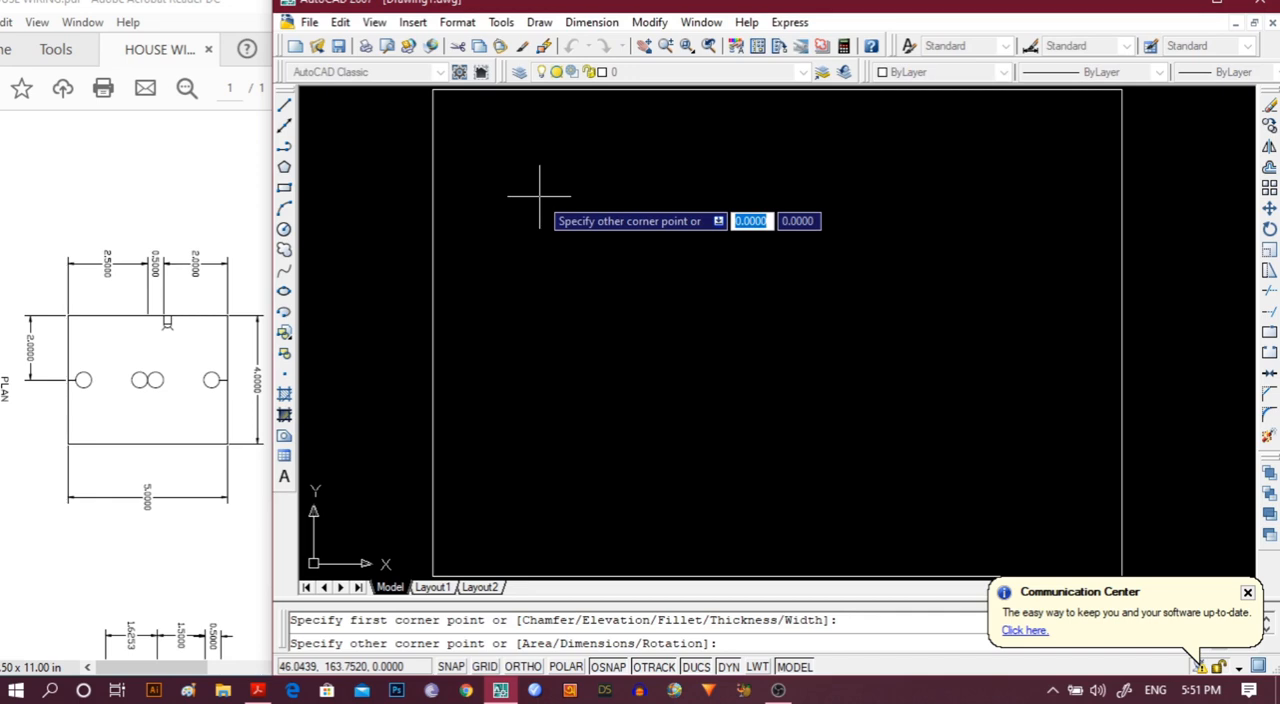
type("d")
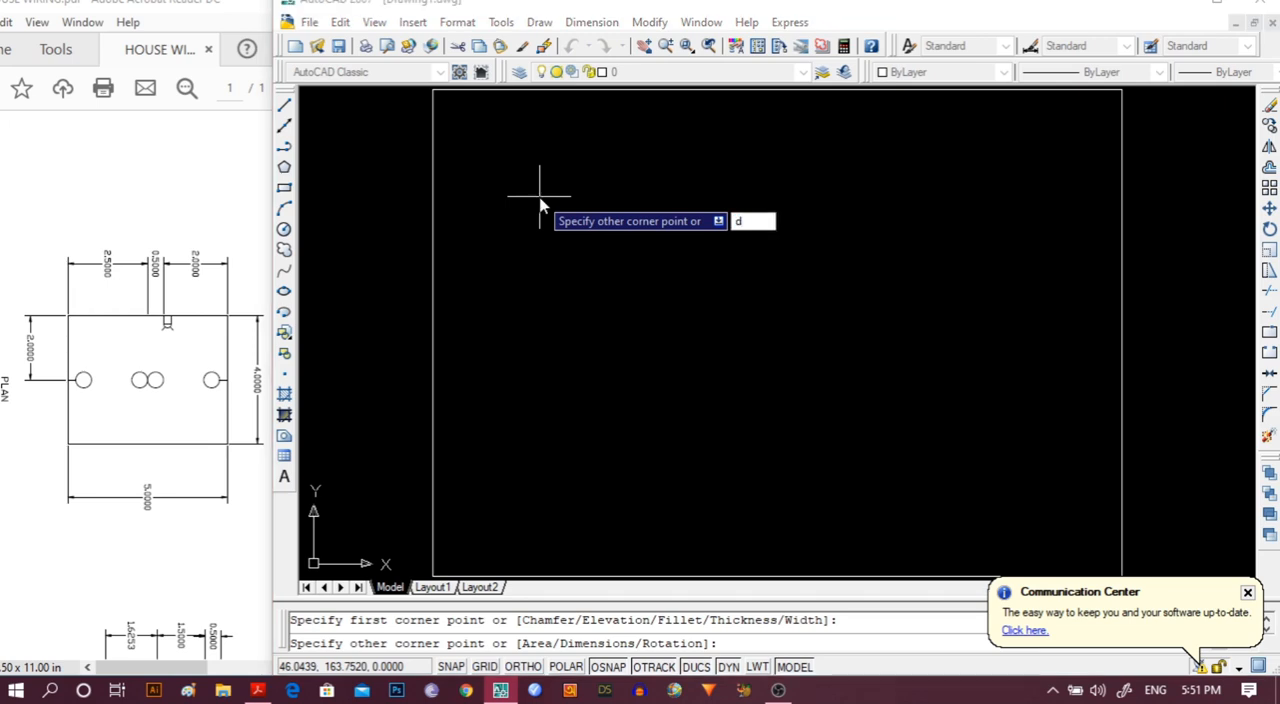
key("Return")
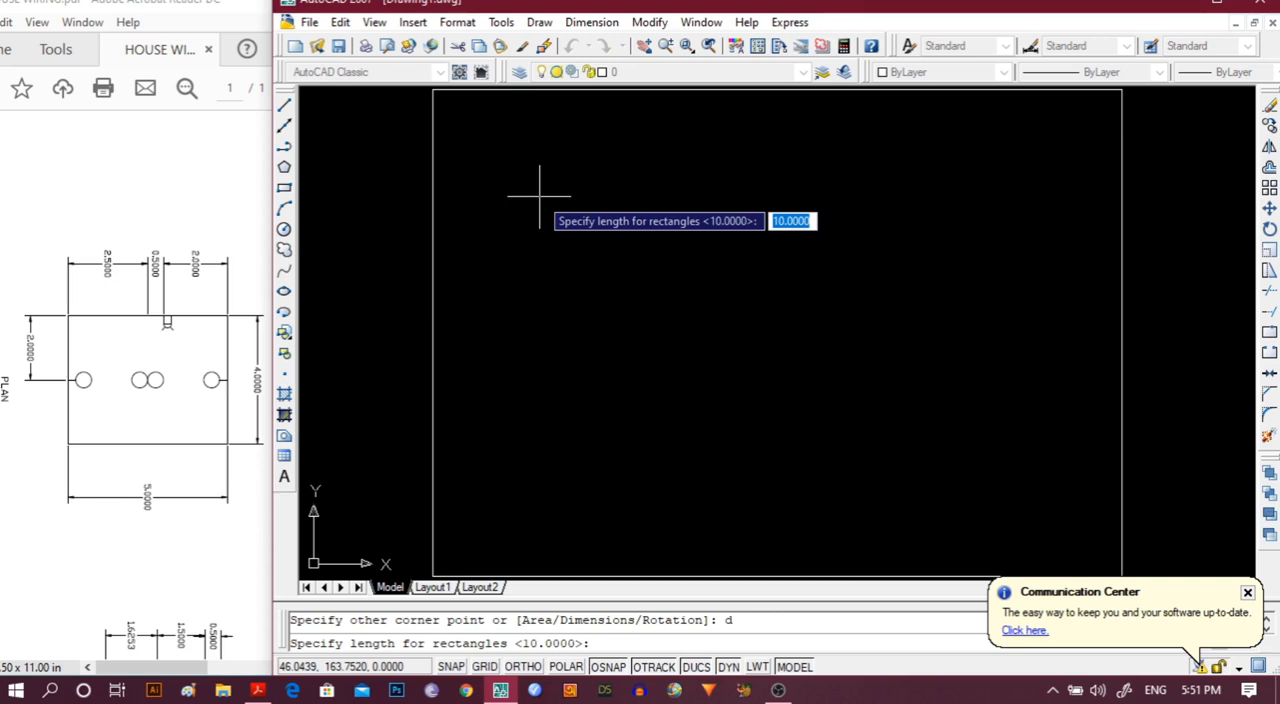
type("5")
key("Return")
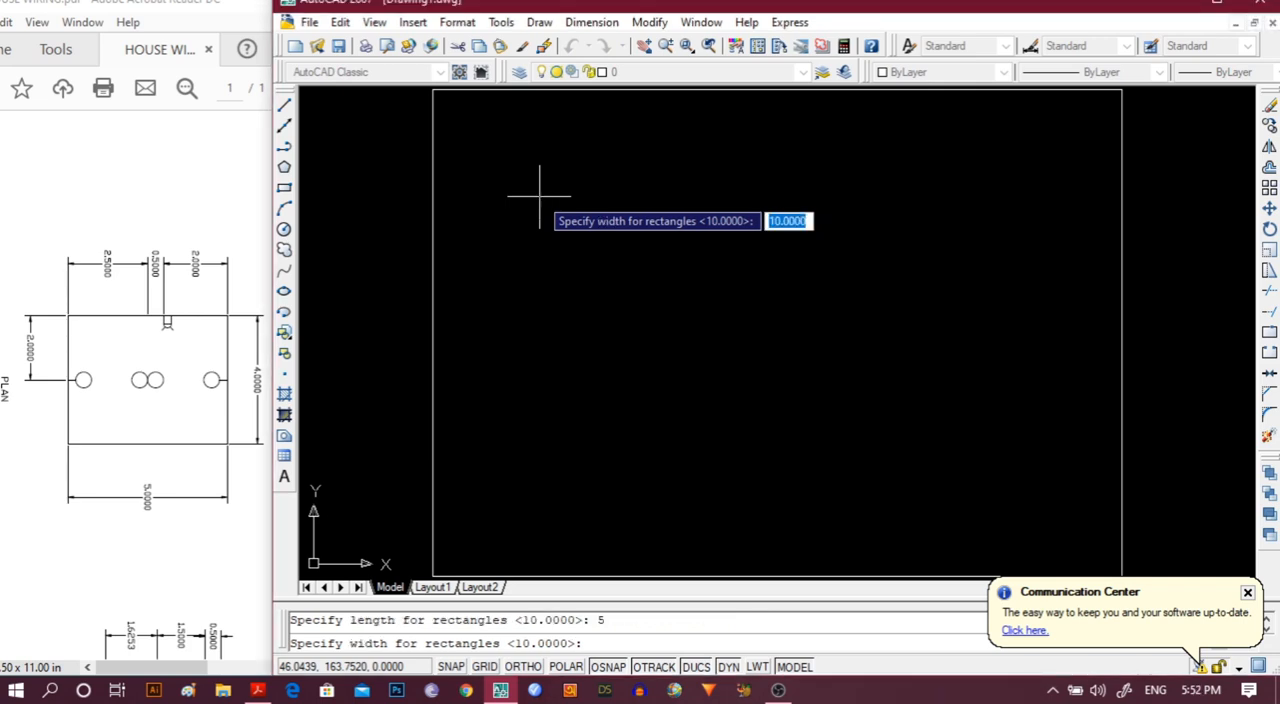
type("4")
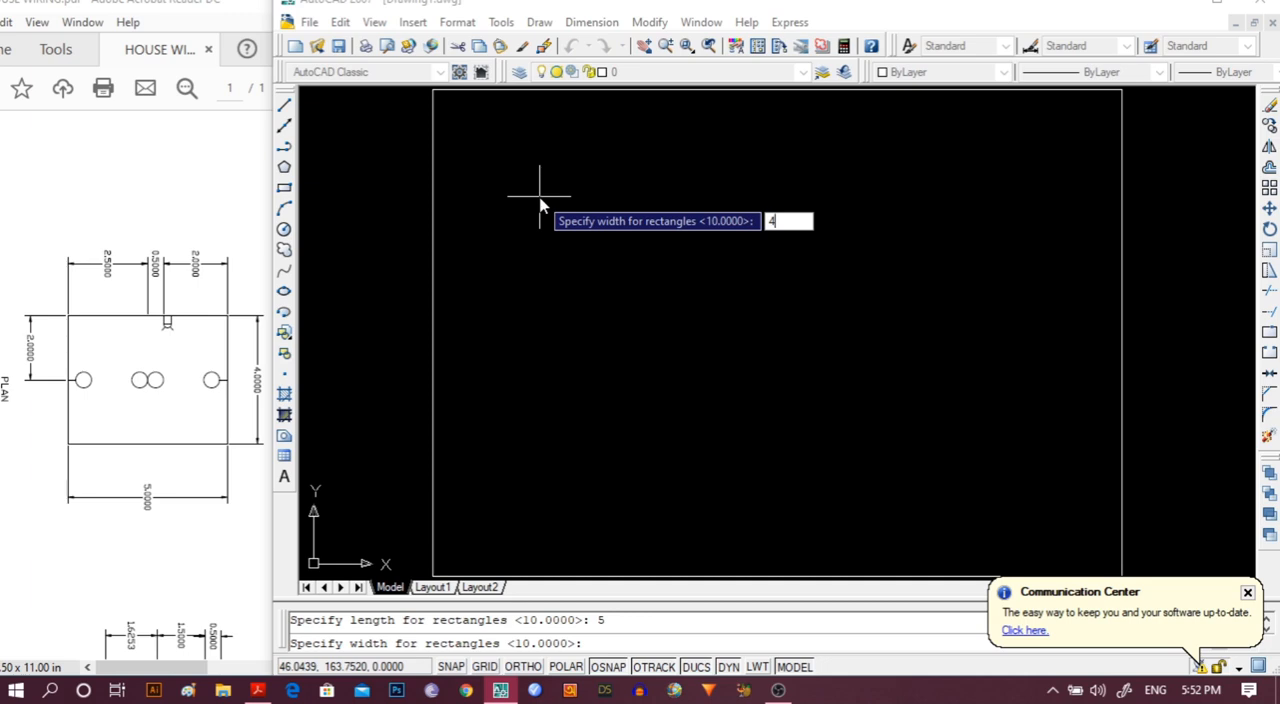
key("Return")
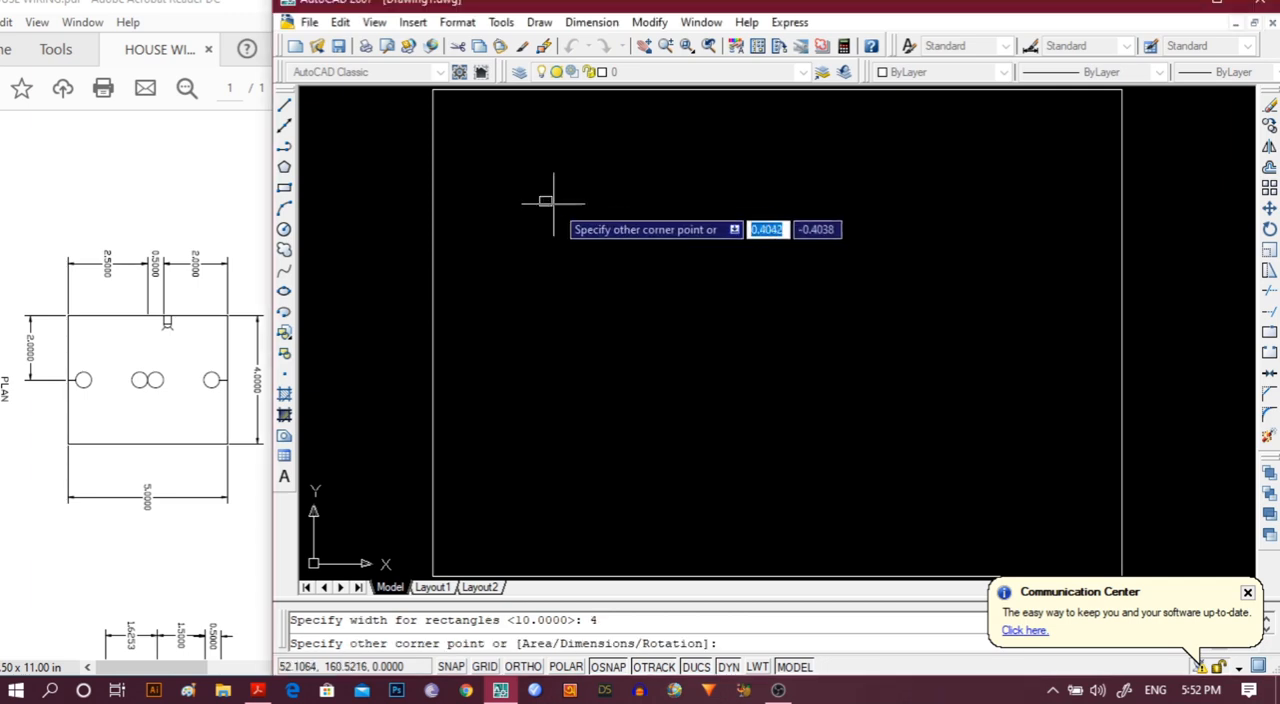
left_click(615, 250)
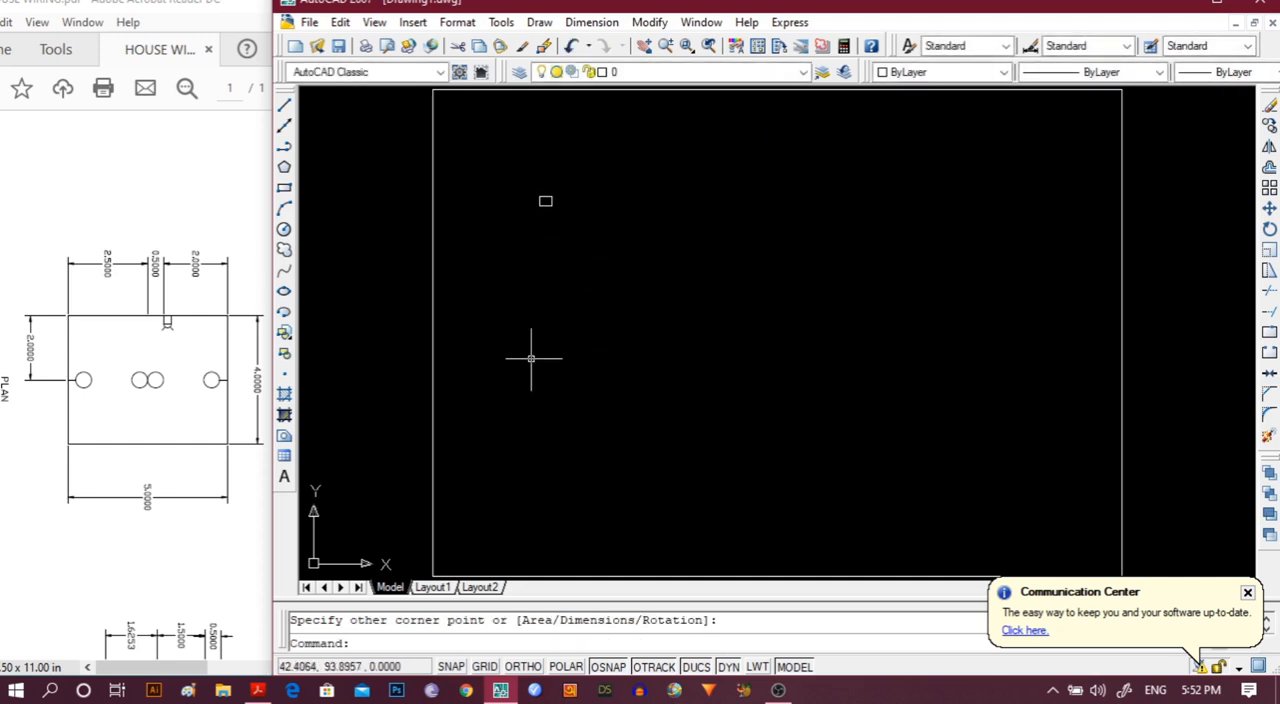
Examine the new rectangle up close, centred in the drawing area.
scroll(549, 371, "up", 2)
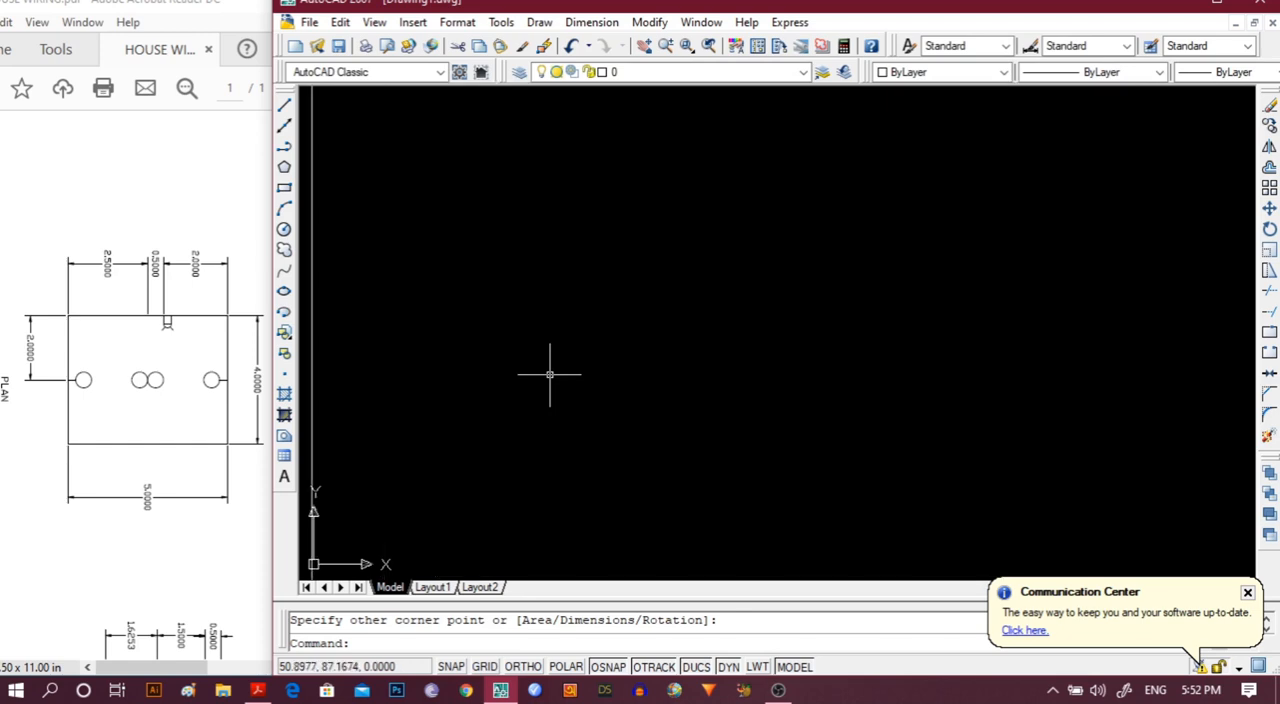
middle_click_drag(677, 191, 698, 394)
scroll(696, 394, "up", 3)
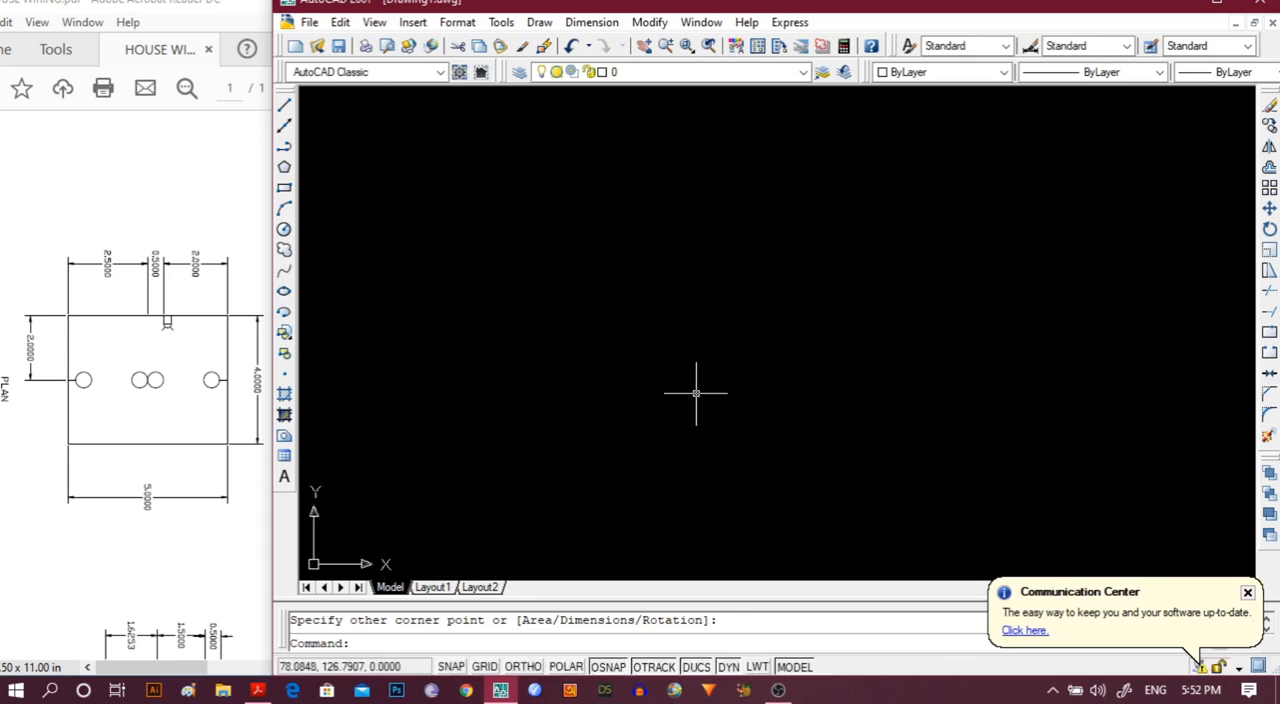
middle_click_drag(623, 211, 674, 538)
scroll(671, 457, "up", 2)
middle_click_drag(528, 231, 761, 239)
scroll(780, 371, "up", 2)
middle_click_drag(491, 323, 923, 457)
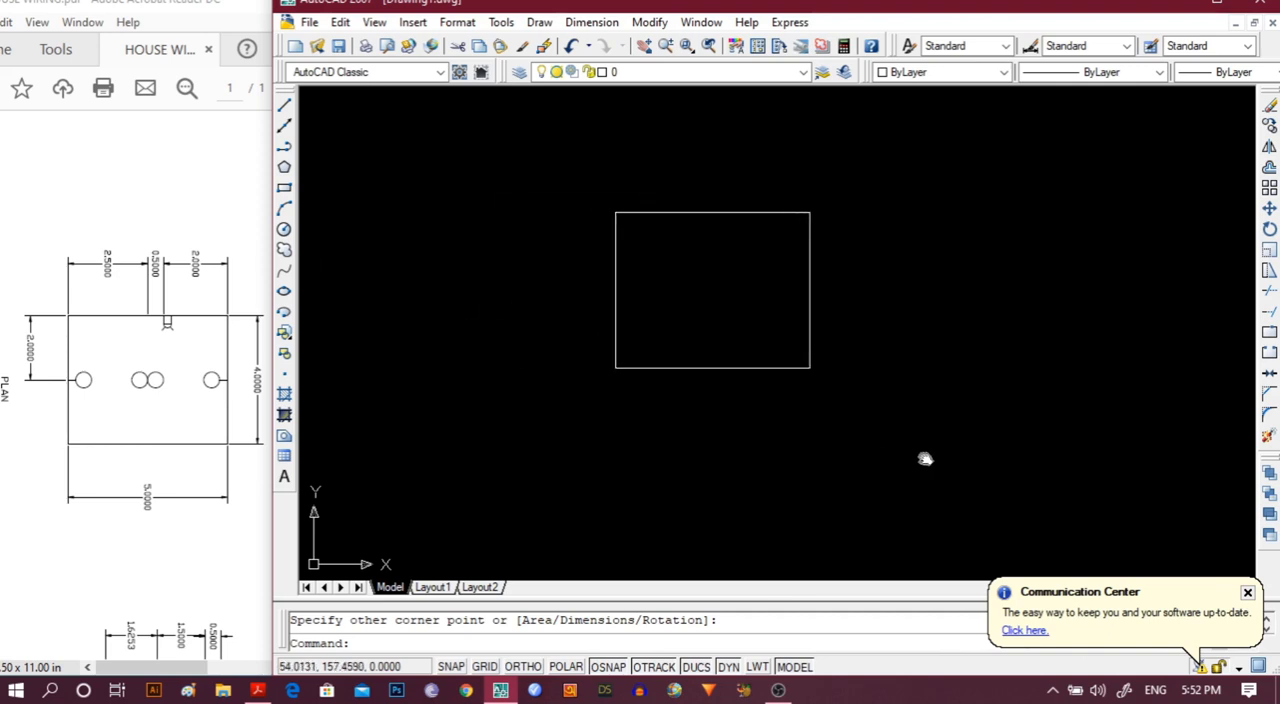
scroll(937, 437, "up", 2)
middle_click_drag(938, 303, 940, 398)
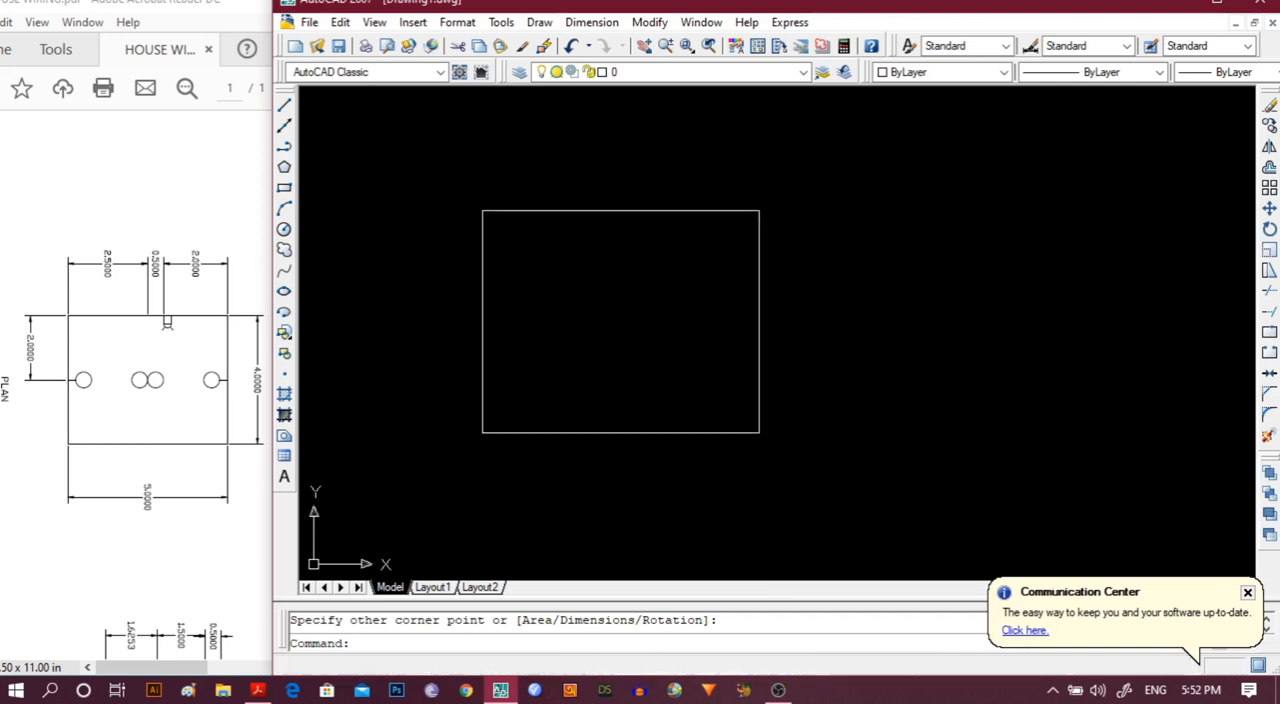
scroll(940, 398, "up", 2)
middle_click_drag(840, 363, 1063, 383)
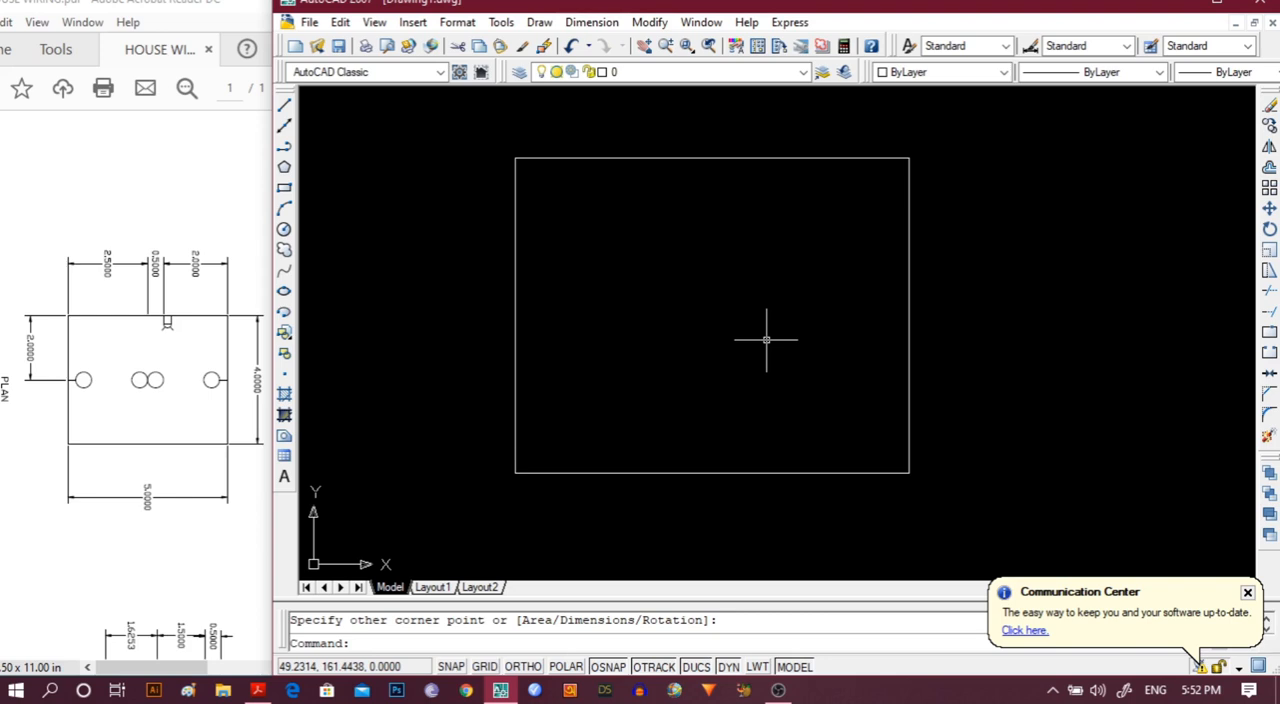
middle_click_drag(766, 340, 765, 364)
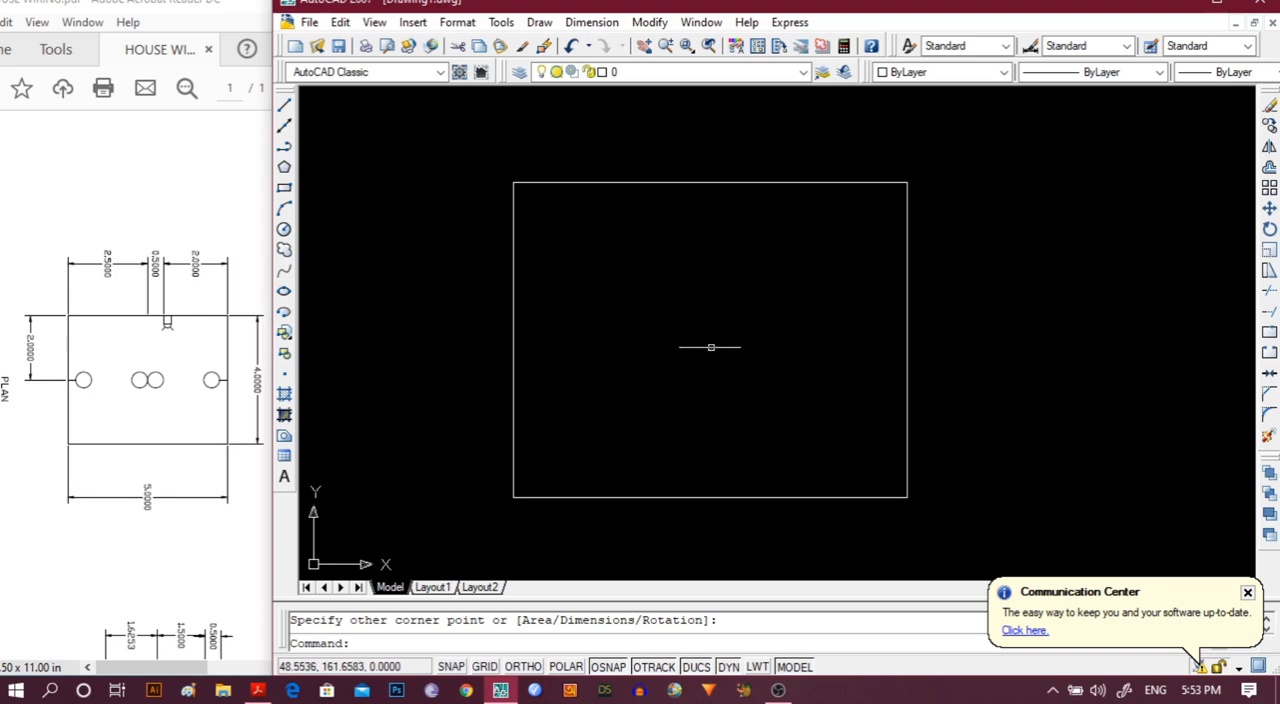
Add a linear dimension to the rectangle's top edge, with the dimension line placed above it.
left_click(589, 22)
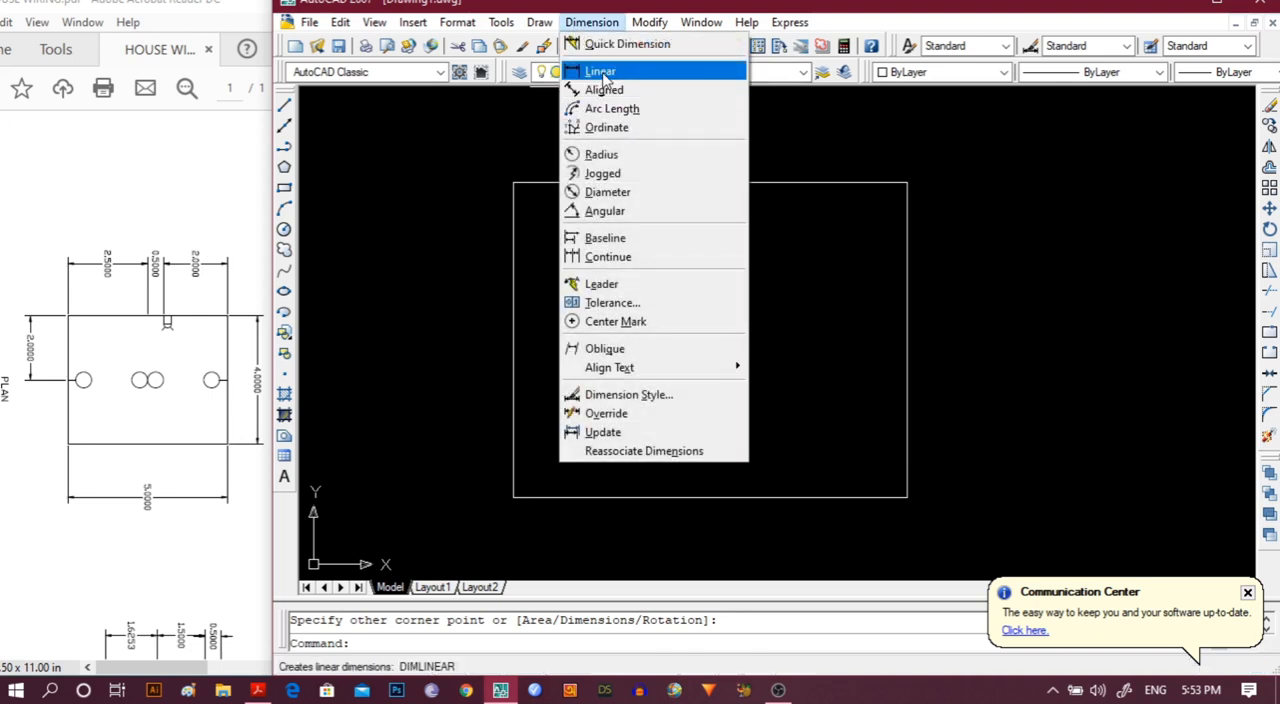
key("Escape")
left_click(513, 182)
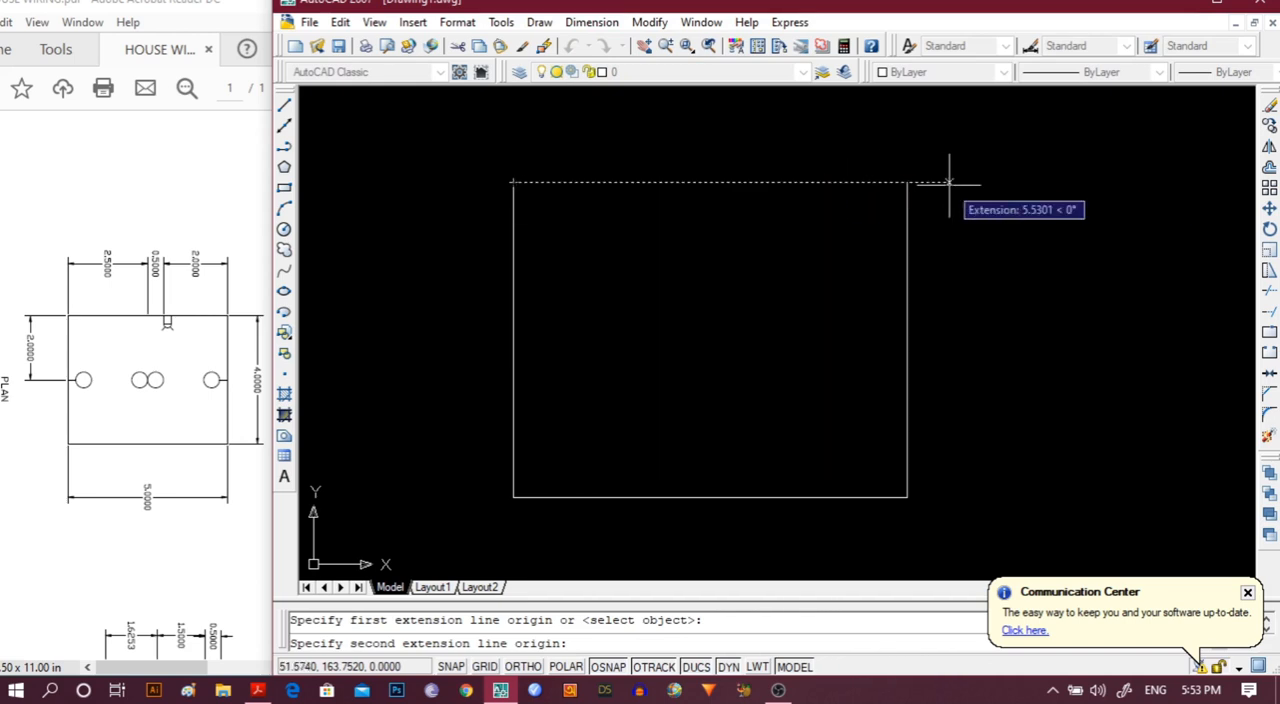
left_click(907, 182)
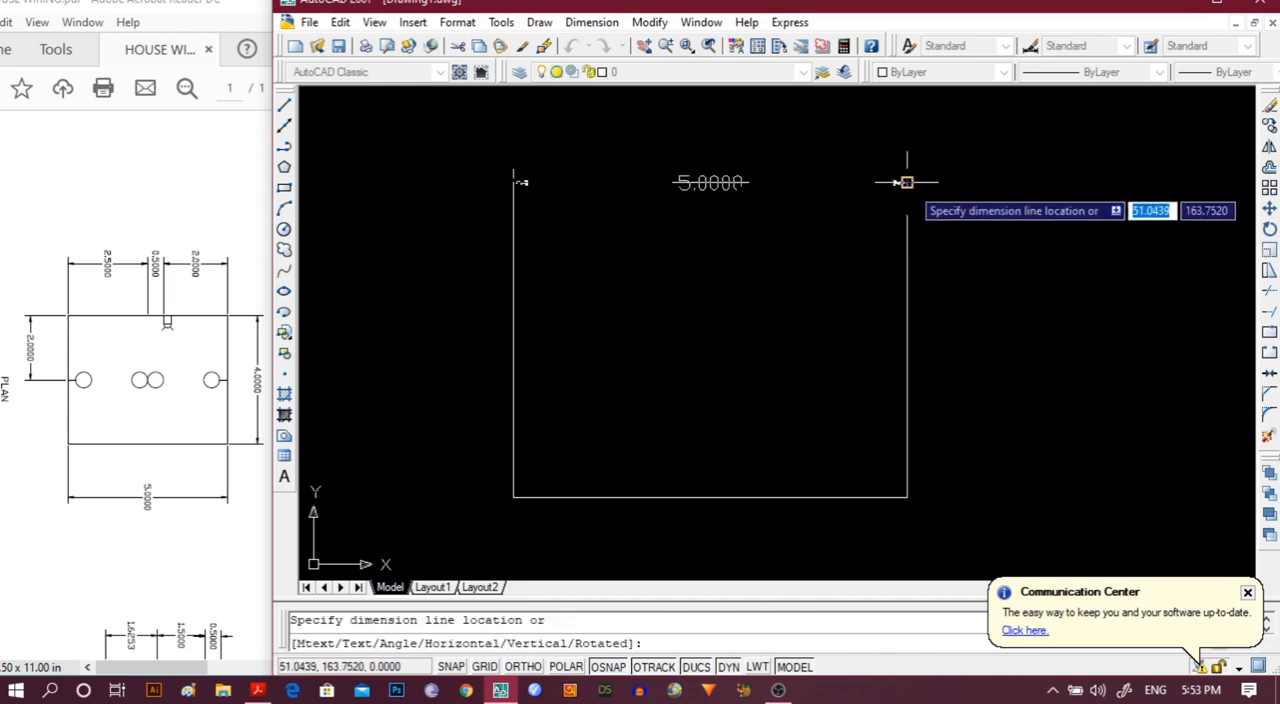
left_click(903, 127)
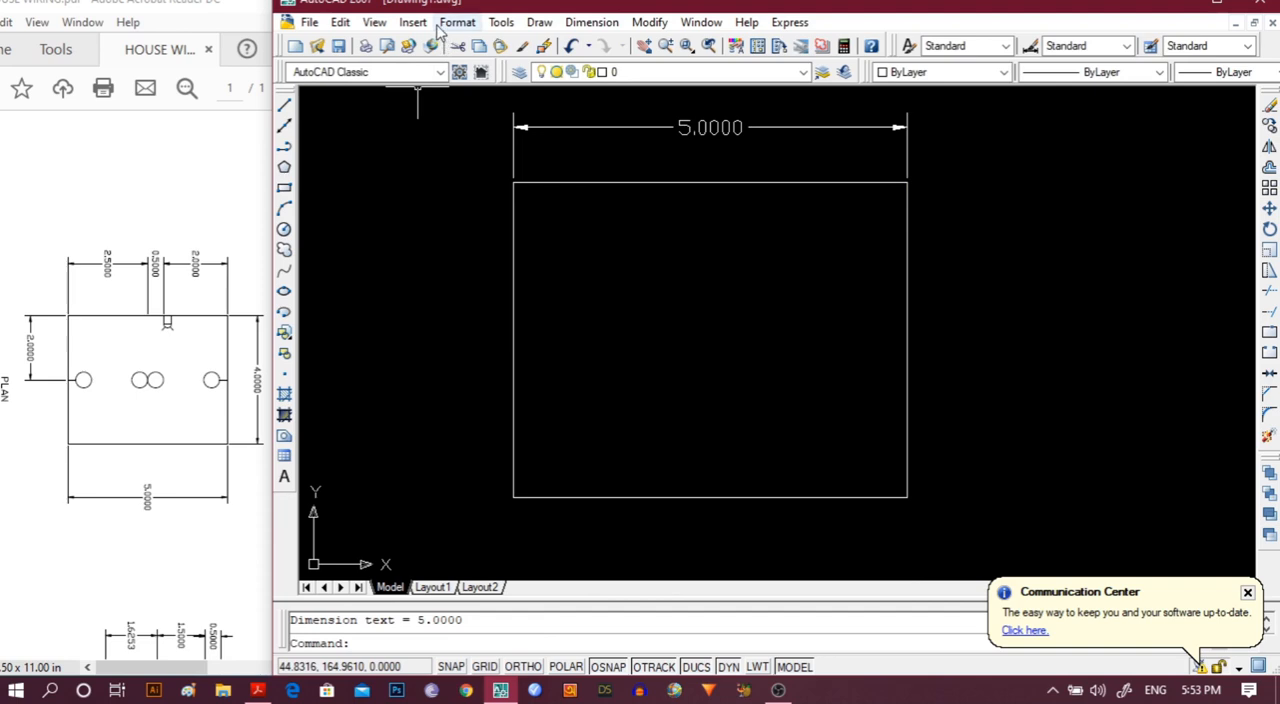
Add a linear dimension to the rectangle's right edge, with the dimension line placed outside it.
left_click(588, 30)
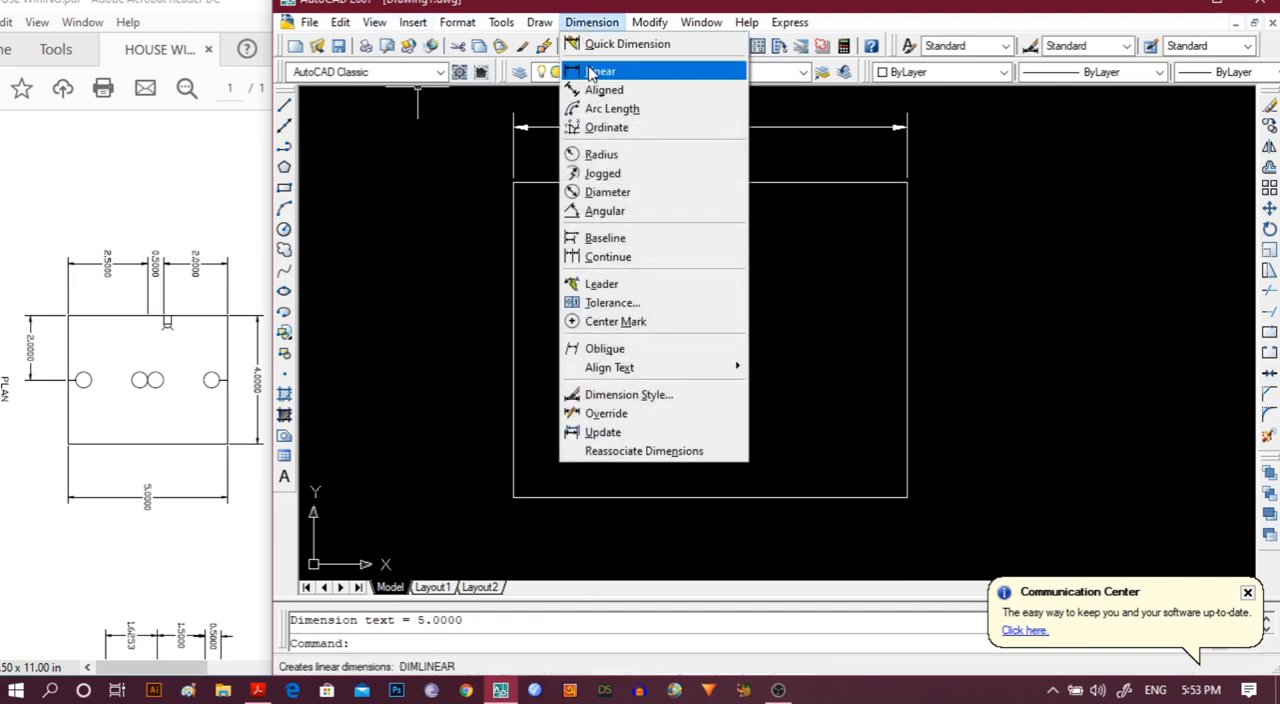
left_click(600, 67)
left_click(907, 182)
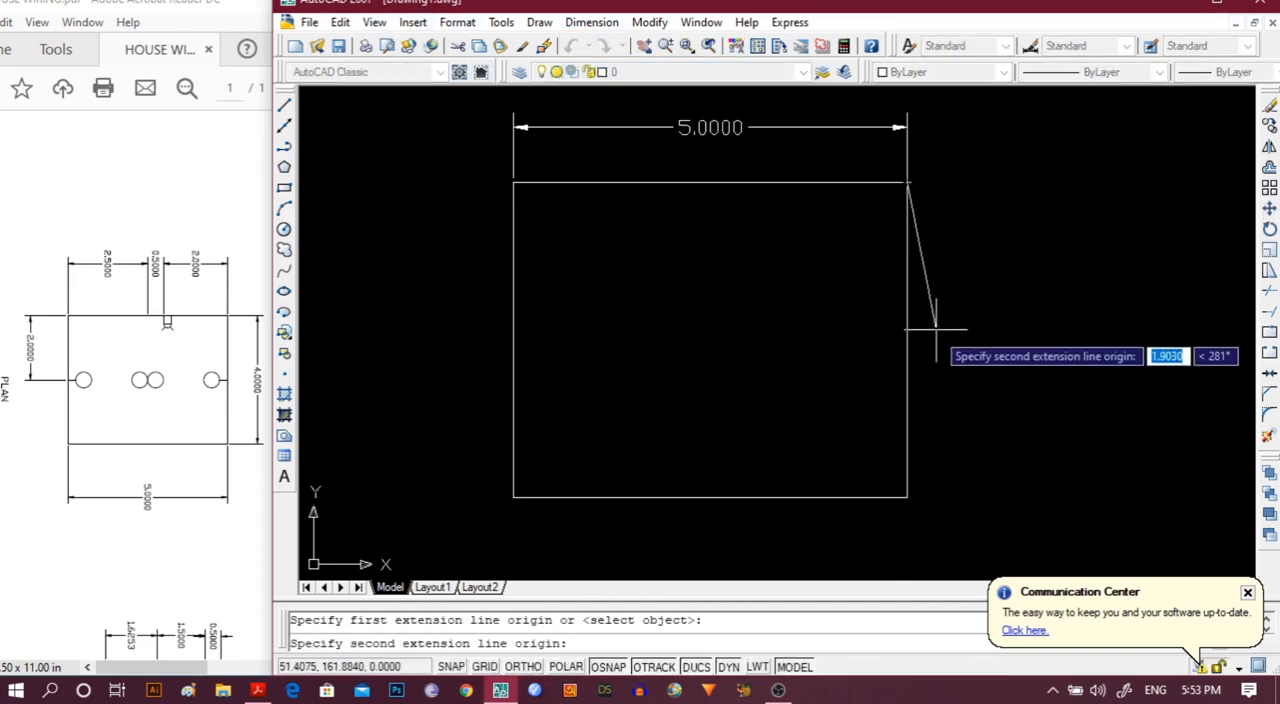
left_click(906, 496)
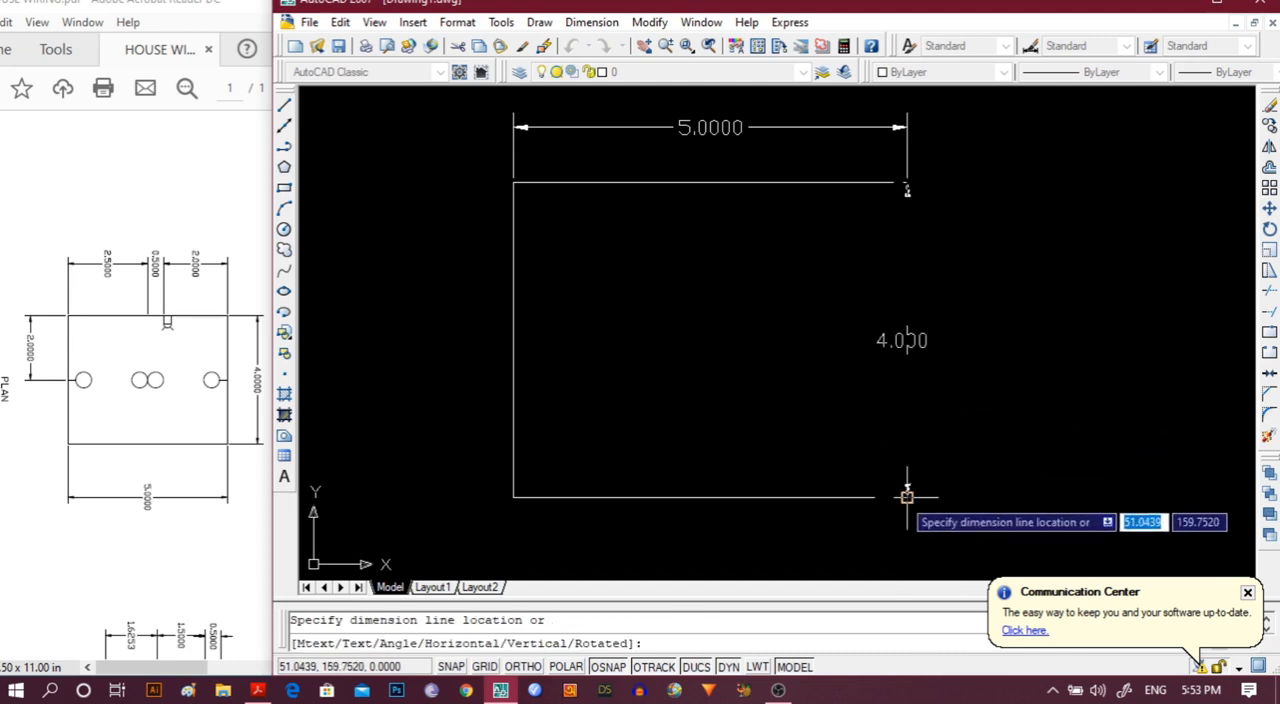
left_click(1031, 492)
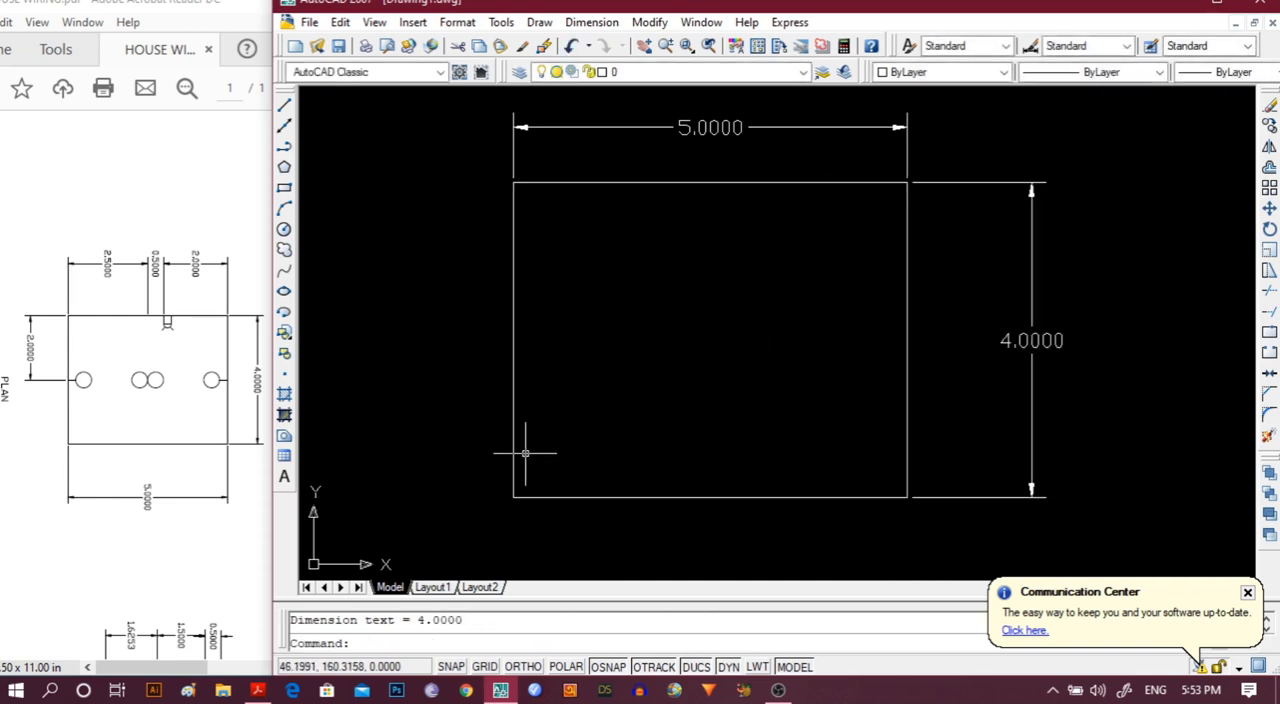
With Ortho on, add a linear dimension of 2 along the rectangle's bottom edge from its lower-left corner, placed below the edge.
left_click(521, 669)
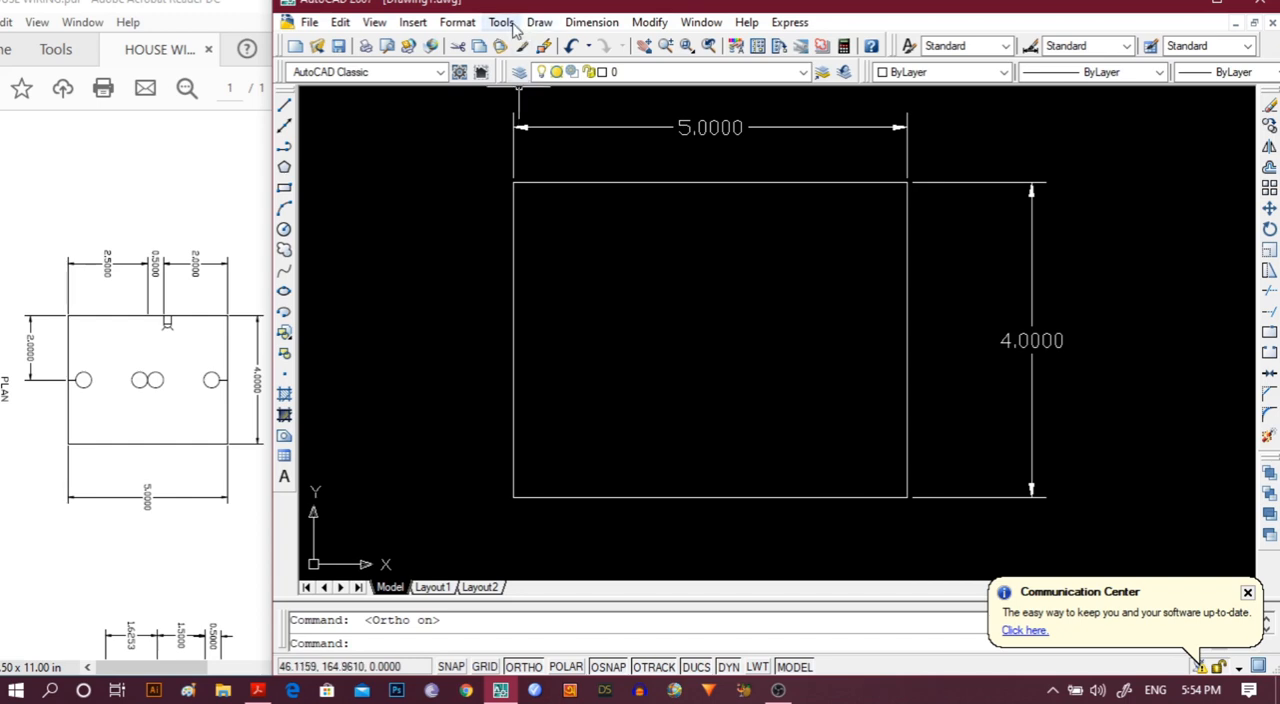
left_click(606, 30)
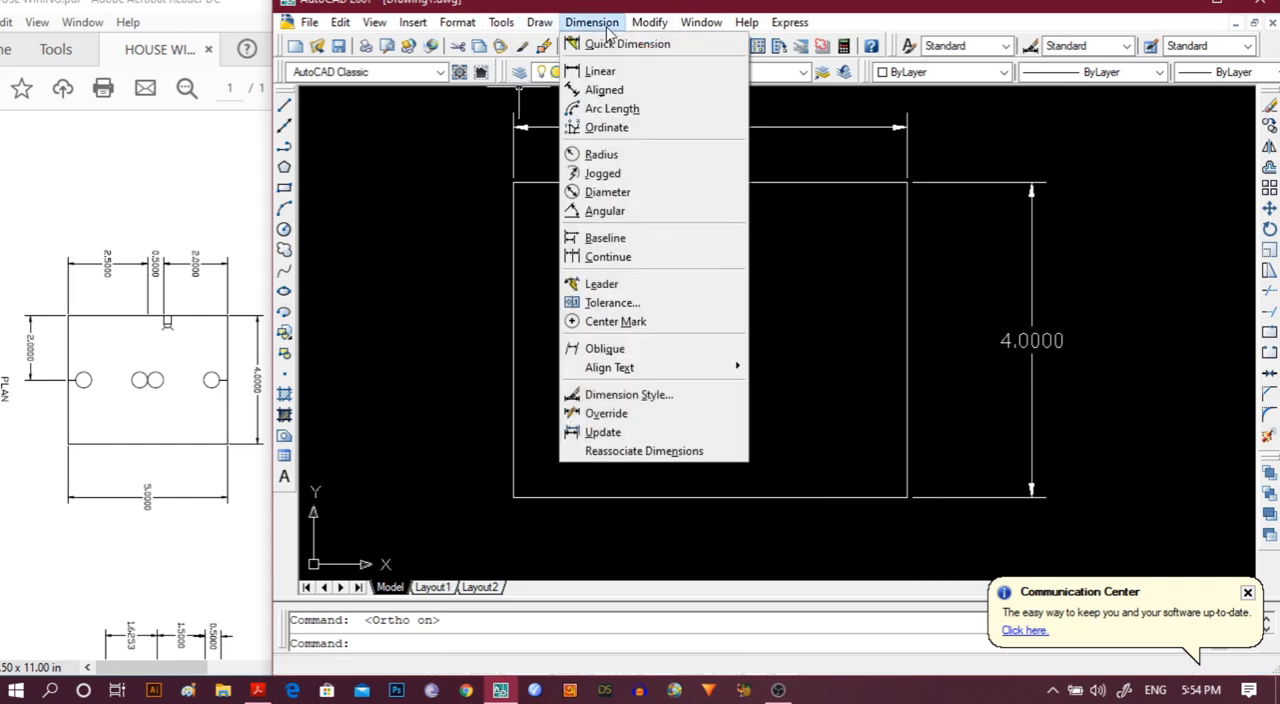
left_click(600, 72)
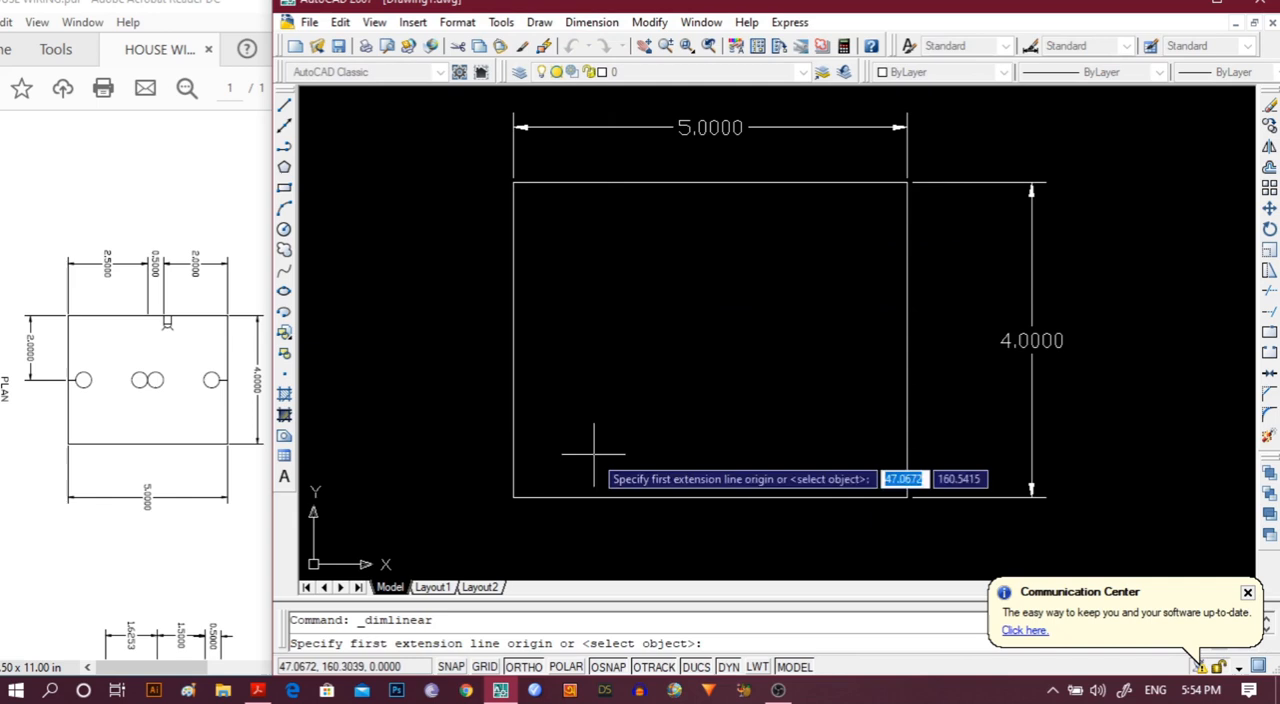
left_click(513, 497)
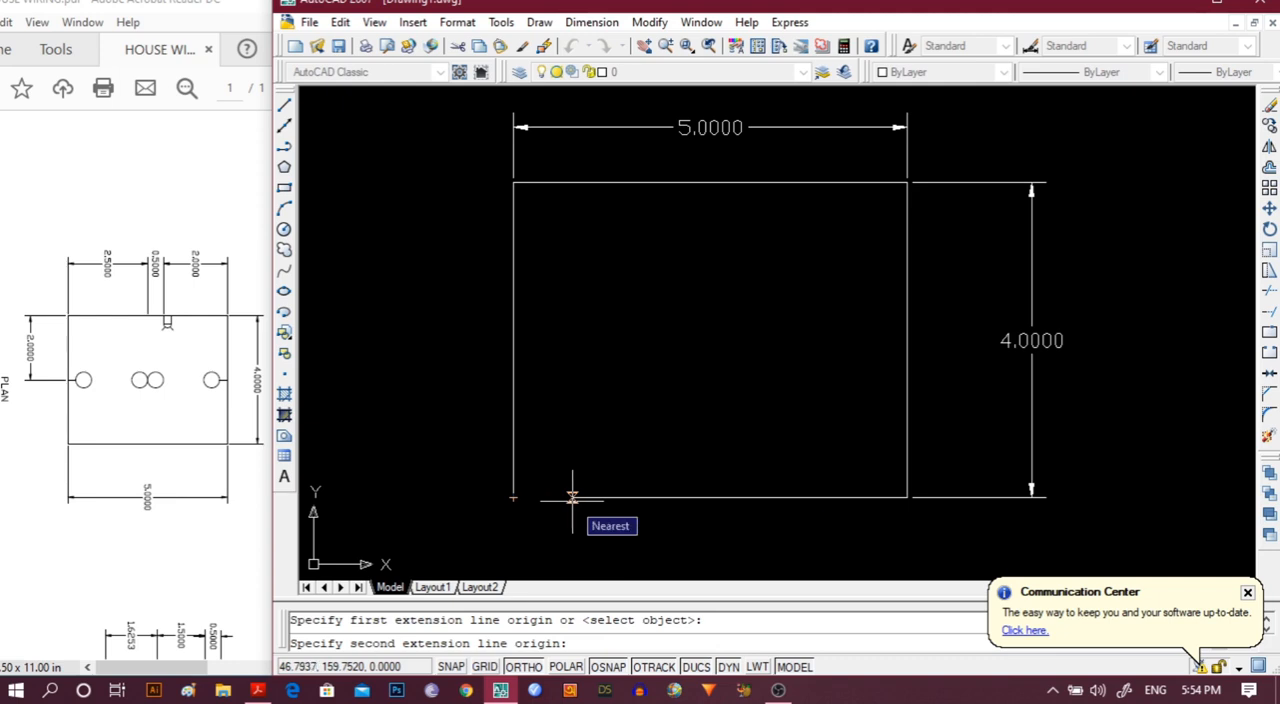
type("2")
key("Return")
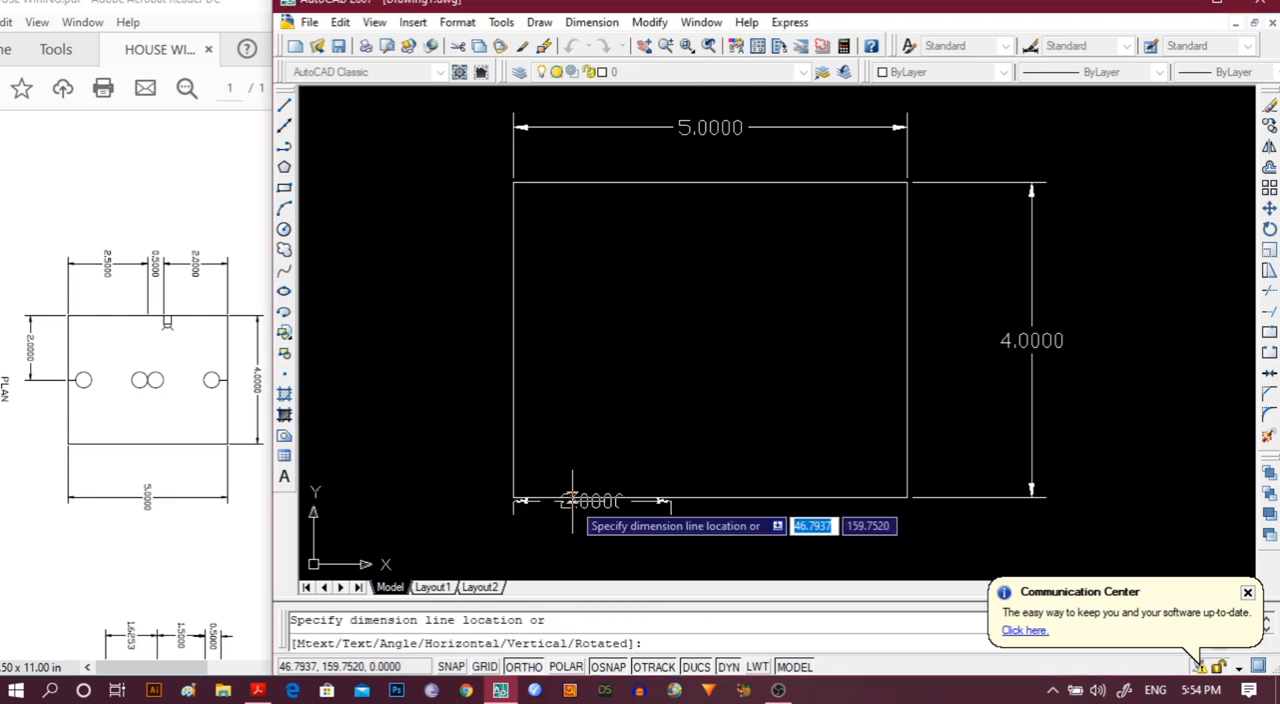
left_click(588, 552)
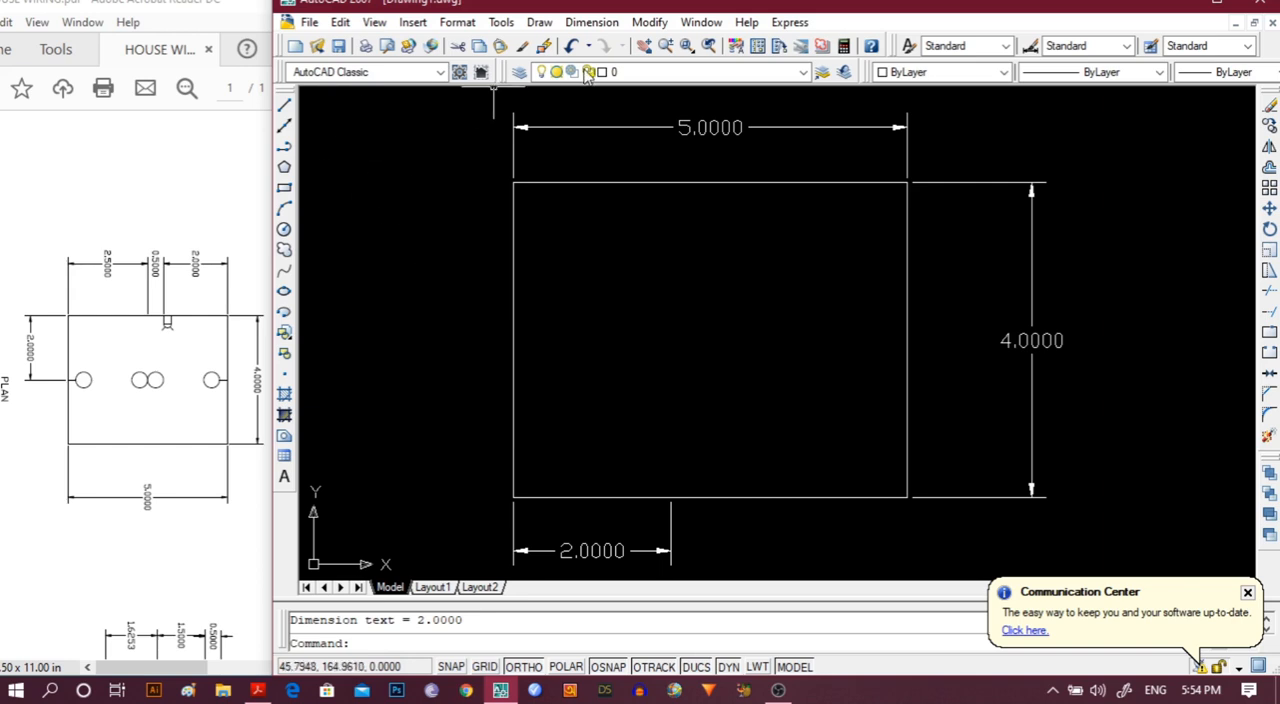
Add a linear dimension of 0.5 along the bottom edge, starting where the 2.0000 dimension ends and level with it.
left_click(605, 28)
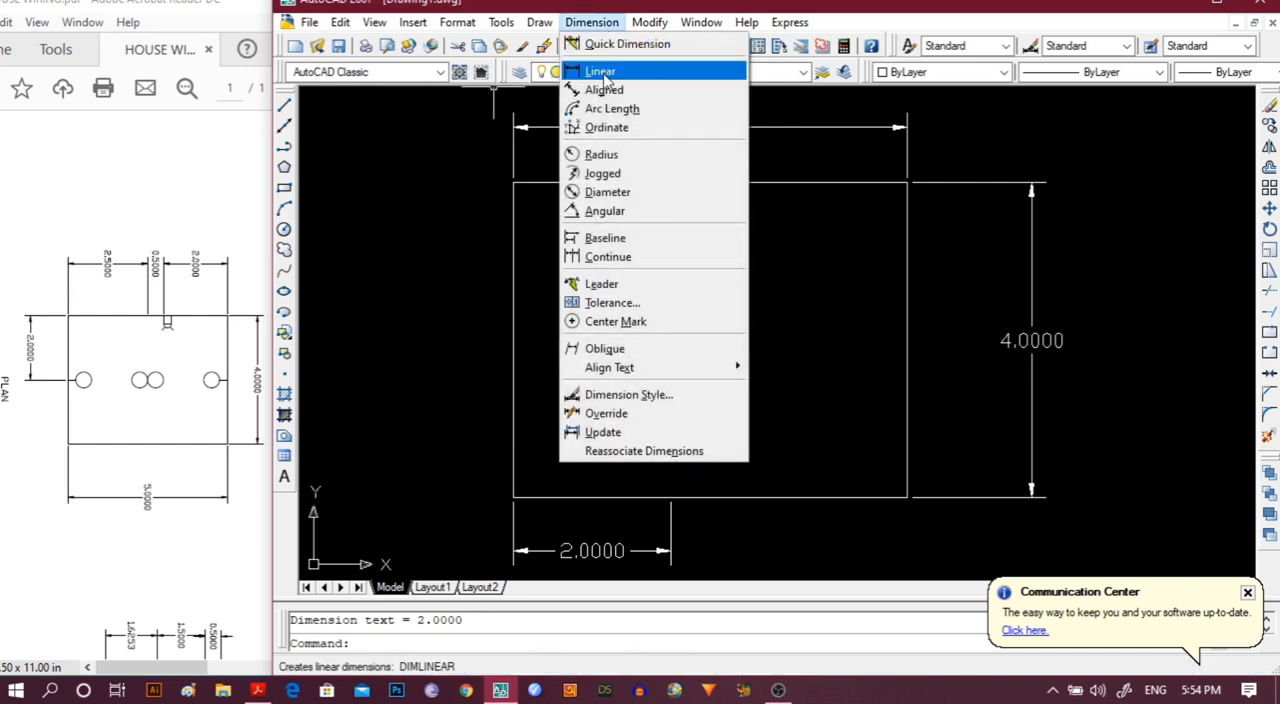
left_click(608, 72)
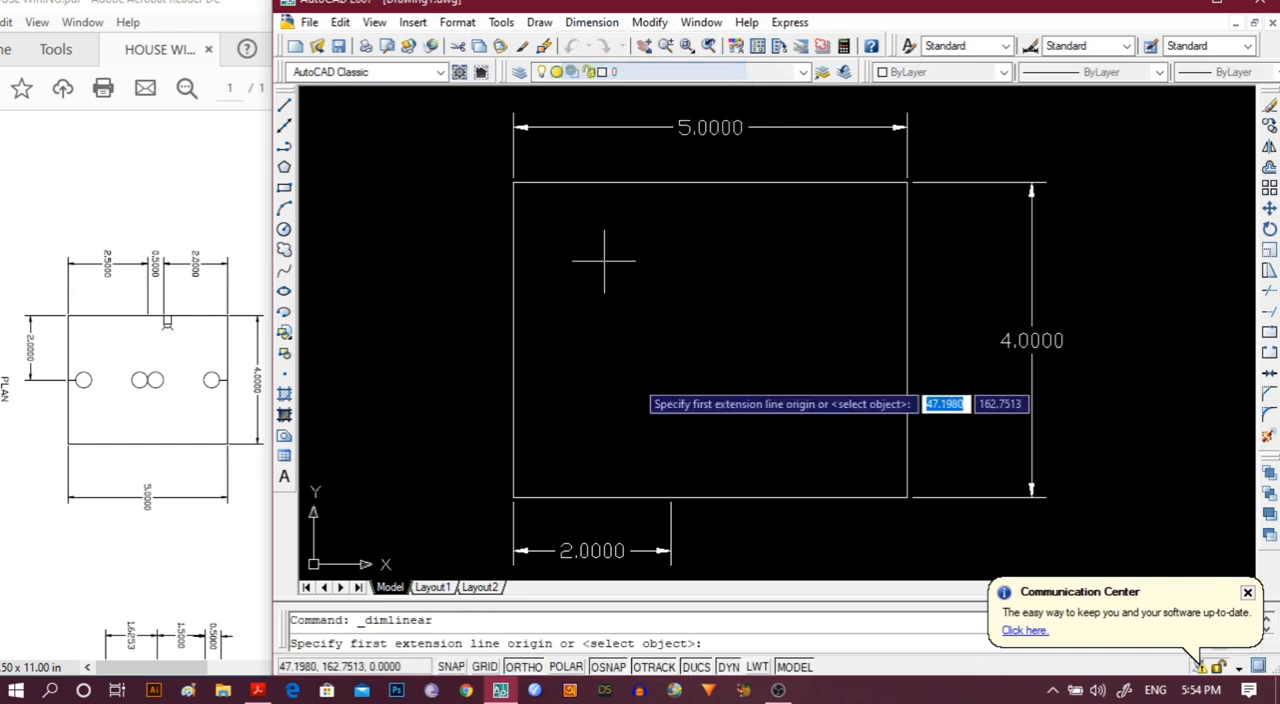
left_click(670, 494)
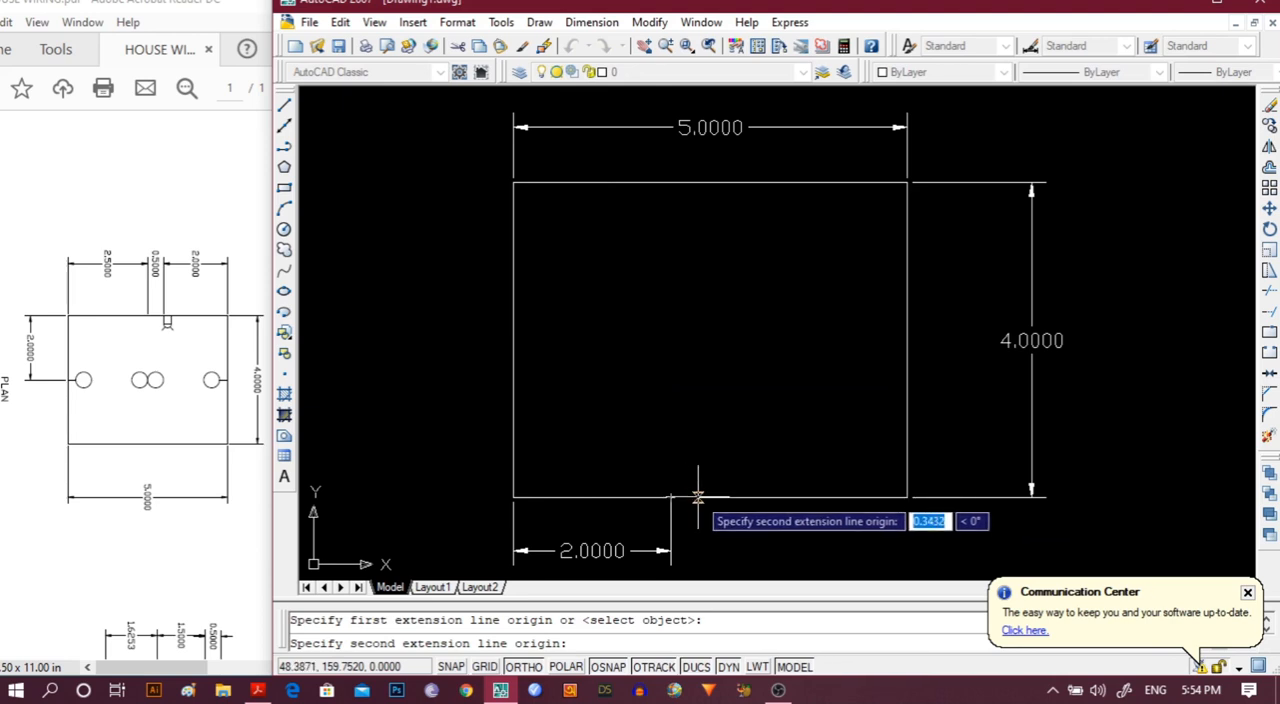
type(".5")
key("Return")
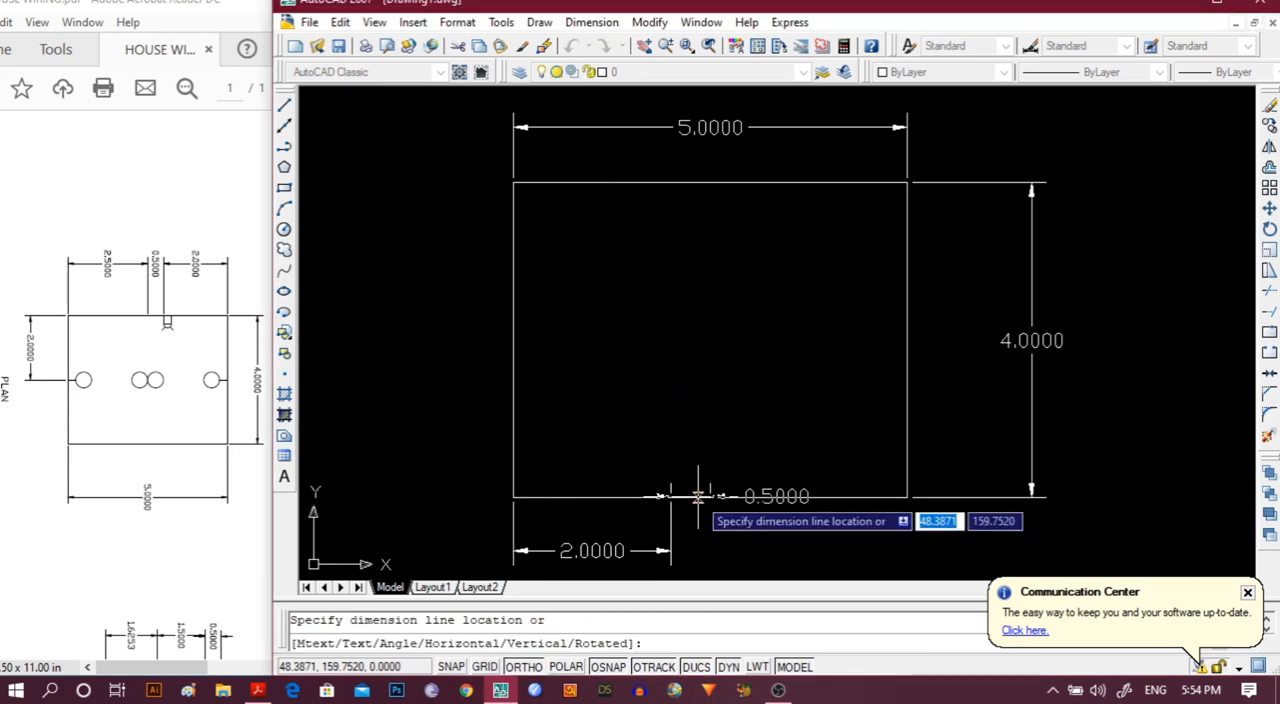
left_click(698, 552)
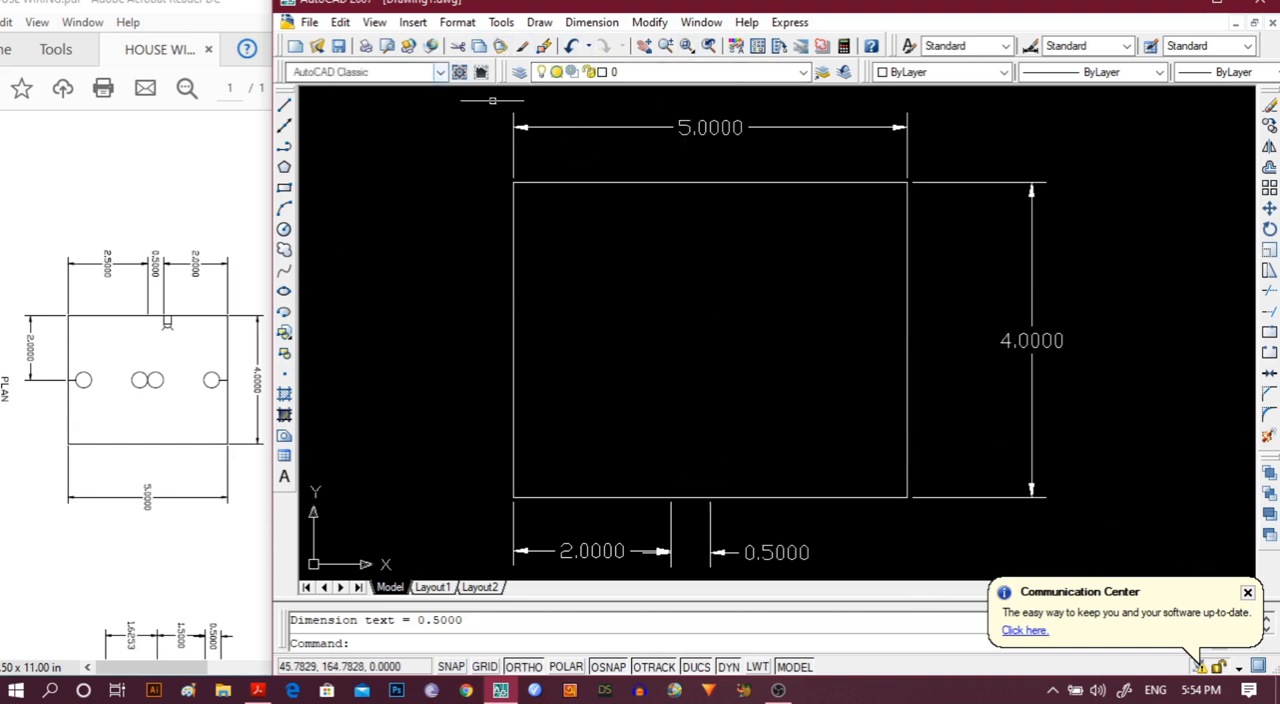
Add a linear dimension from the end of the 0.5000 dimension to the rectangle's lower-right corner, placed just below the bottom edge.
left_click(598, 24)
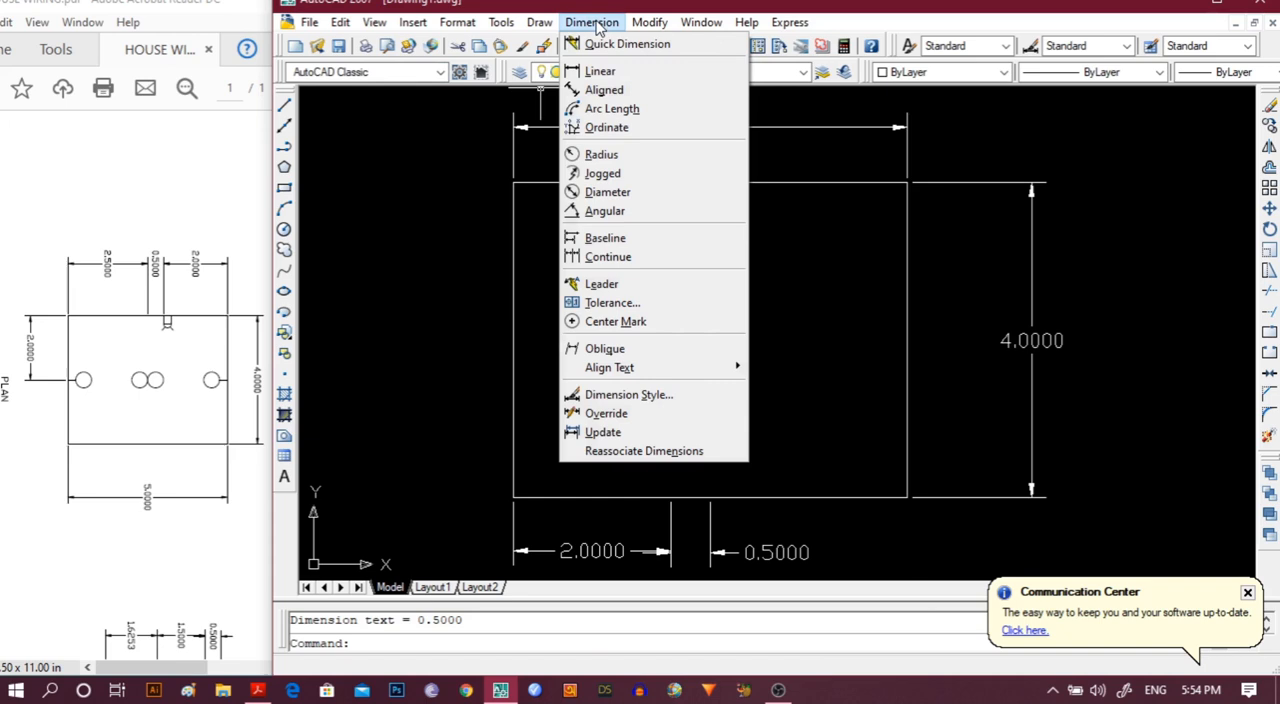
left_click(587, 76)
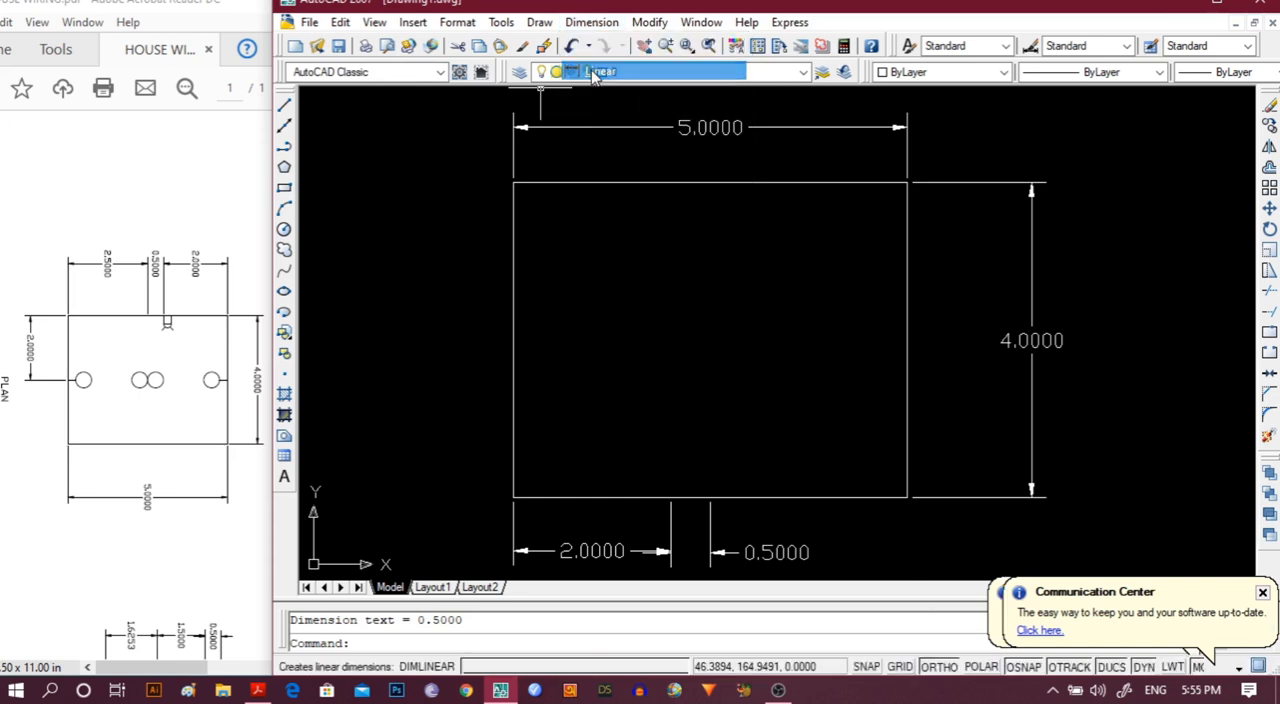
left_click(710, 497)
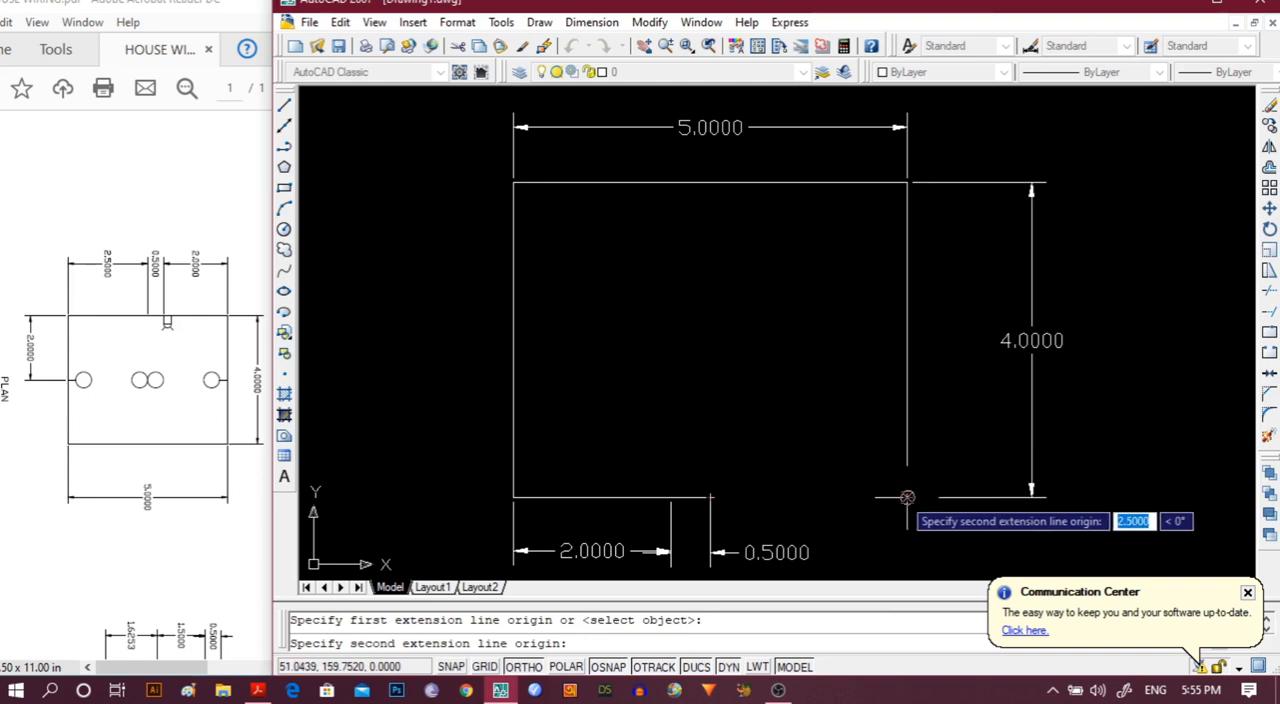
left_click(907, 497)
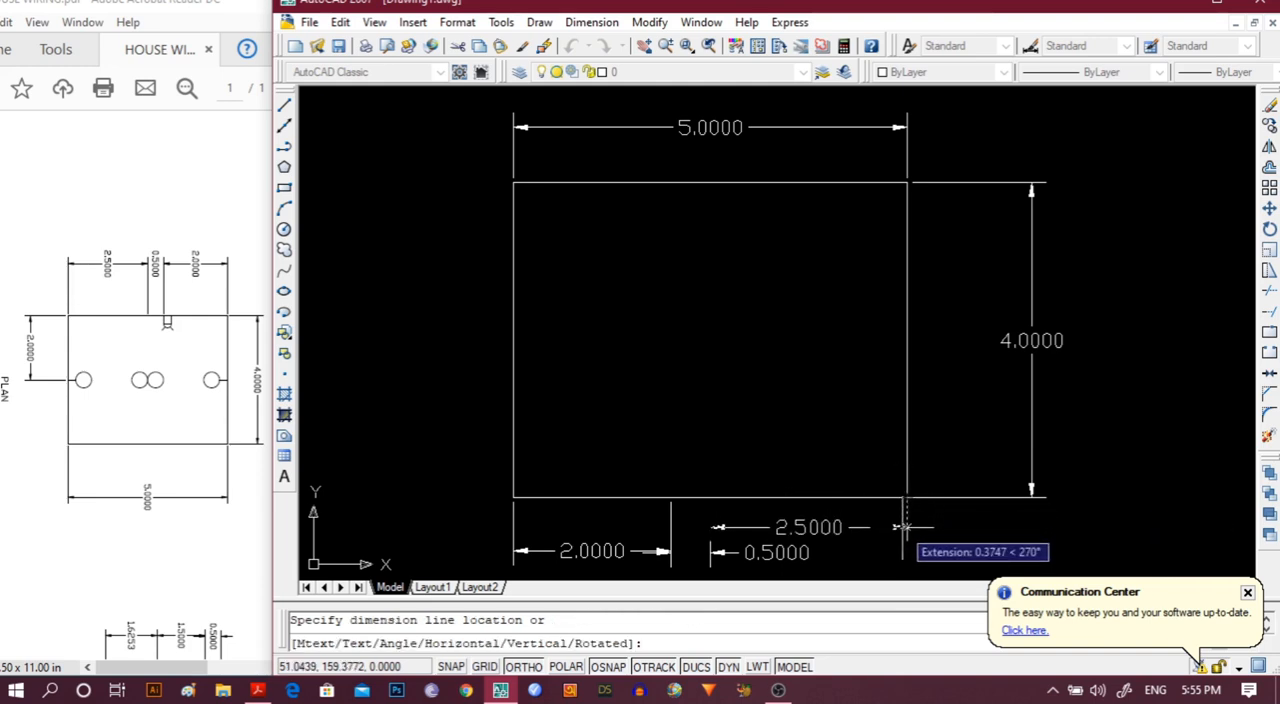
left_click(903, 527)
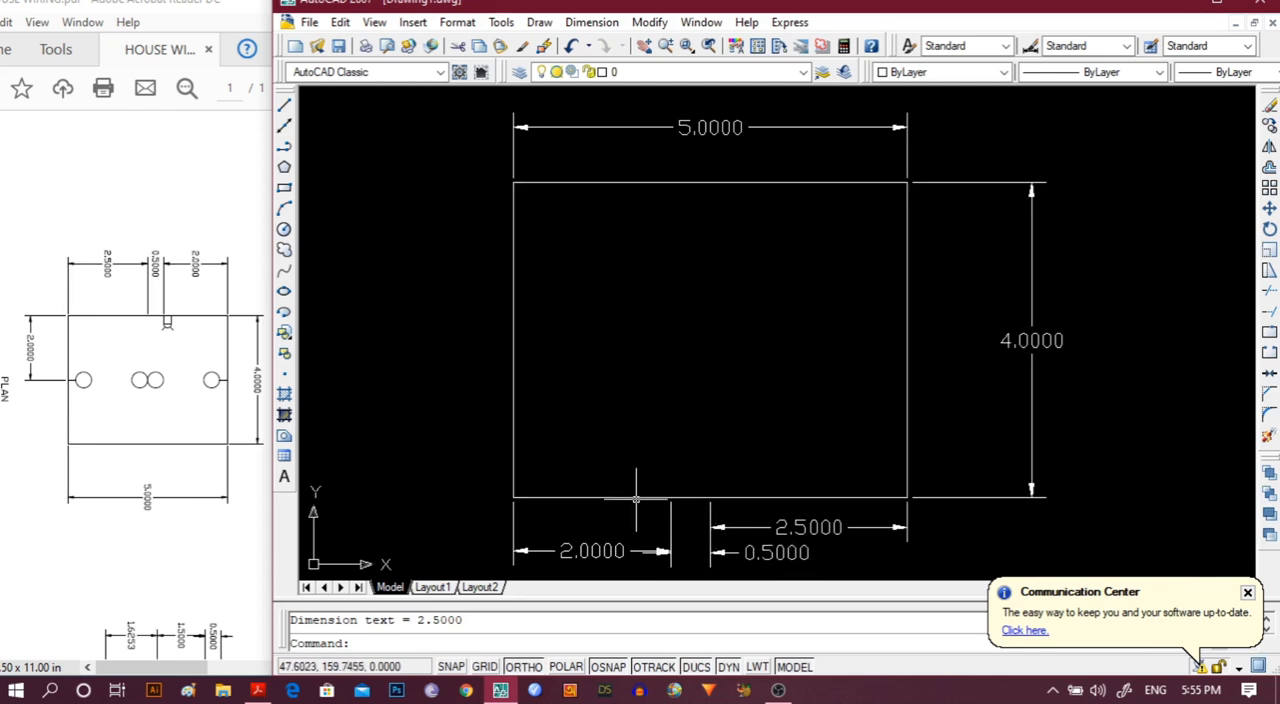
Draw a vertical line 0.5 long upward from the bottom edge, starting at the end of the 2.0000 dimension.
left_click(285, 108)
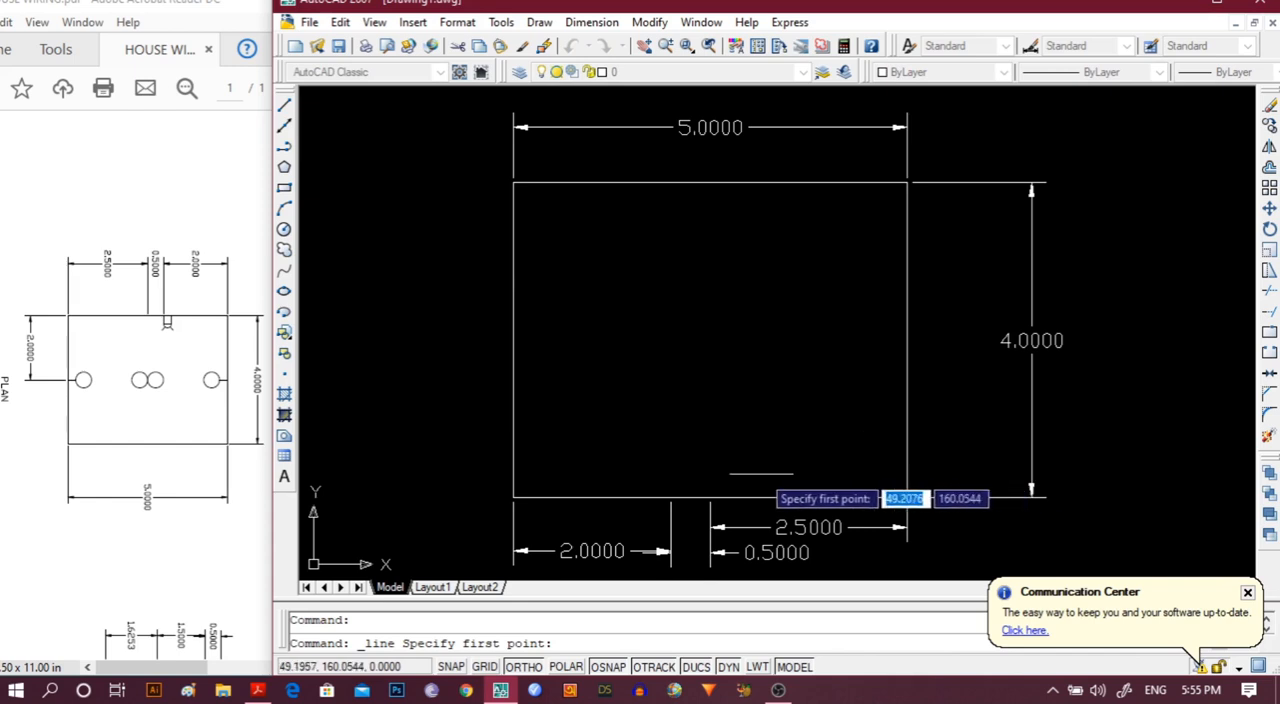
left_click(670, 497)
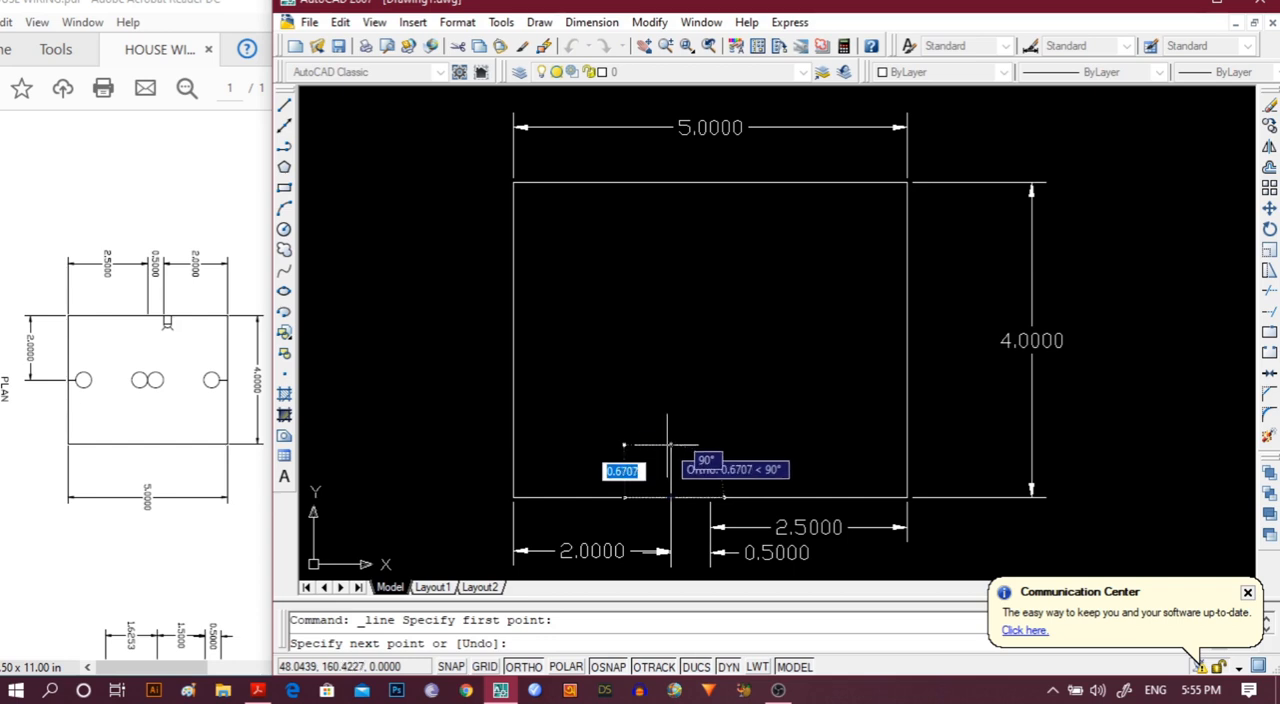
type(".")
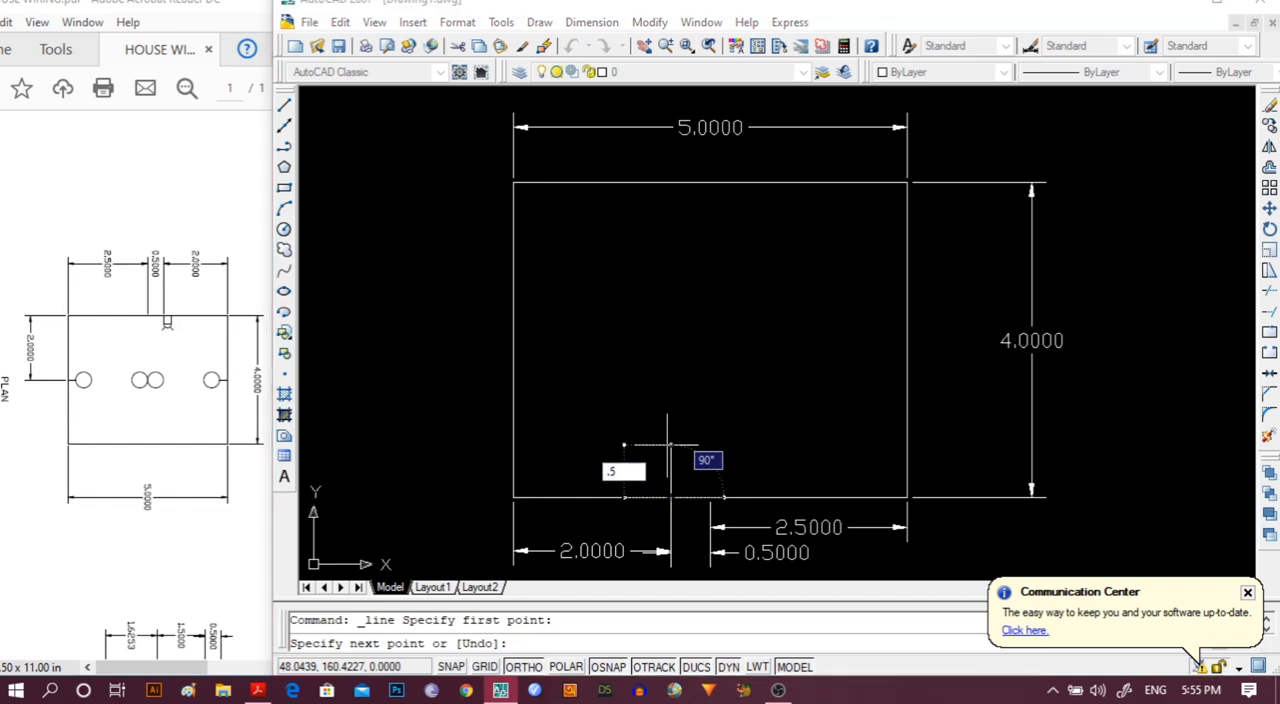
type("5")
key("Return")
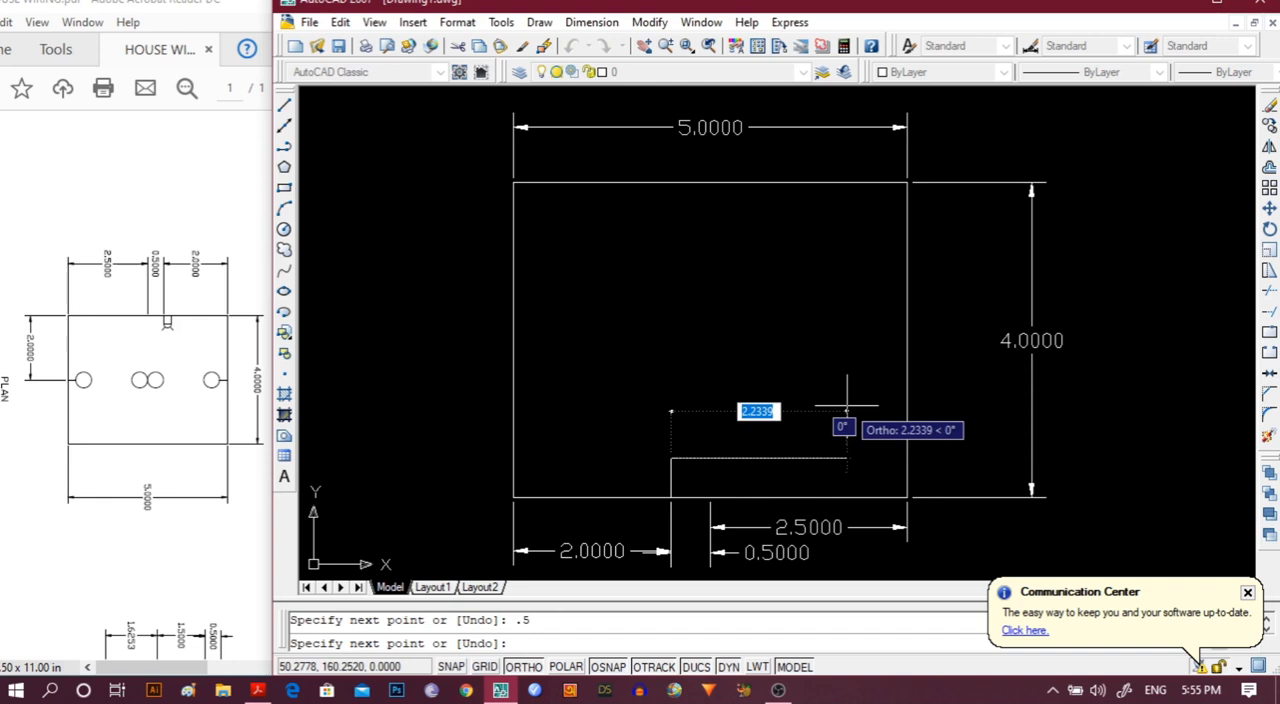
key("Escape")
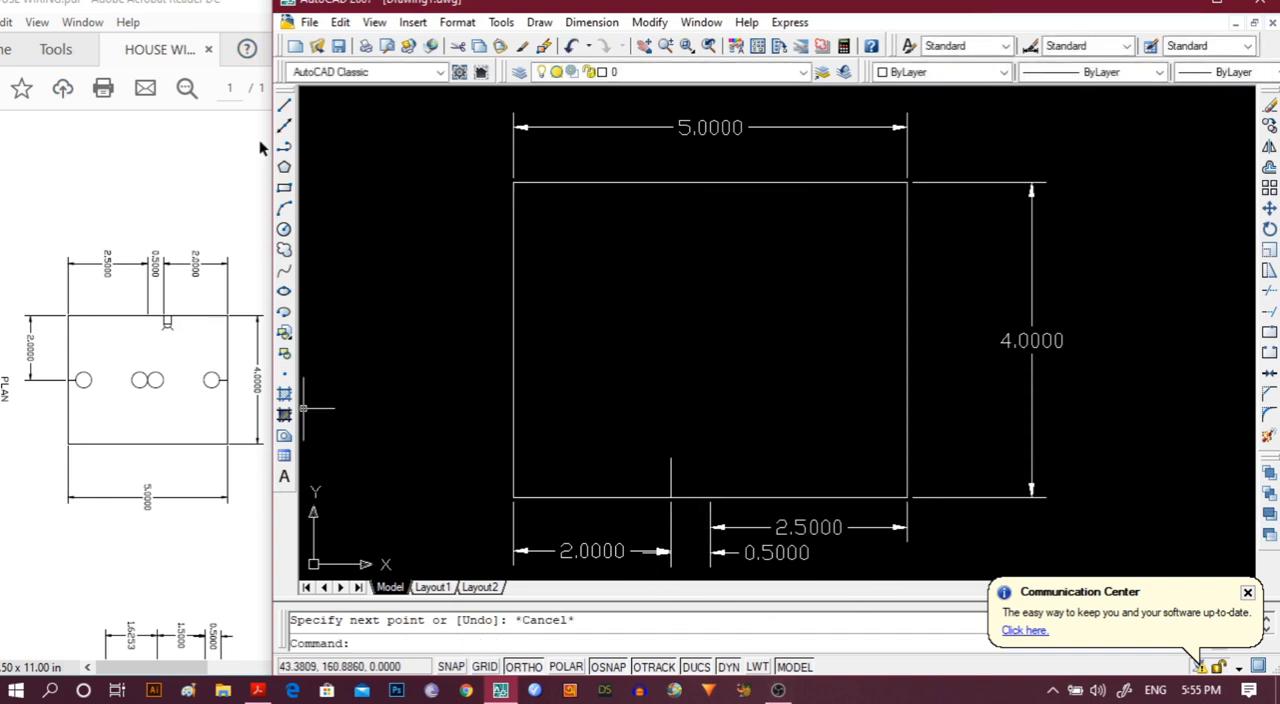
Draw a second vertical line 0.5 long upward from the bottom edge, starting at the far end of the 0.5000 dimension.
left_click(284, 106)
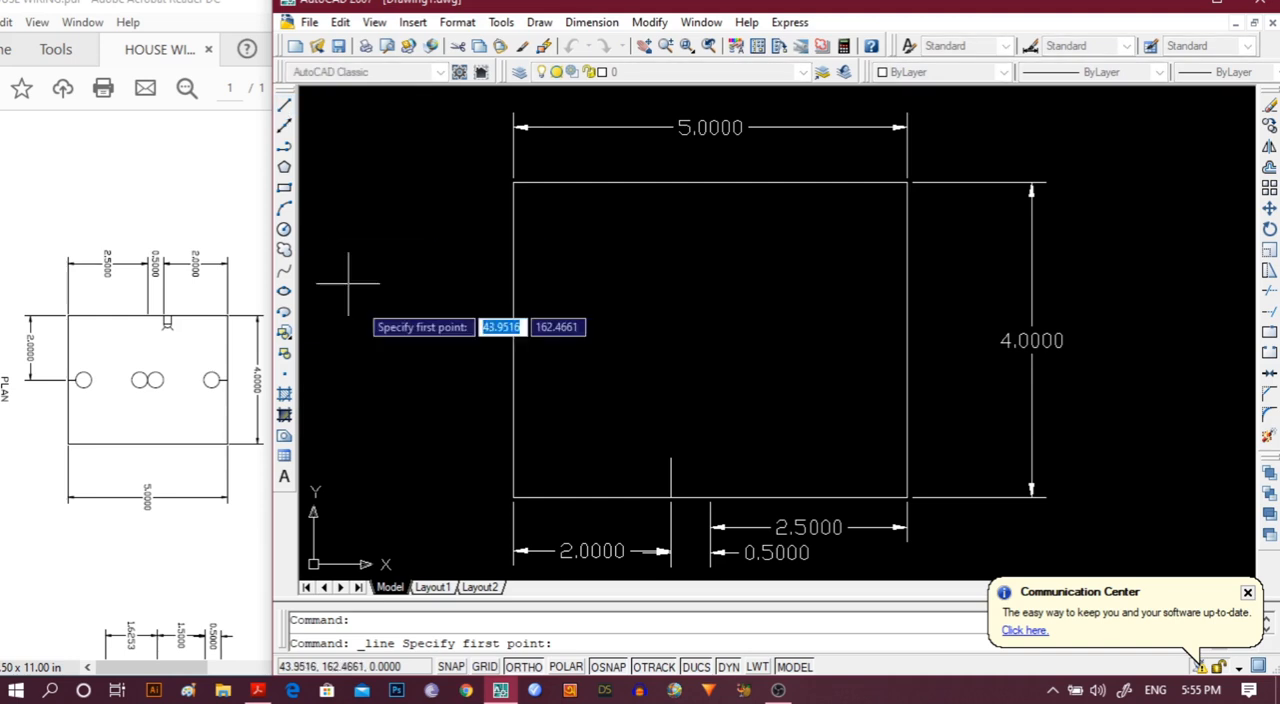
left_click(710, 497)
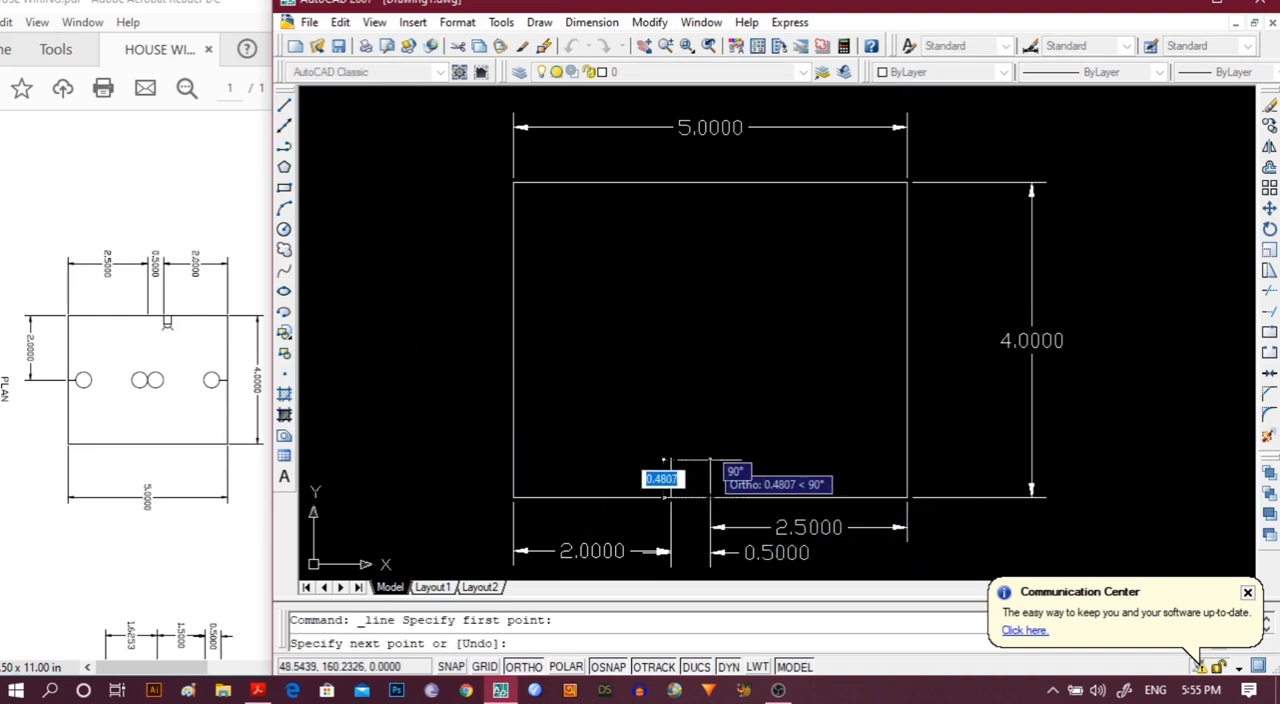
type(".5")
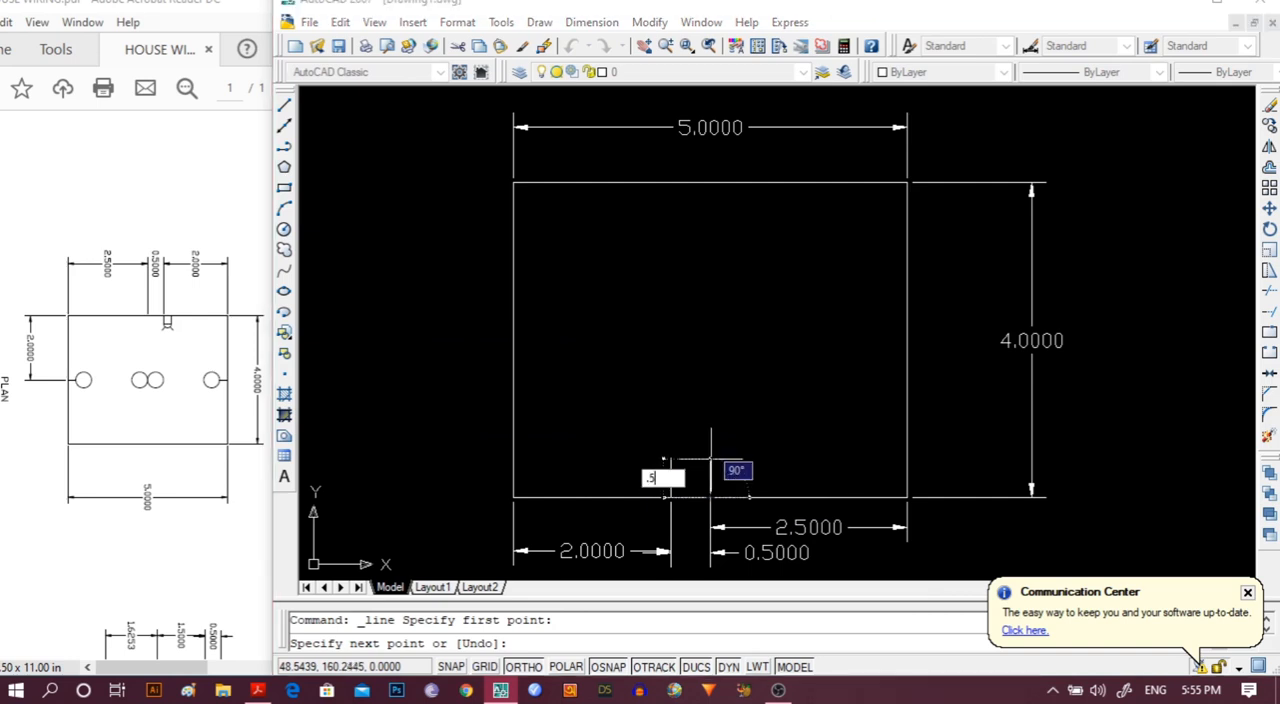
key("Return")
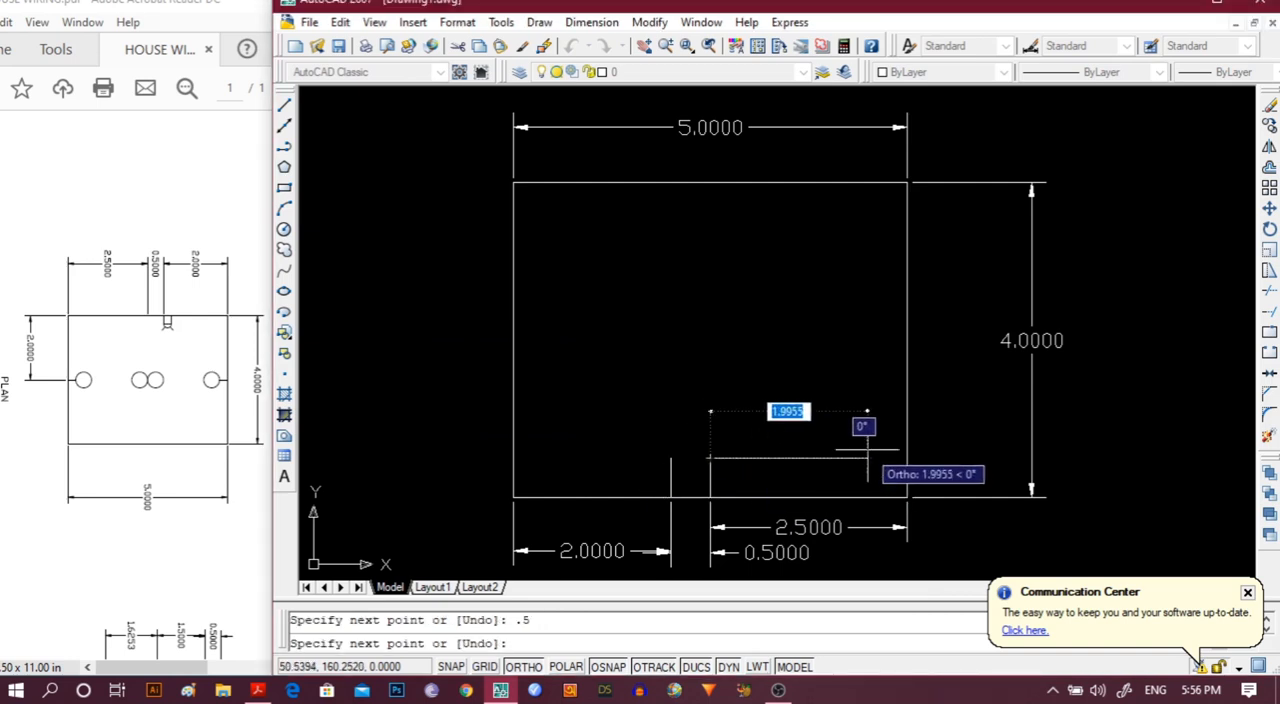
key("Escape")
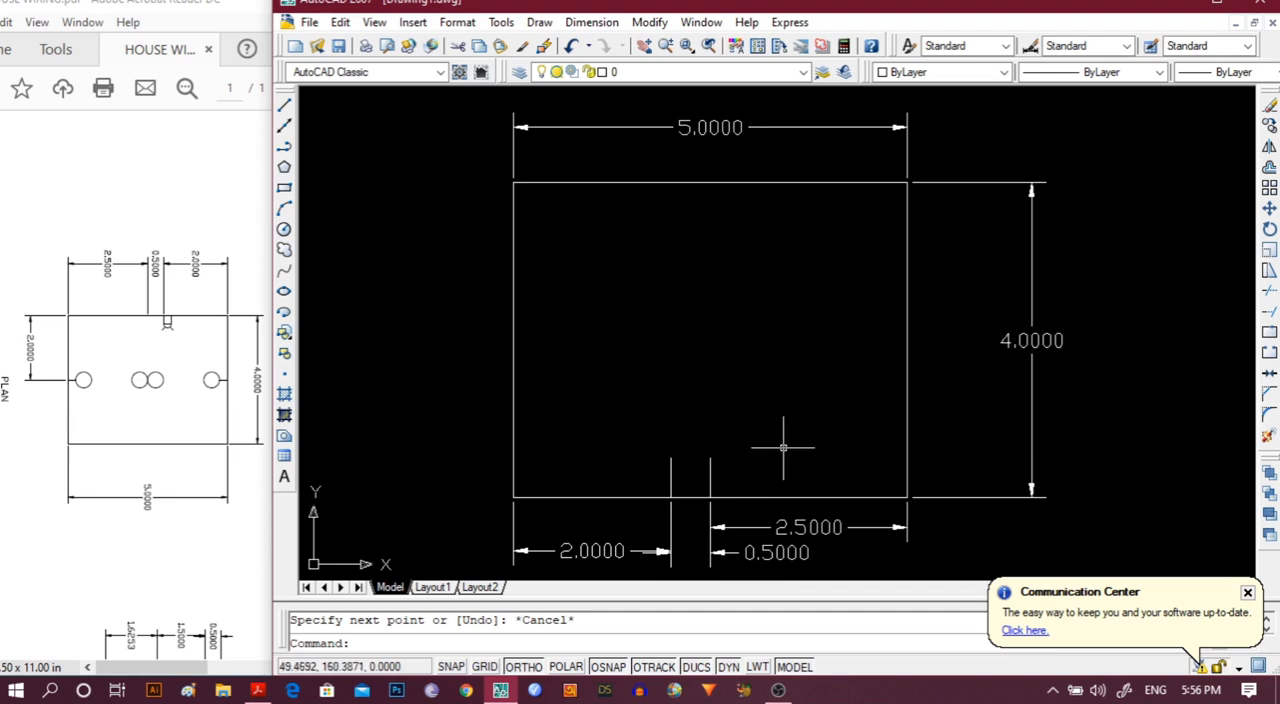
left_click(516, 472)
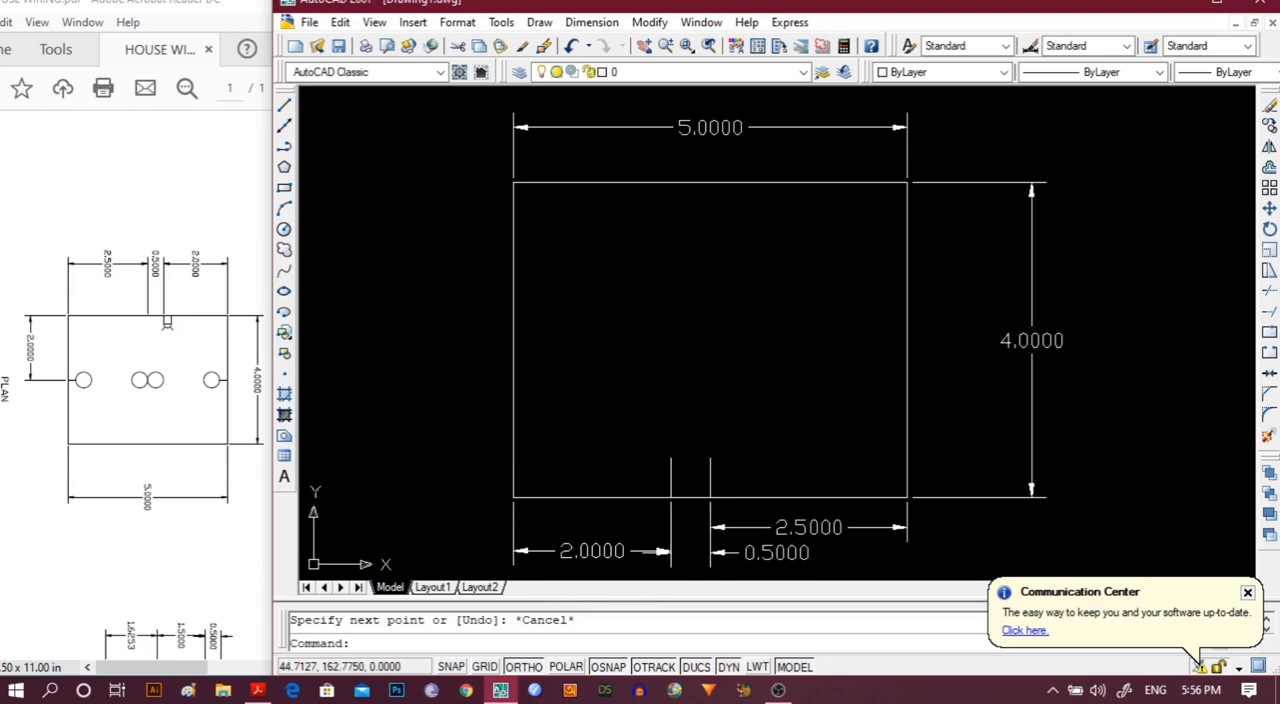
Draw the inner wall outline from the top of the opening's left line: 1.5 left, 3 up, 4 right, 3 down, then back to the right line's top.
left_click(284, 104)
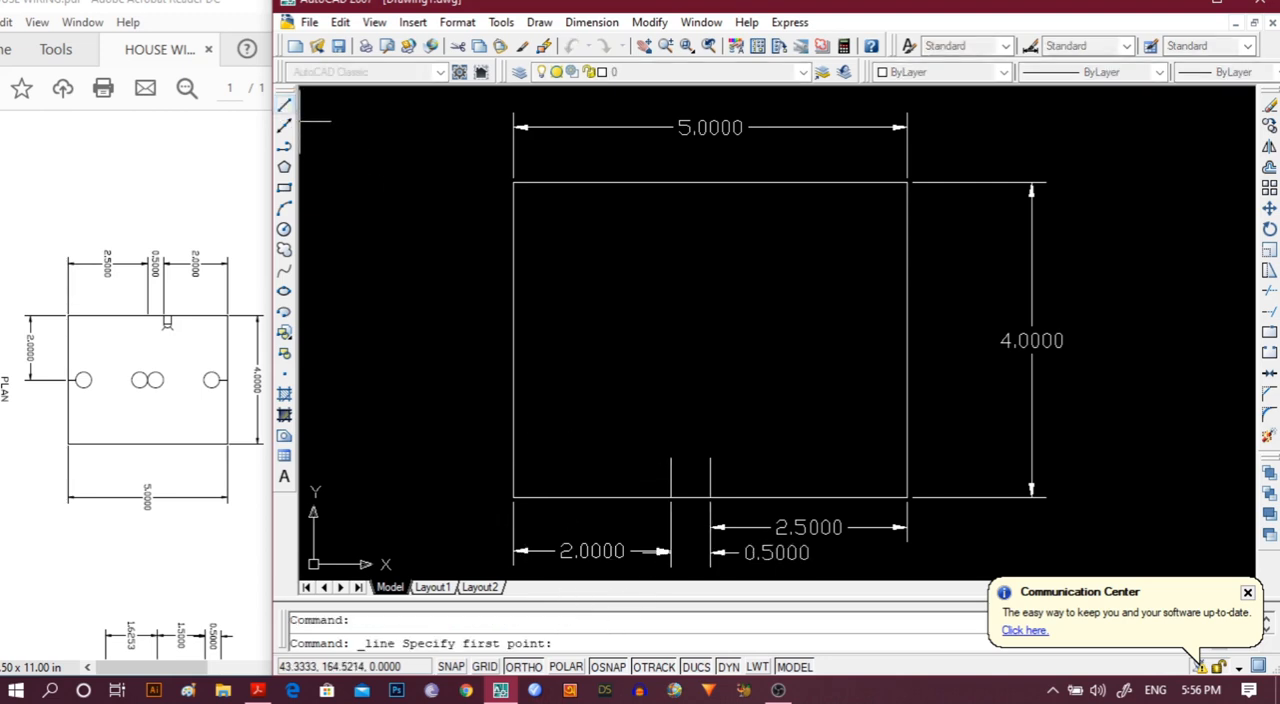
left_click(670, 457)
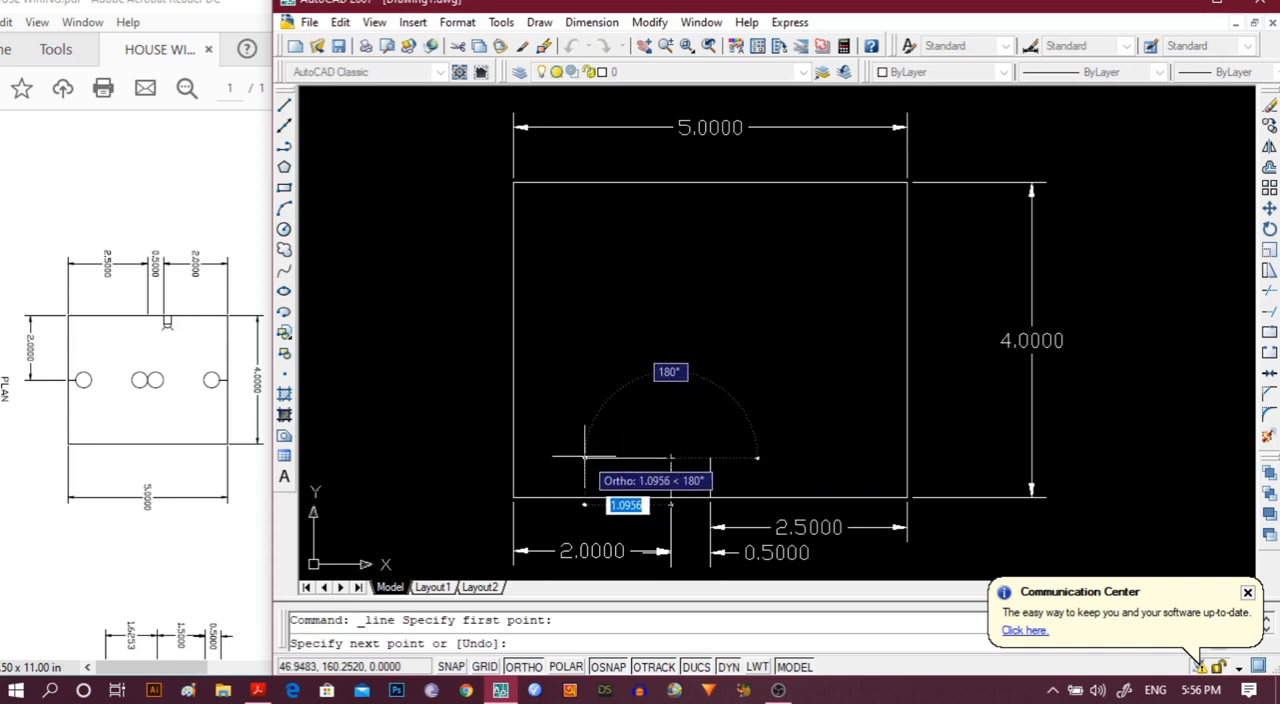
type("1.5")
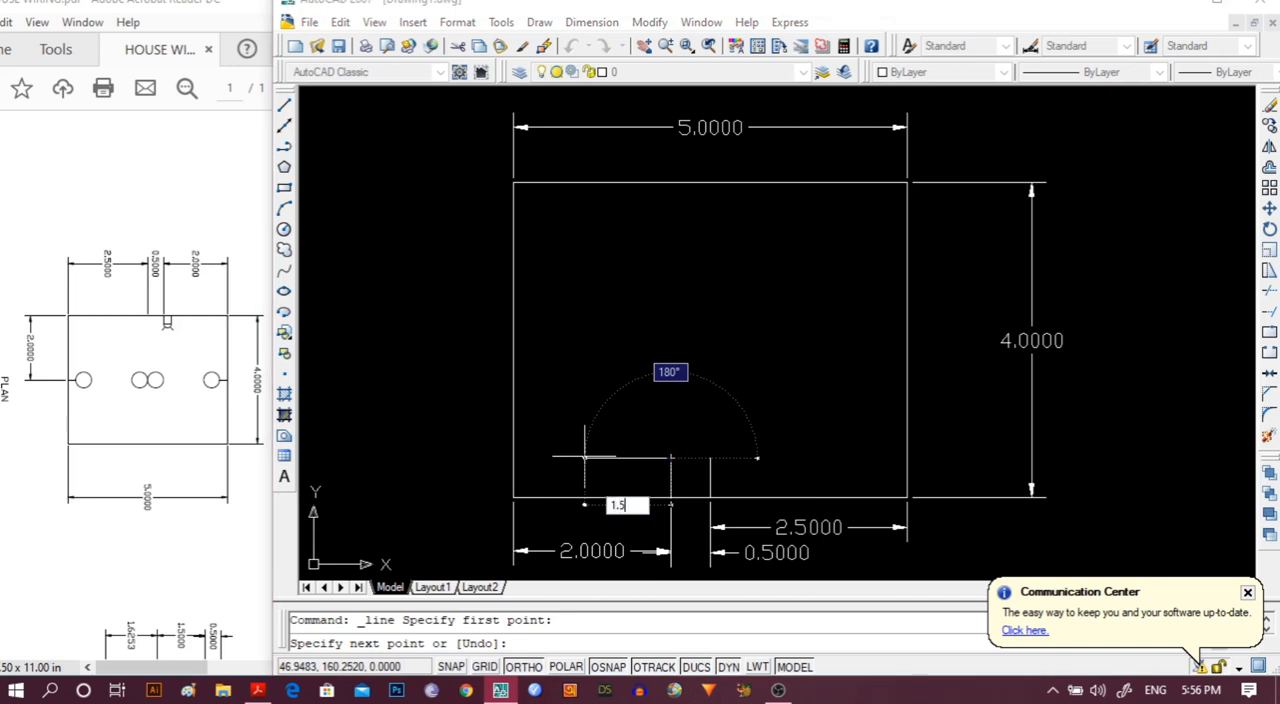
key("Return")
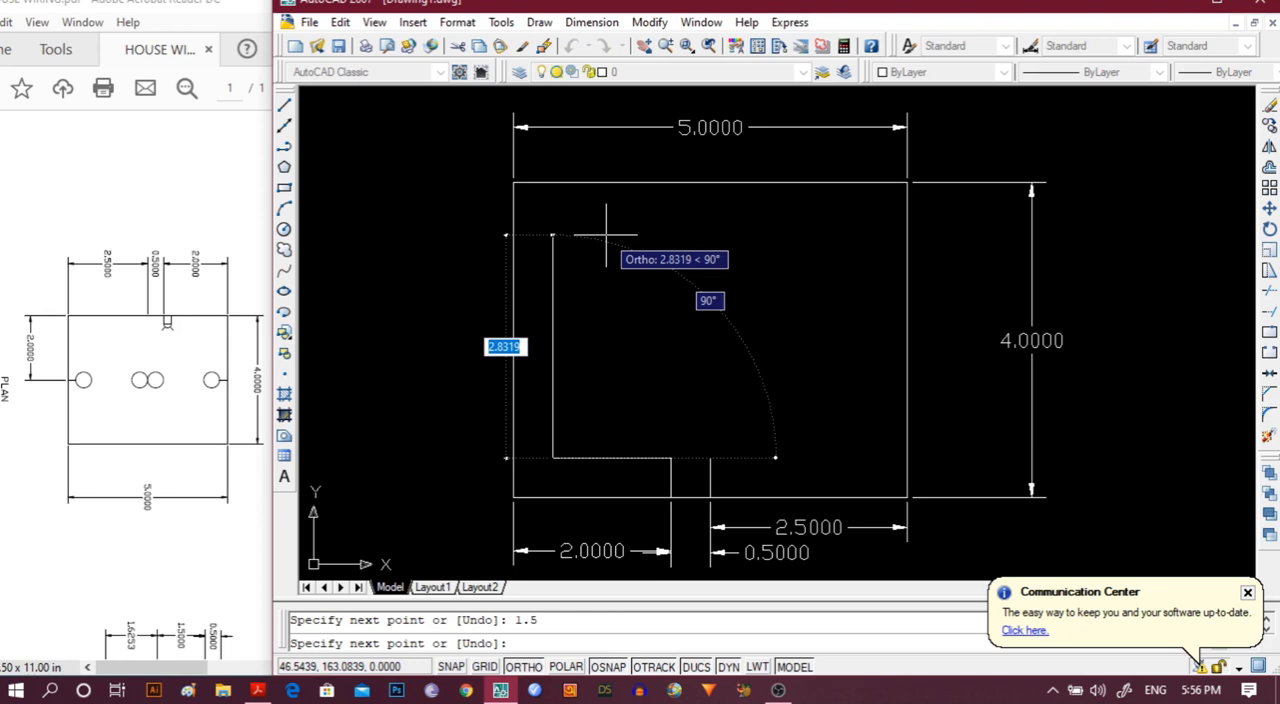
type("3")
key("Return")
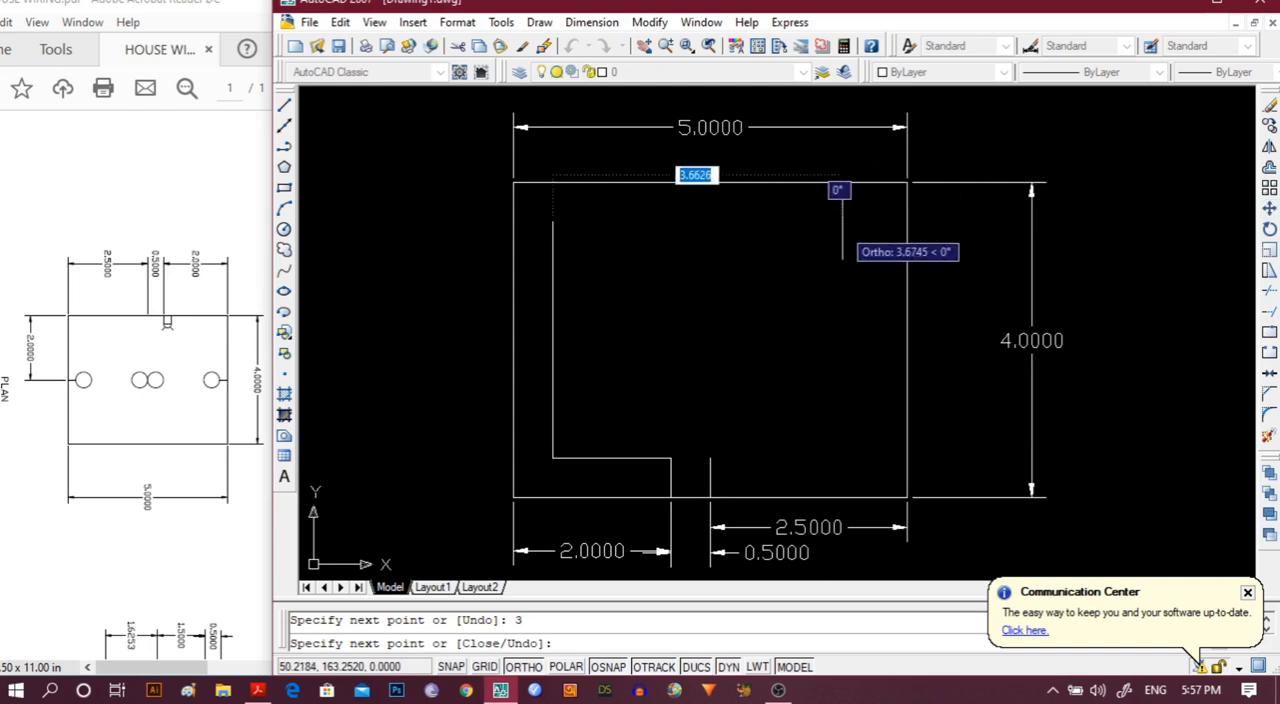
type("4")
key("Return")
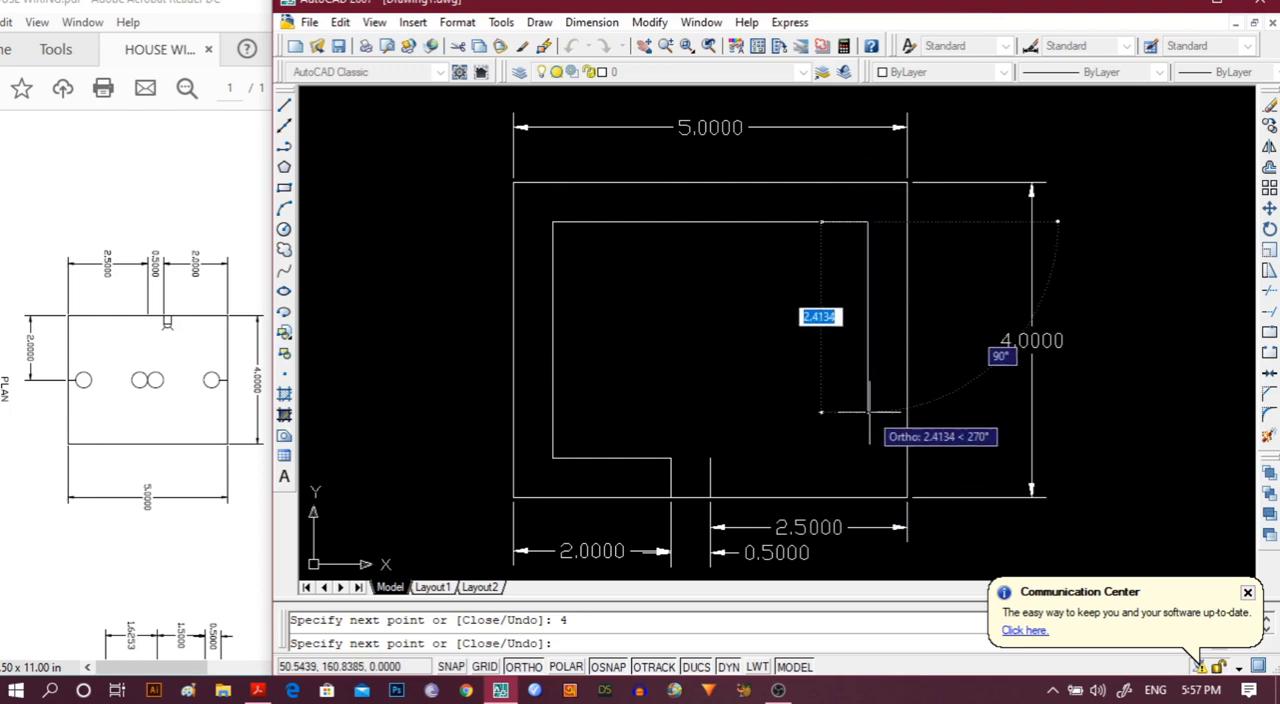
type("3")
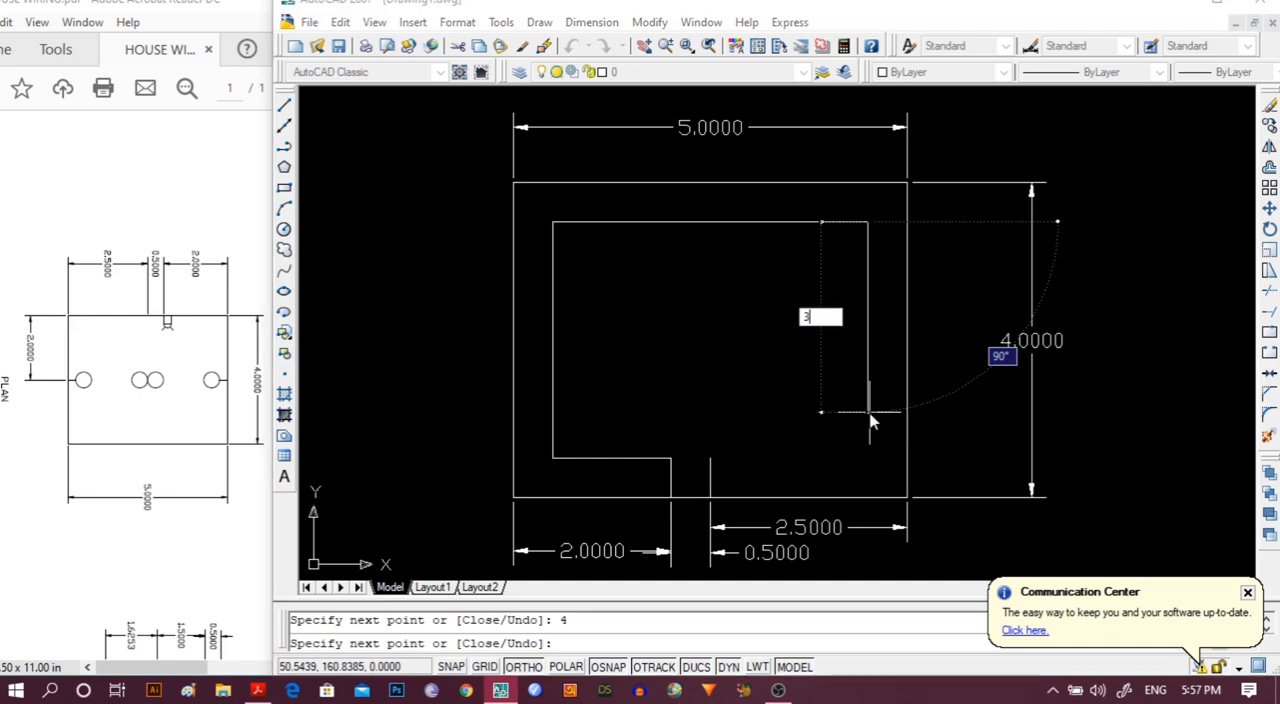
key("Return")
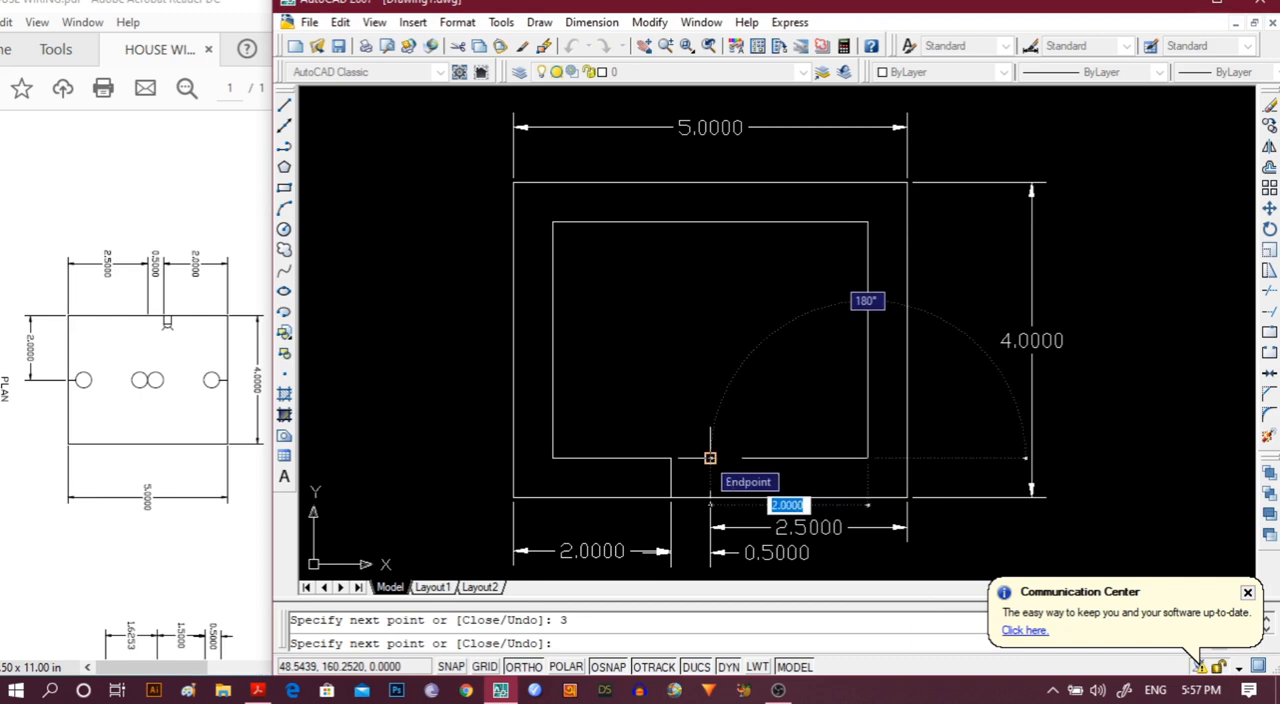
left_click(710, 458)
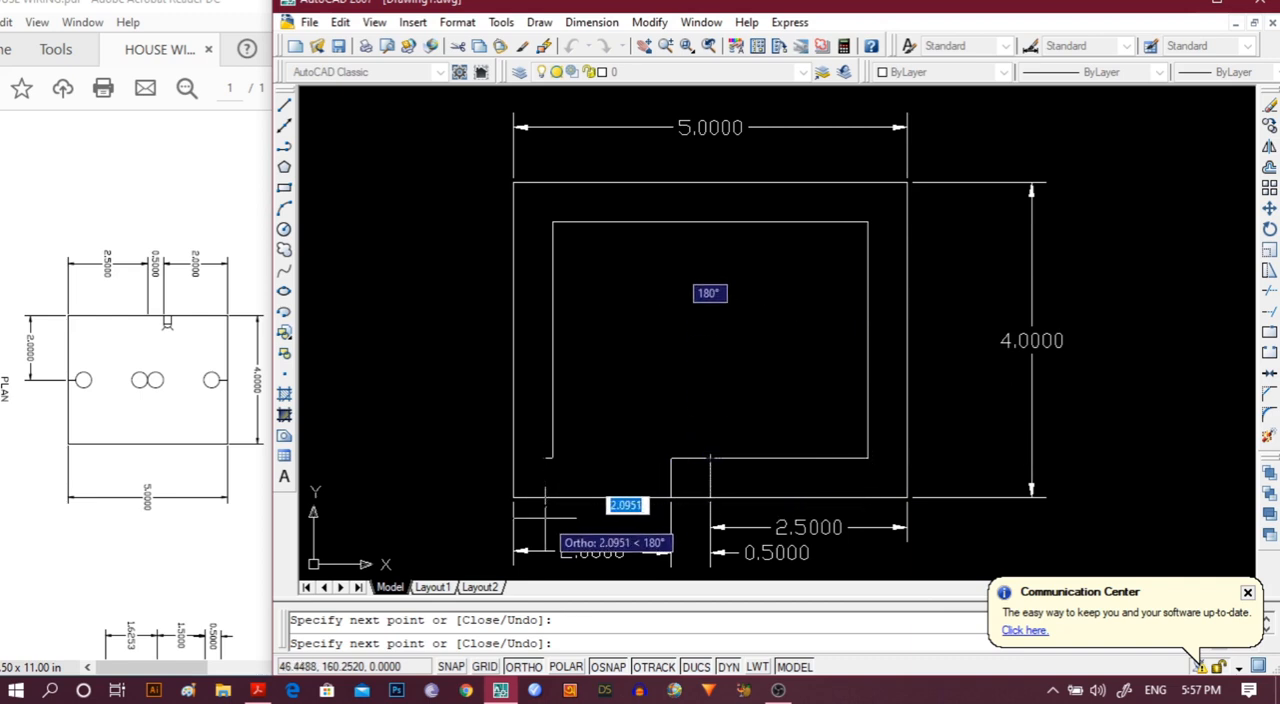
key("Escape")
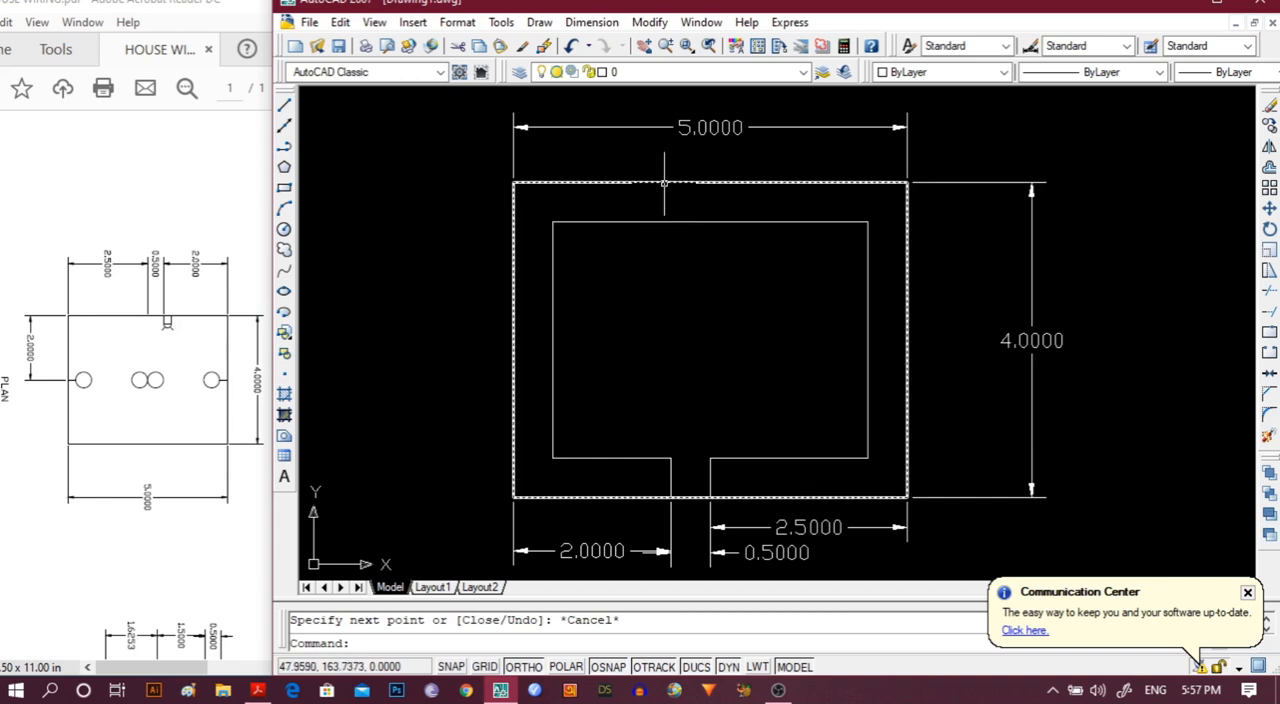
Draw two vertical lines about 1.97 apart across the upper wall, each running from the outer edge to the inner edge.
left_click(285, 106)
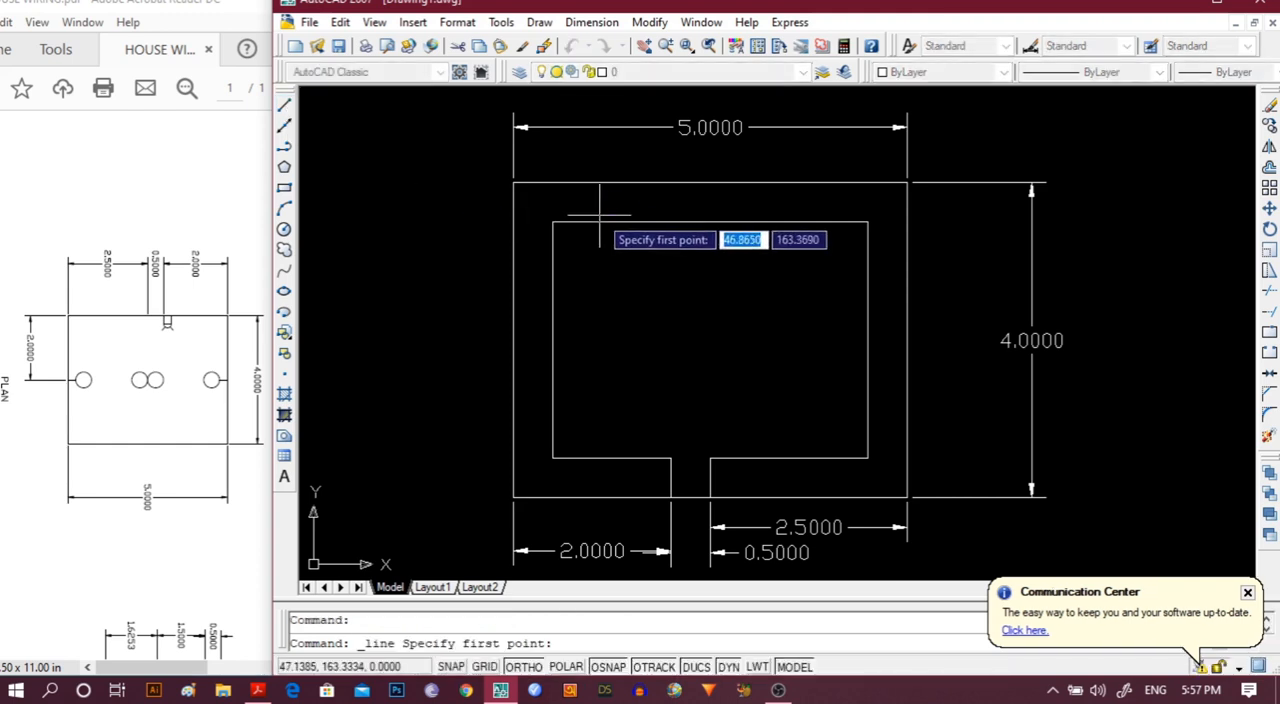
left_click(641, 182)
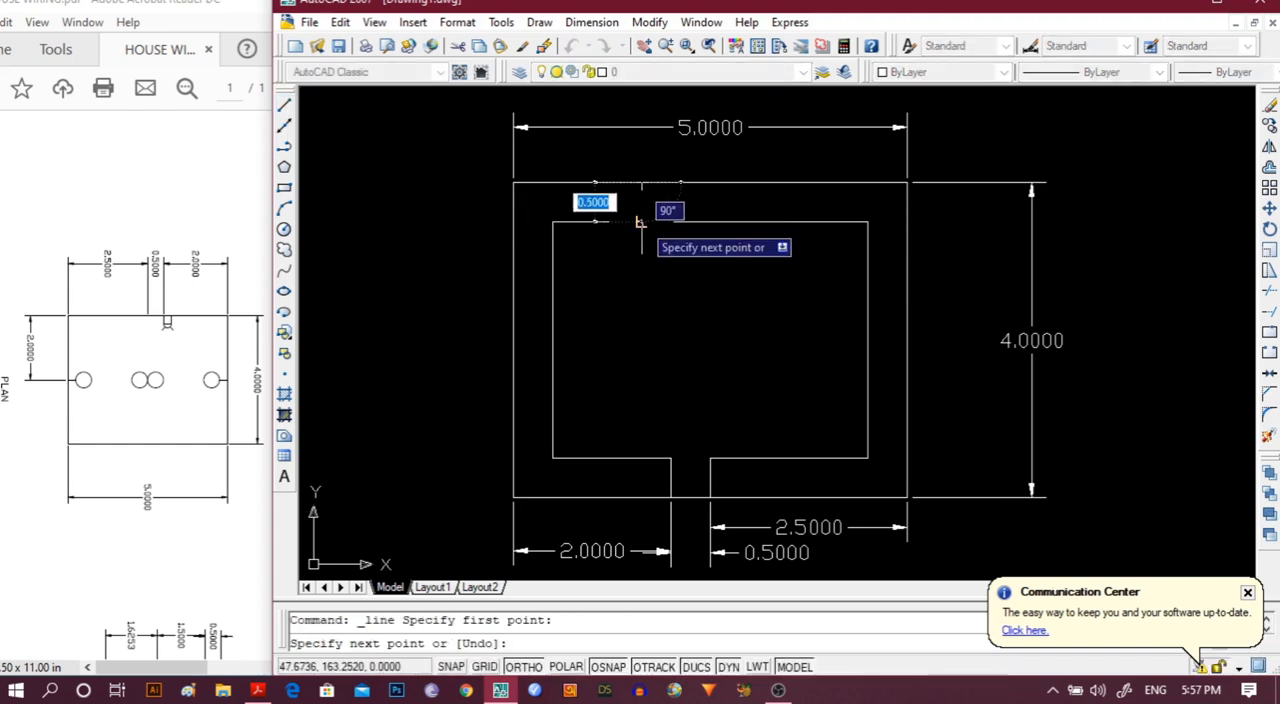
left_click(641, 221)
key("Escape")
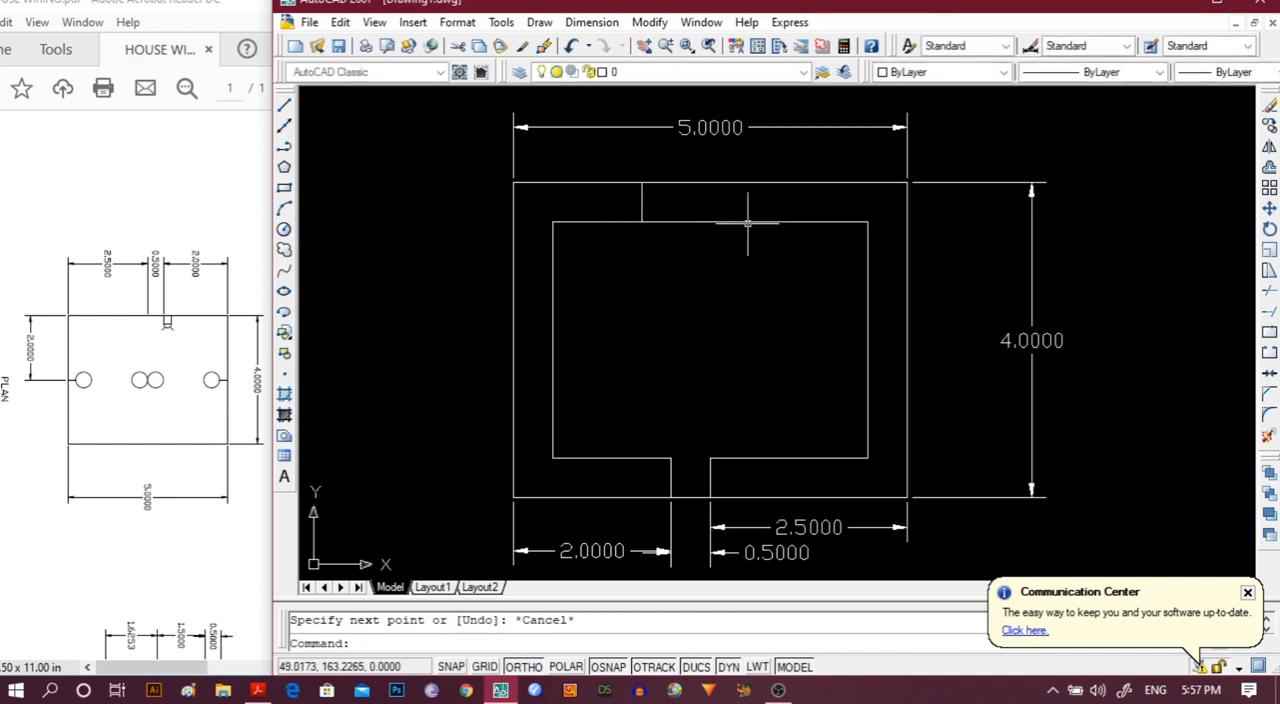
left_click(284, 105)
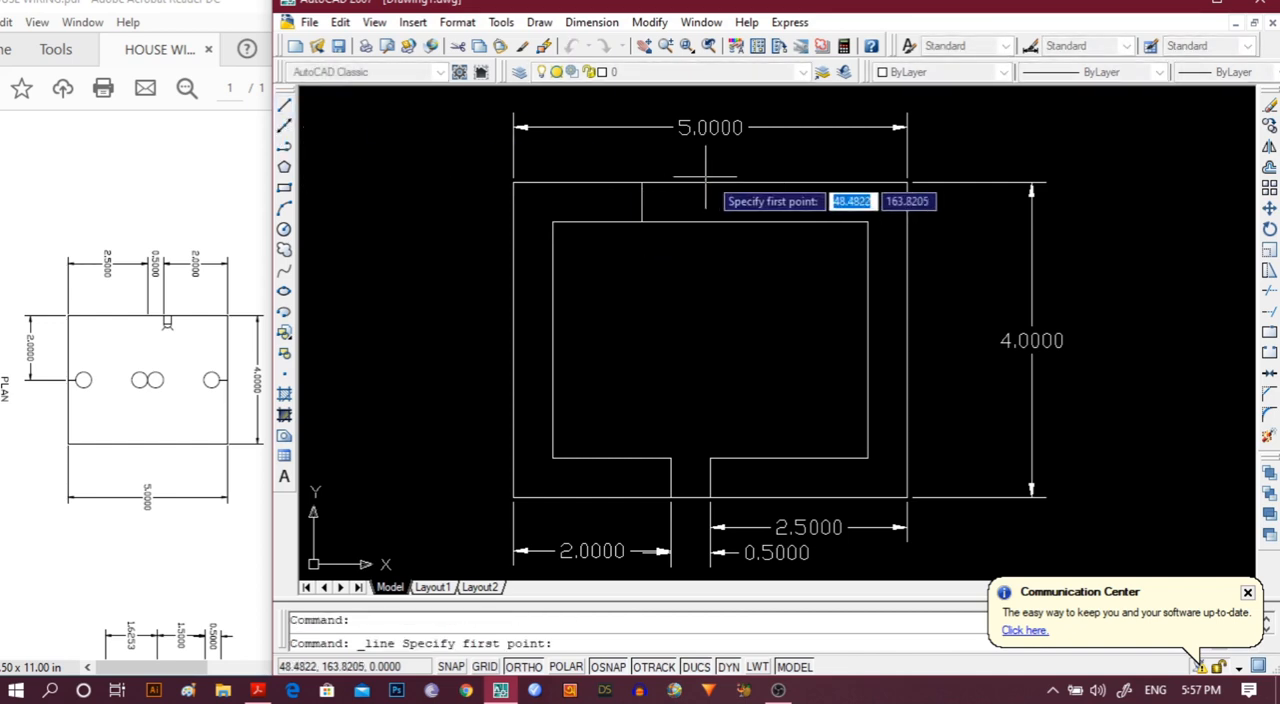
left_click(797, 183)
left_click(797, 222)
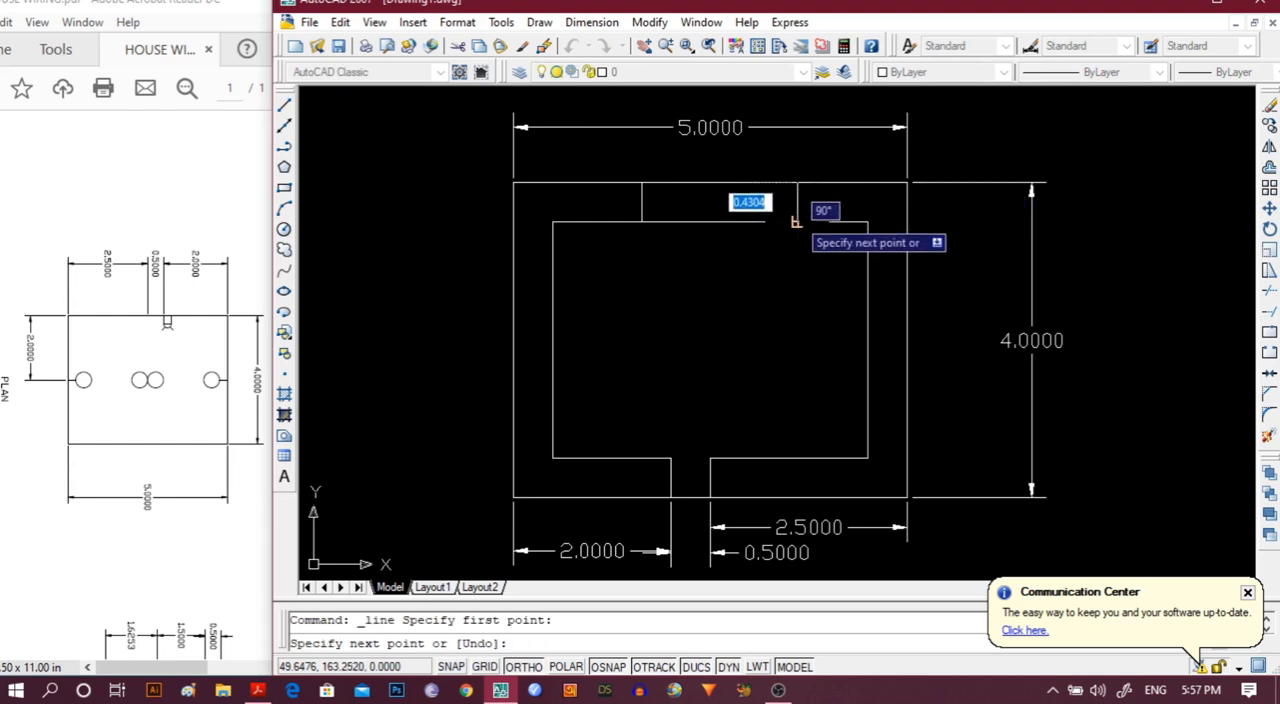
key("Escape")
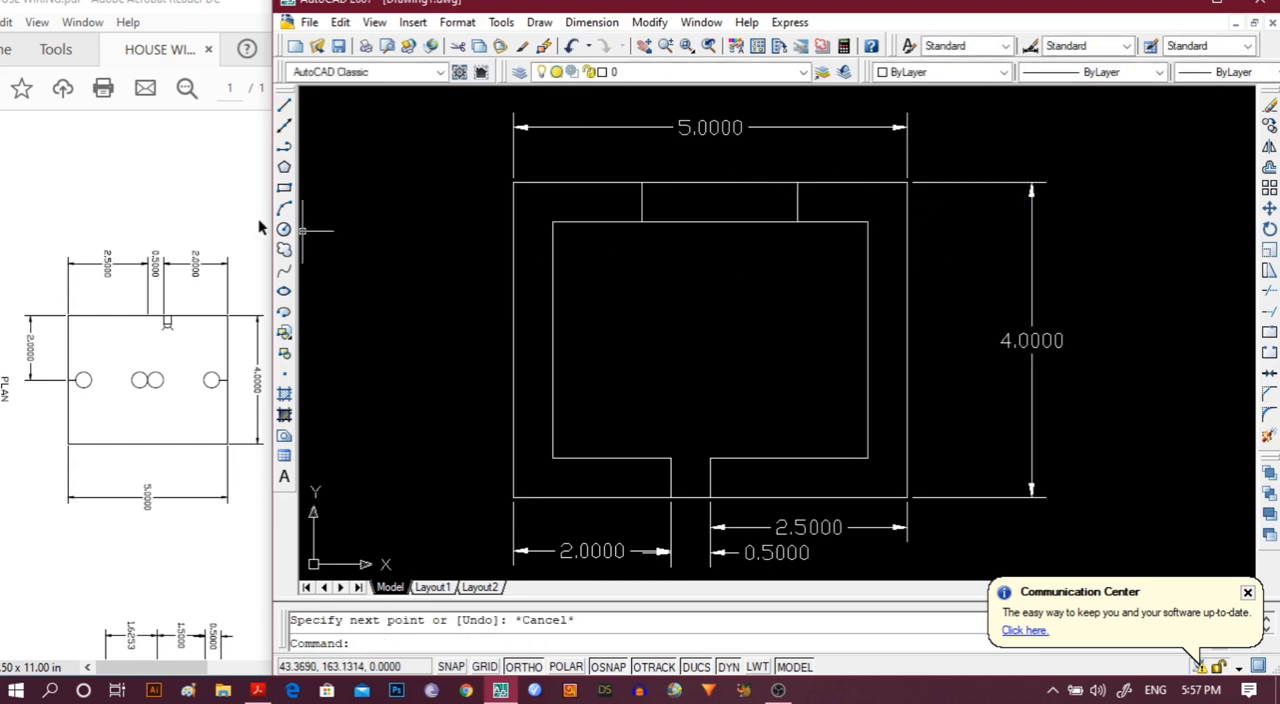
Draw a horizontal line joining the midpoints of the two short vertical lines in the upper wall.
left_click(284, 104)
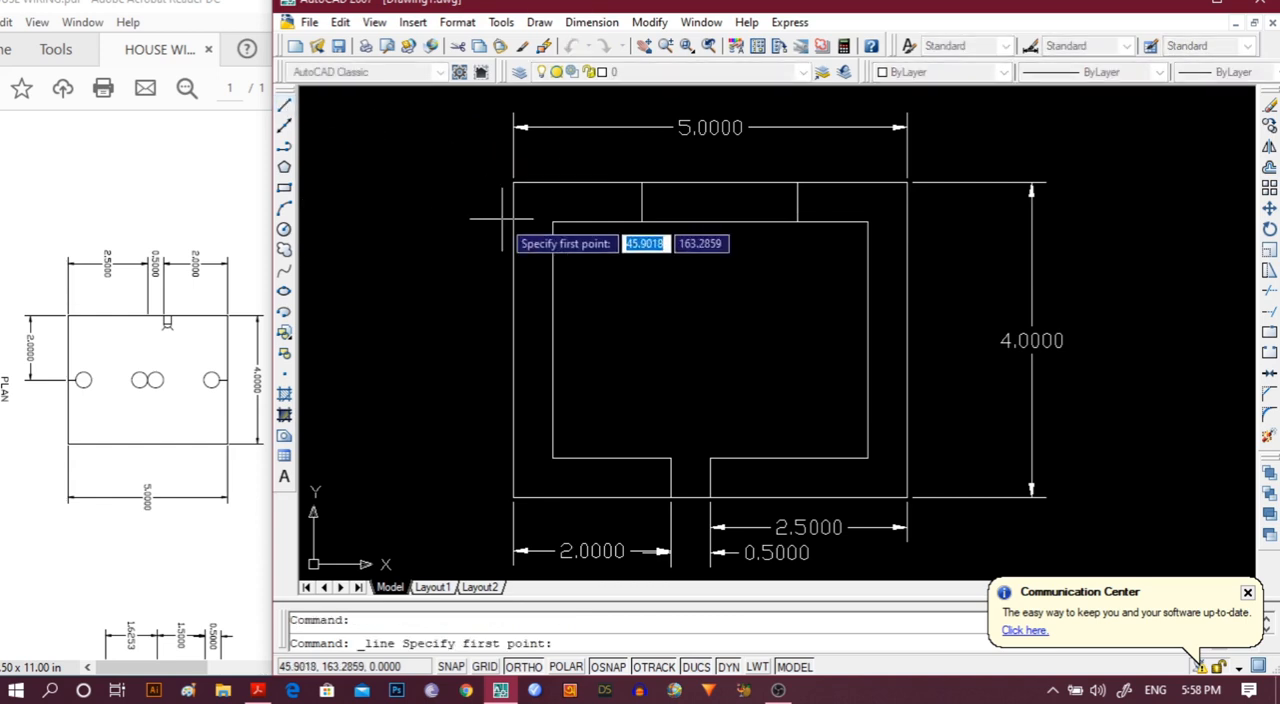
left_click(641, 202)
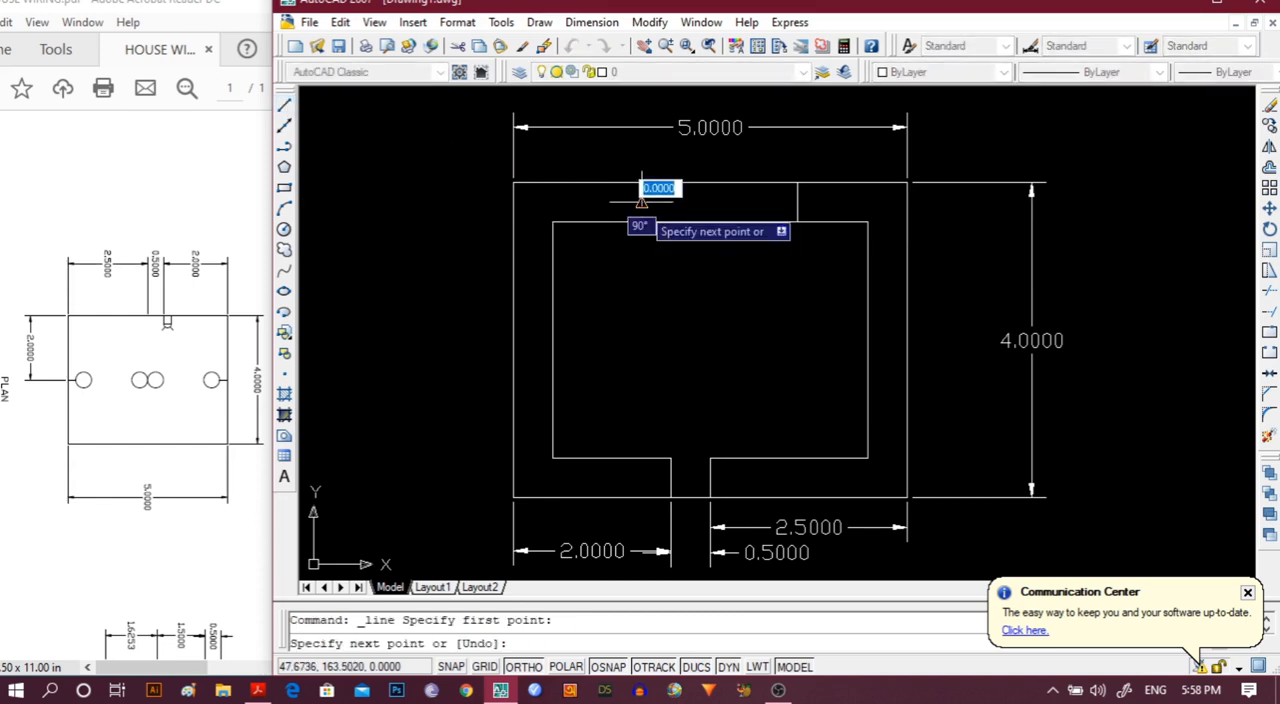
left_click(797, 202)
key("Escape")
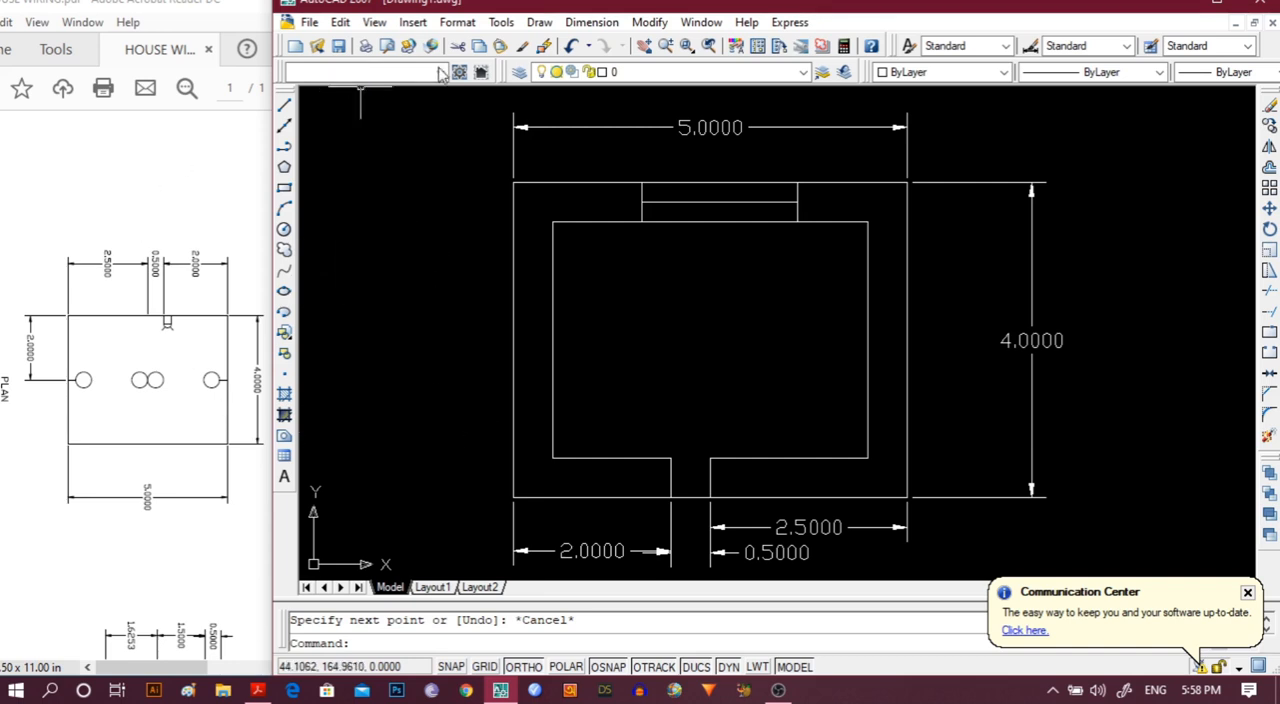
Add a linear dimension of 0.25 leftward from the top of the opening's left line, placed just above the 2.0000 dimension.
left_click(592, 30)
left_click(600, 74)
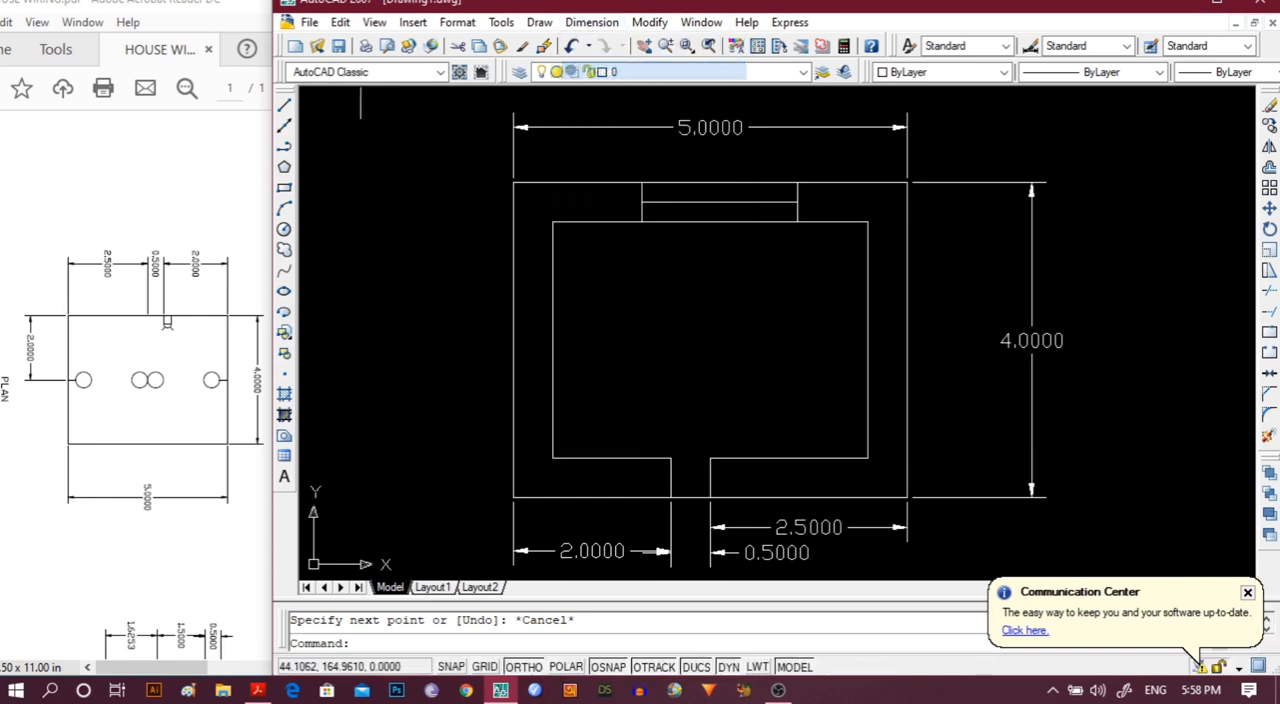
left_click(670, 458)
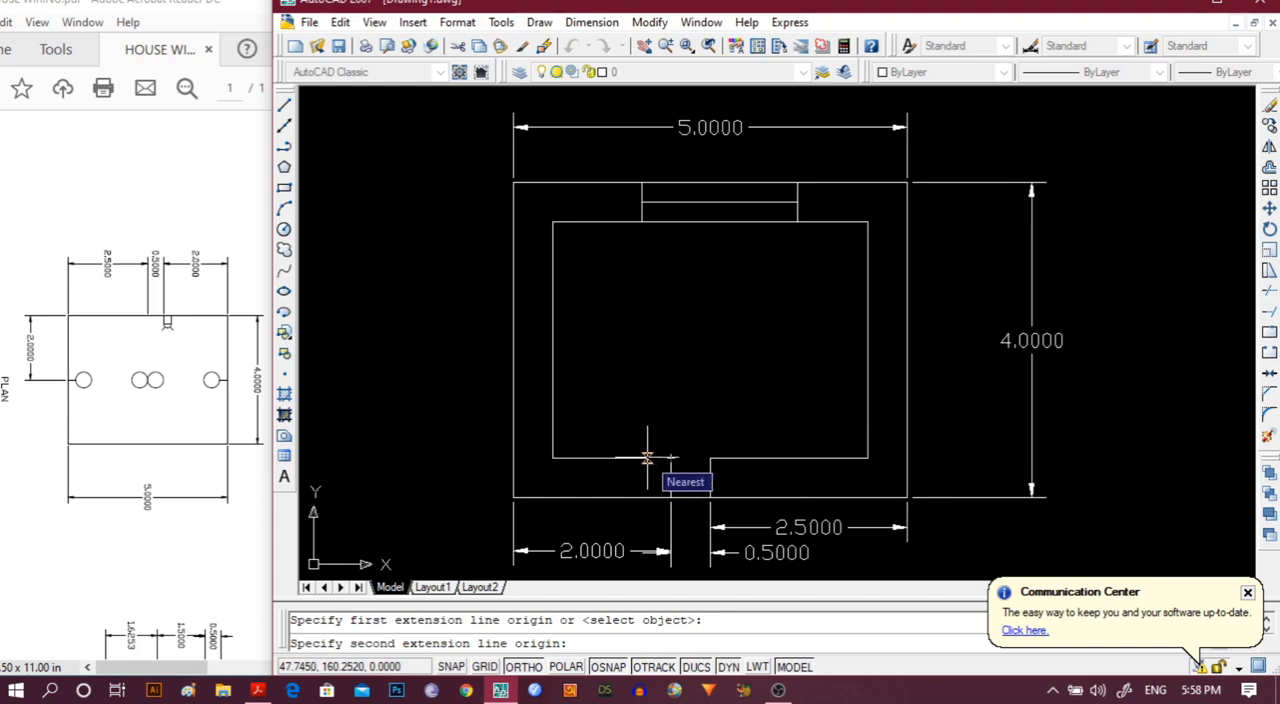
type(".25")
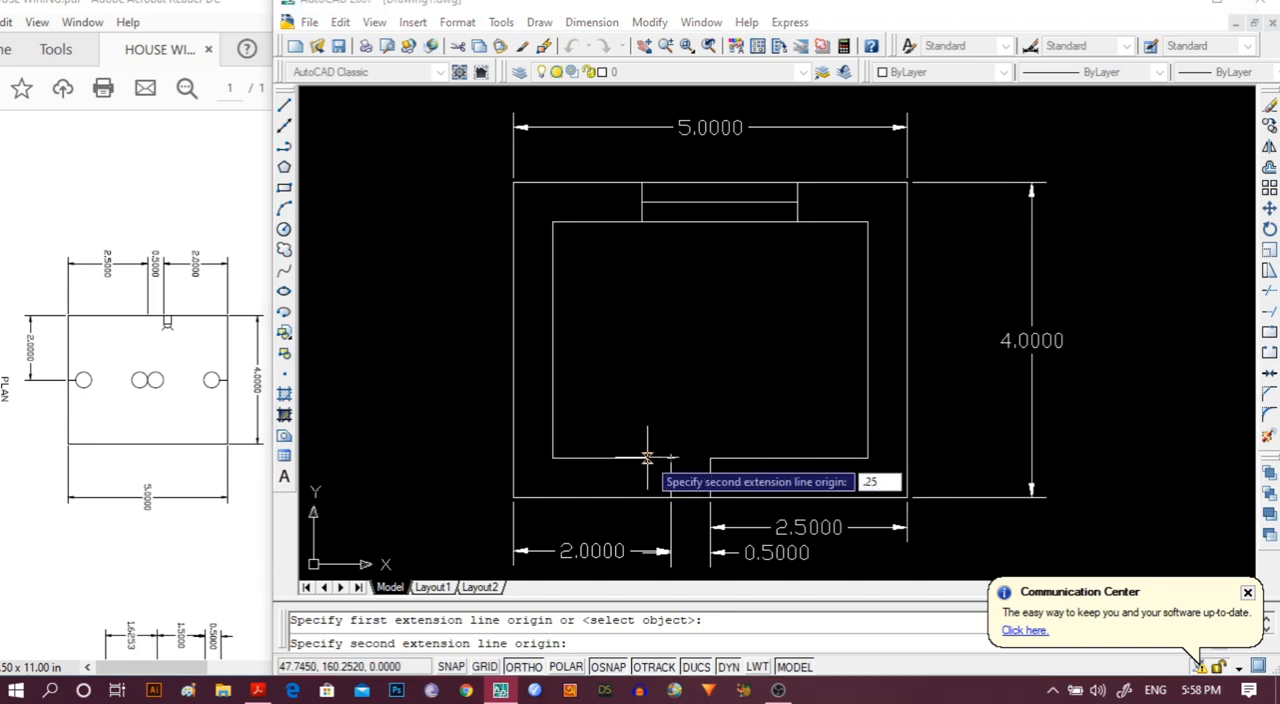
key("Return")
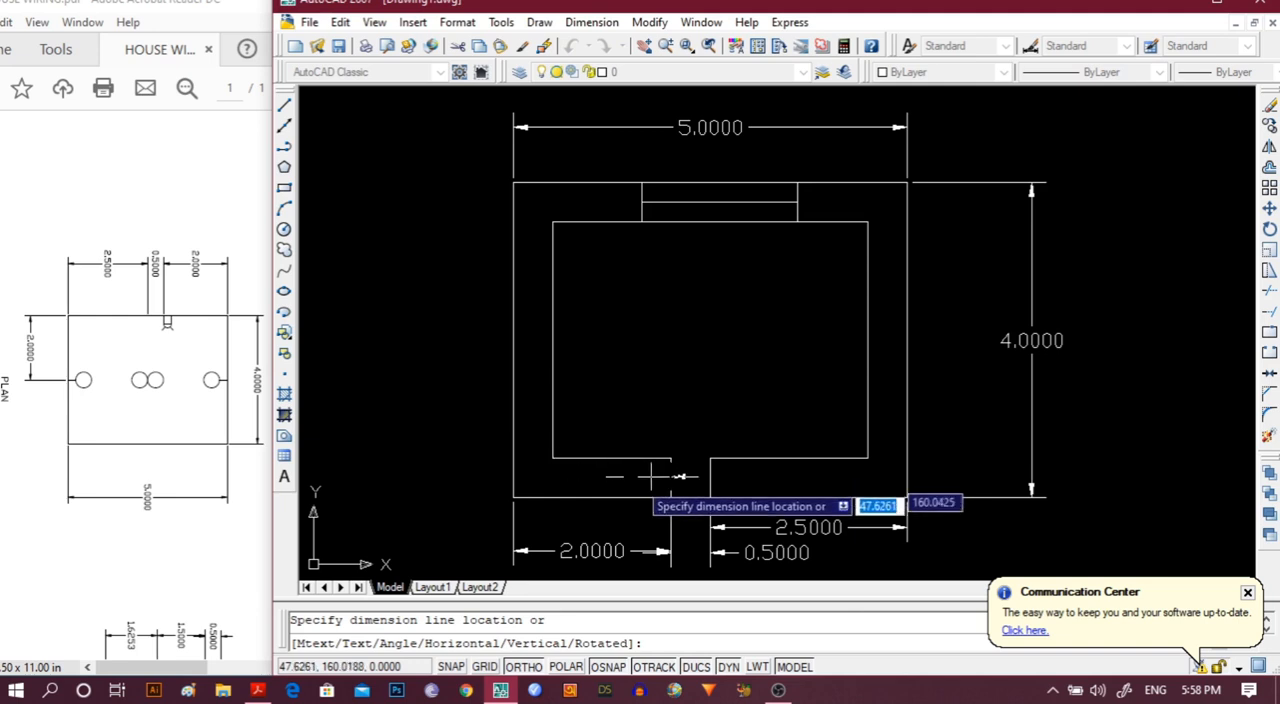
left_click(640, 524)
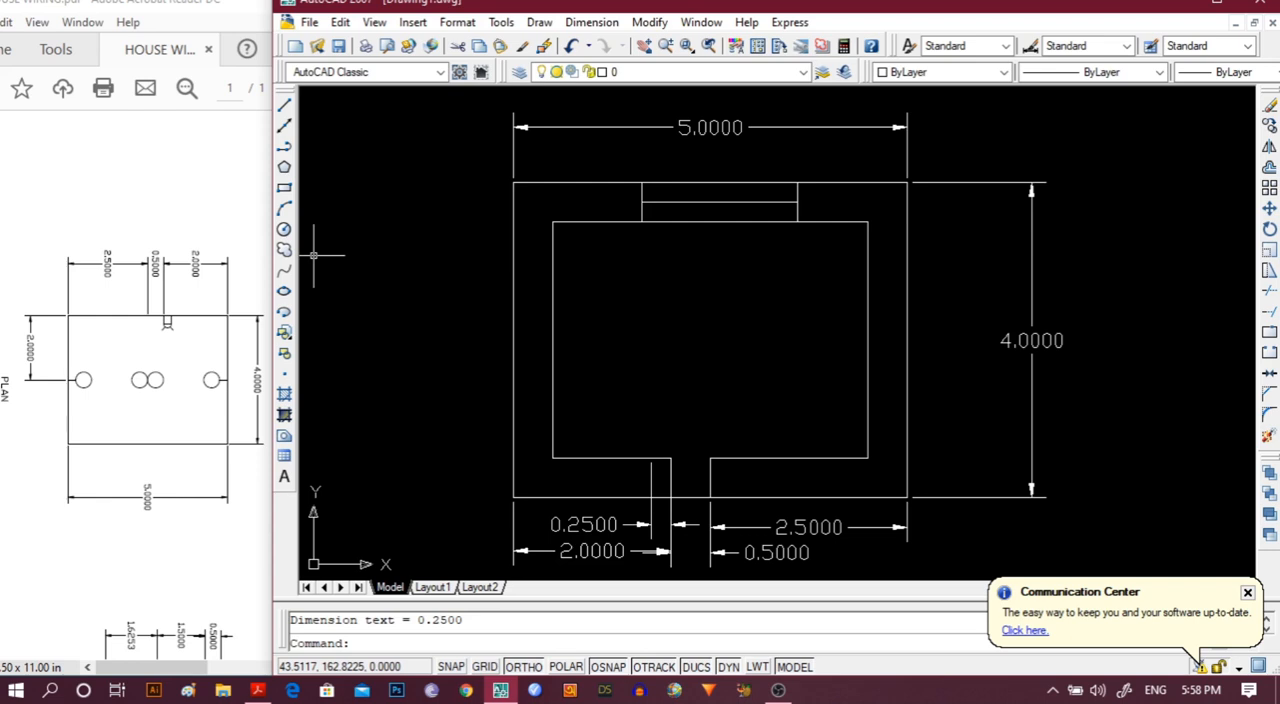
Draw a 0.5 by 0.5 rectangle up and to the left from the 0.2500 dimension's left origin on the inner wall line.
type("rec")
key("Return")
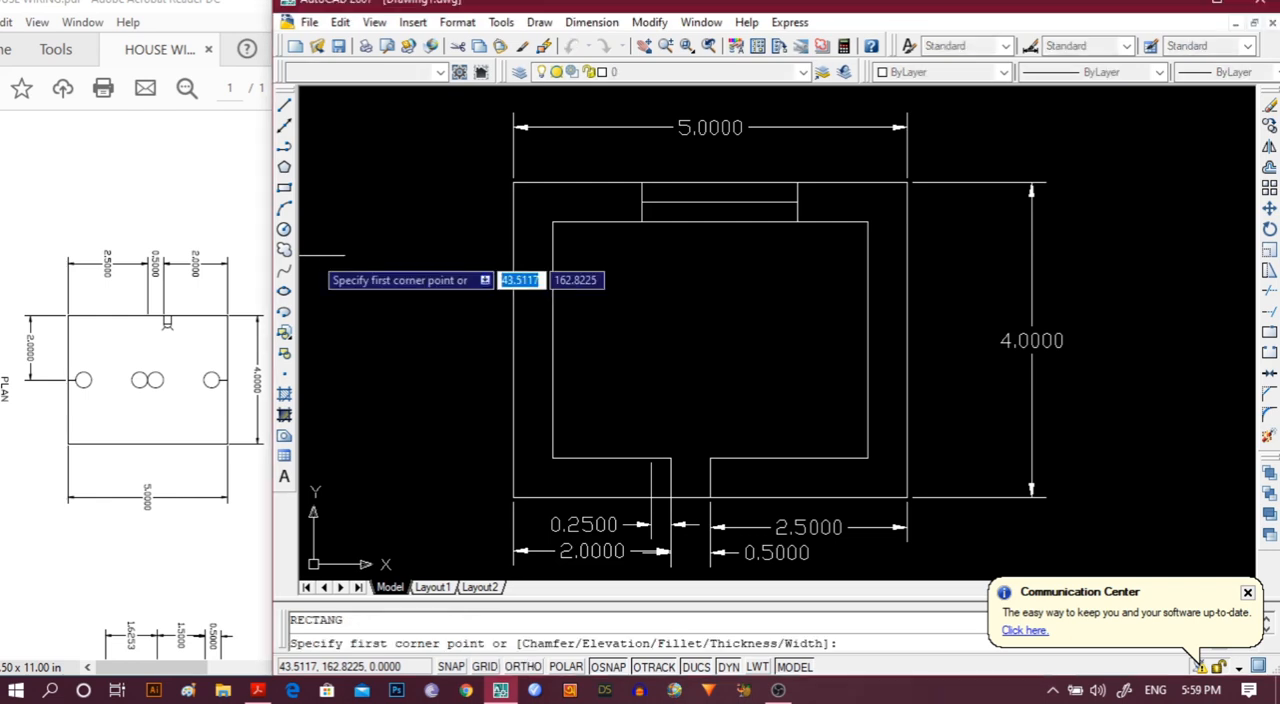
left_click(651, 458)
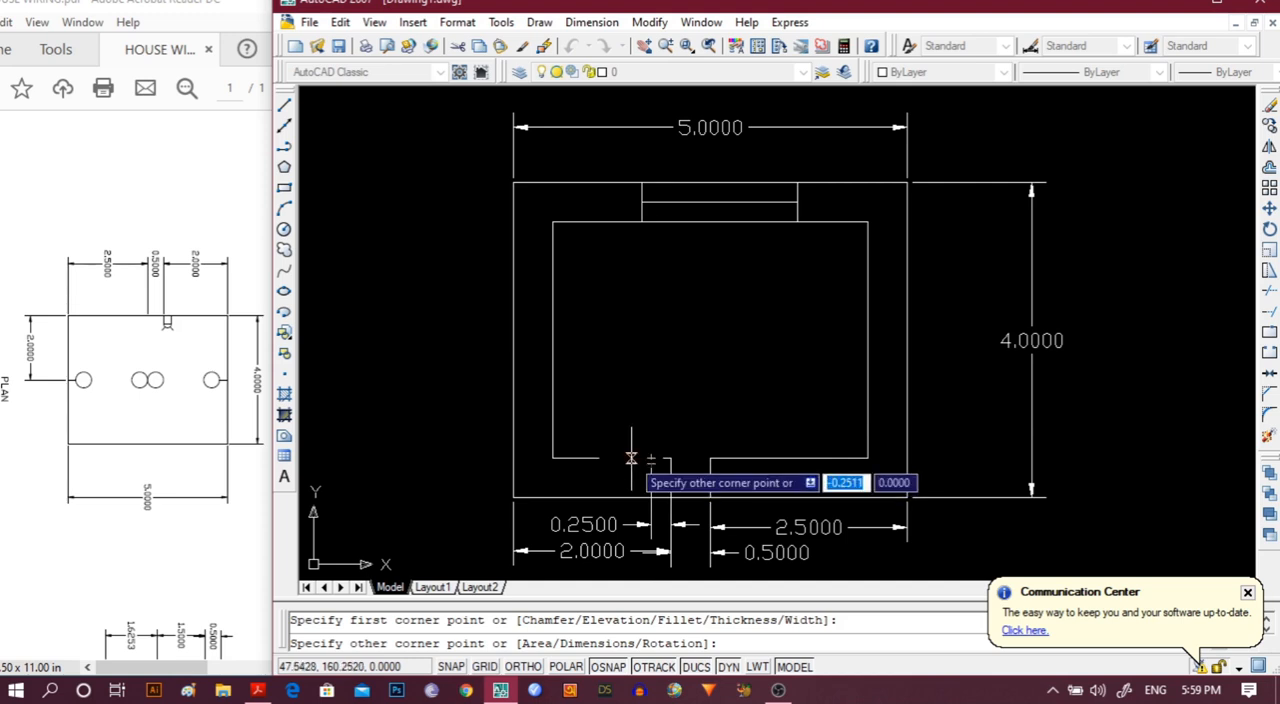
type("d")
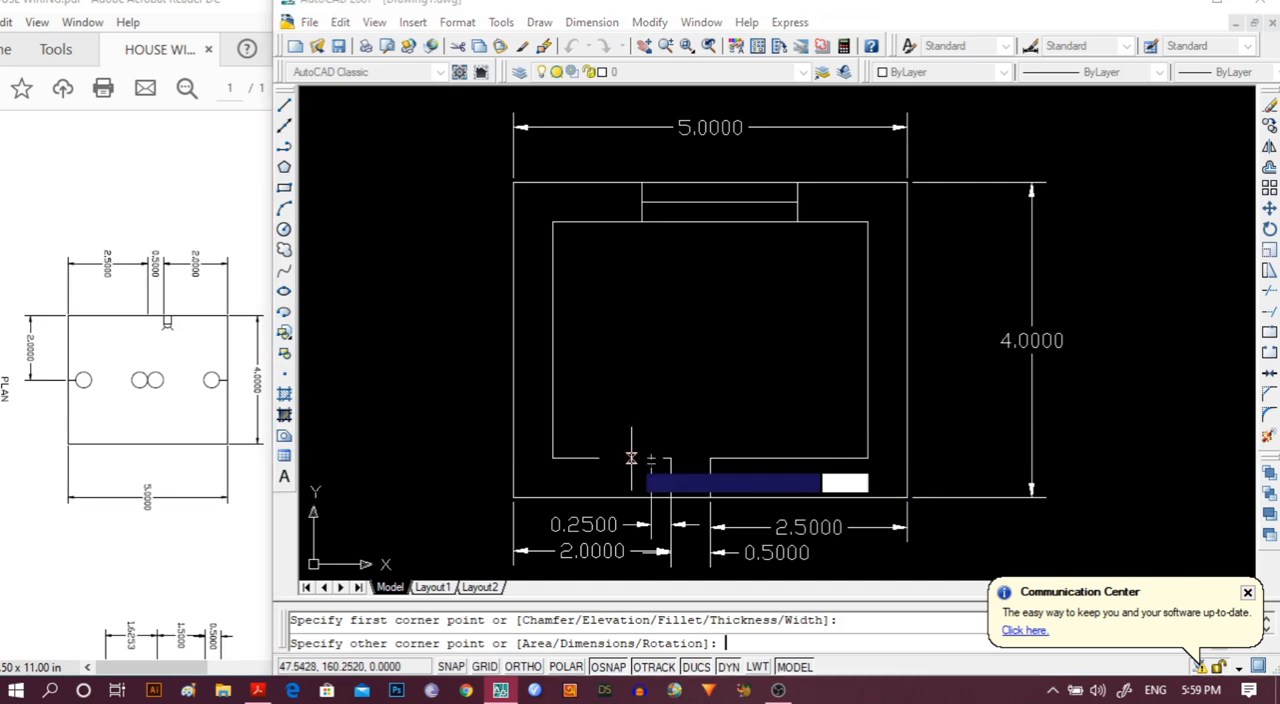
key("Return")
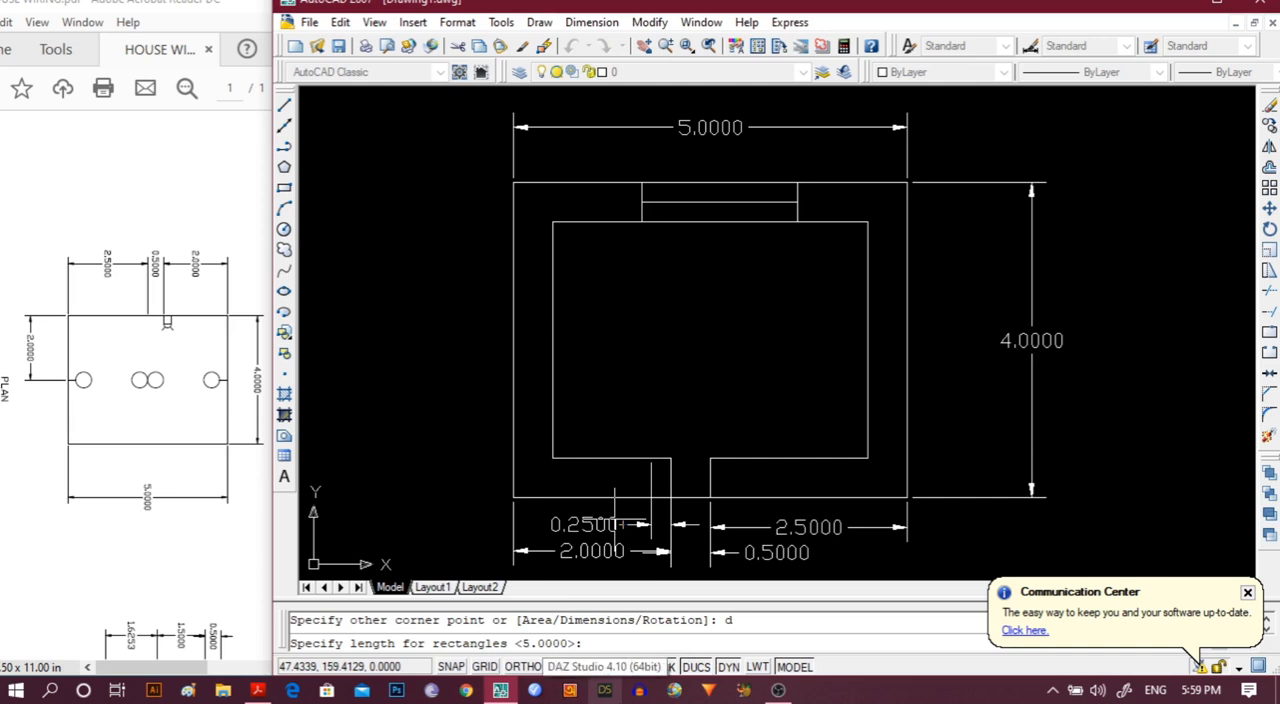
type(".5")
key("Return")
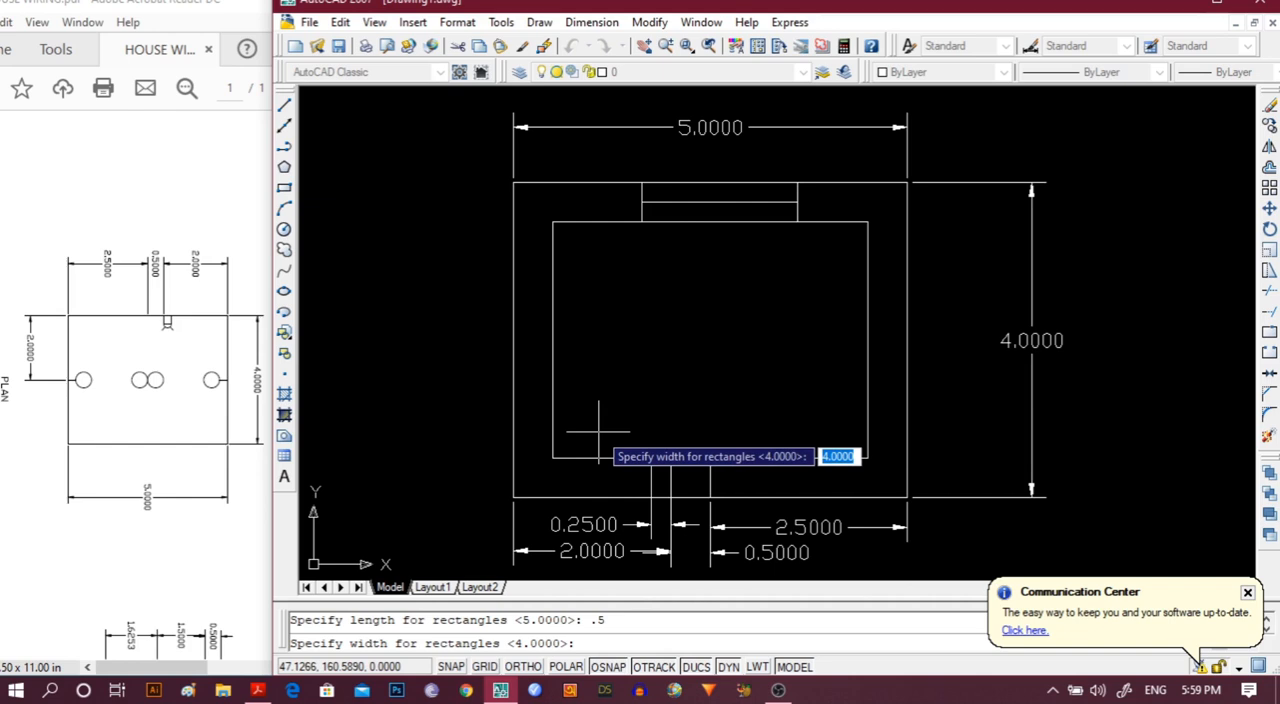
type(".5")
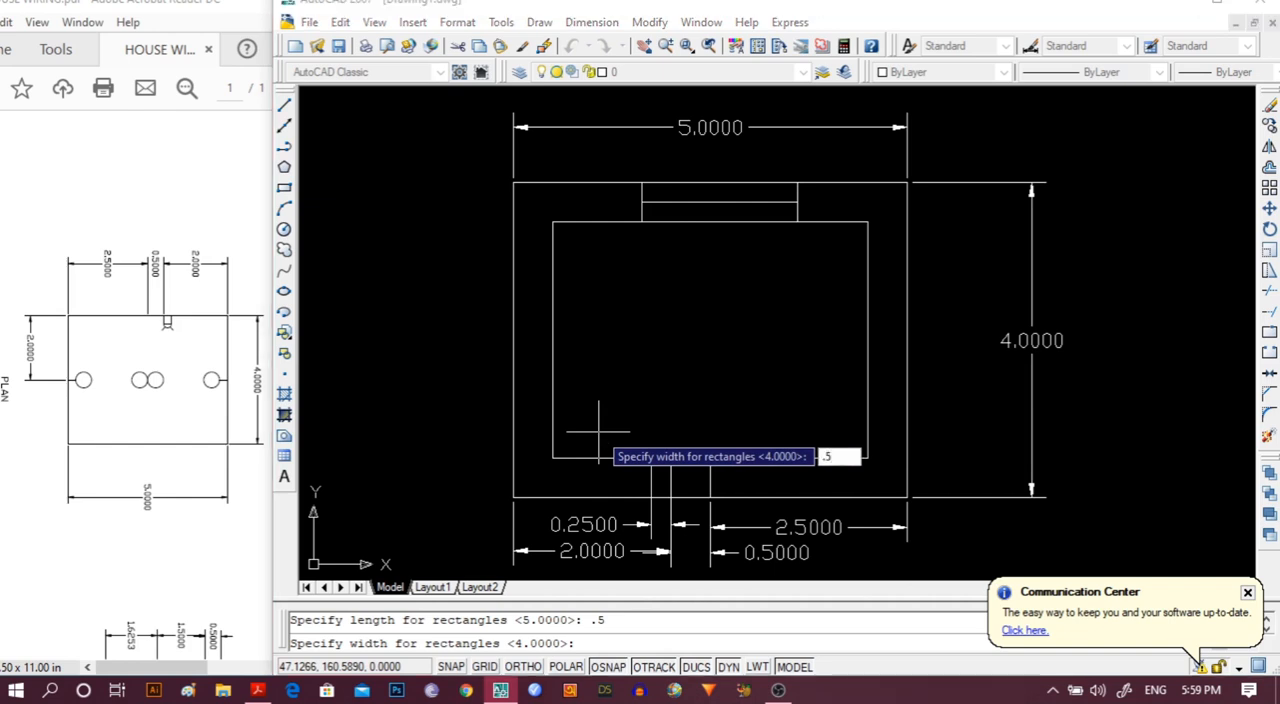
key("Return")
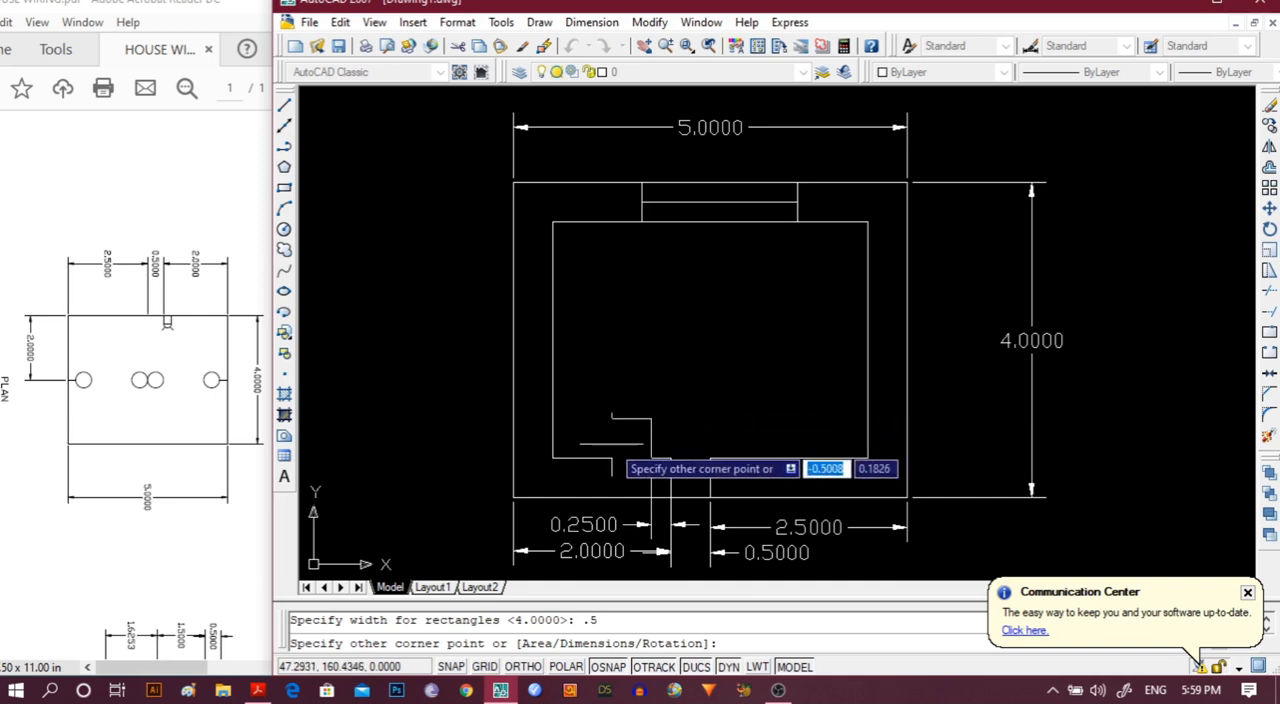
left_click(612, 416)
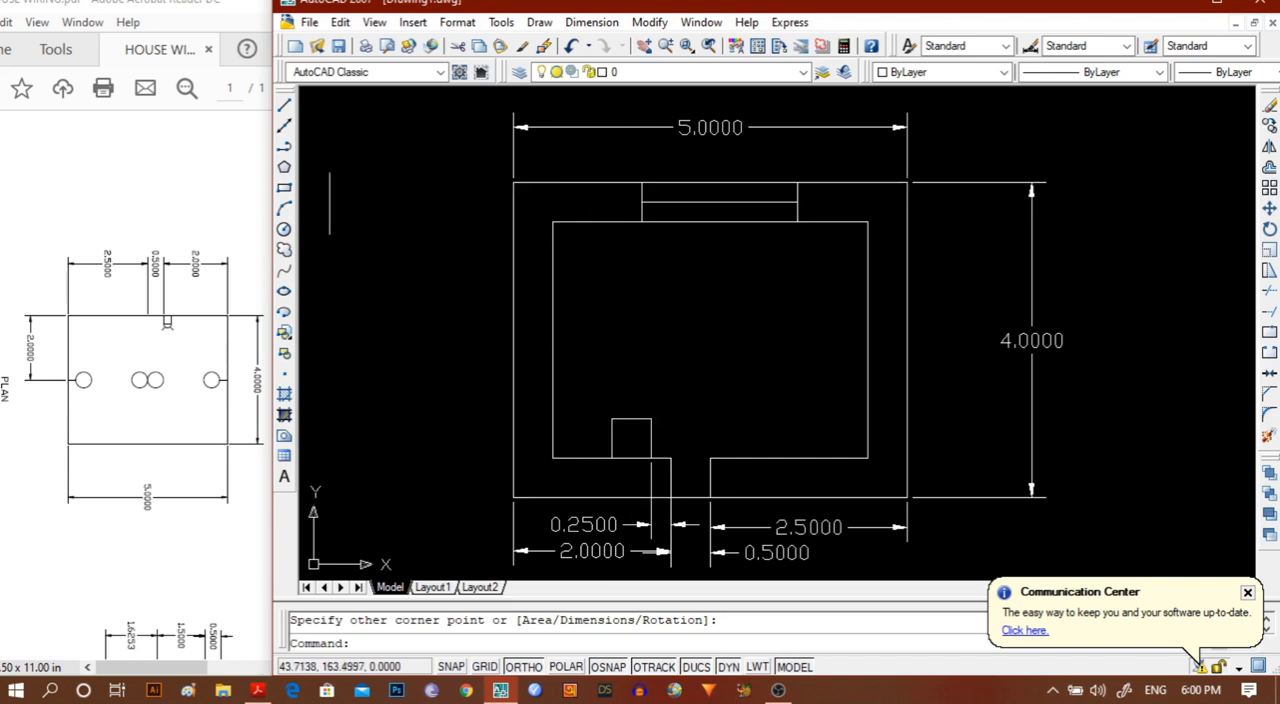
Draw a circle of radius 0.25 centred on the midpoint of the small square's top edge.
left_click(284, 229)
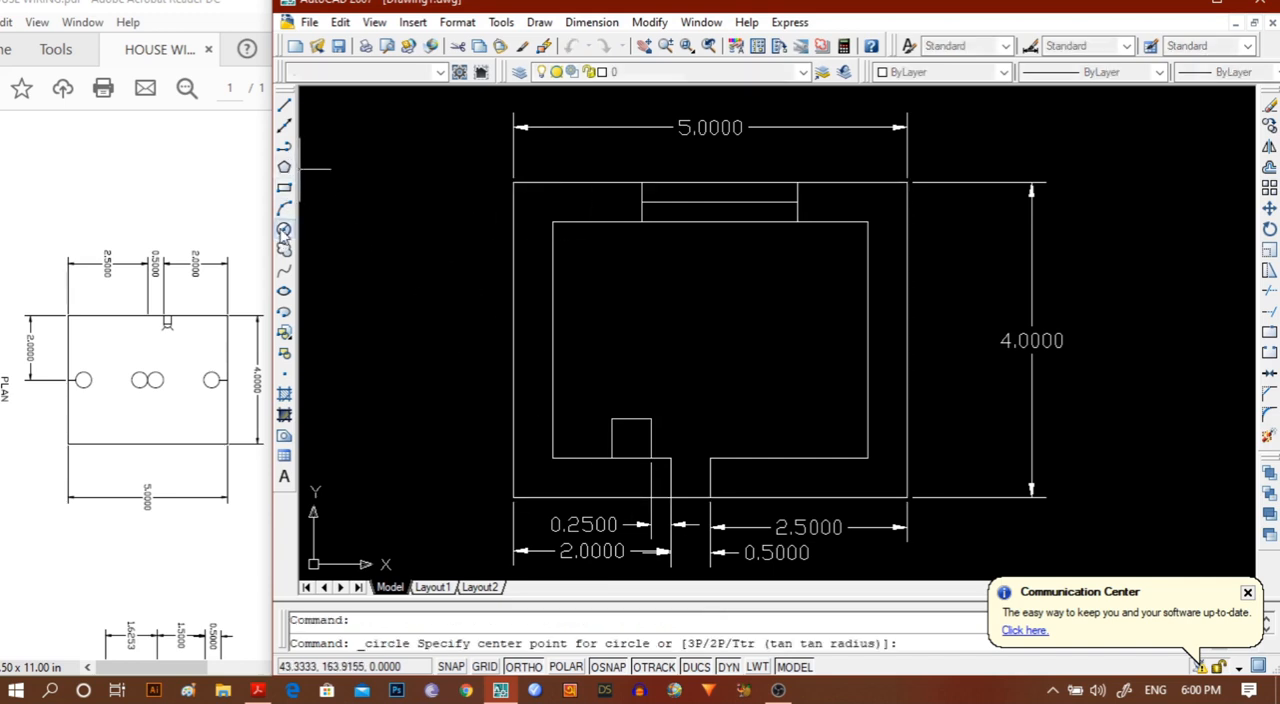
scroll(552, 370, "up", 4)
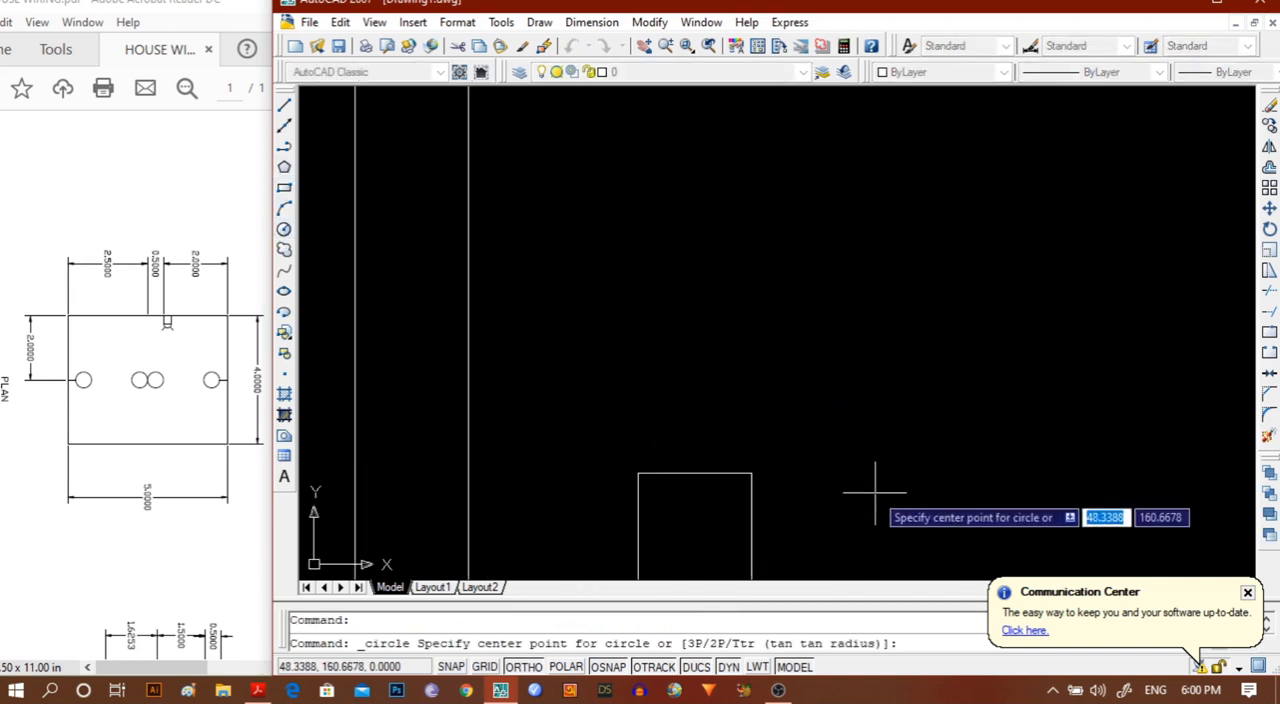
middle_click_drag(863, 497, 790, 423)
scroll(766, 409, "up", 3)
middle_click_drag(628, 394, 899, 399)
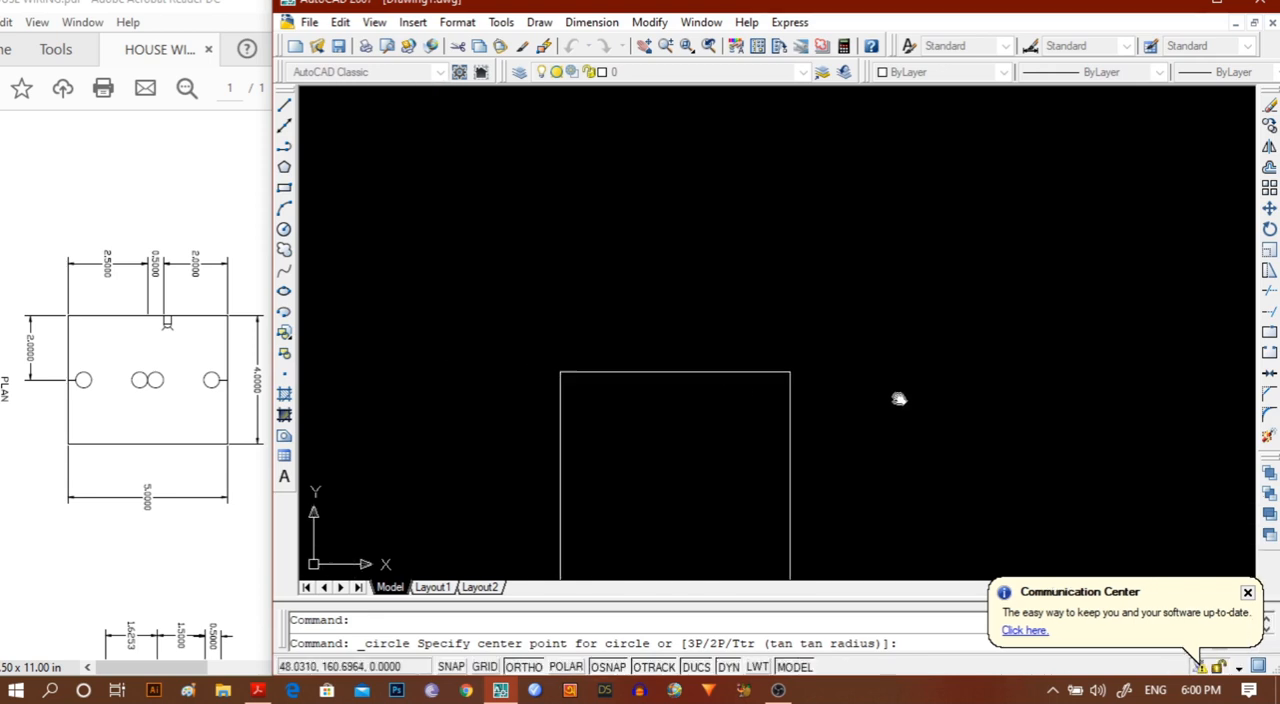
left_click(674, 372)
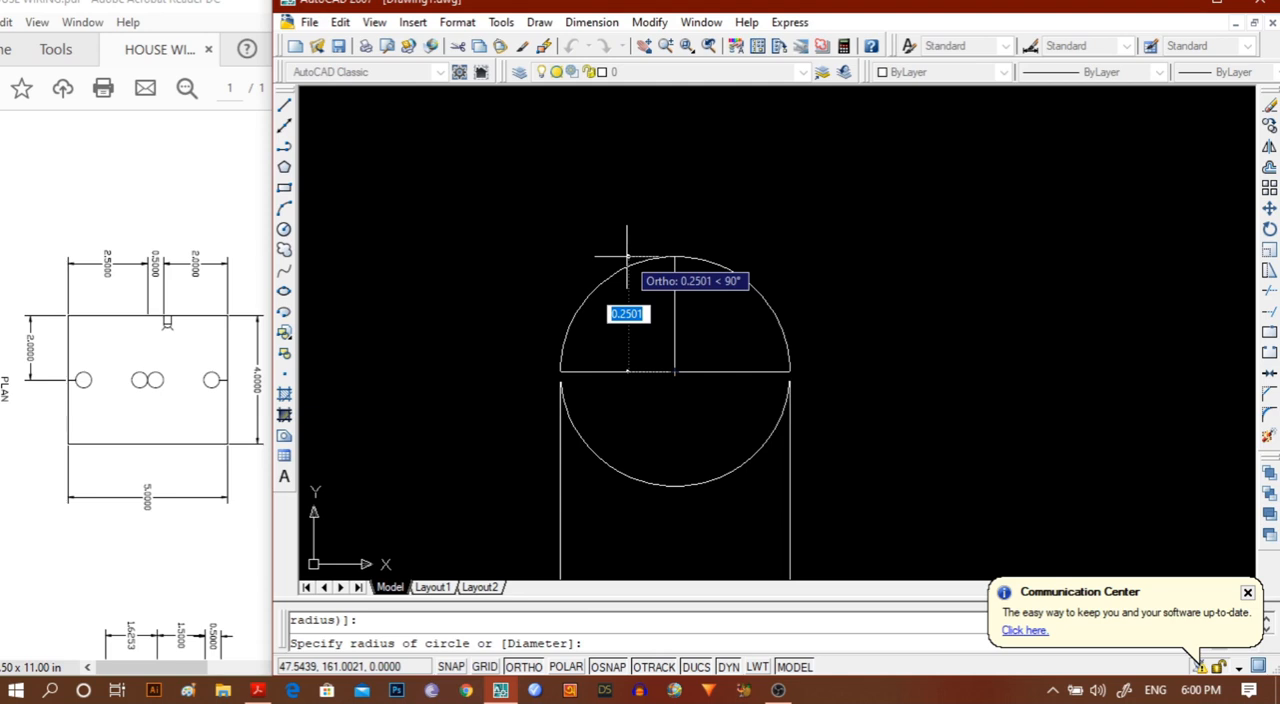
type("0")
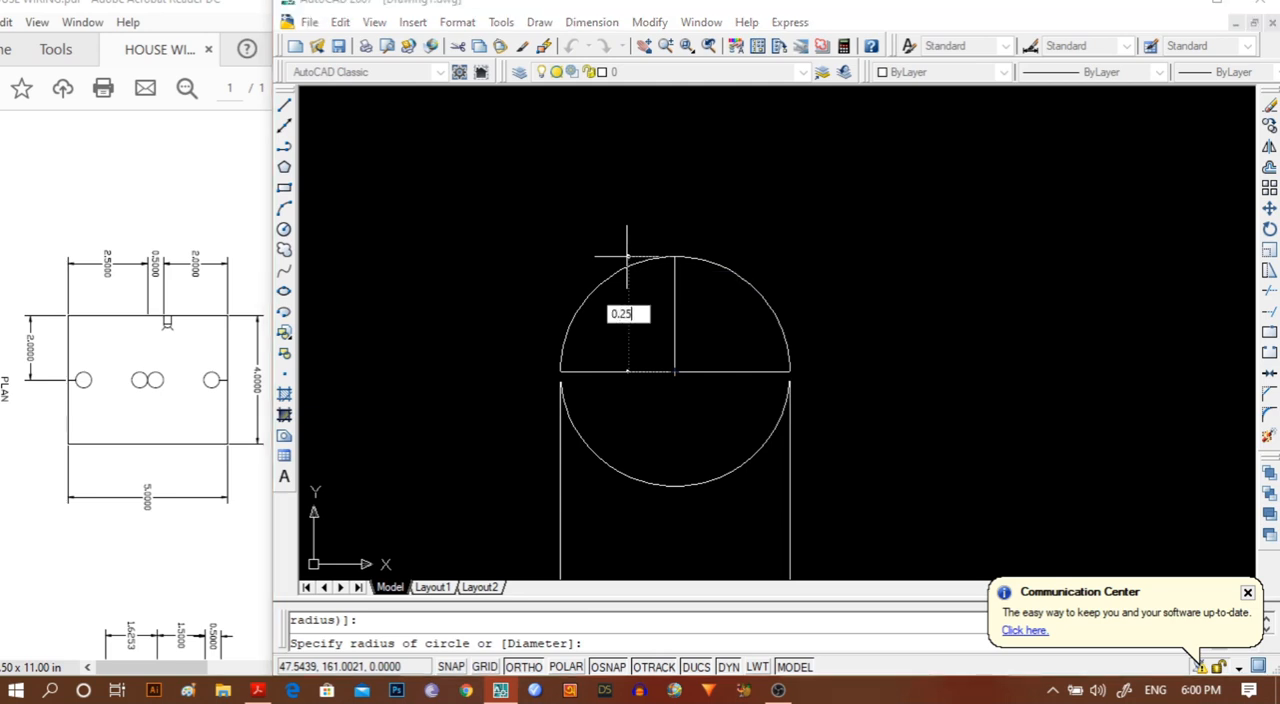
type(".25")
key("Return")
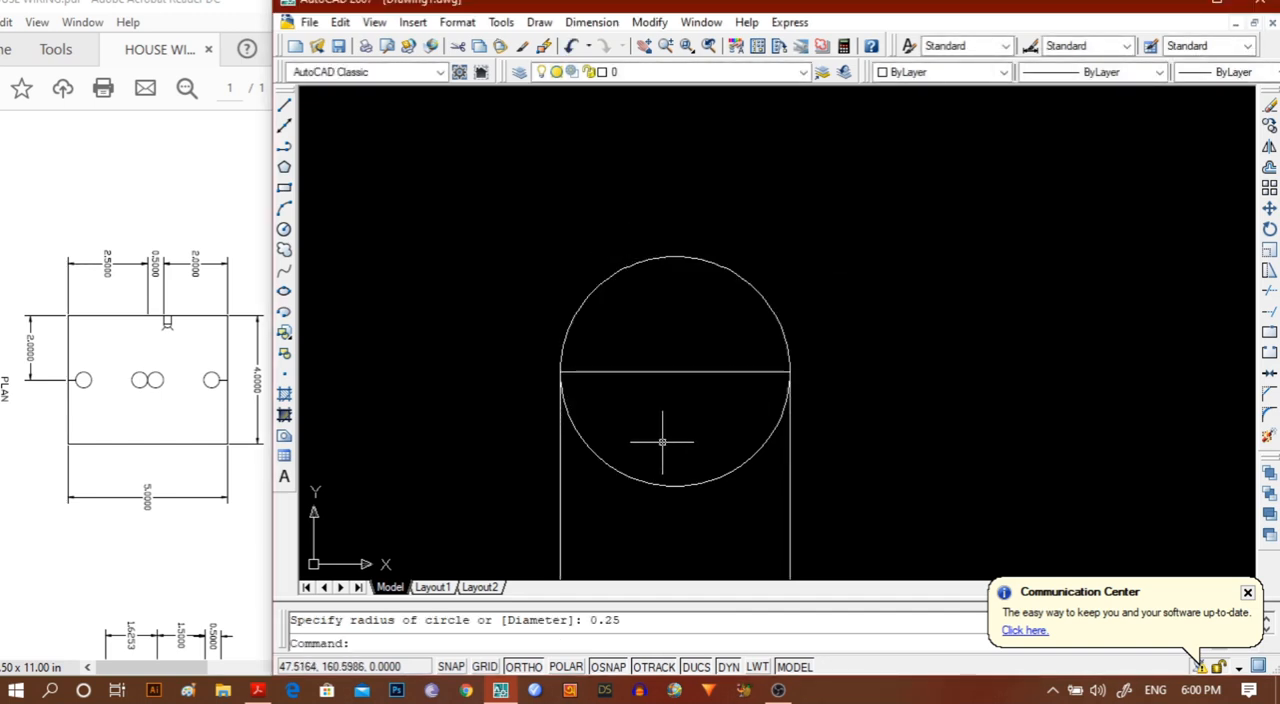
Trim away the lower half of the circle inside the small square, using the circle and square as cutting edges.
type("trr")
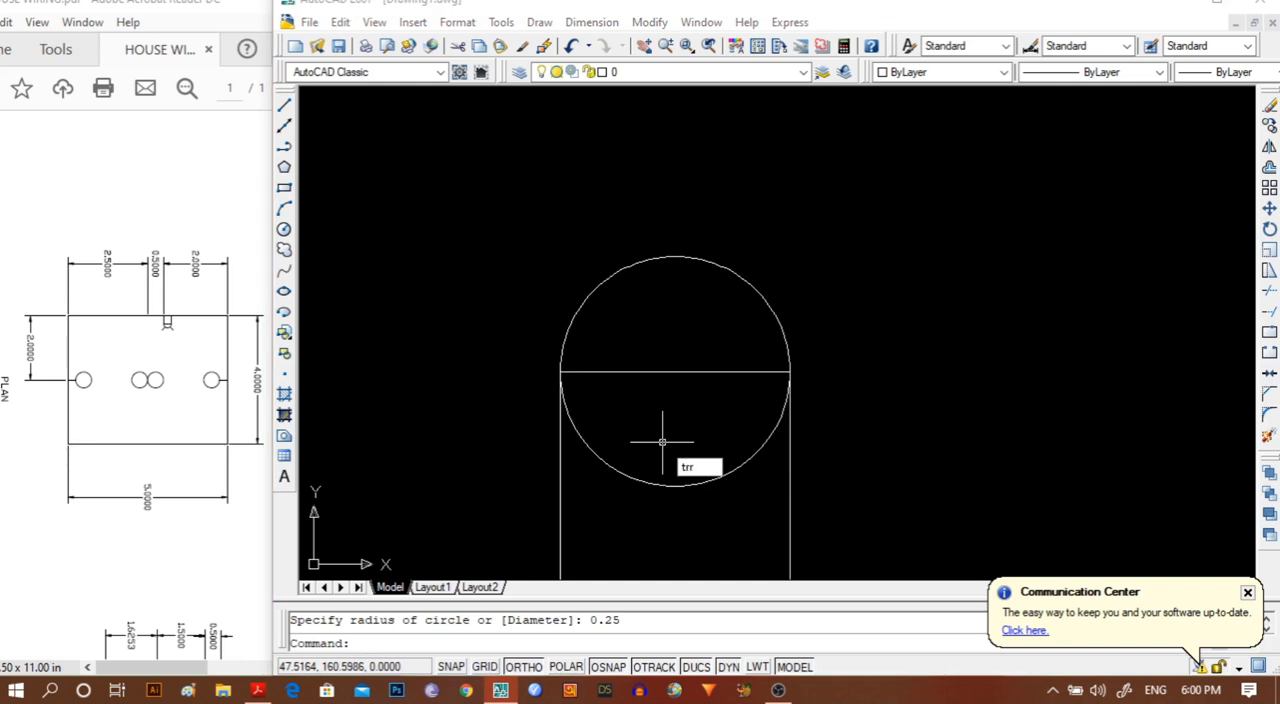
key("Return")
key("Return")
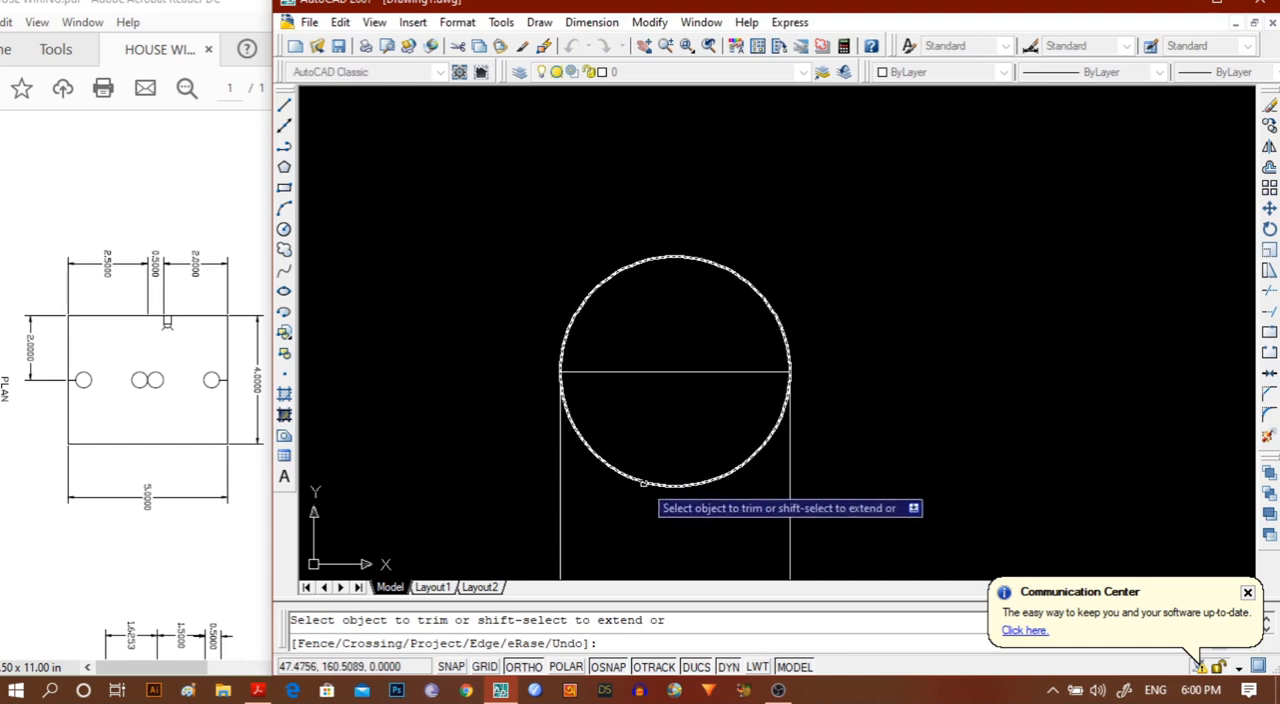
left_click(643, 483)
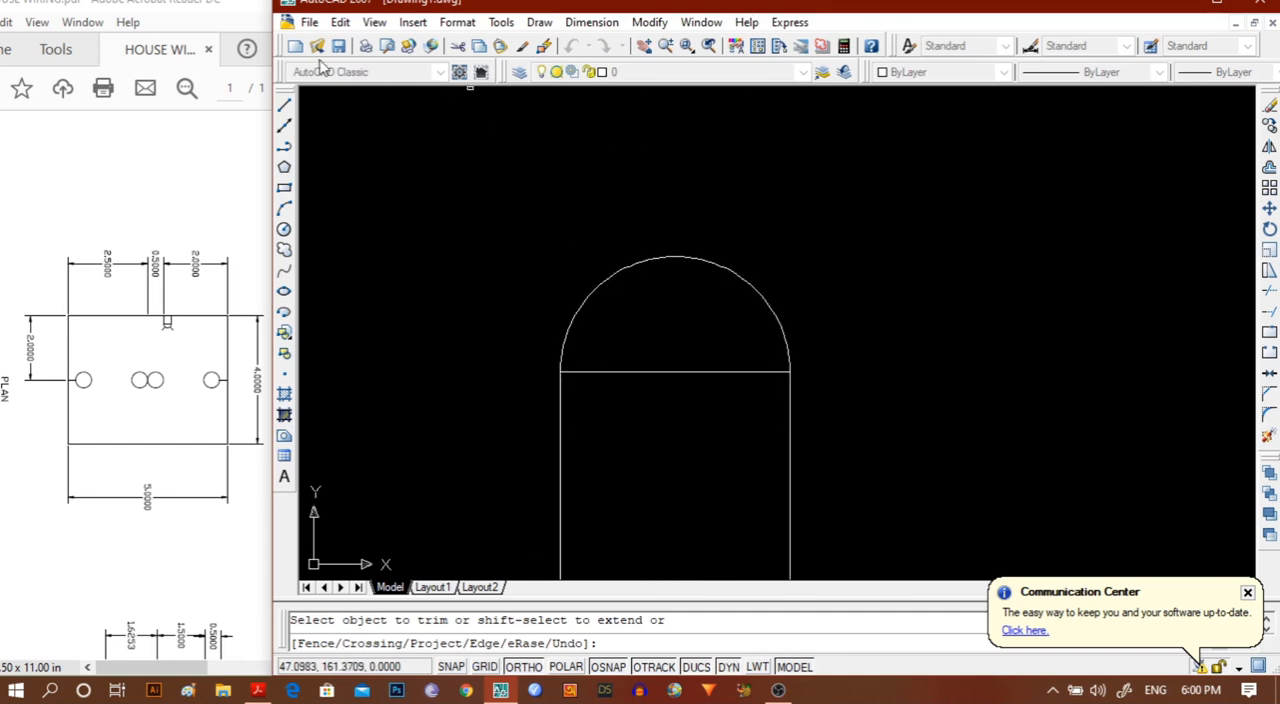
With Ortho off, draw a short slanted line outward from the upper left part of the switchboard's arc.
left_click(284, 105)
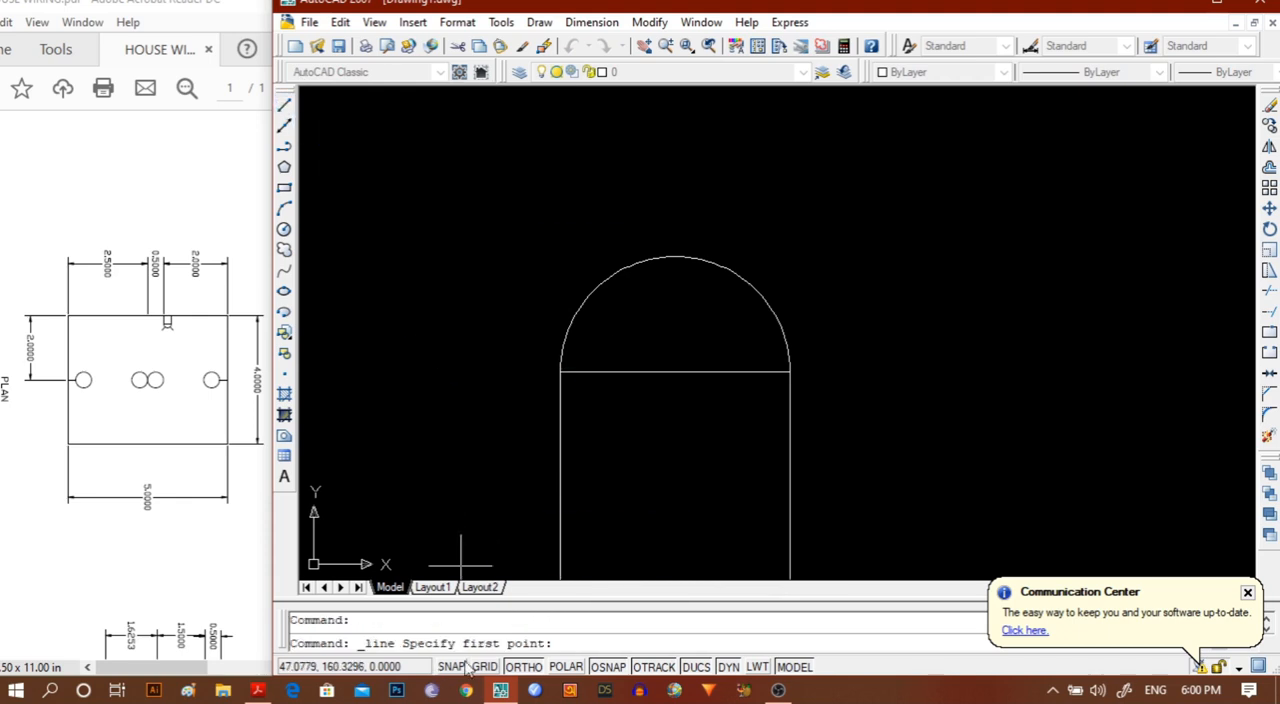
left_click(524, 667)
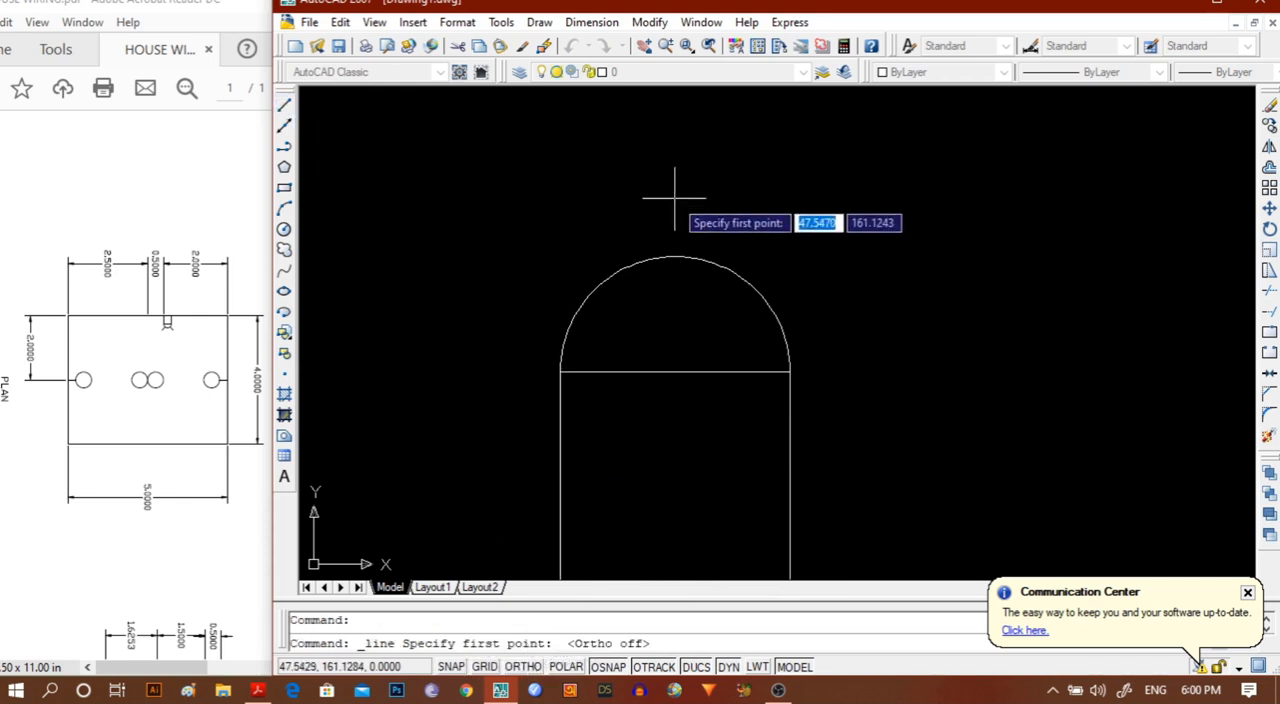
left_click(608, 276)
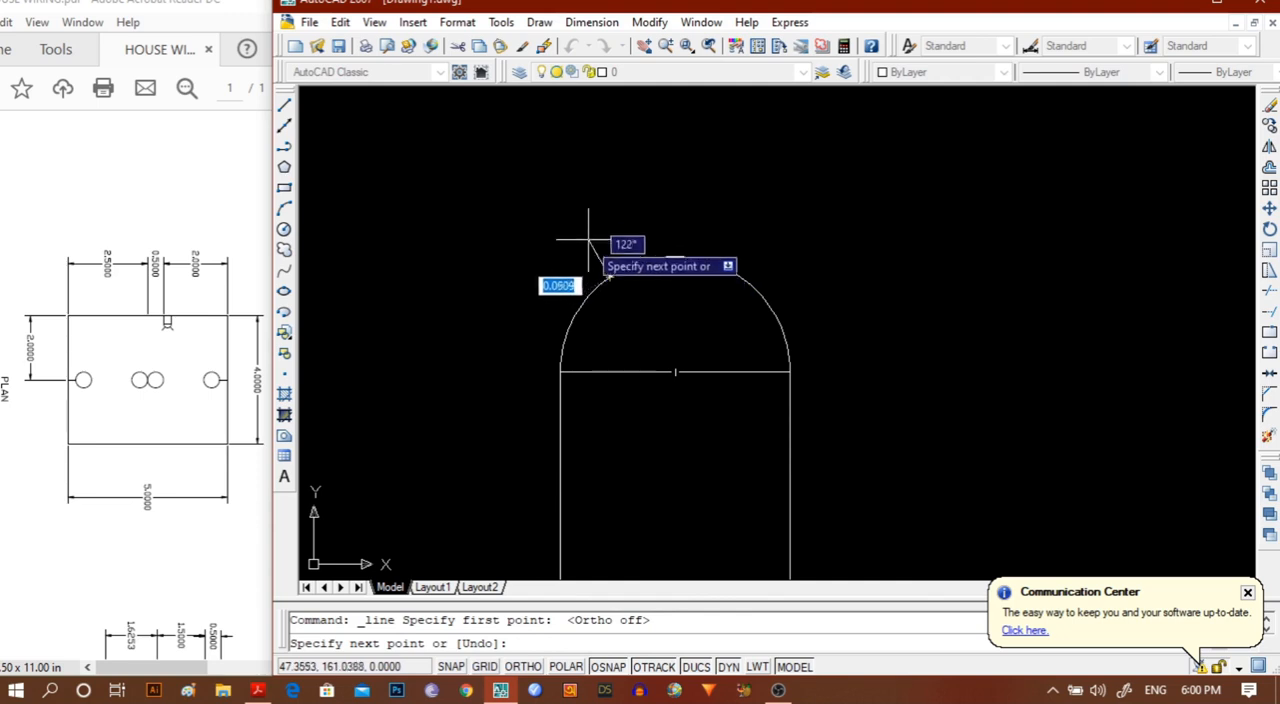
left_click(584, 226)
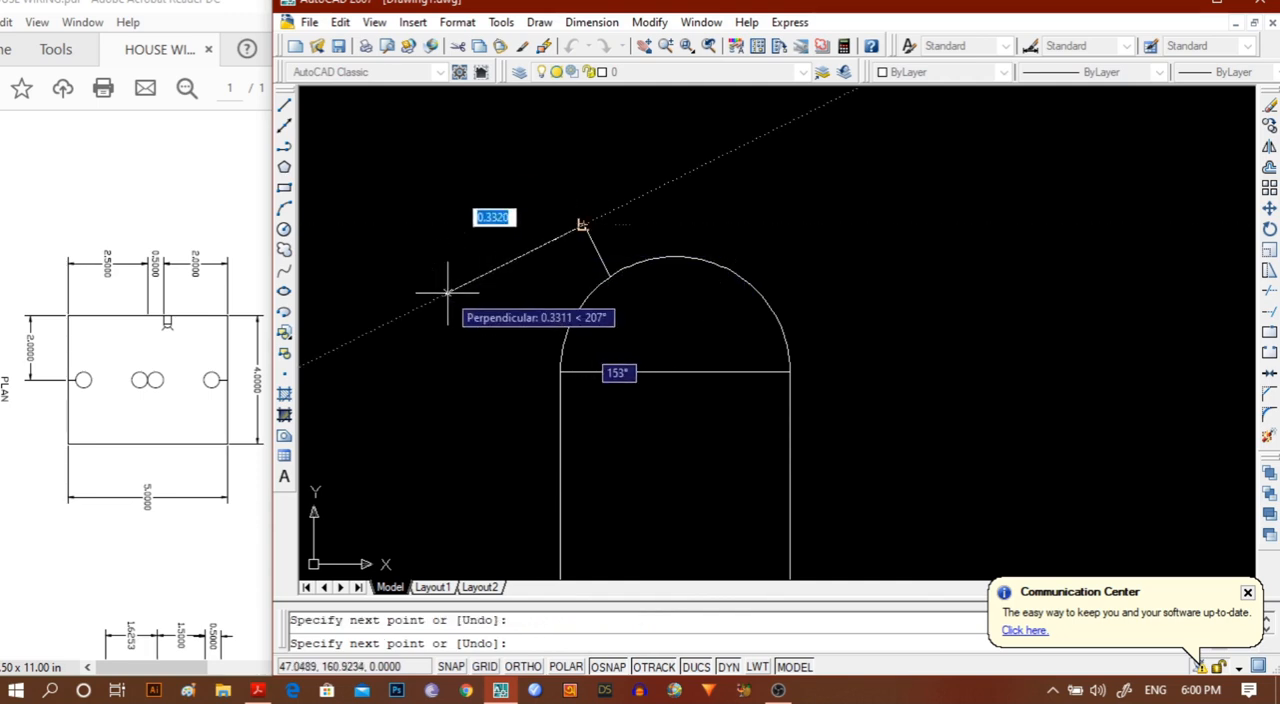
key("Escape")
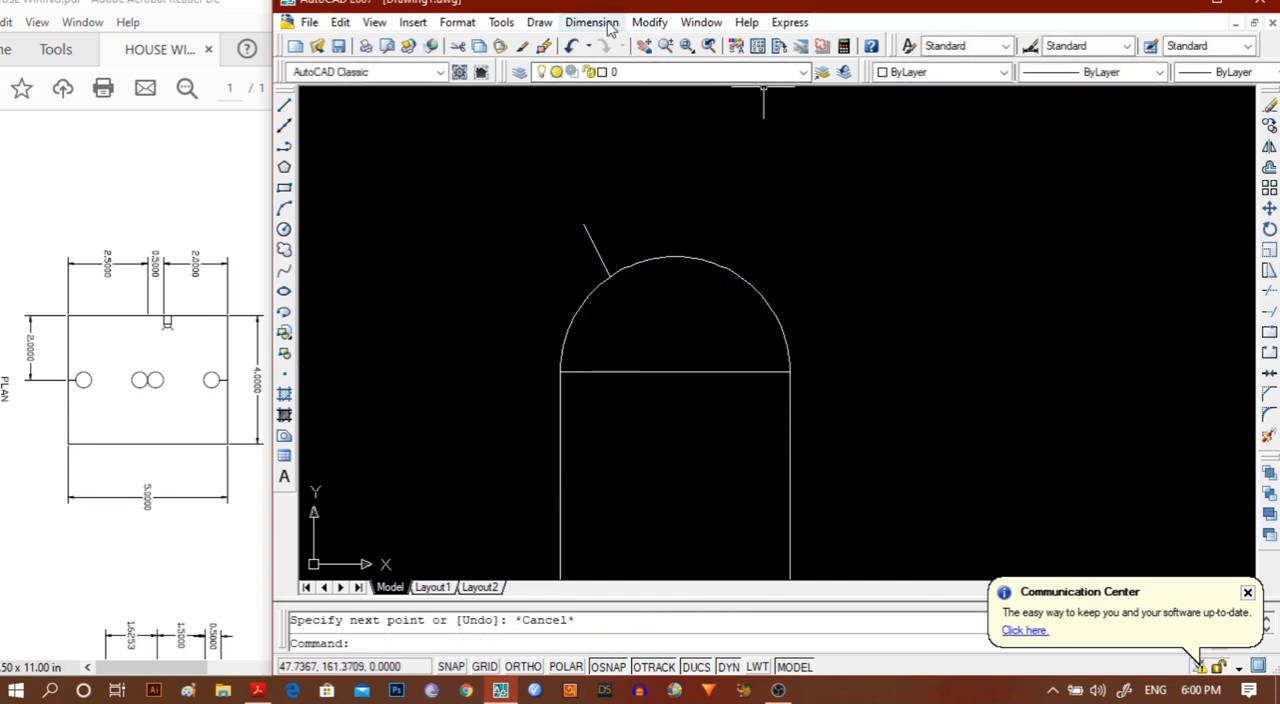
Mirror the short slanted line about the vertical axis through the arc's top midpoint, keeping the original.
left_click(597, 250)
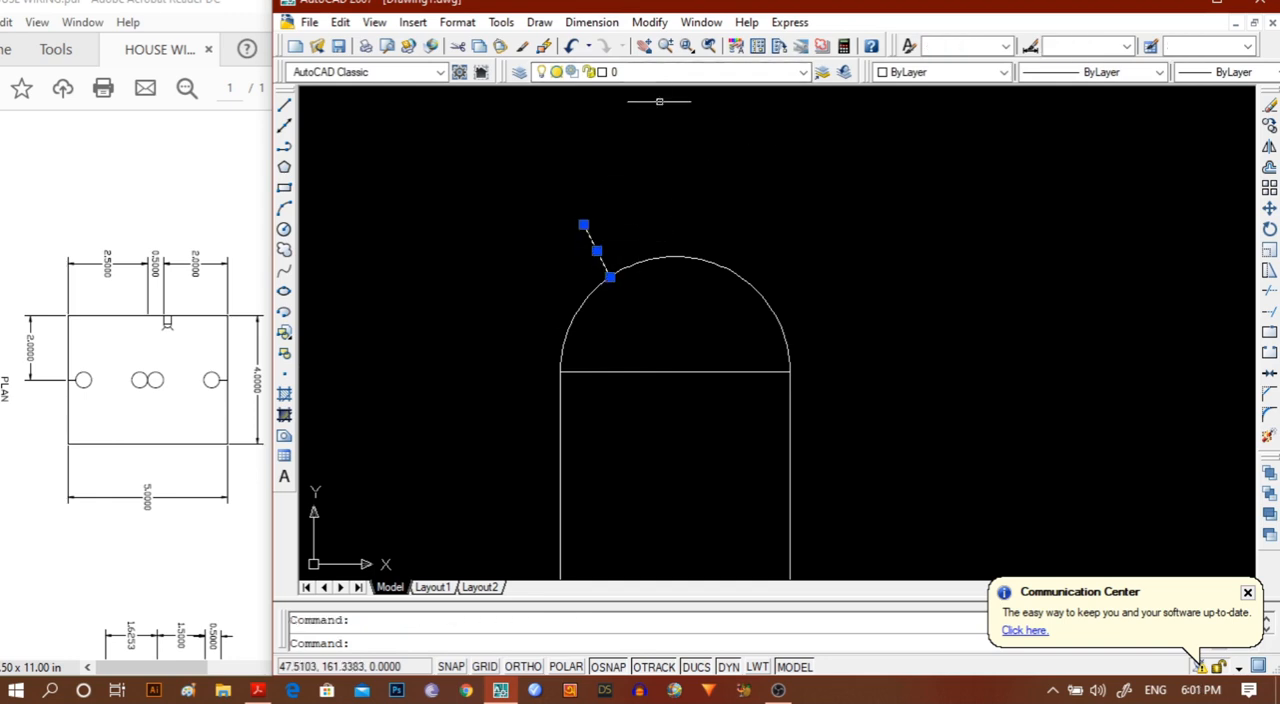
left_click(597, 24)
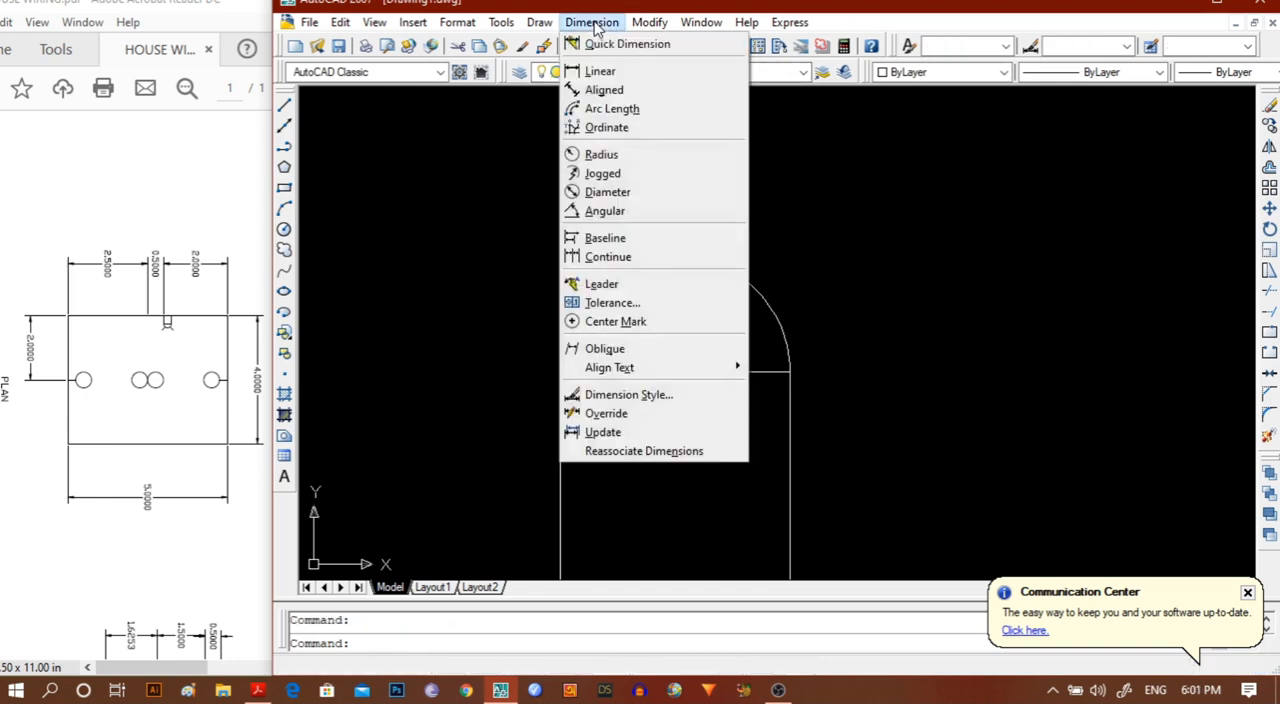
mouse_move(660, 24)
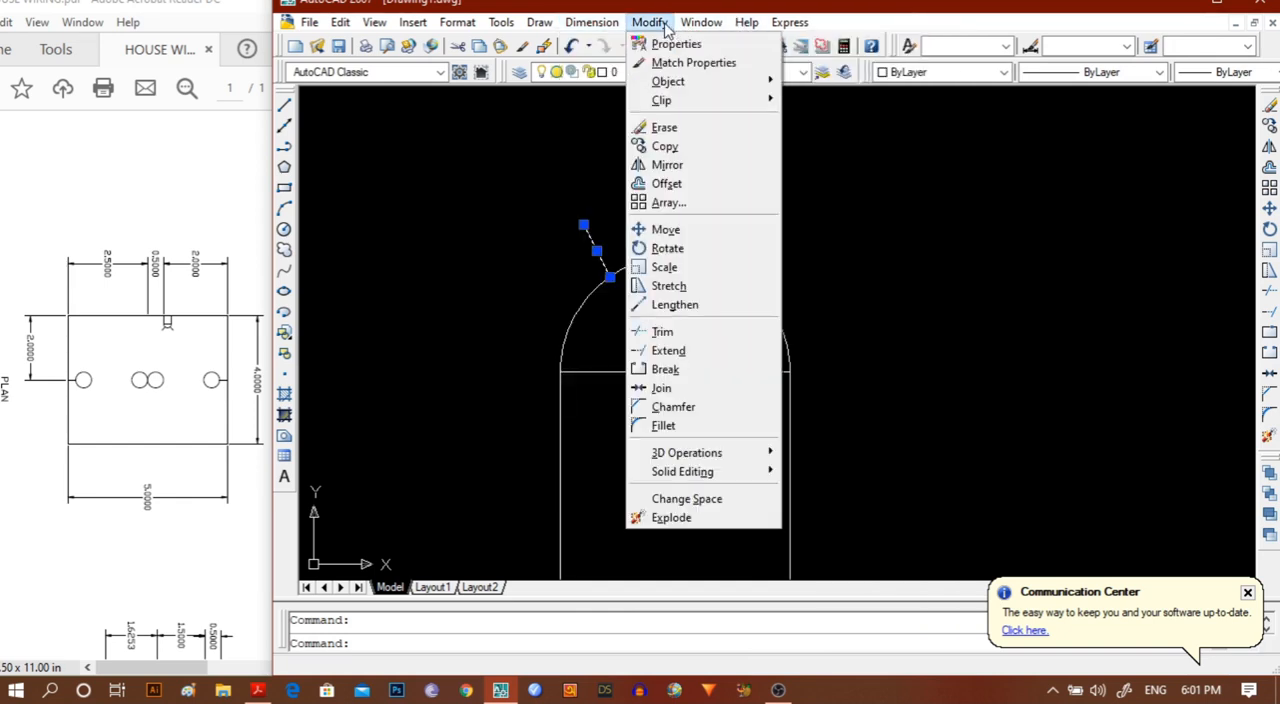
left_click(663, 165)
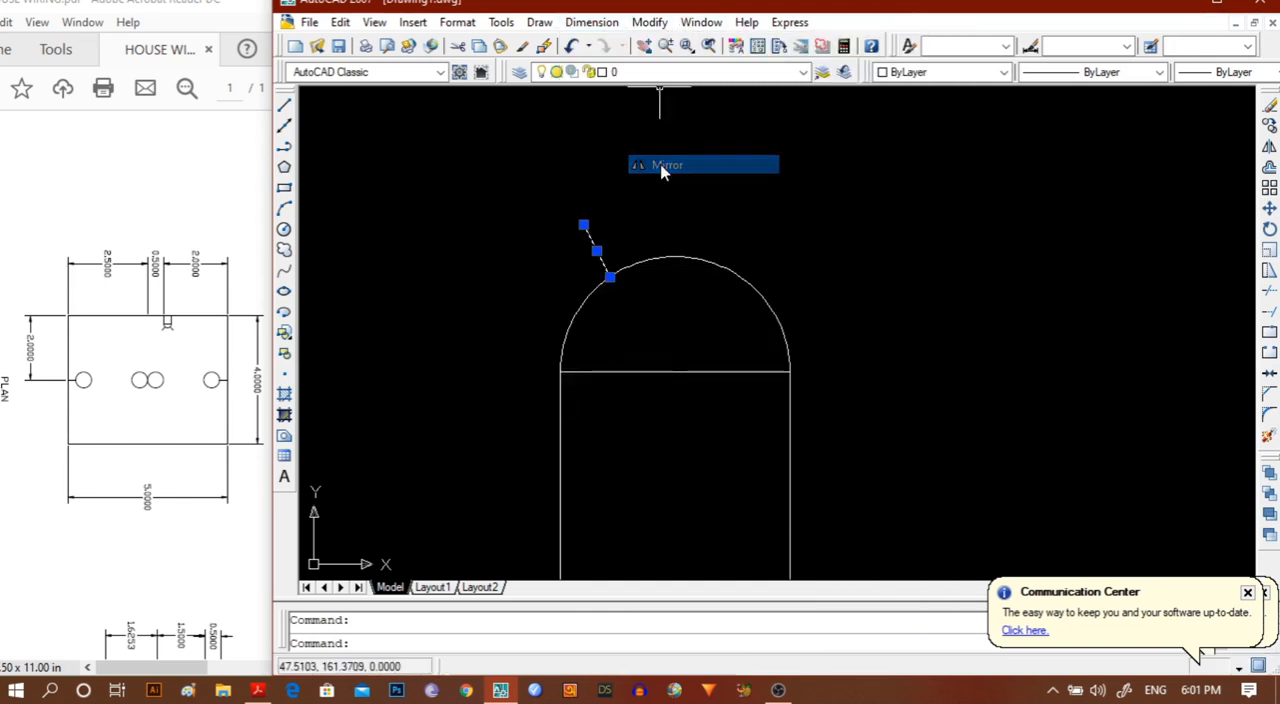
left_click(675, 258)
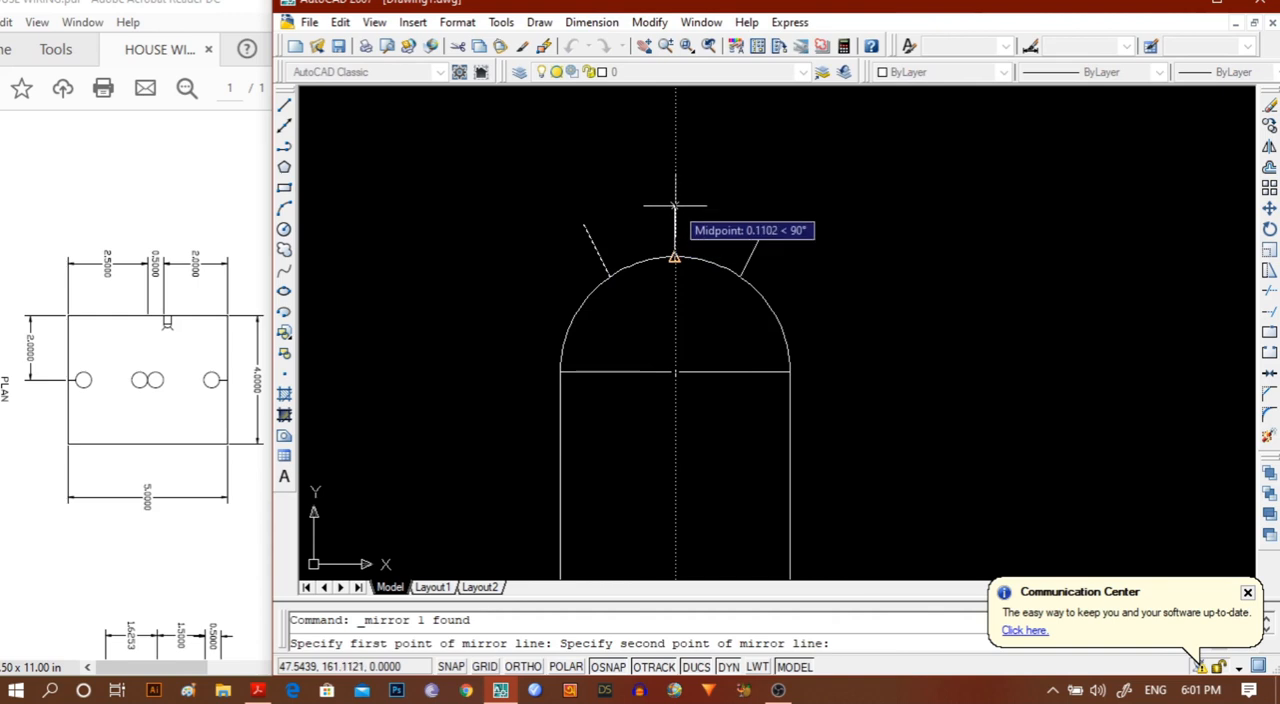
left_click(675, 193)
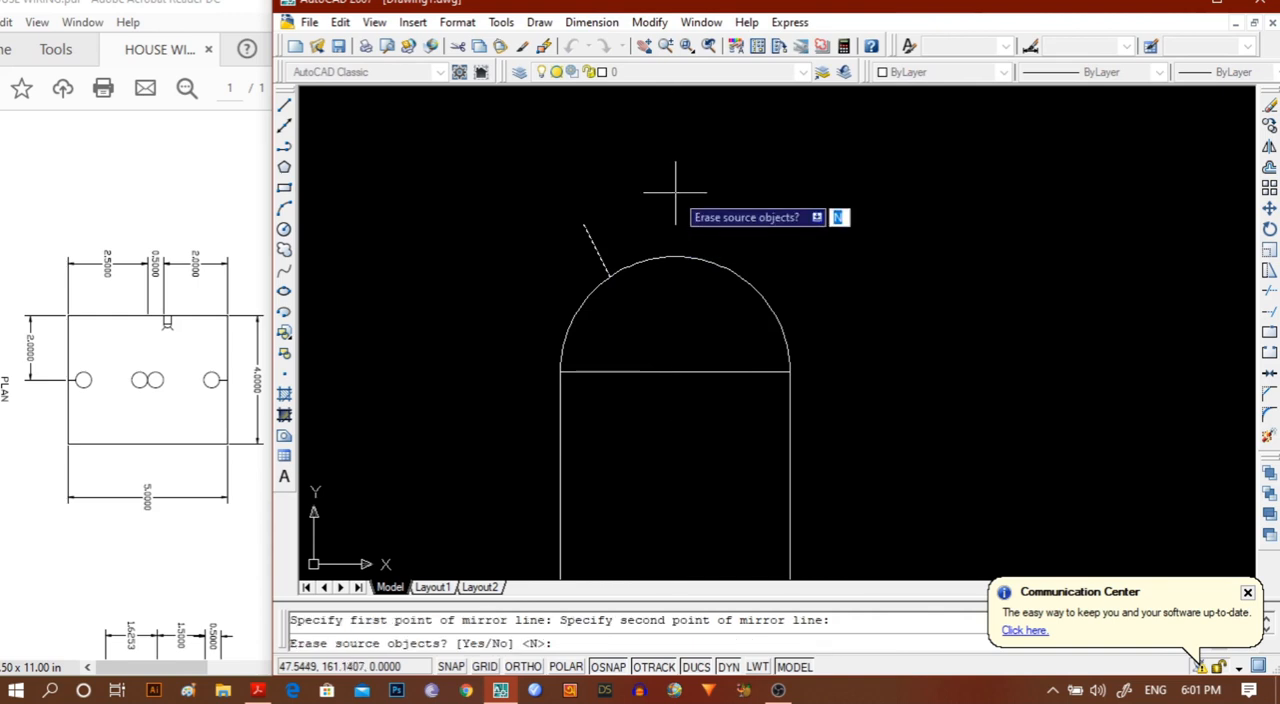
type("n")
key("Return")
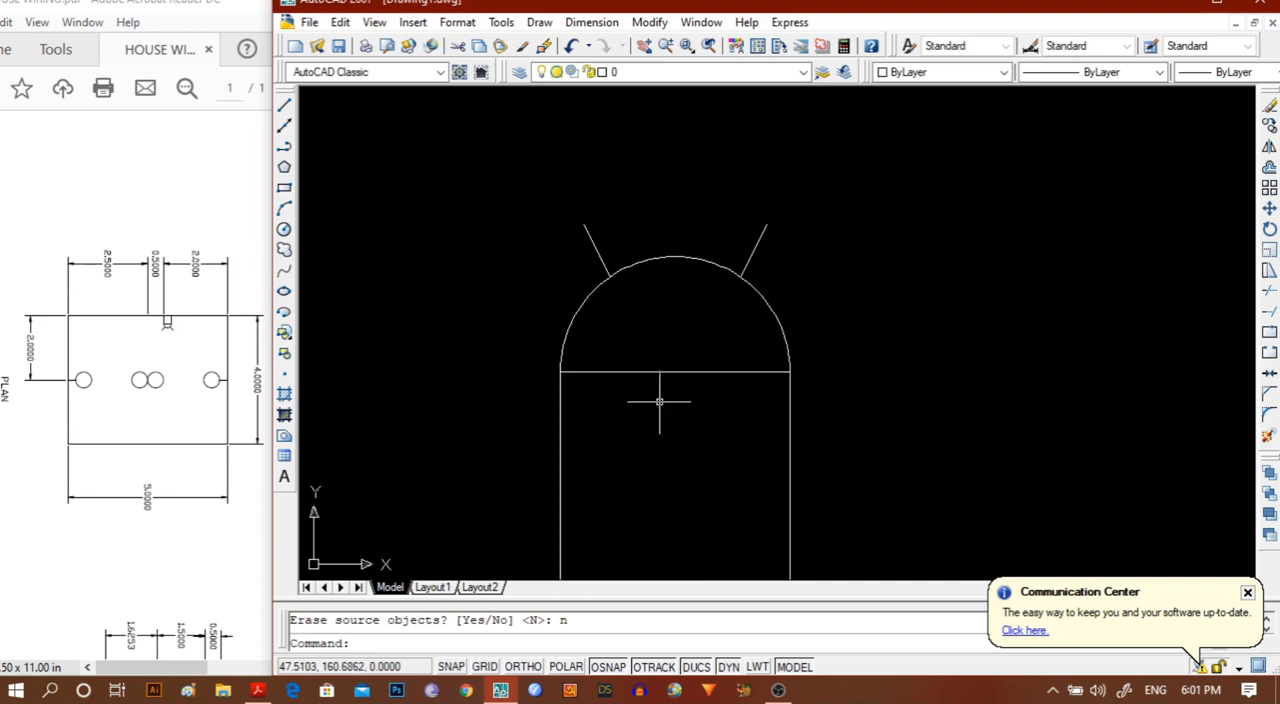
With Ortho on, add a vertical linear dimension of 2 upward from the outer wall's lower left corner, placed left of the room.
scroll(659, 401, "down", 4)
scroll(659, 401, "down", 2)
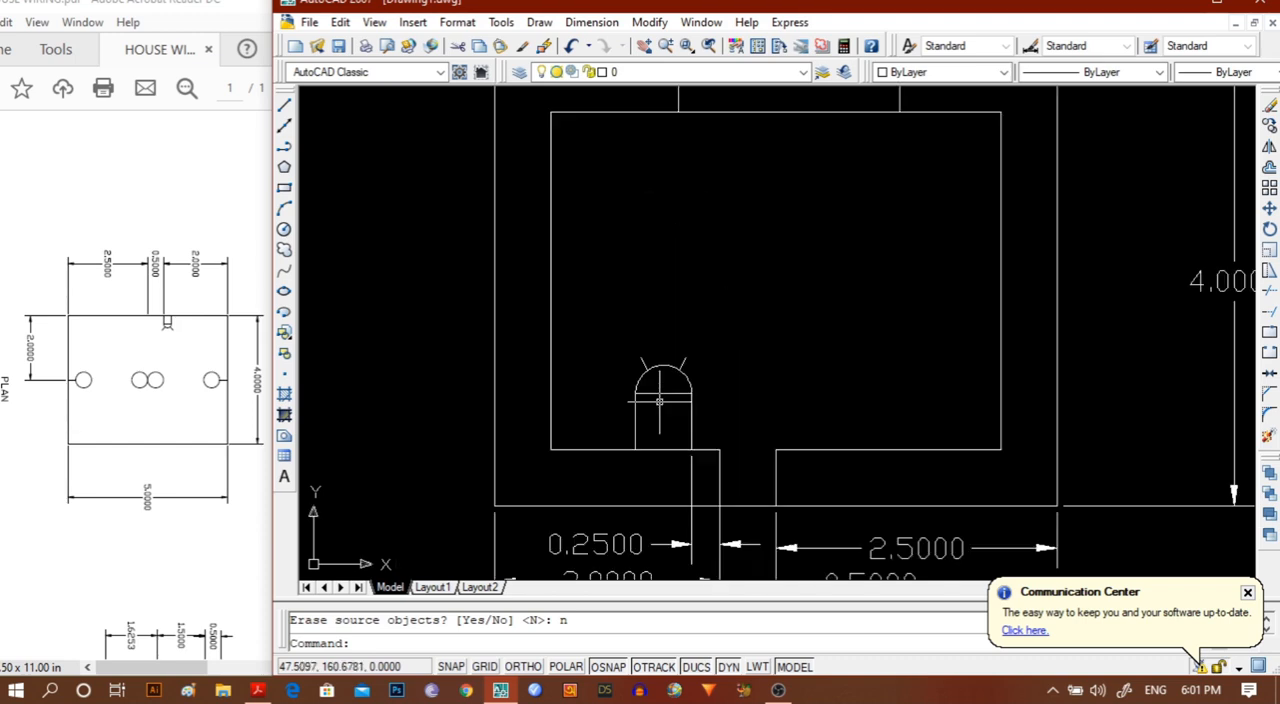
scroll(659, 401, "down", 3)
scroll(659, 401, "up", 2)
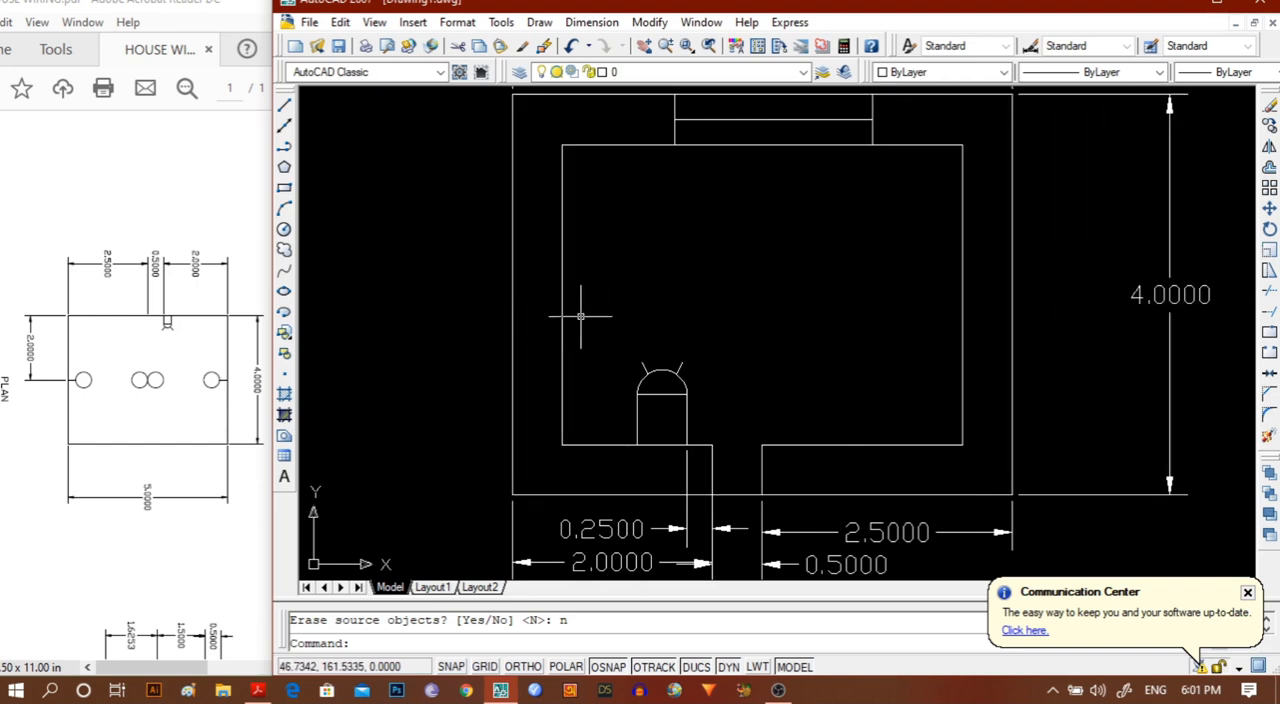
left_click(592, 22)
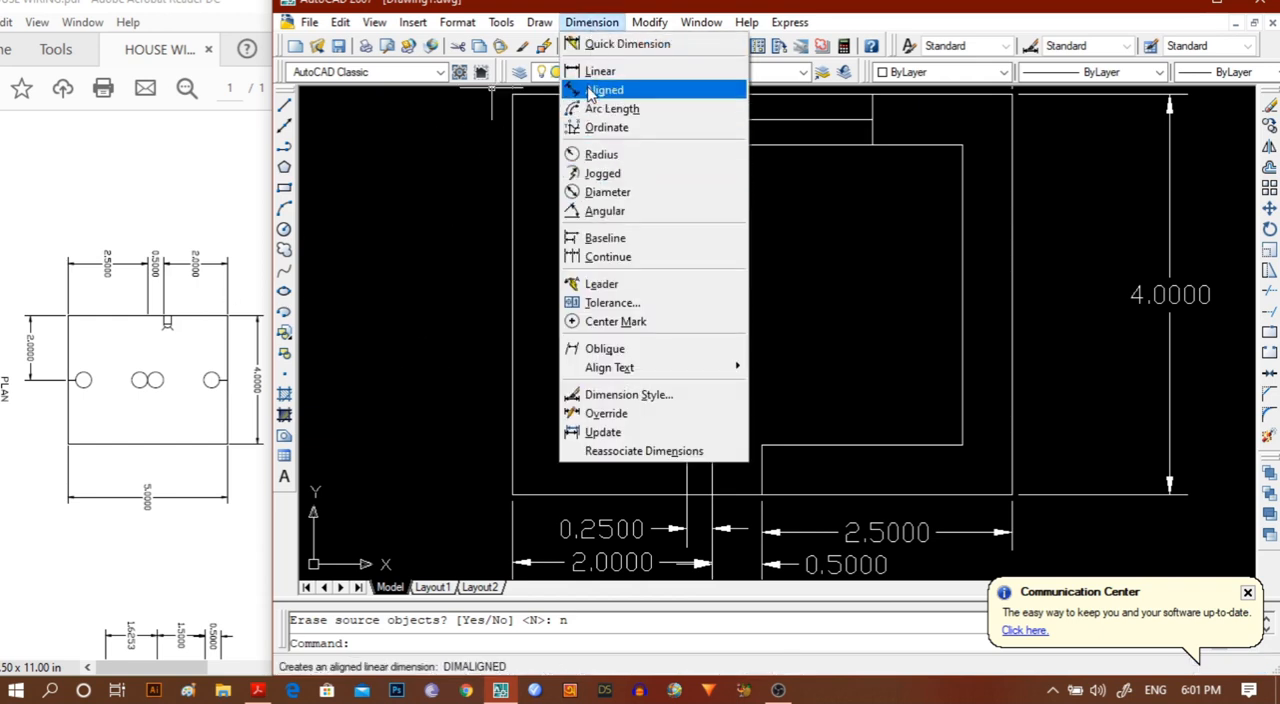
left_click(600, 71)
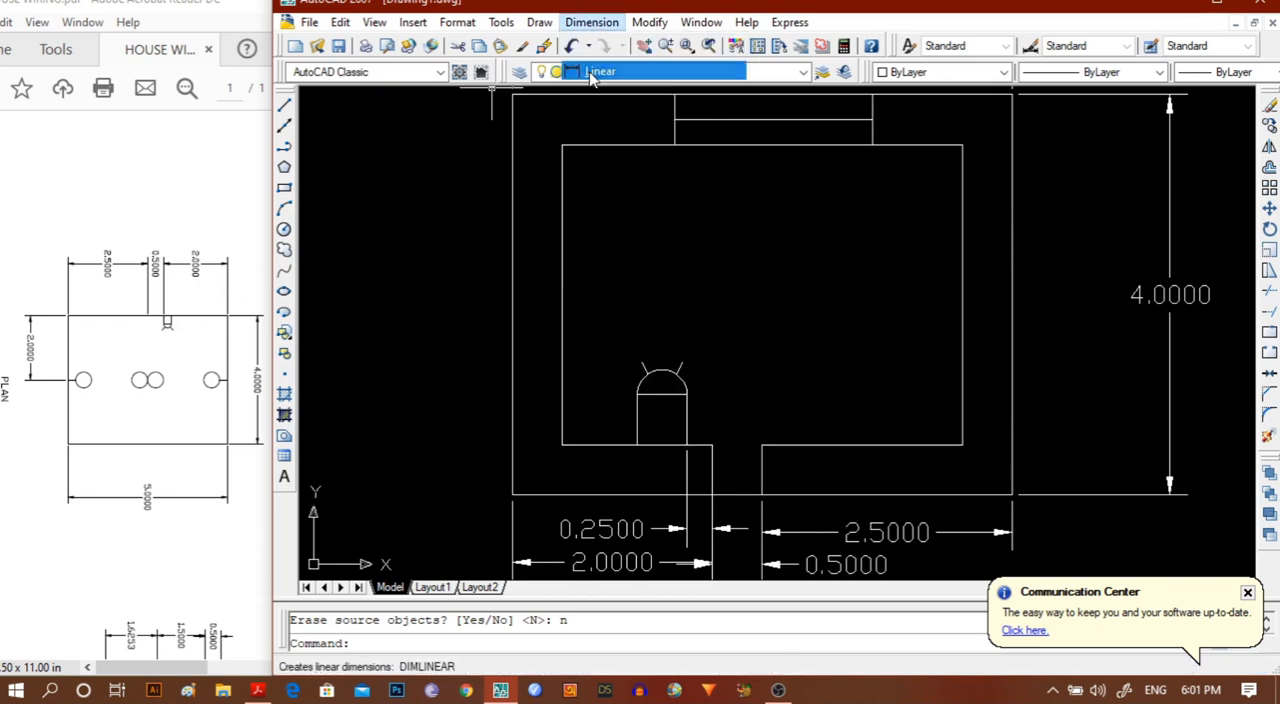
left_click(511, 494)
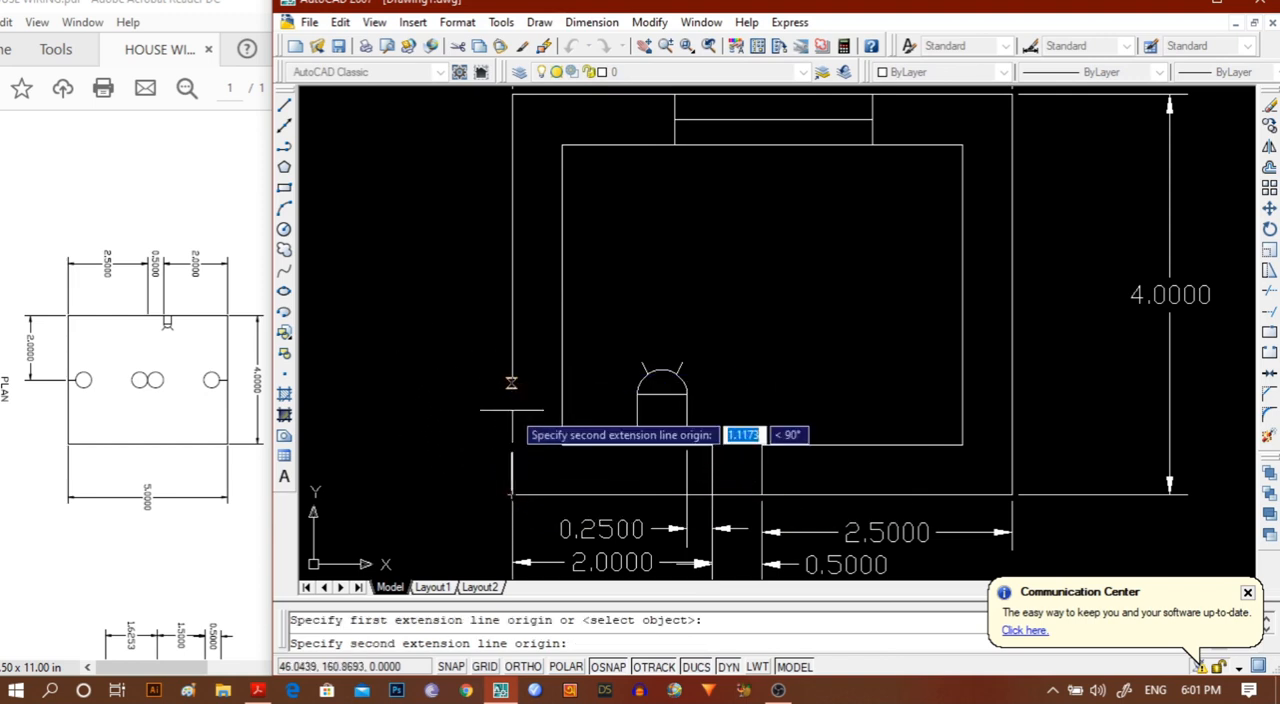
left_click(531, 669)
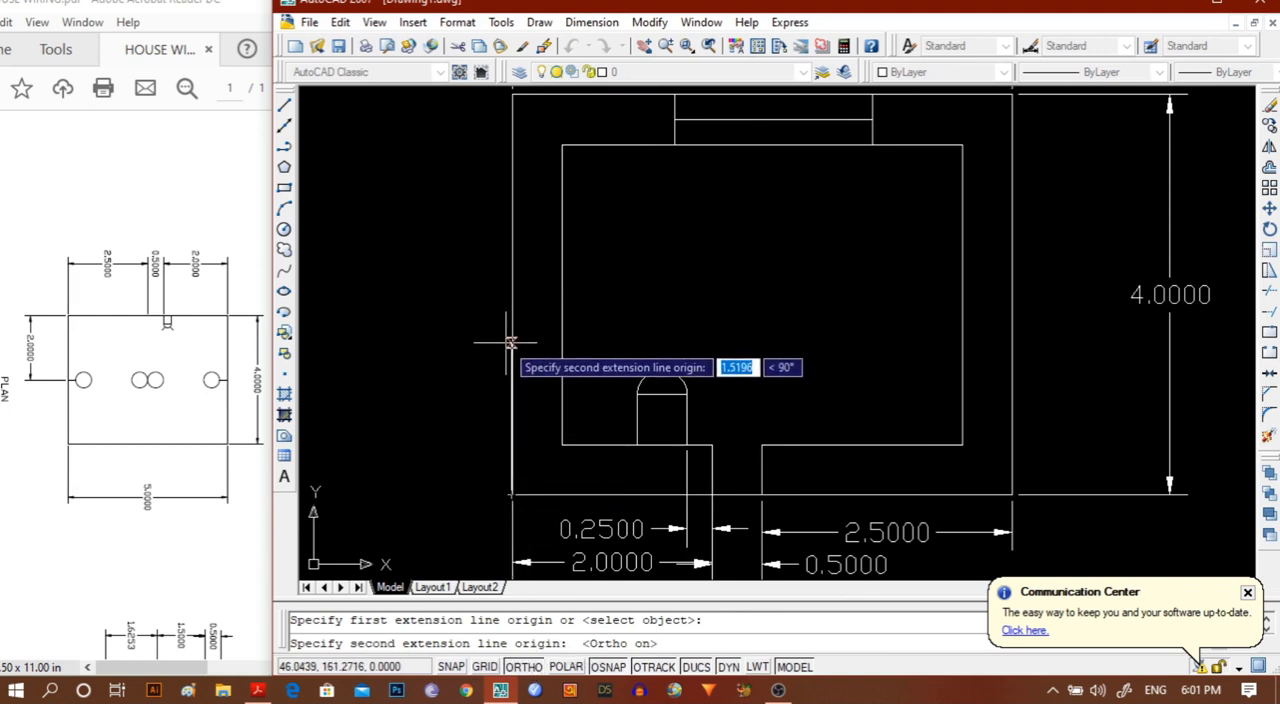
type("2")
key("Return")
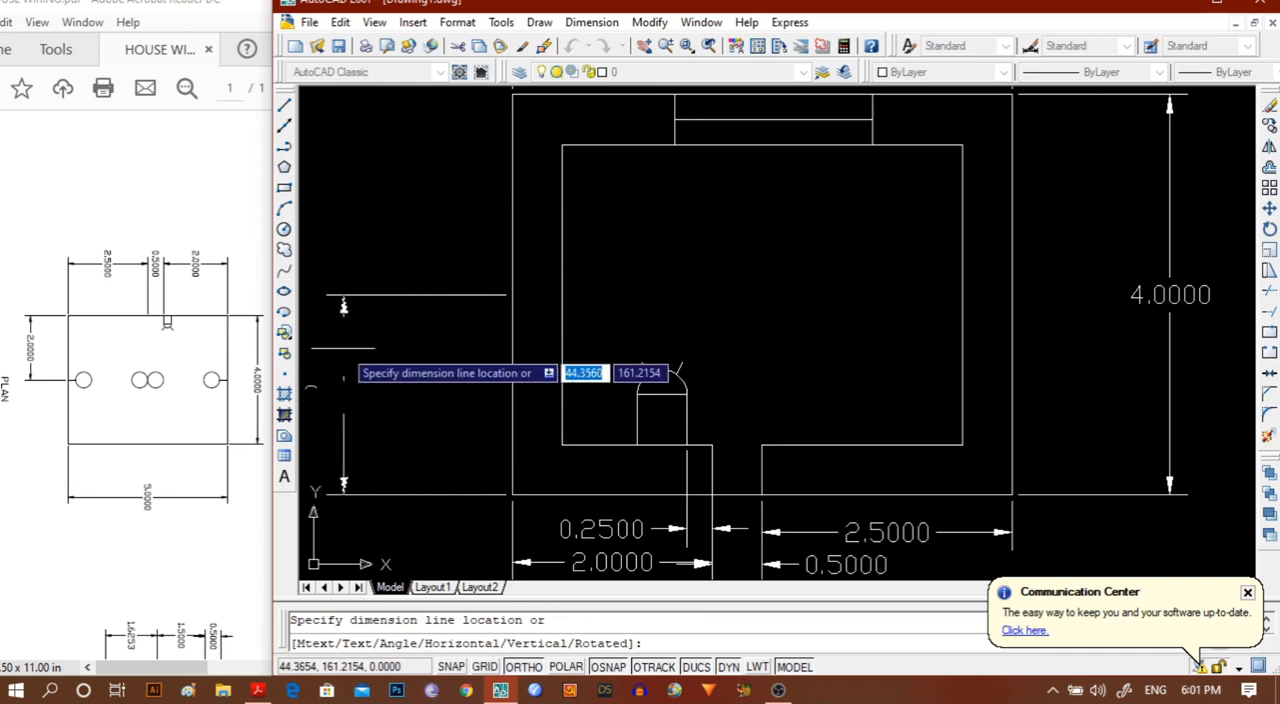
left_click(375, 344)
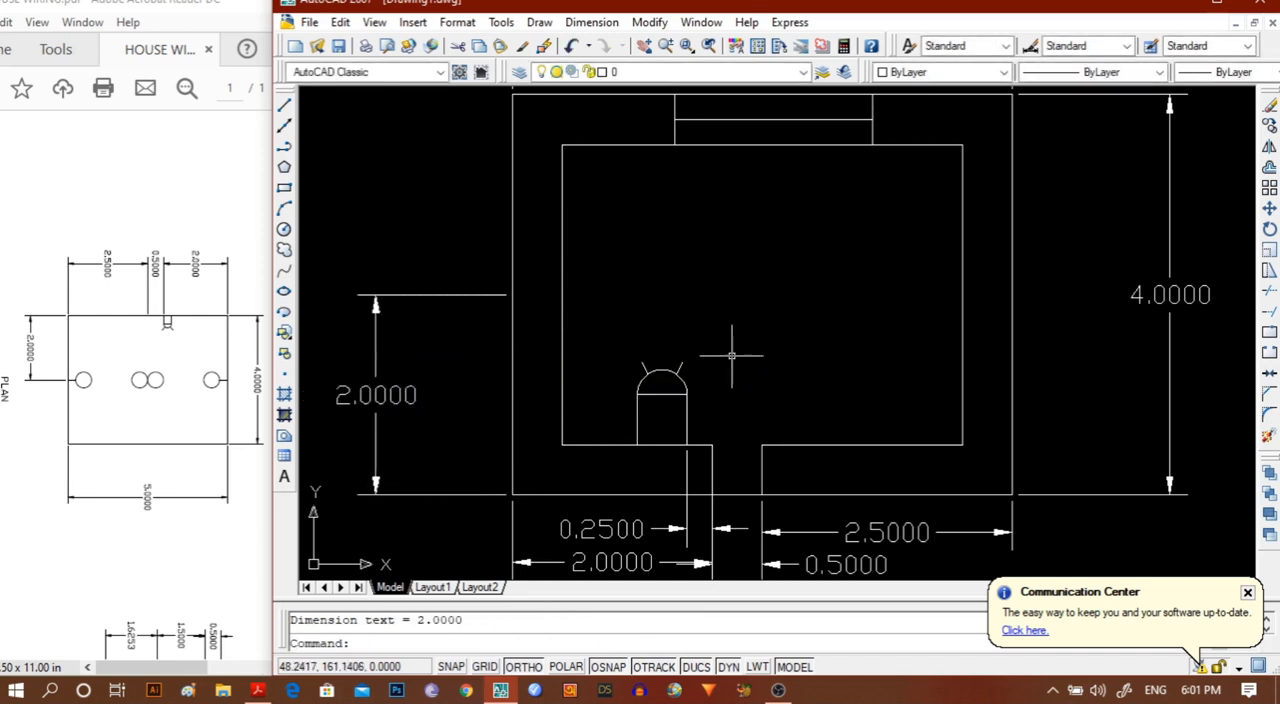
Draw a 0.5 horizontal line into the room from the midpoint of the left inner wall.
scroll(731, 353, "down", 2)
scroll(731, 353, "up", 1)
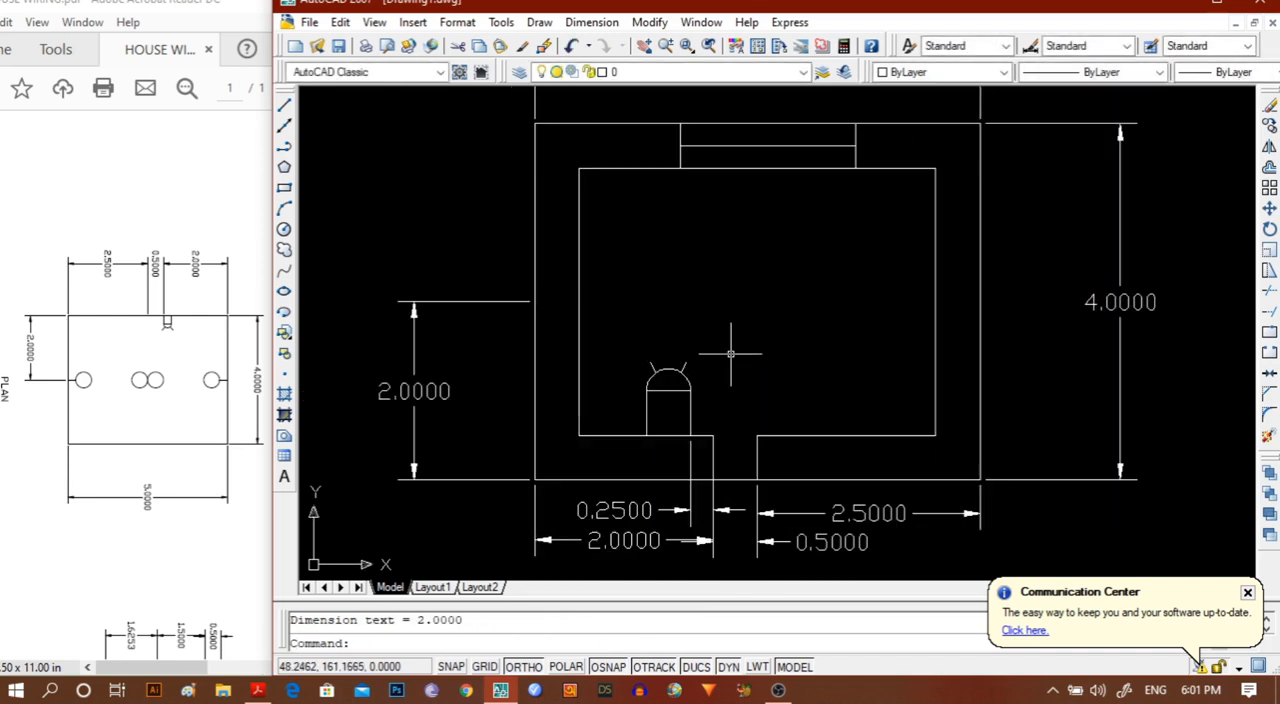
left_click(284, 105)
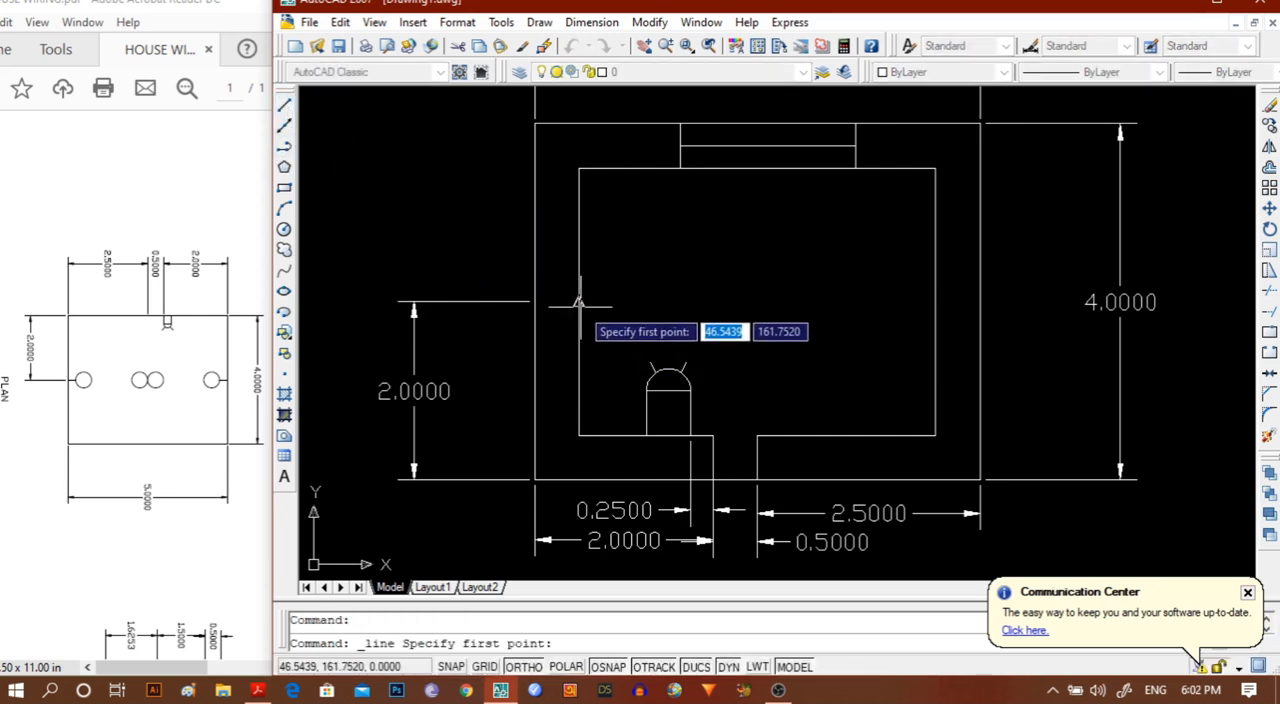
left_click(579, 302)
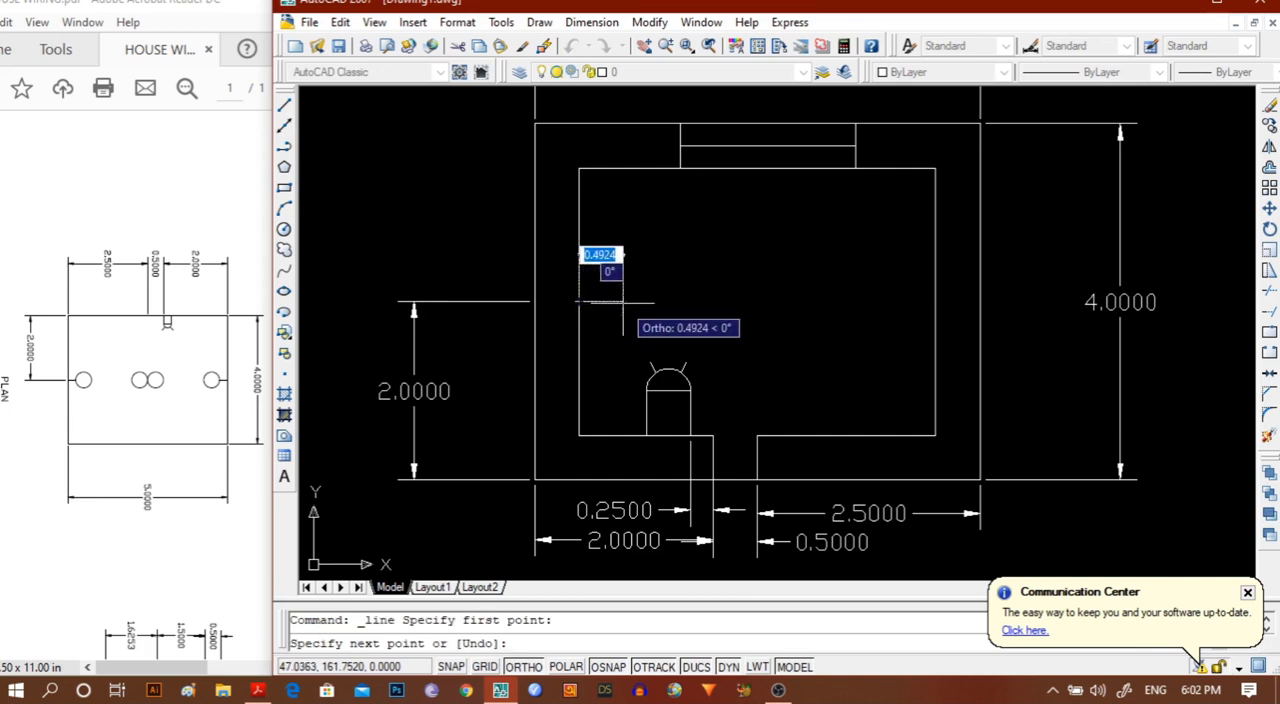
type(".5")
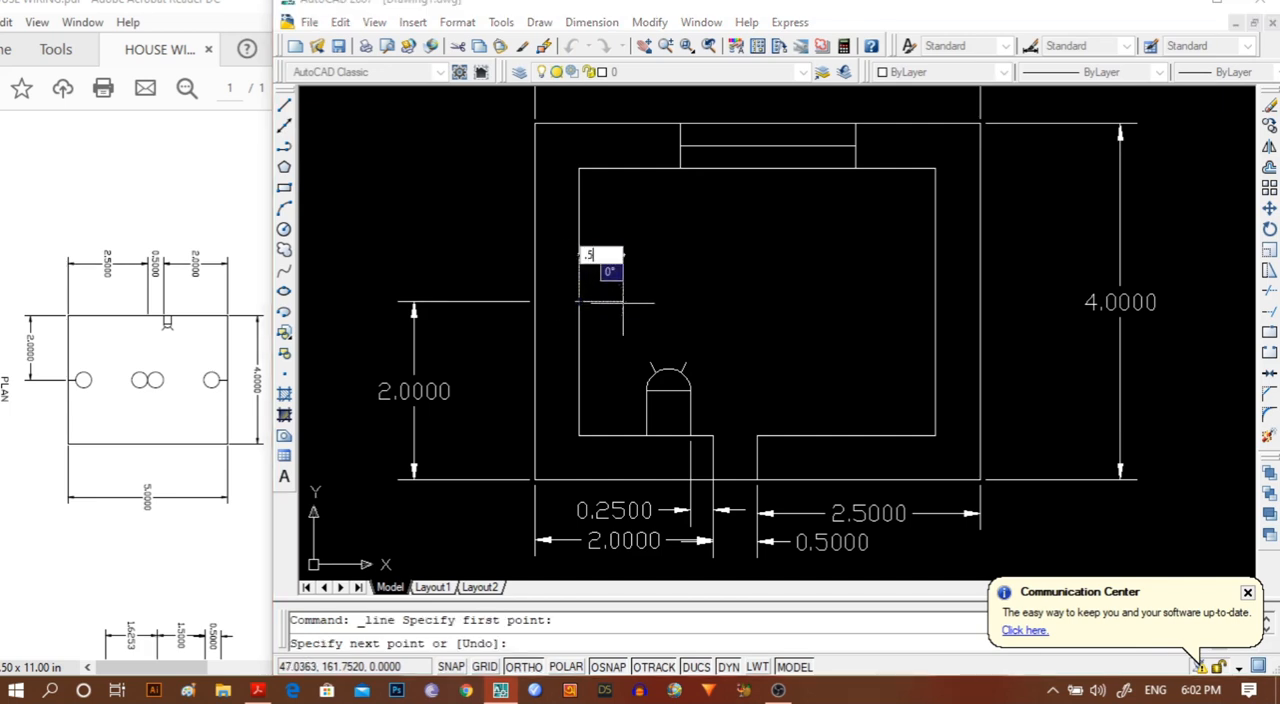
key("Return")
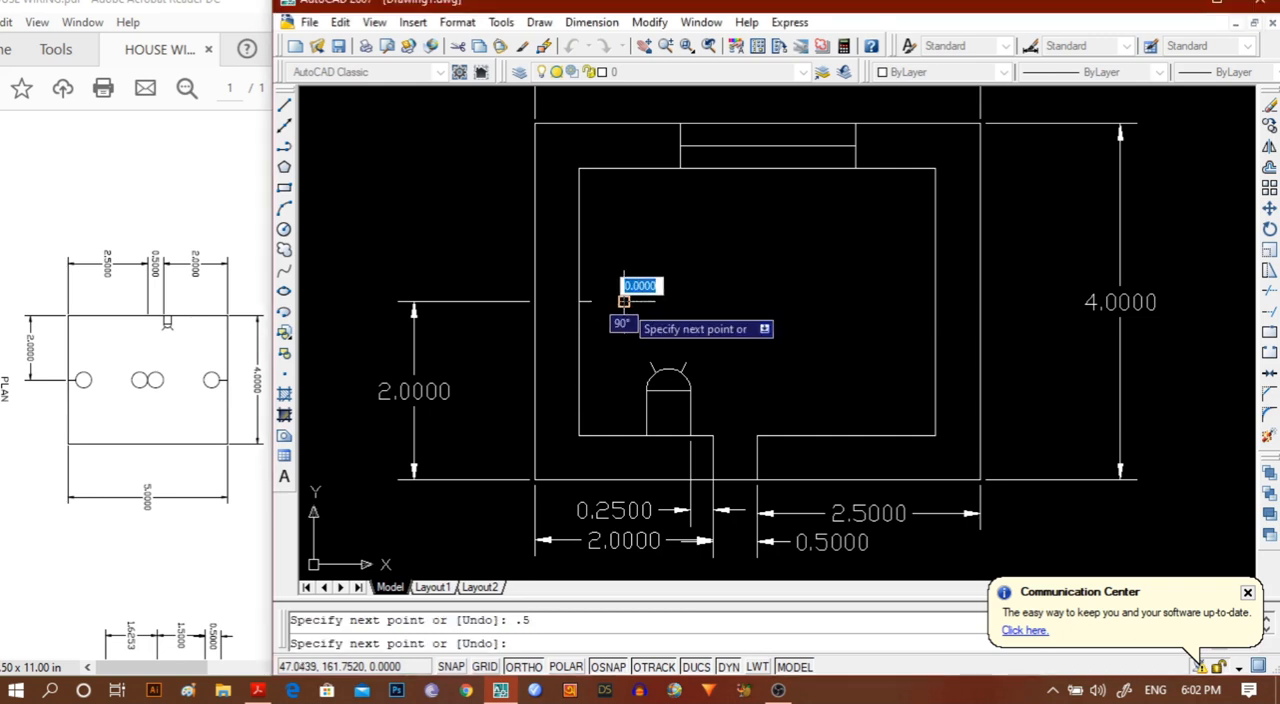
key("Escape")
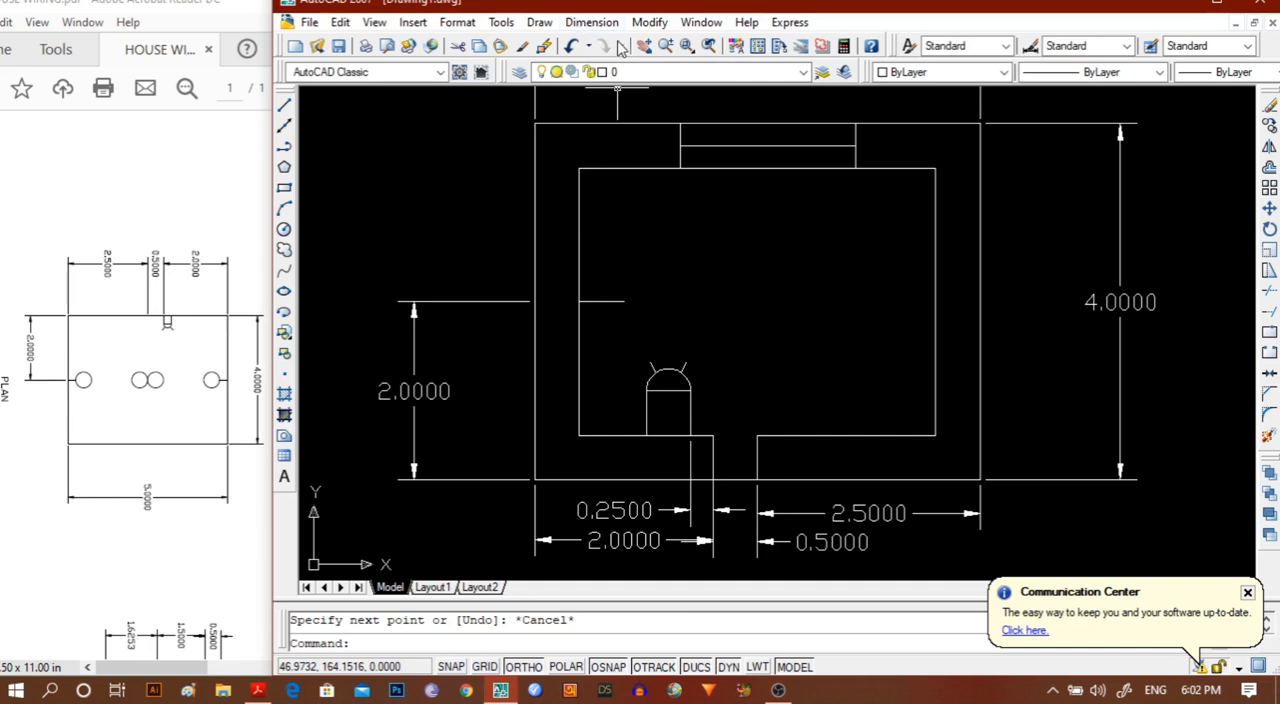
Draw a circle of radius 0.25 centred on the inner end of the short horizontal line at the left wall.
left_click(285, 230)
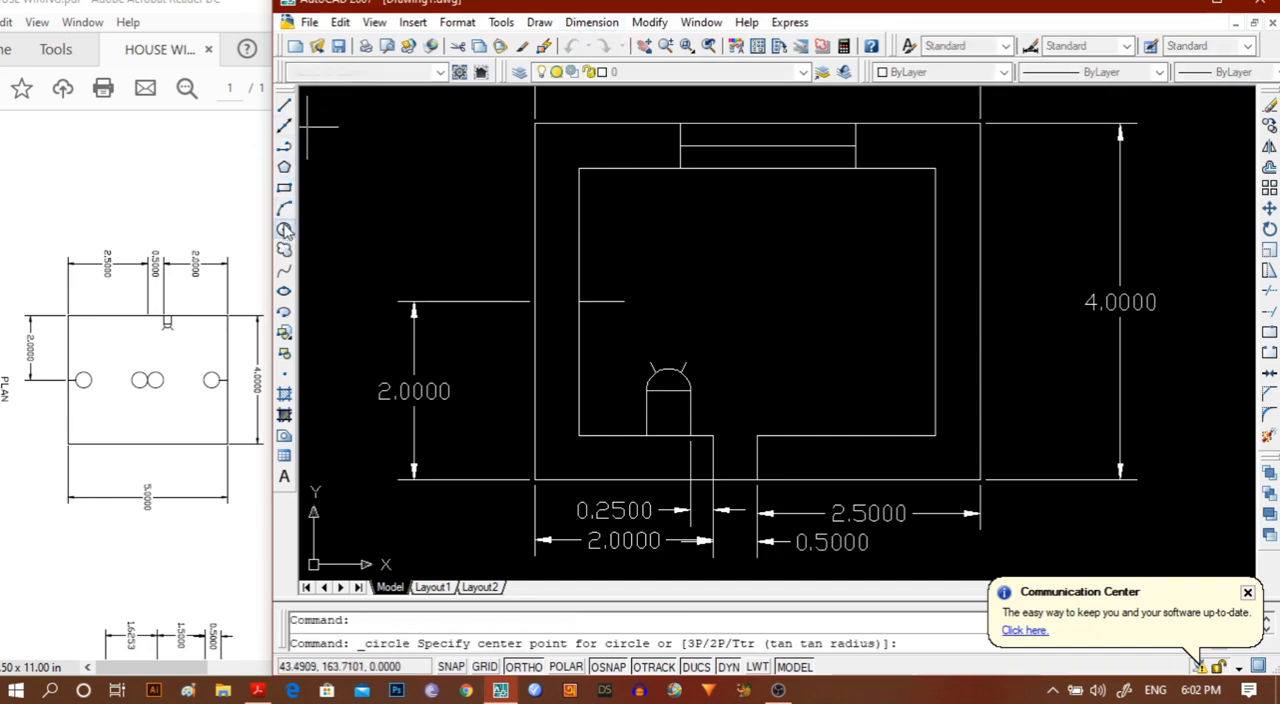
left_click(624, 300)
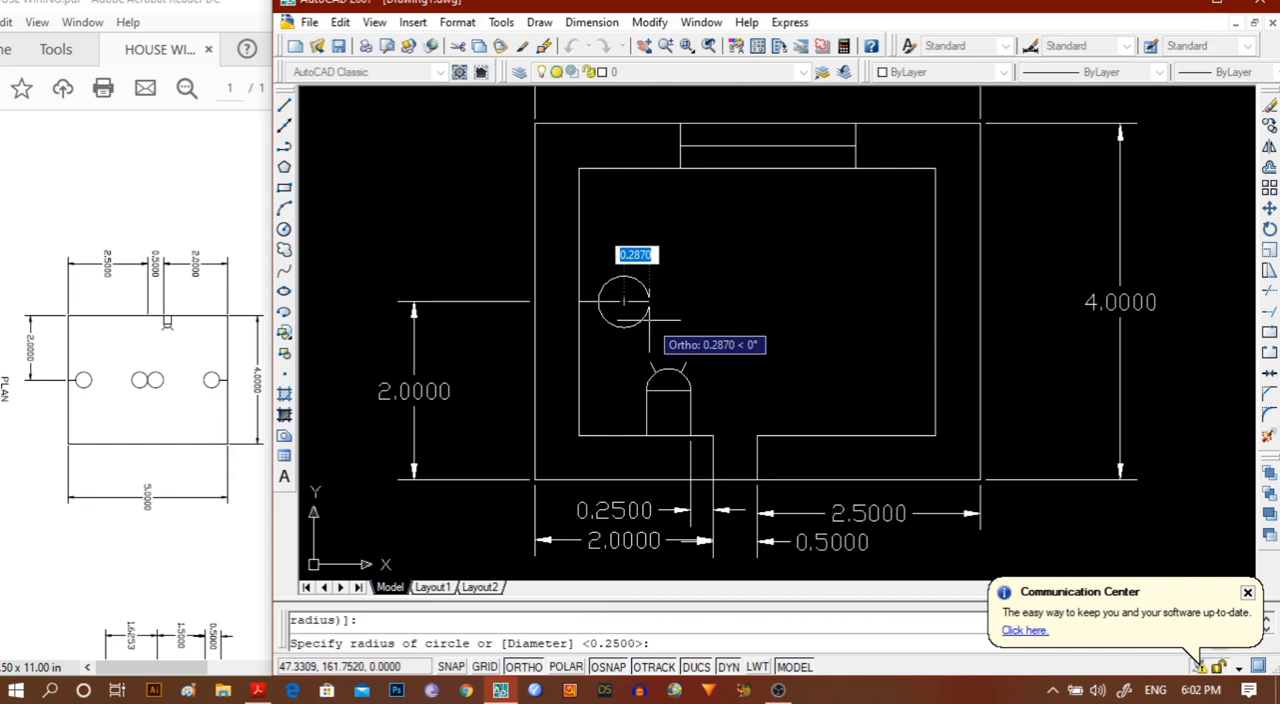
key("BackSpace")
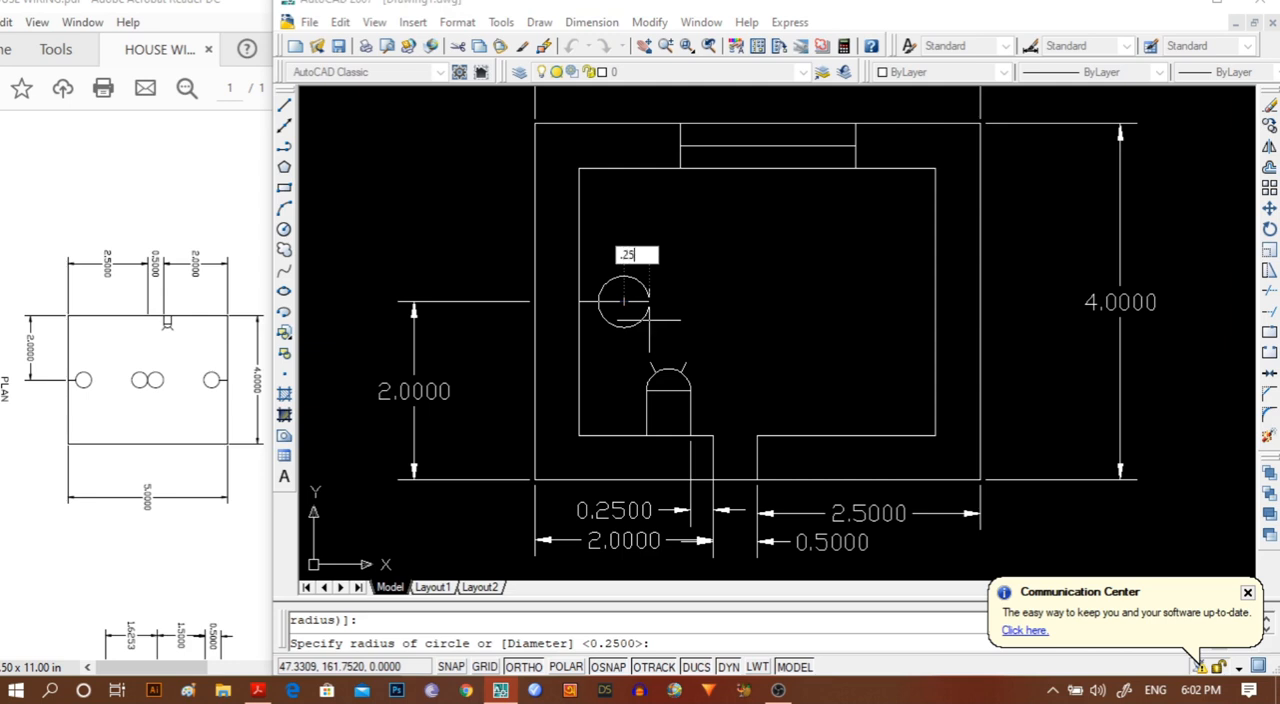
key("Return")
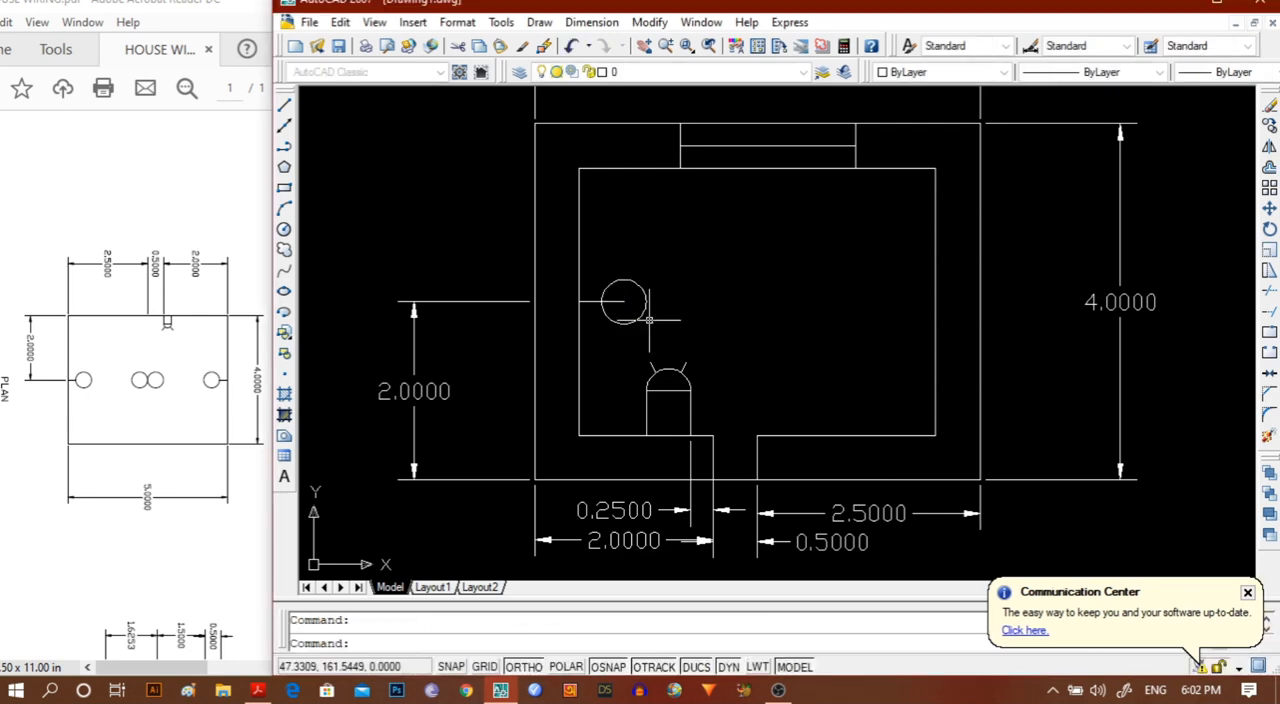
Trim away the part of the short horizontal line that lies inside the circle.
scroll(666, 310, "down", 2)
scroll(725, 340, "up", 3)
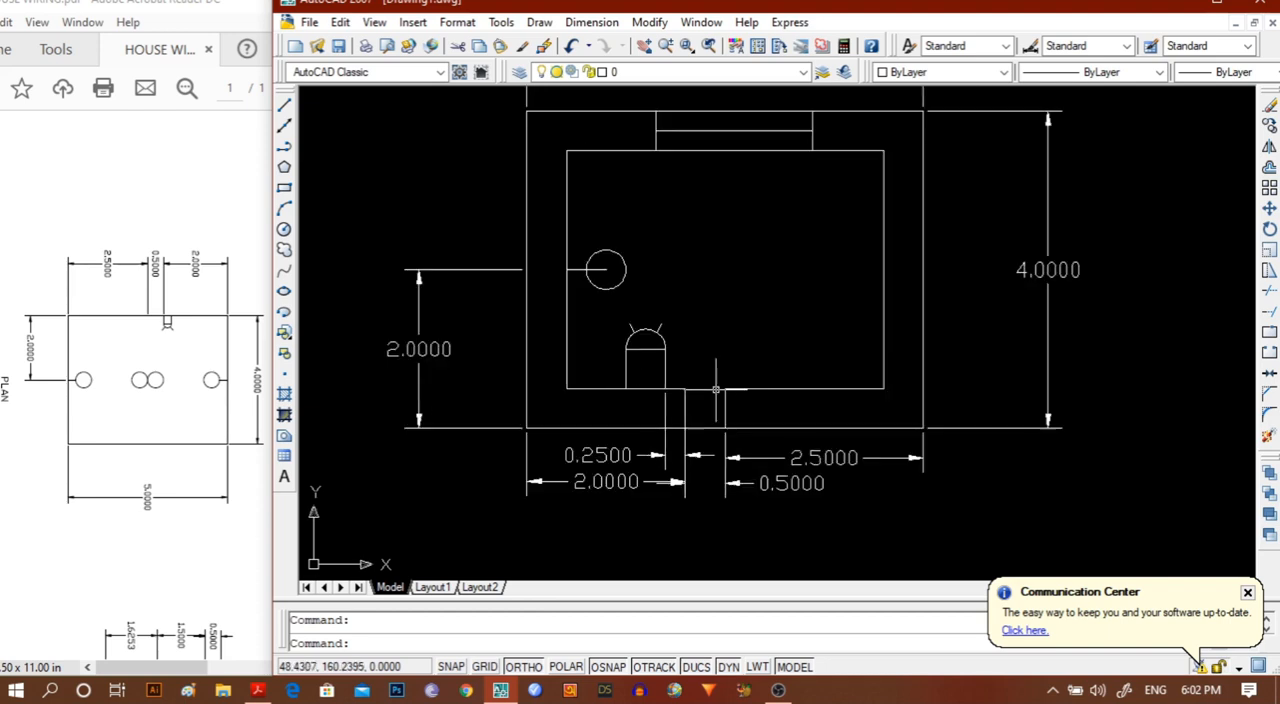
middle_click_drag(737, 311, 722, 387)
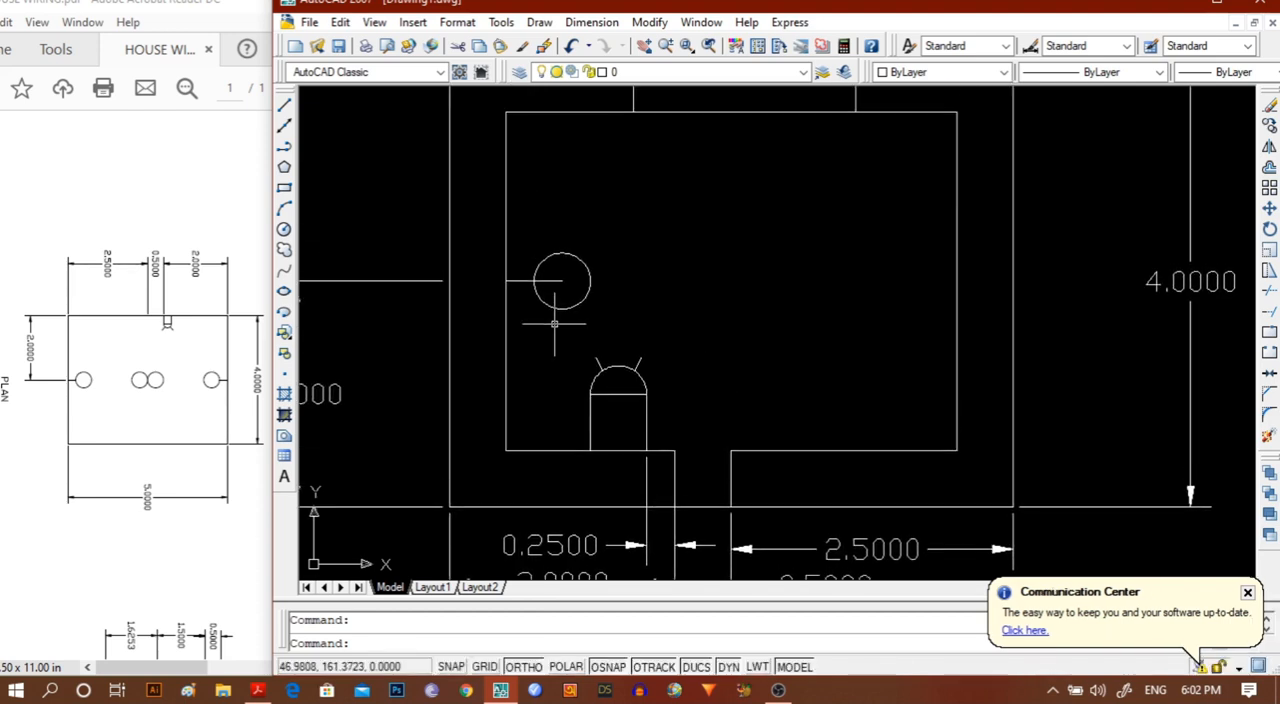
type("t")
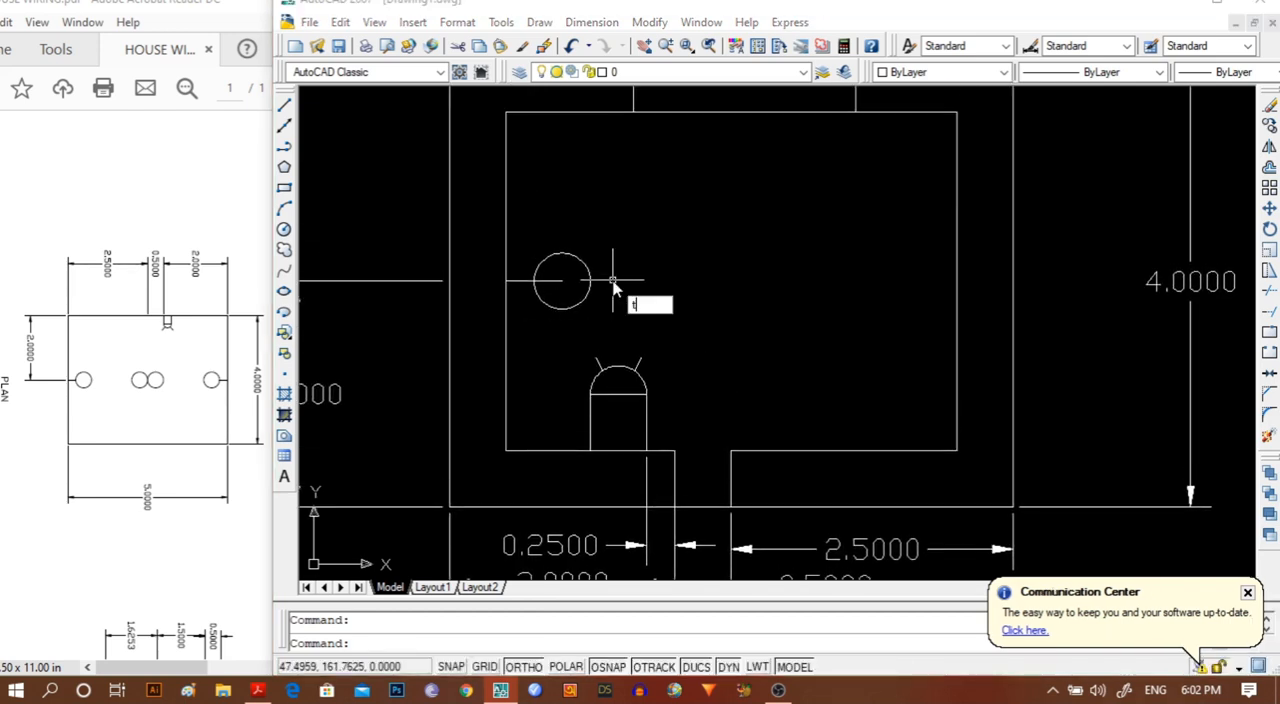
key("Return")
key("Return")
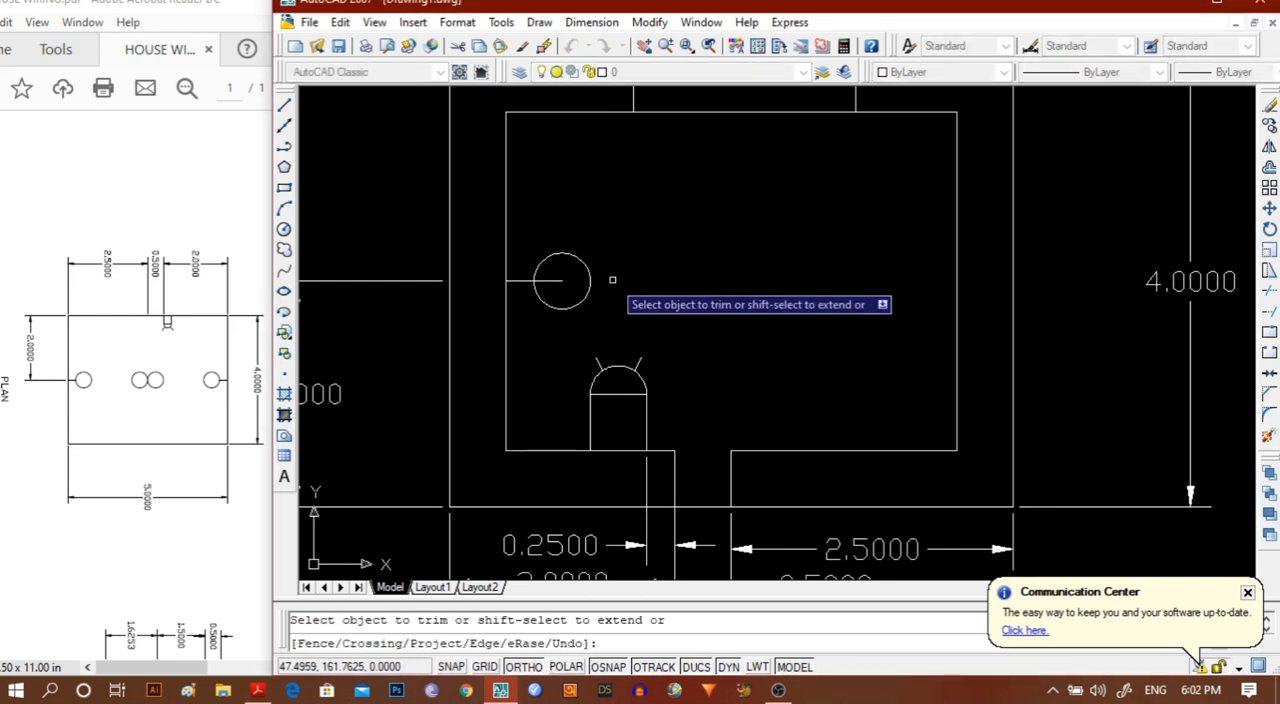
left_click(550, 281)
scroll(700, 283, "down", 2)
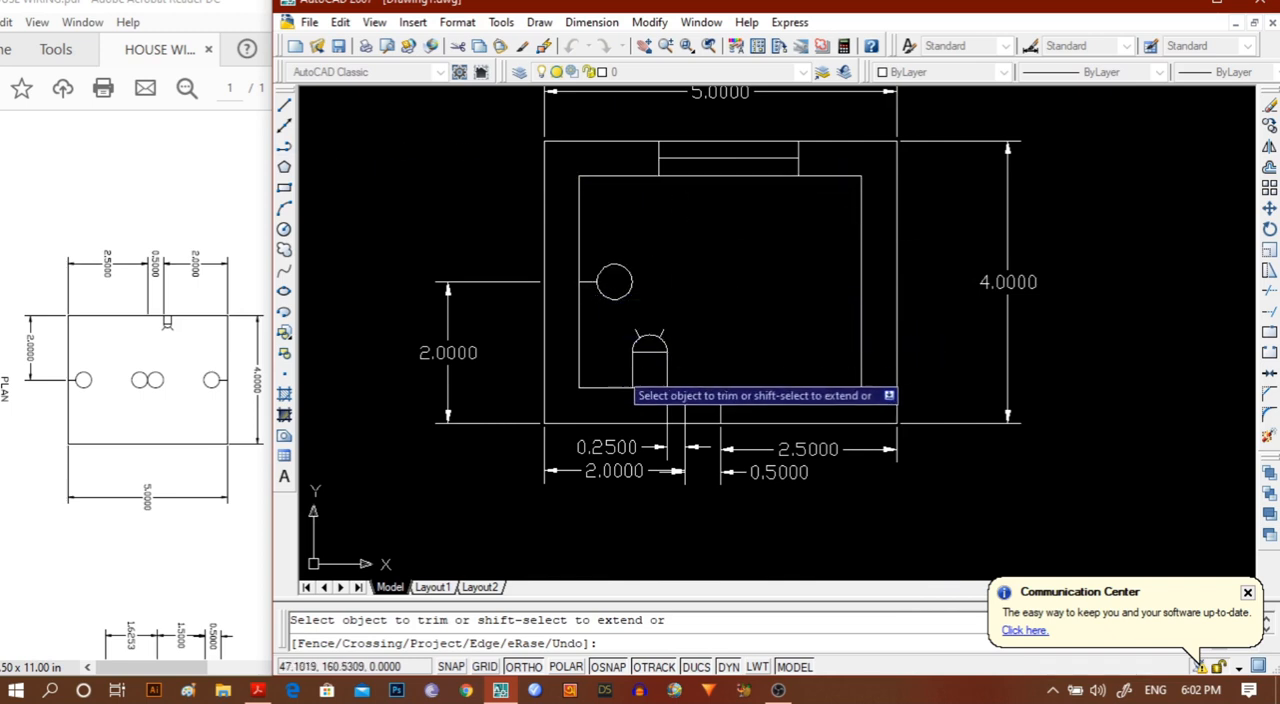
key("Escape")
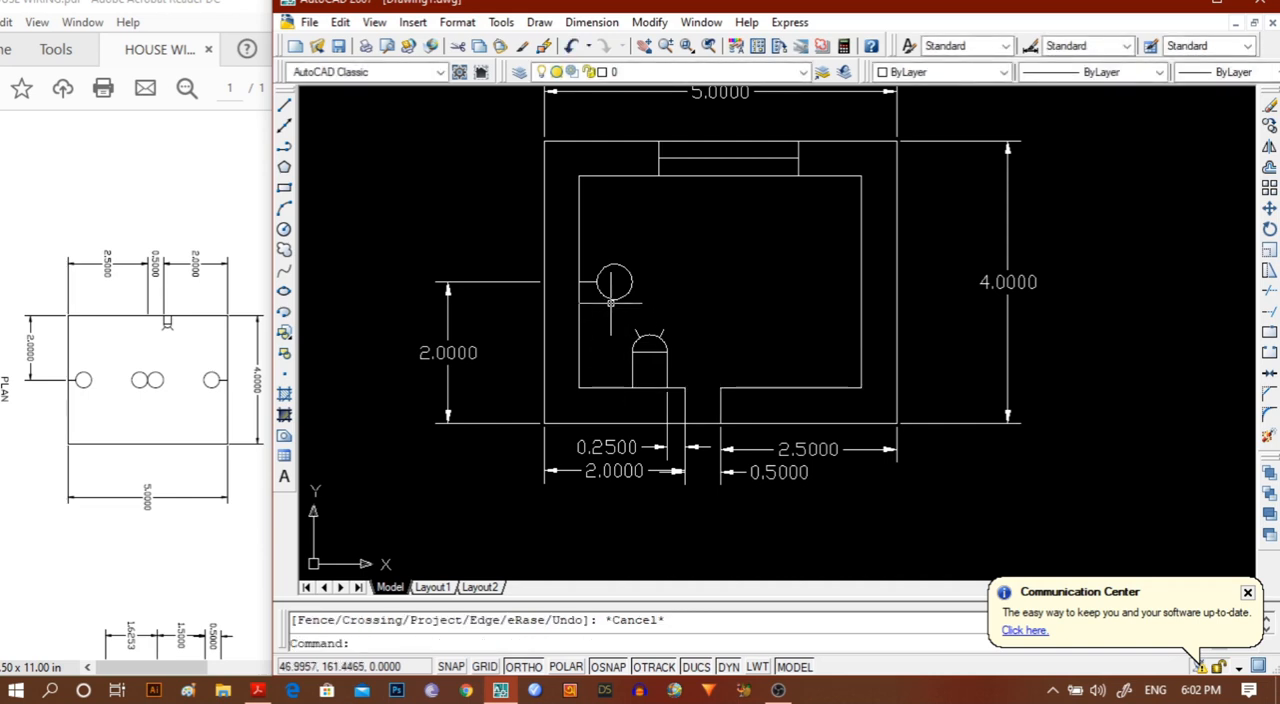
Mirror the left lamp's circle and short line about a vertical axis through the inner right corner of the door opening, keeping the originals.
left_click(614, 297)
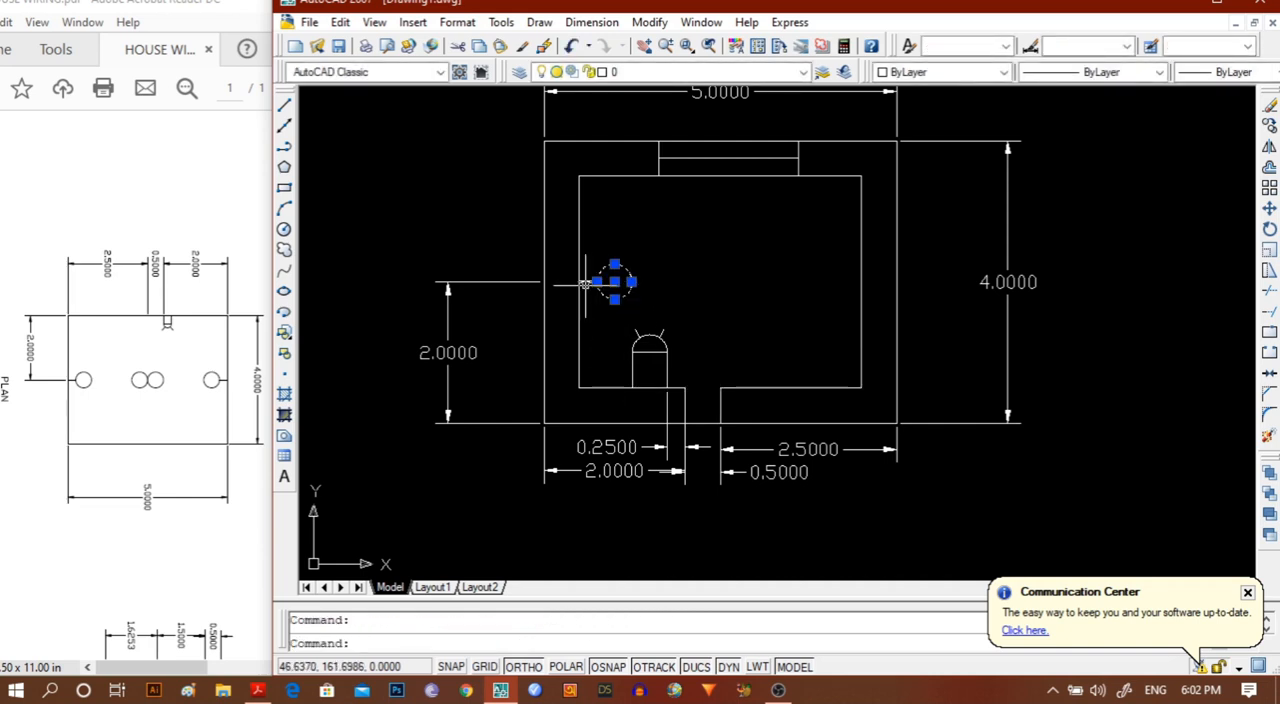
left_click(585, 283)
key("Escape")
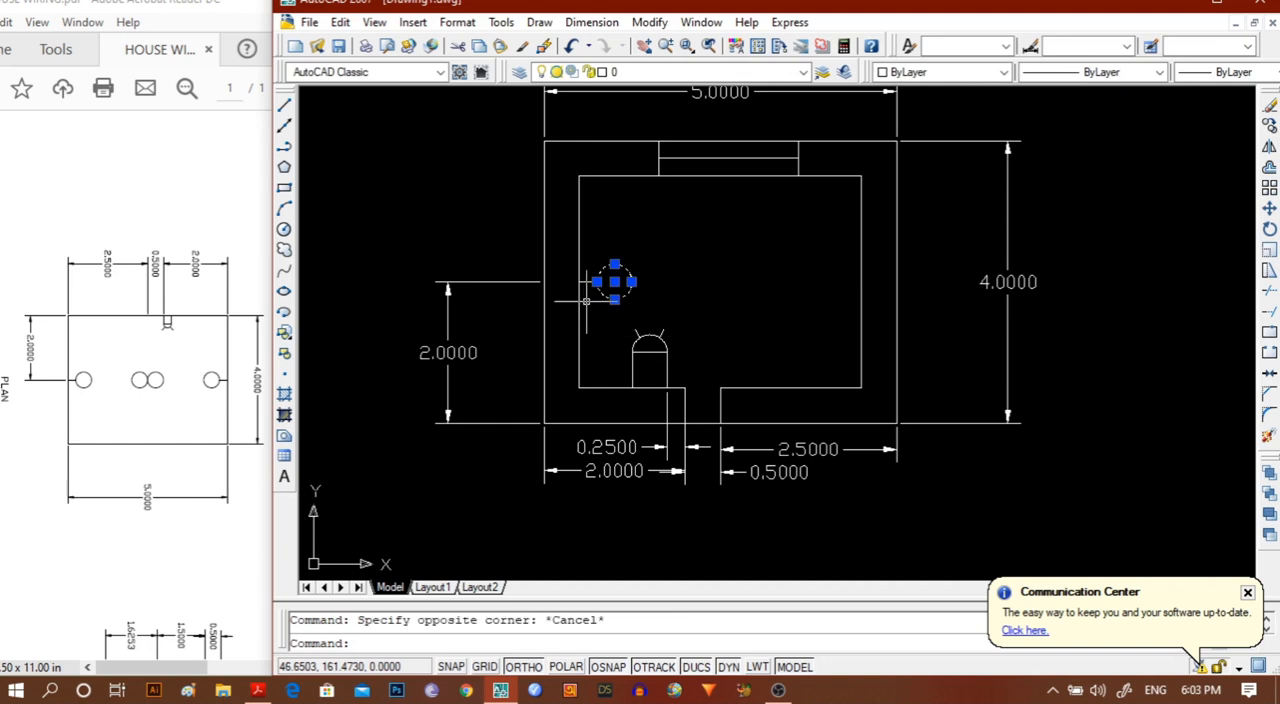
scroll(657, 279, "up", 2)
scroll(680, 279, "up", 2)
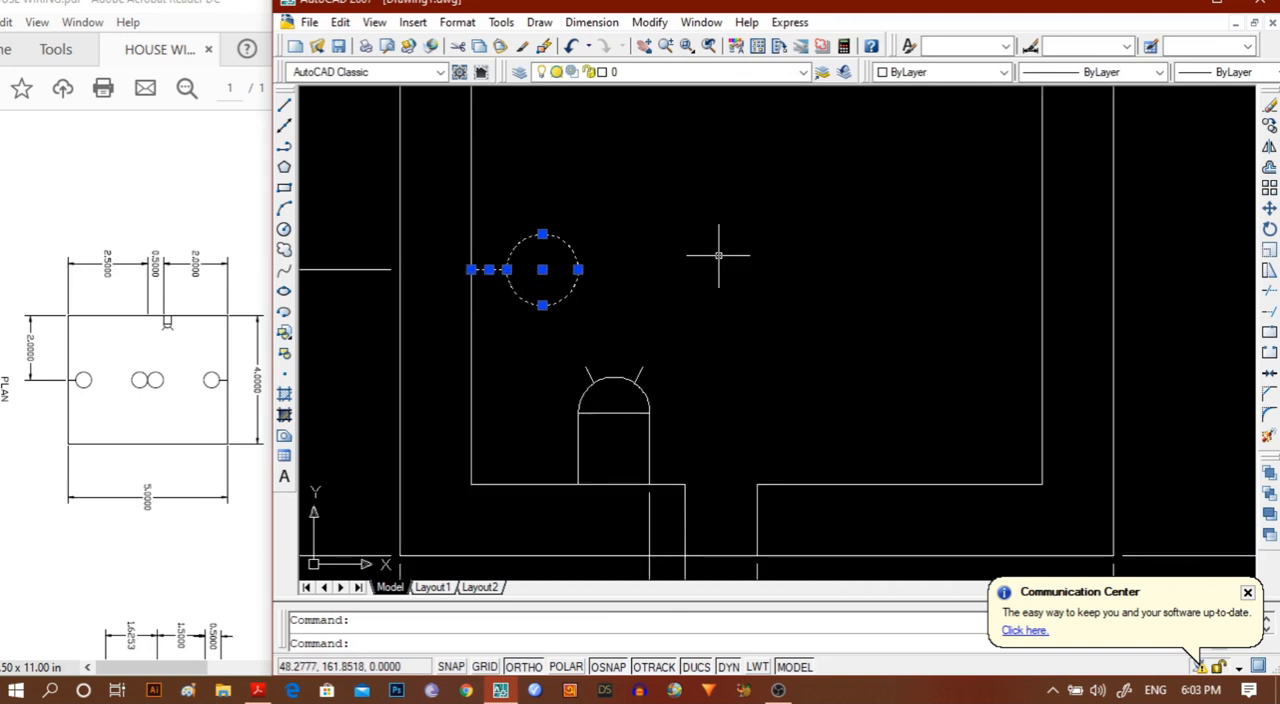
scroll(719, 254, "down", 2)
scroll(719, 254, "down", 2)
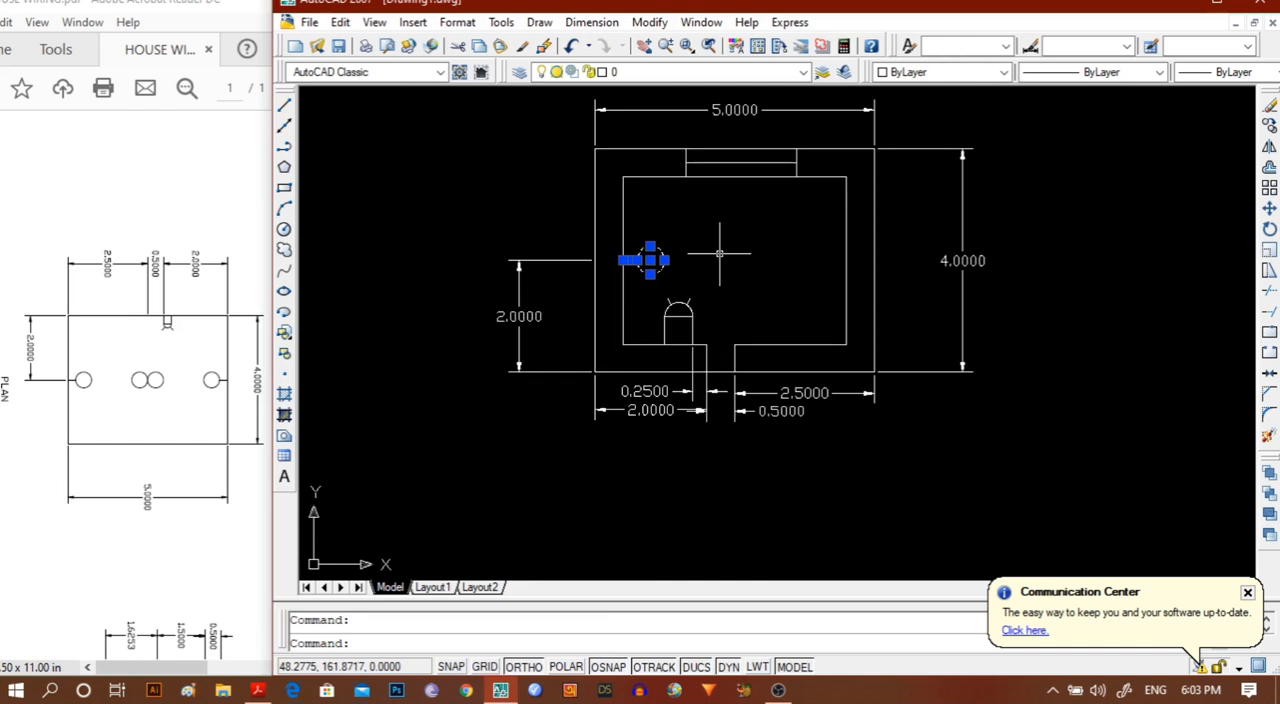
left_click(648, 26)
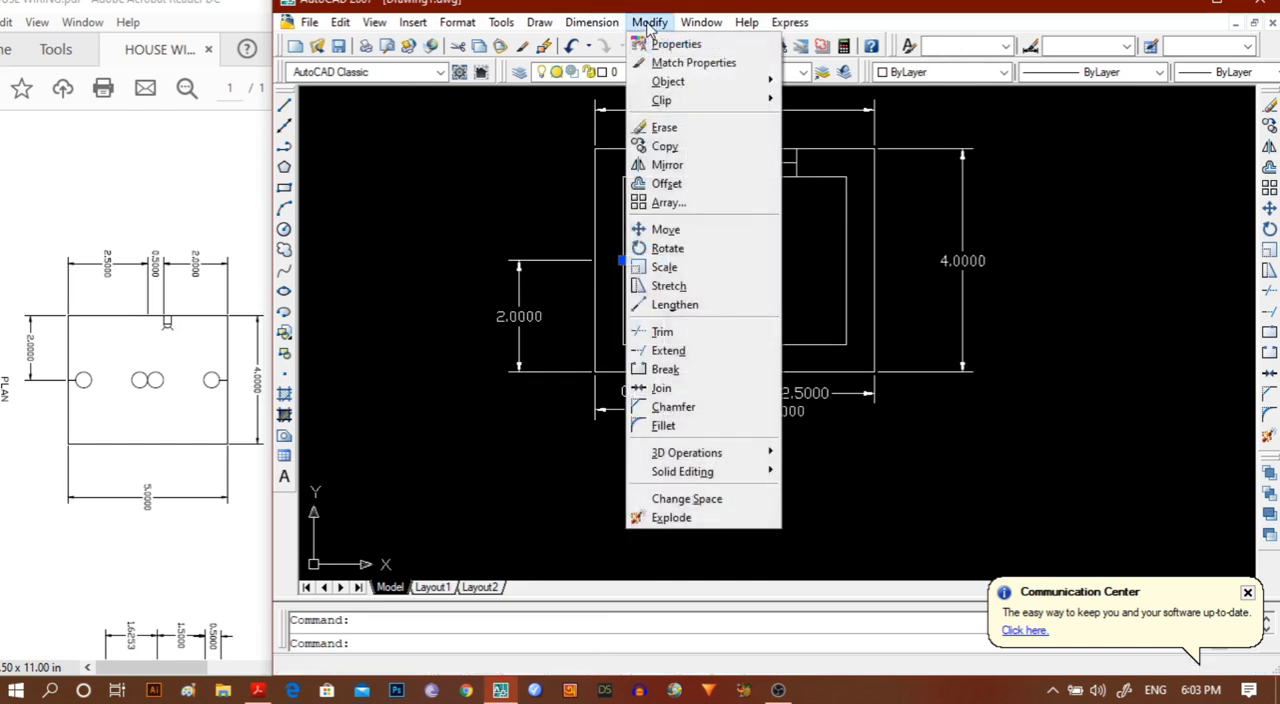
left_click(669, 166)
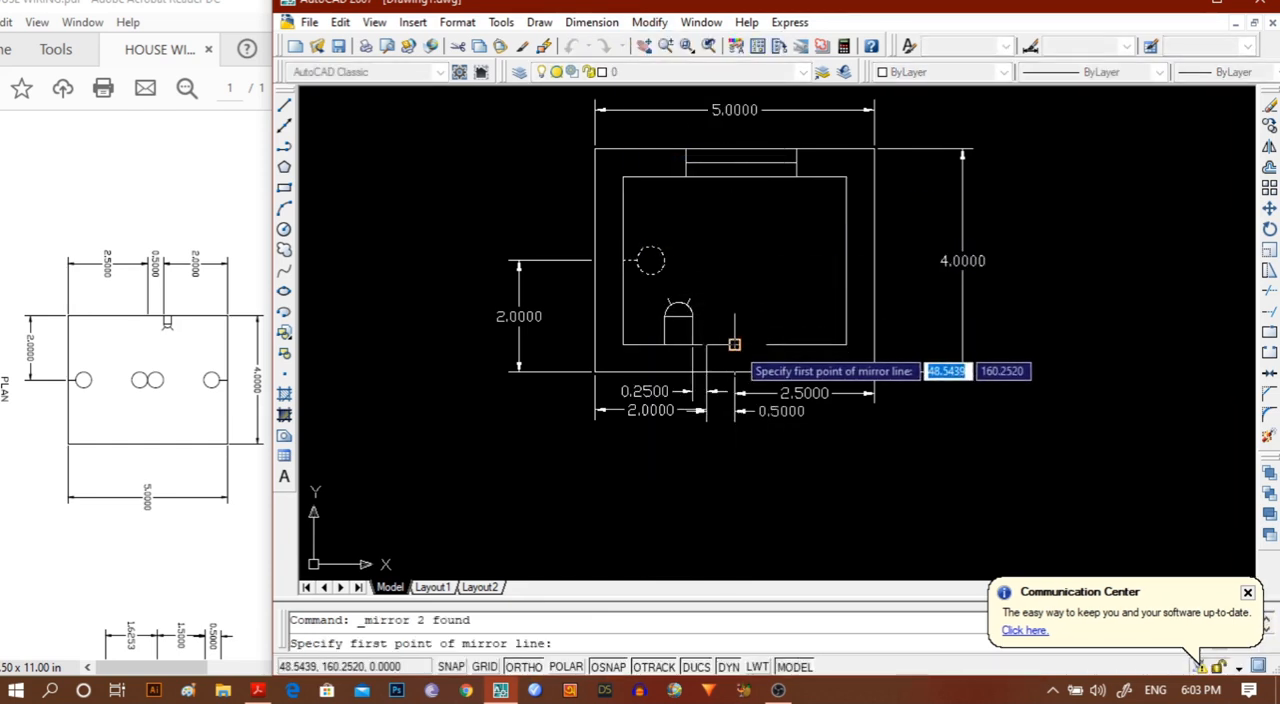
left_click(734, 344)
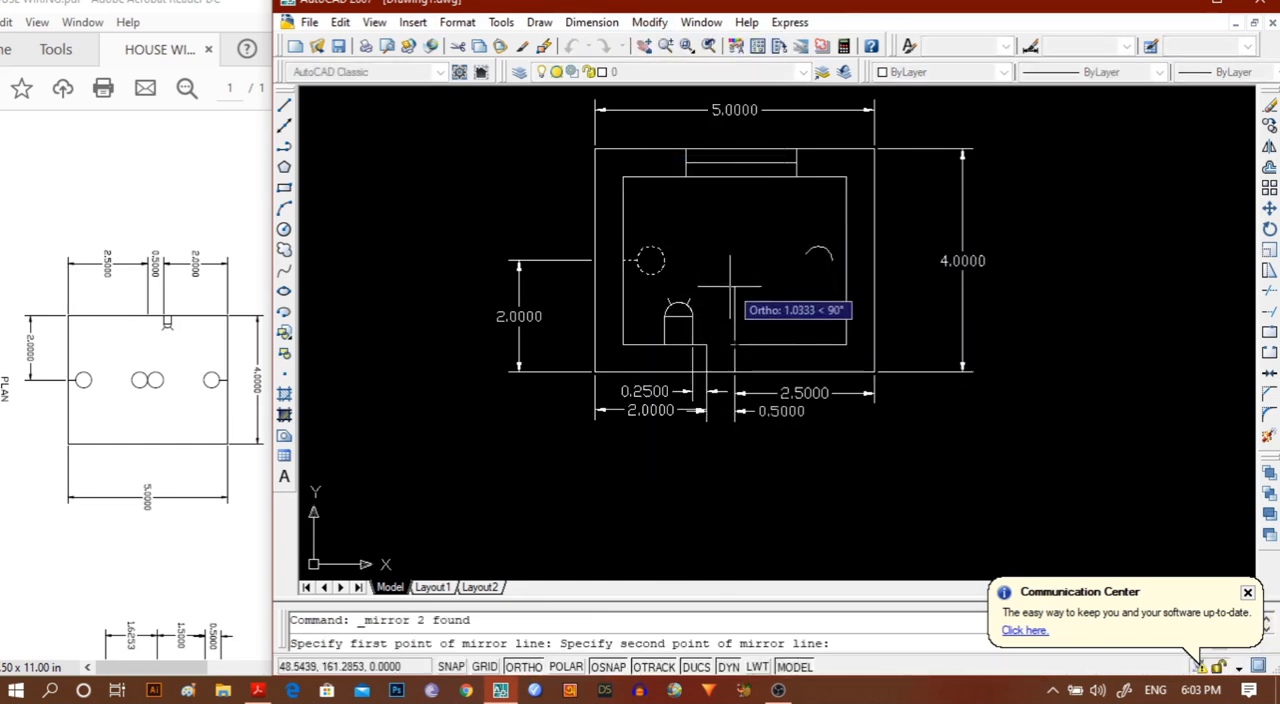
left_click(728, 196)
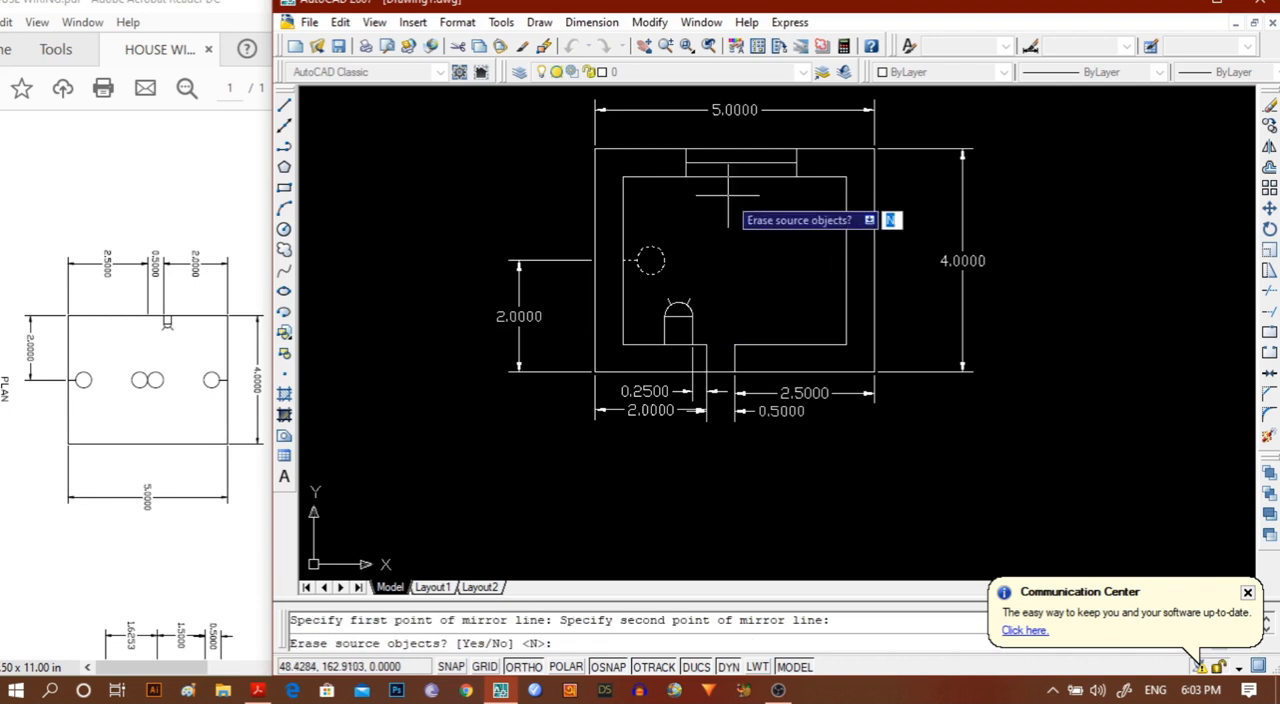
type("n")
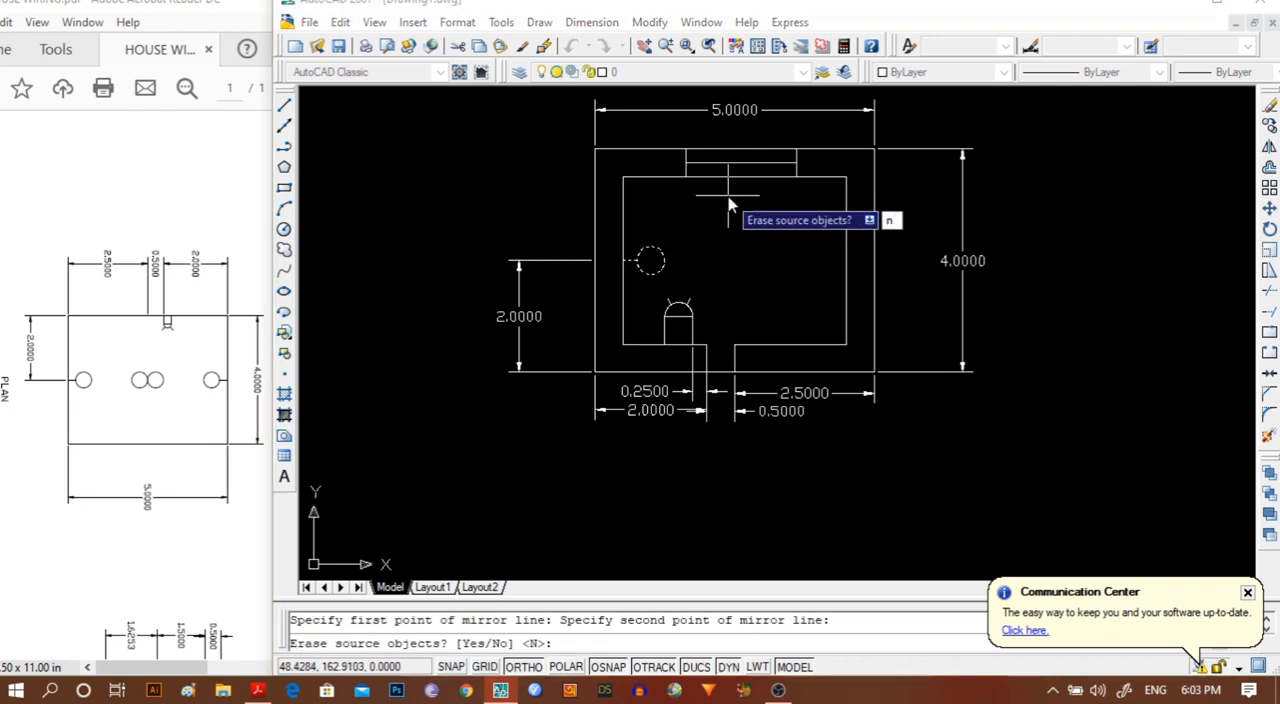
key("Return")
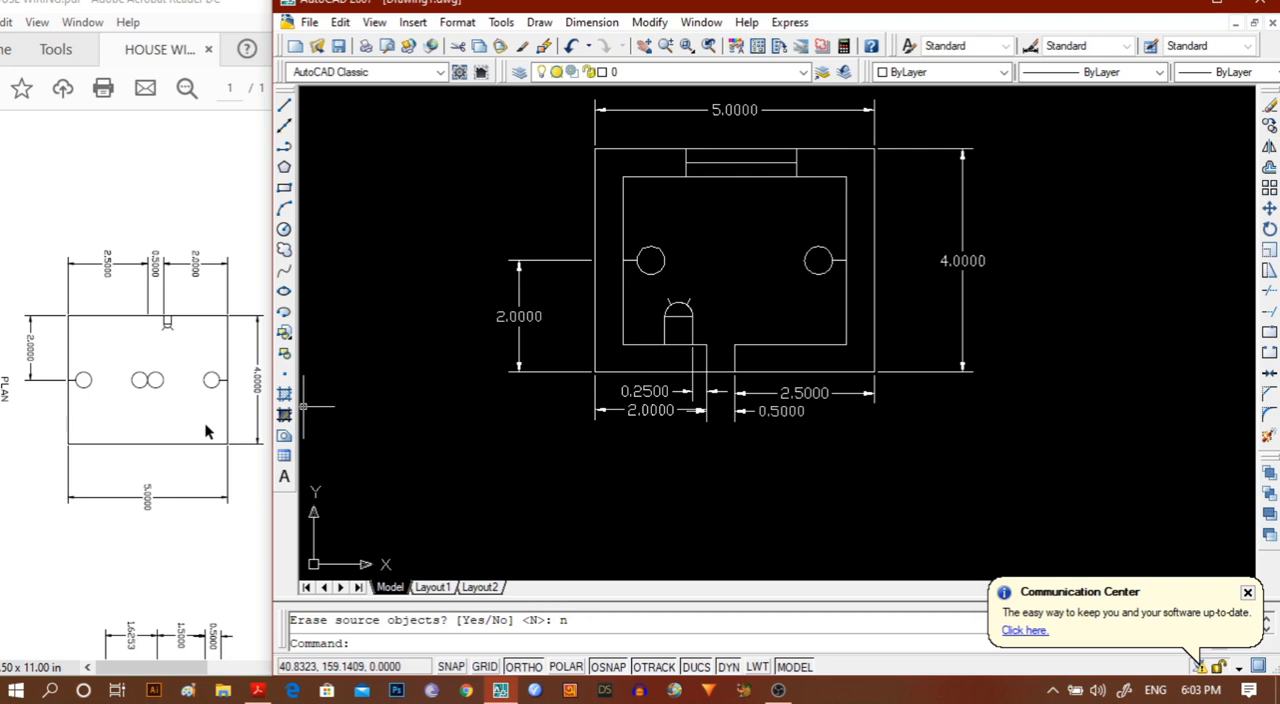
Copy the left lamp circle and paste it level with the original, its left edge aligned with the door opening's left side.
left_click(662, 261)
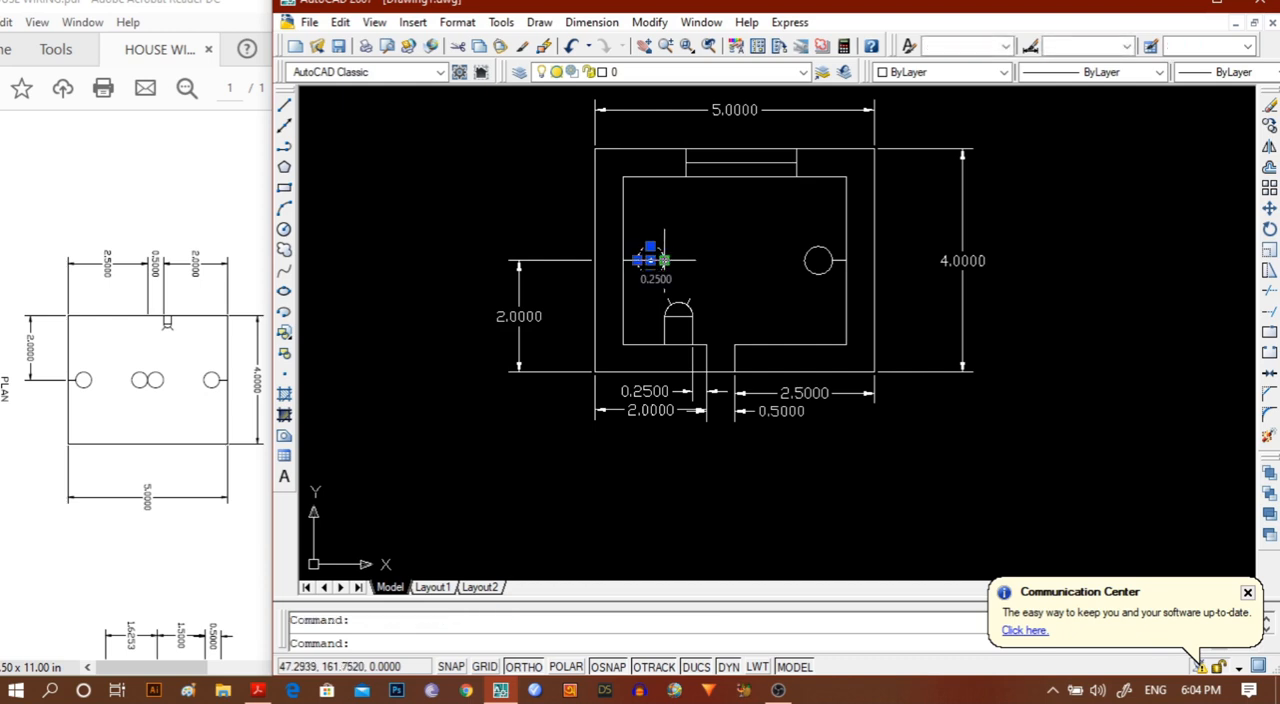
key("ctrl+c")
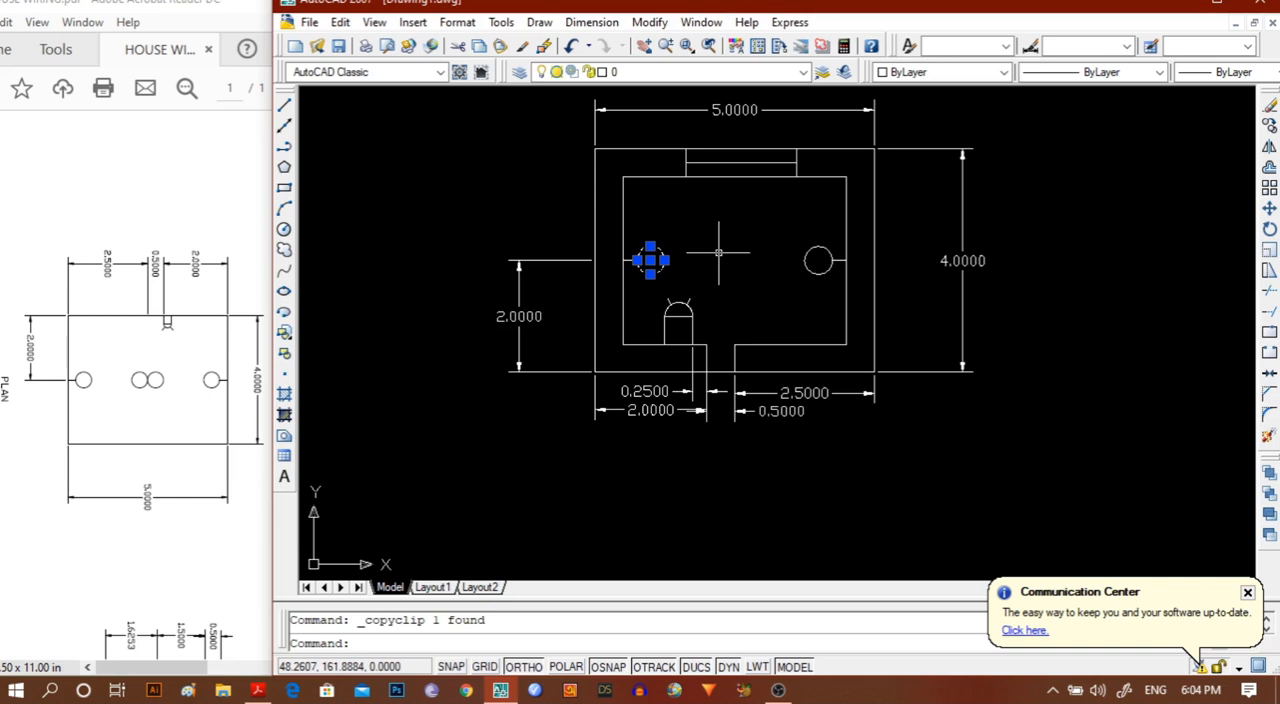
key("ctrl+v")
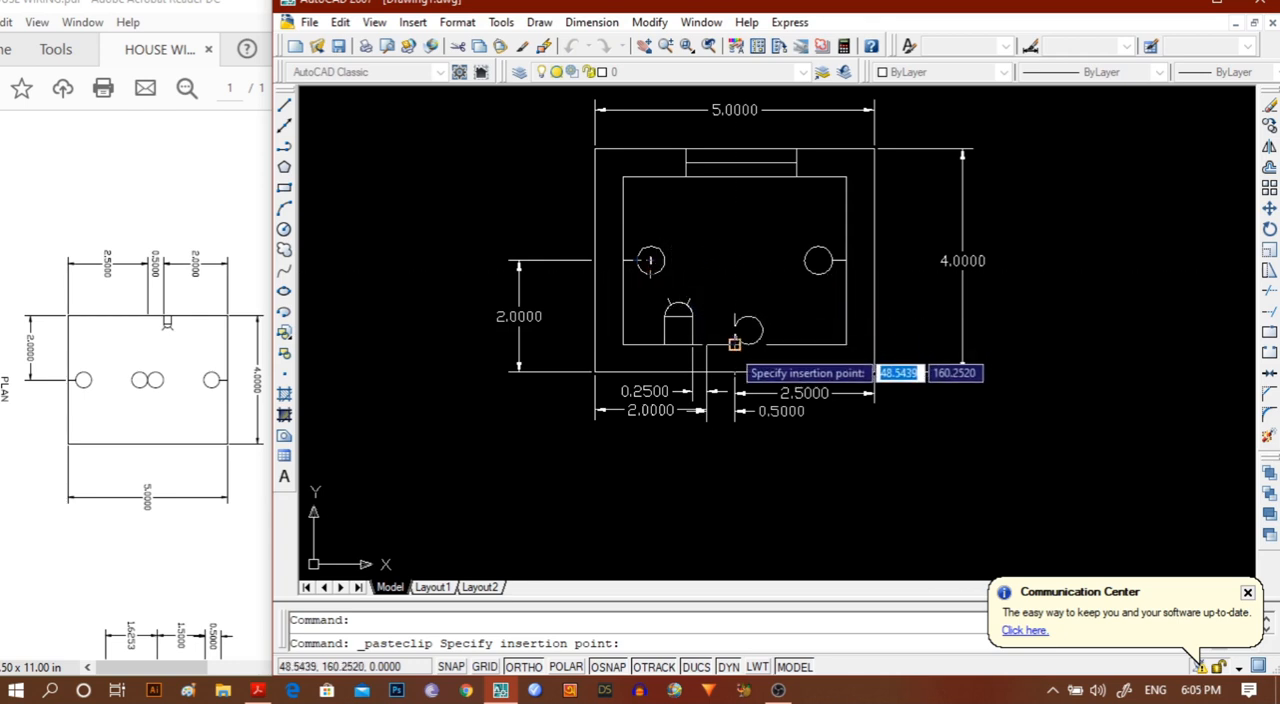
left_click(735, 345)
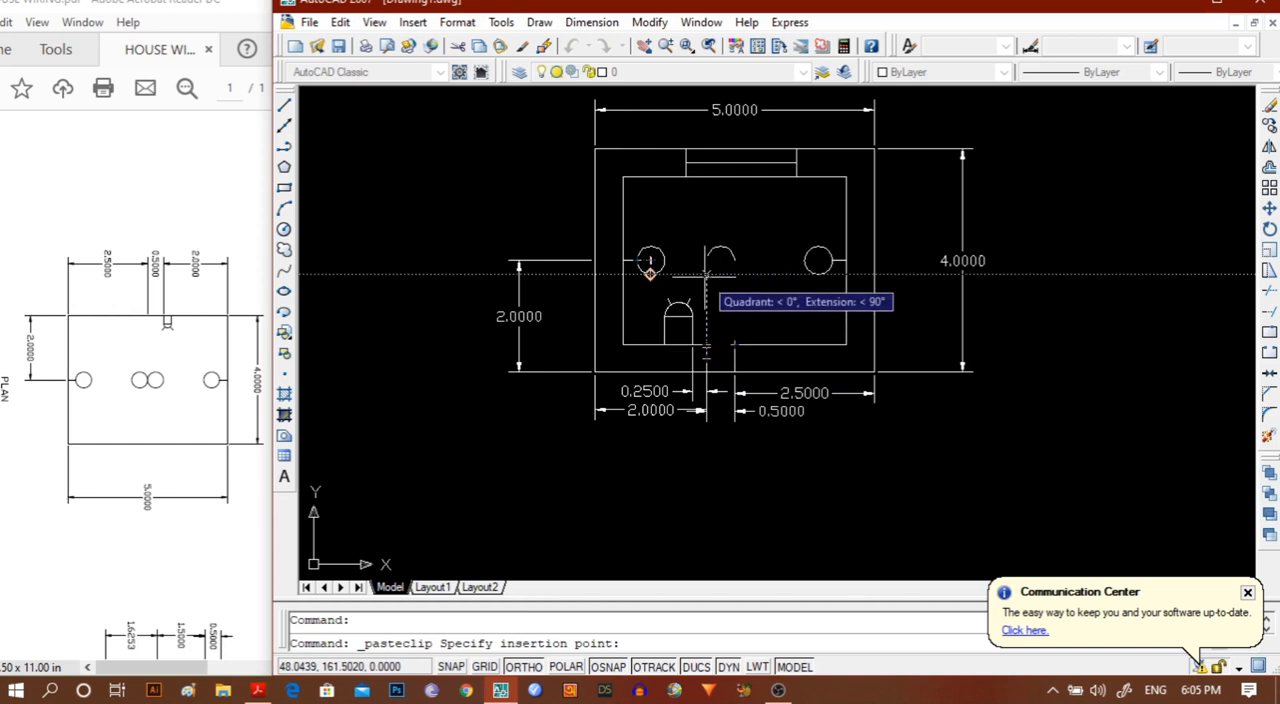
left_click(706, 275)
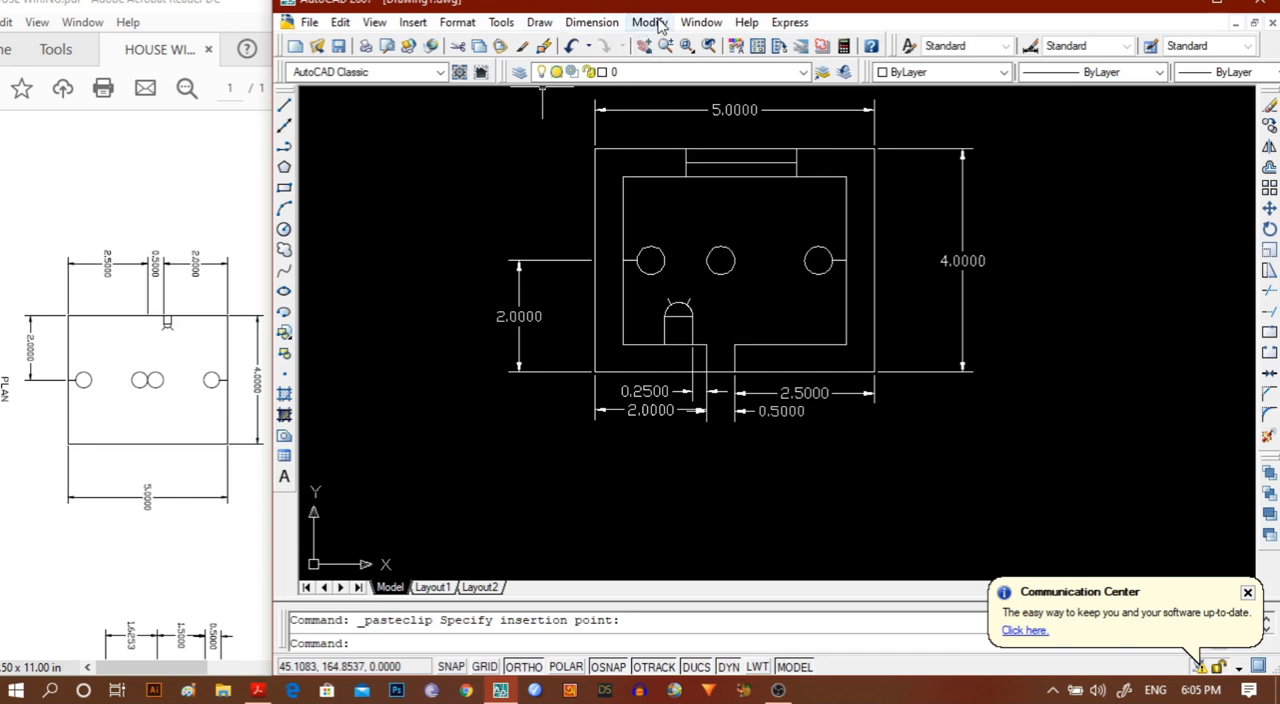
Mirror the pasted centre circle about the vertical axis through its right quadrant, keeping the original.
left_click(720, 246)
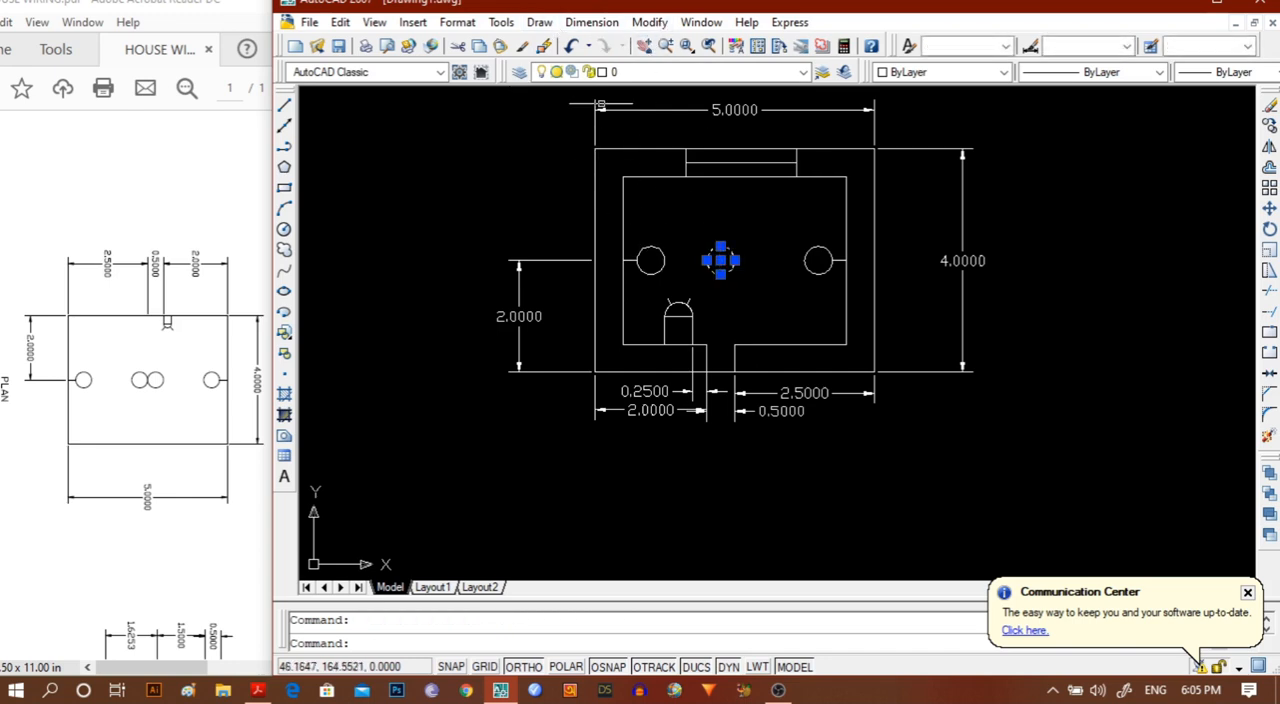
left_click(598, 23)
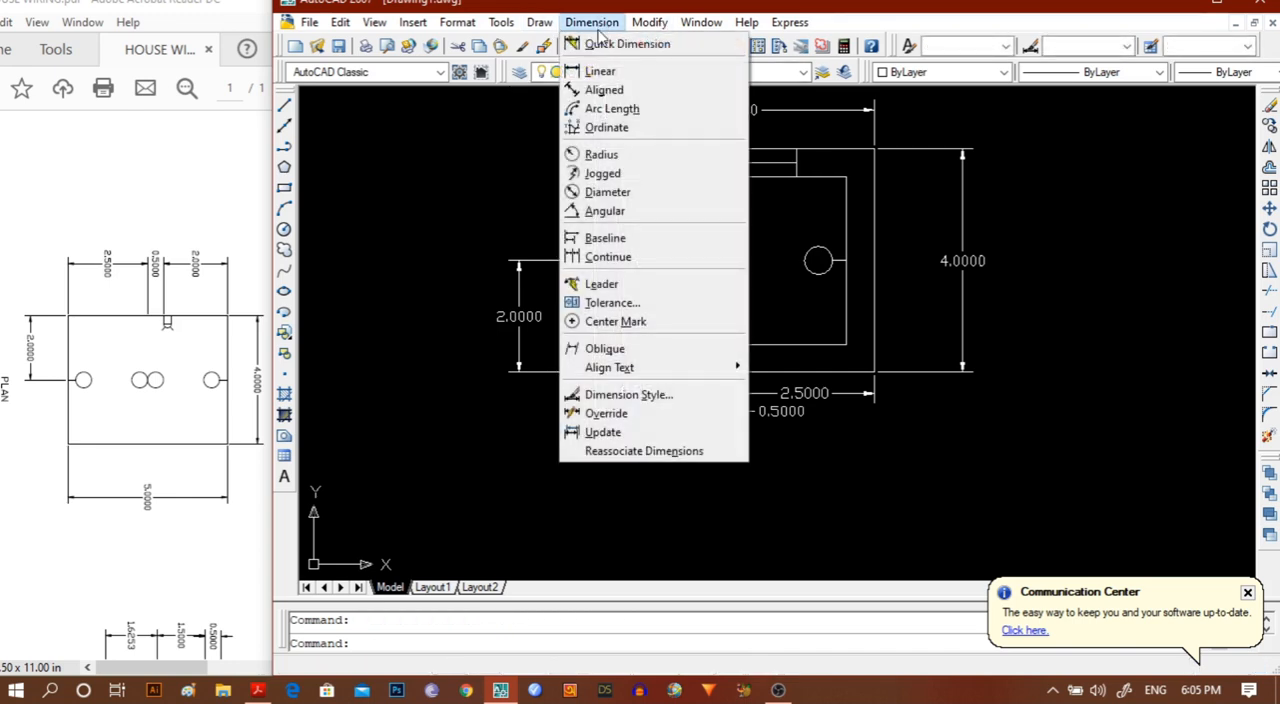
left_click(591, 22)
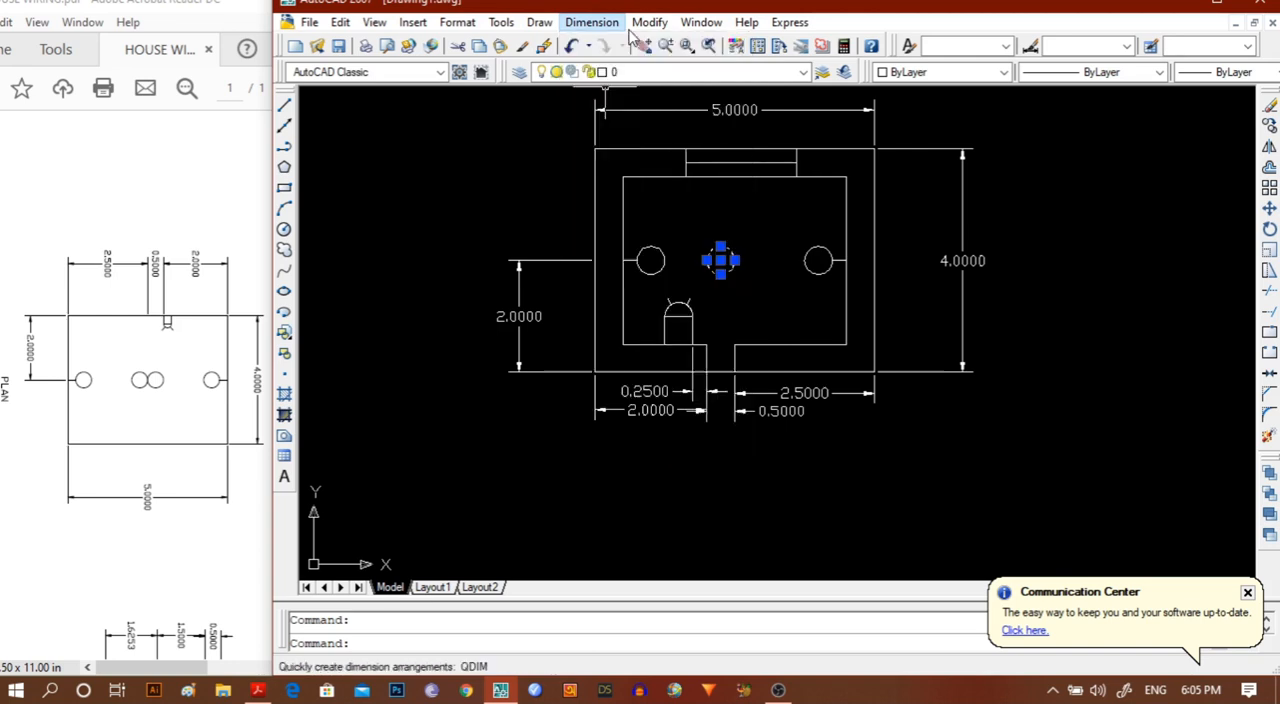
left_click(649, 22)
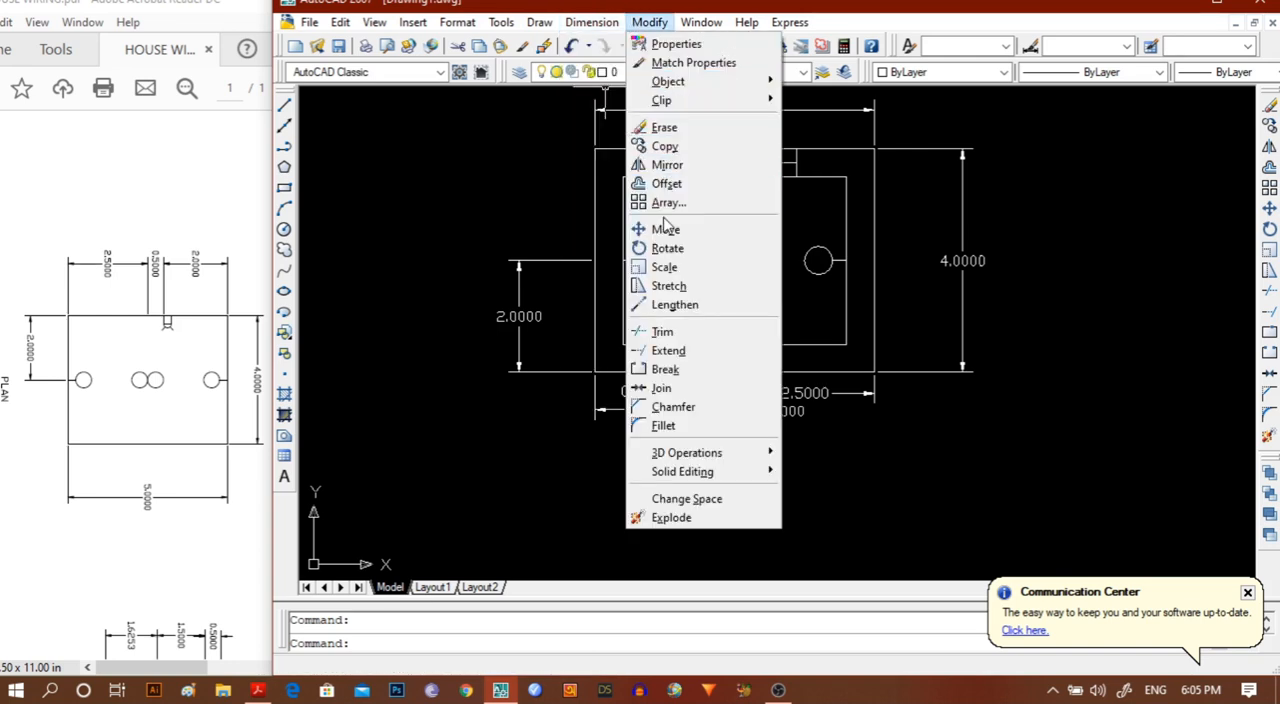
left_click(667, 164)
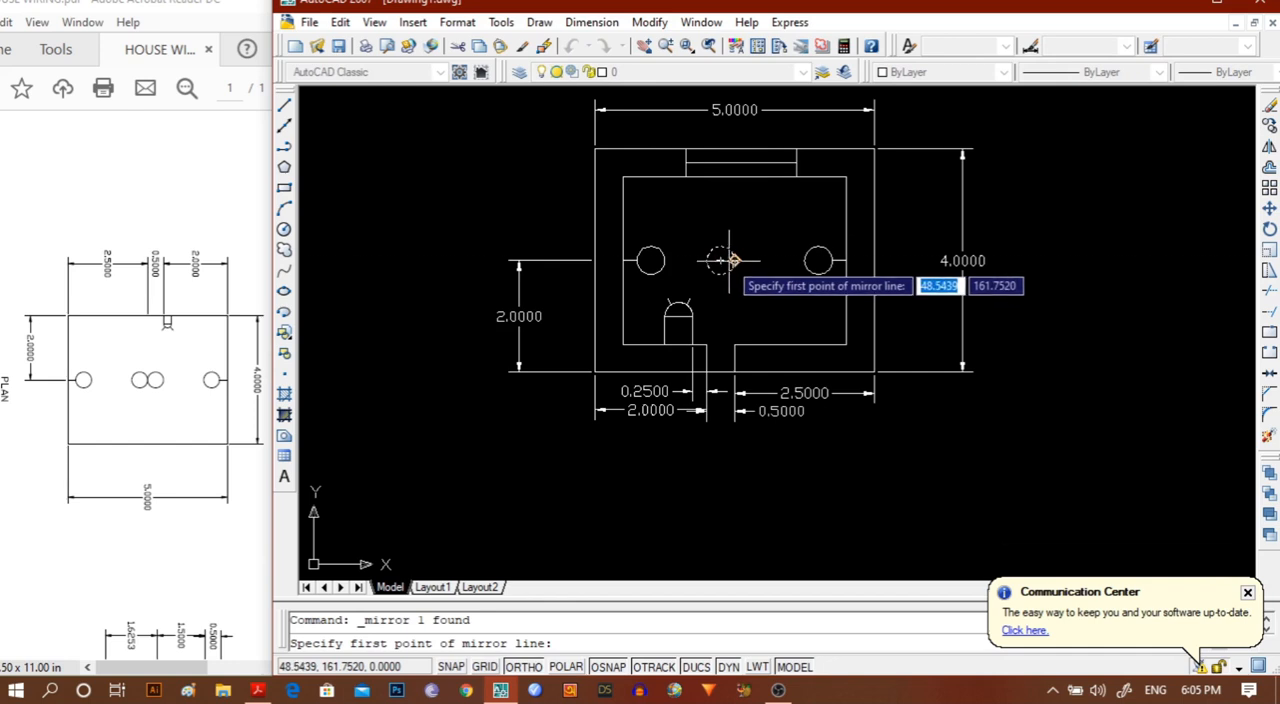
left_click(720, 260)
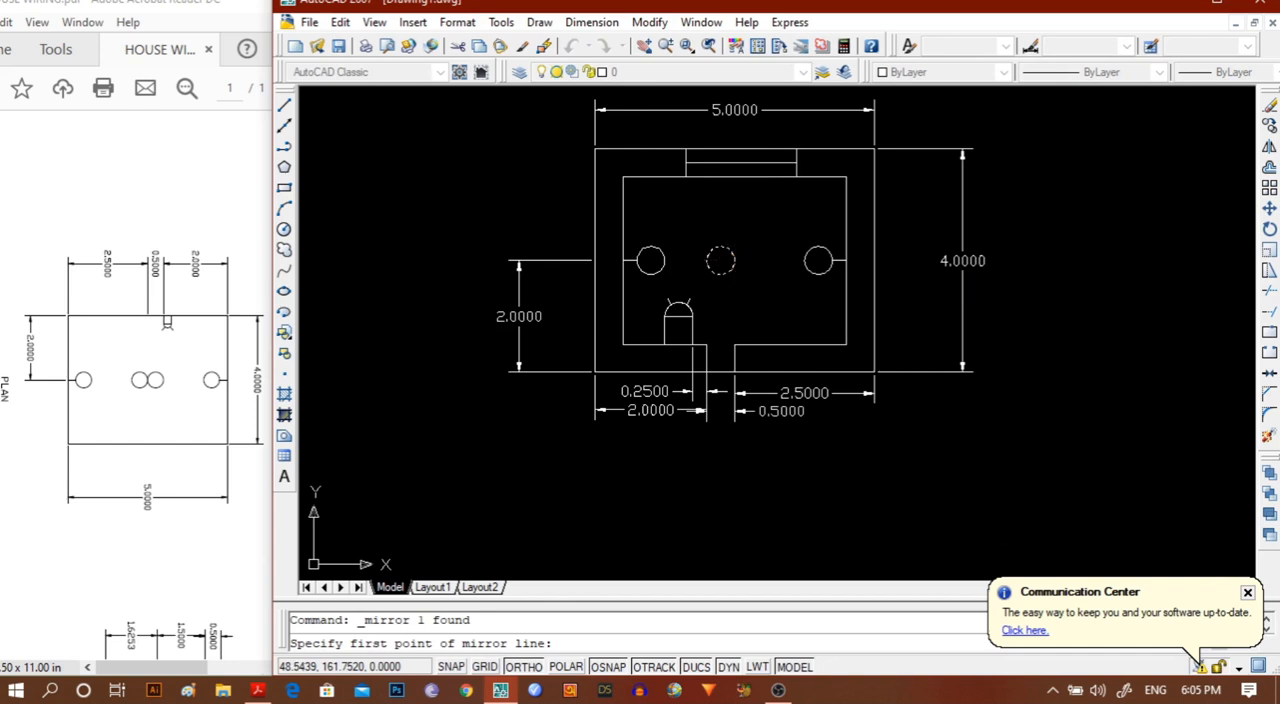
left_click(737, 197)
type("n")
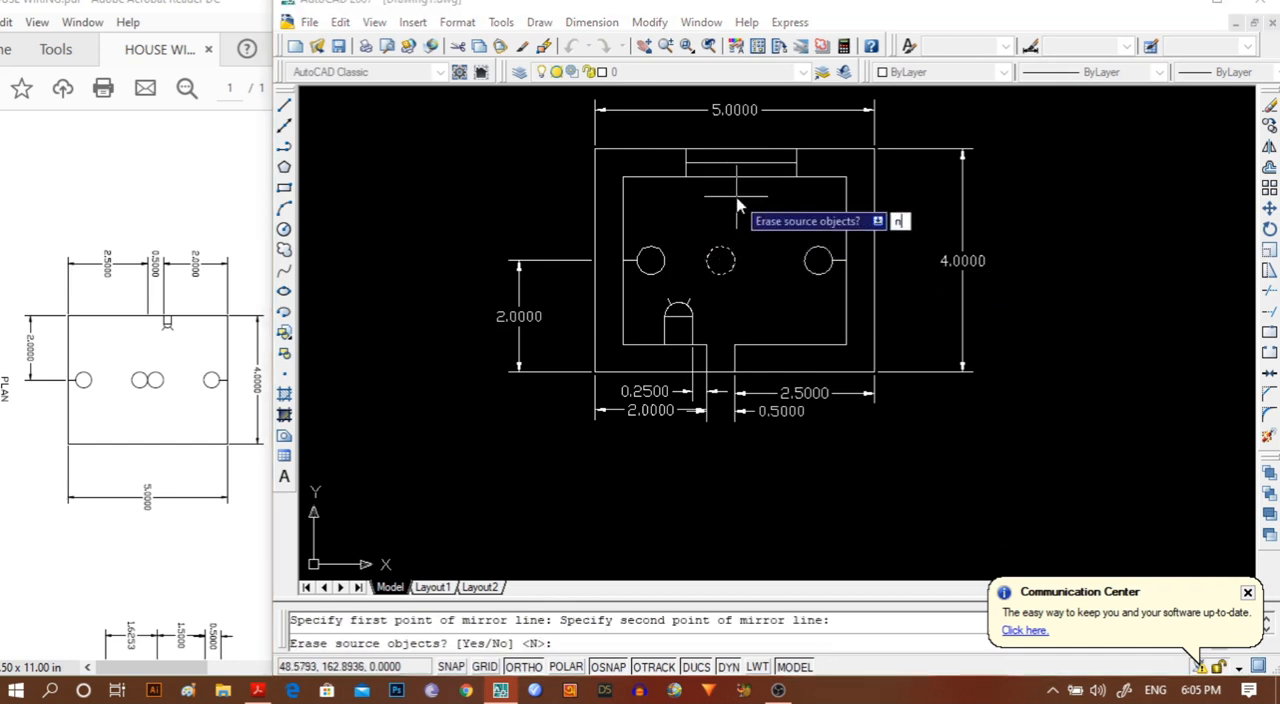
key("Return")
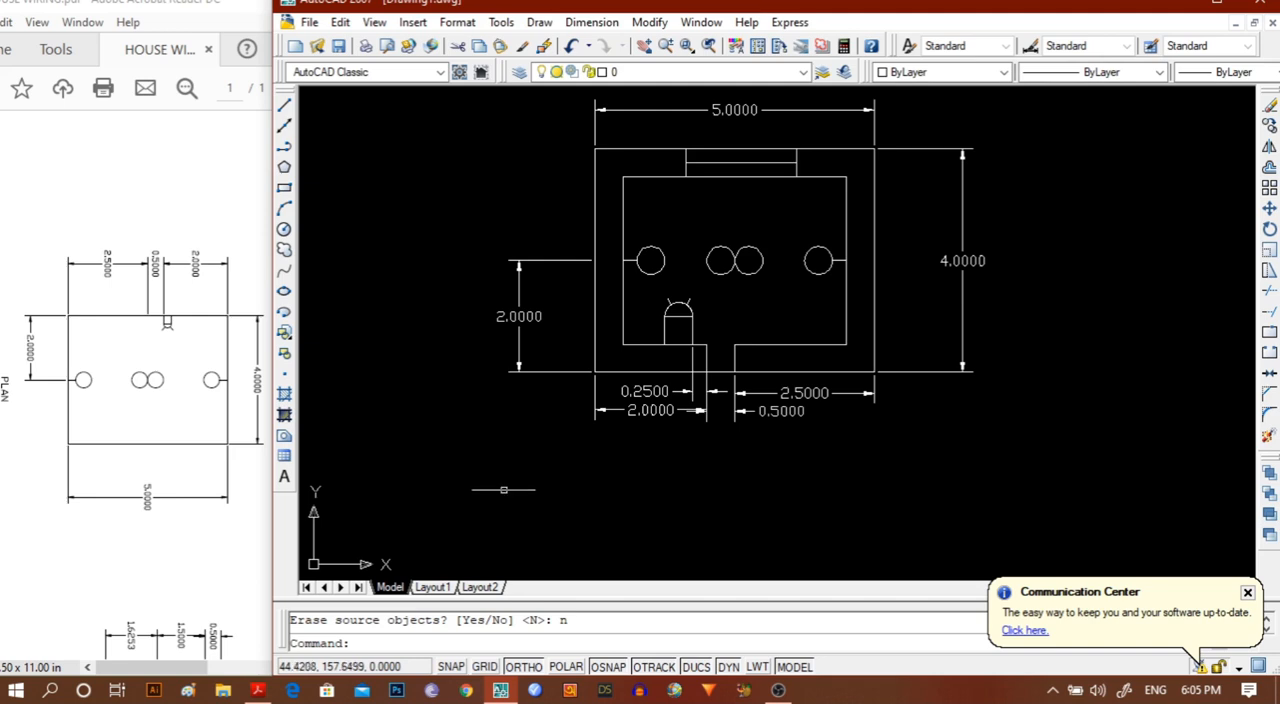
left_click(874, 207)
key("Escape")
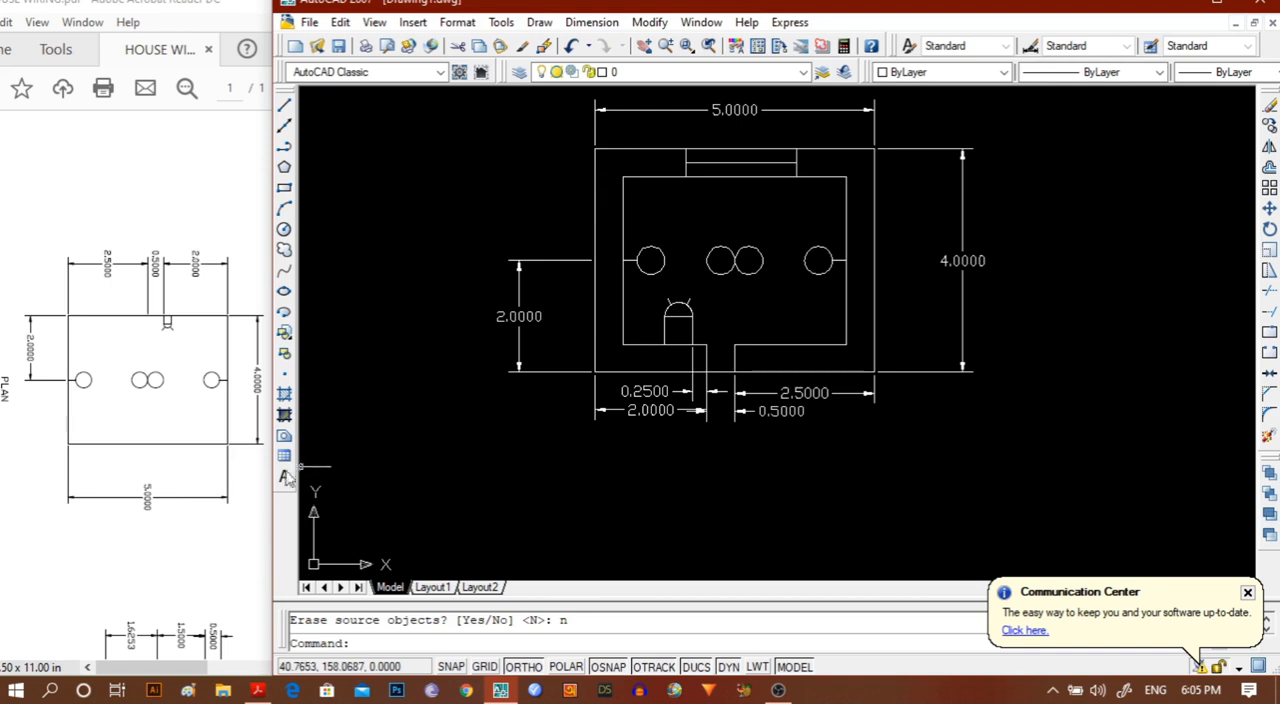
Add a centred multiline text label reading "PLAN" below the dimensions of the floor plan.
left_click(284, 477)
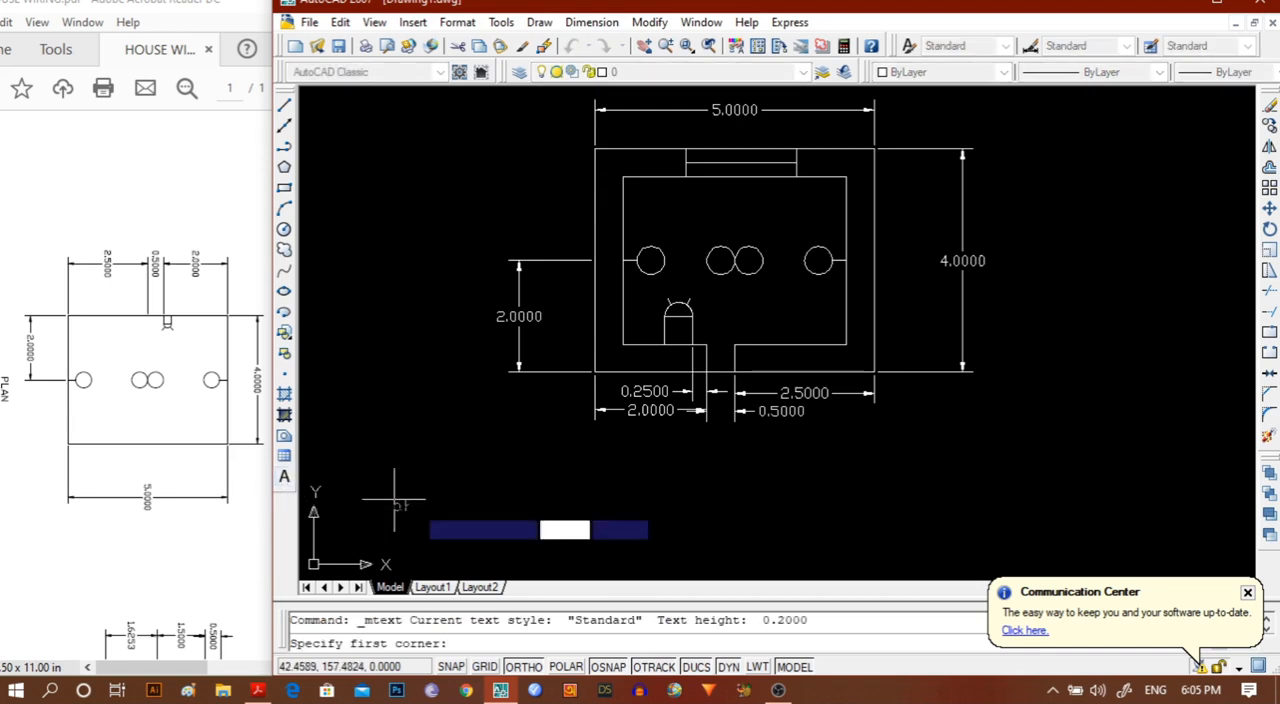
left_click(642, 465)
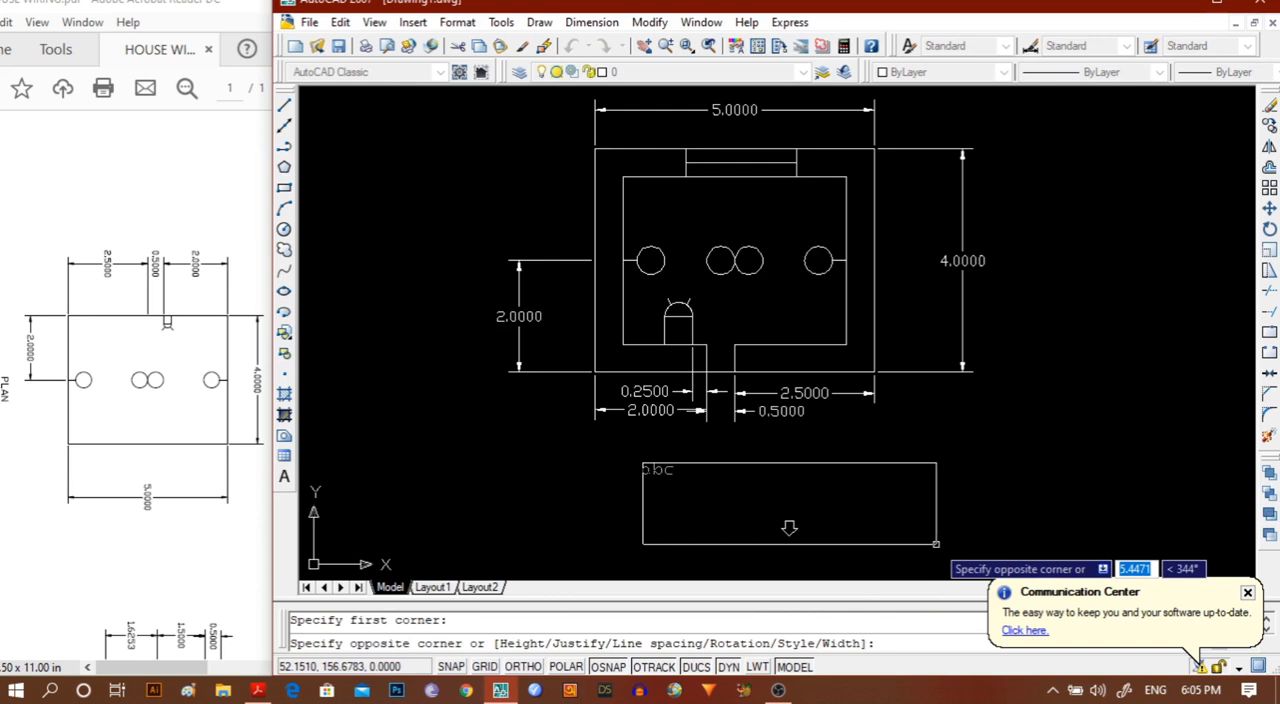
type("p")
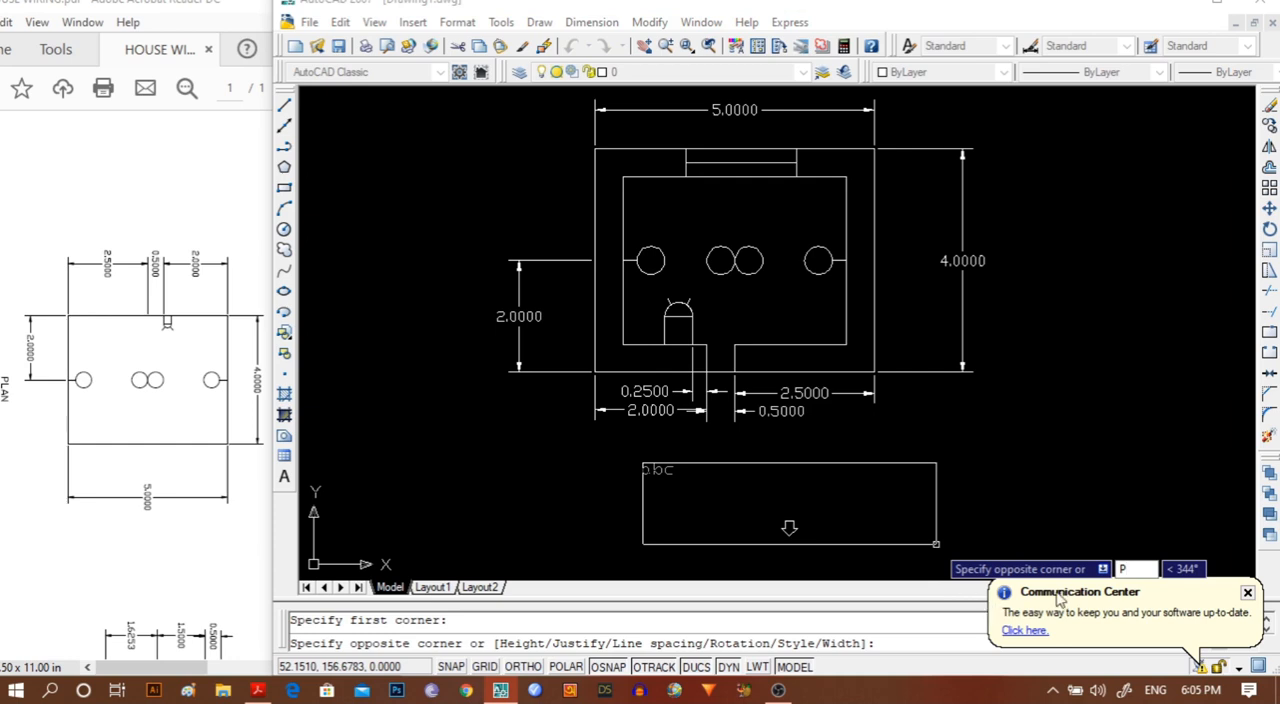
left_click(938, 545)
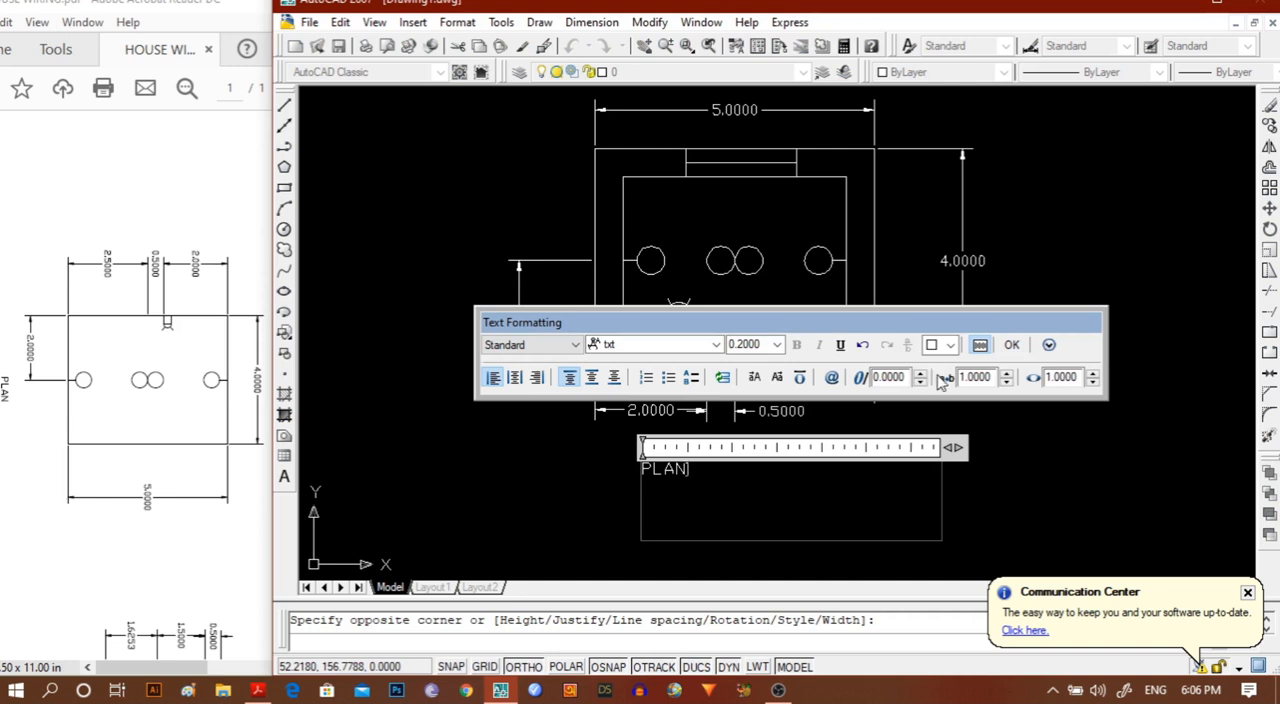
left_click(515, 376)
left_click(1011, 344)
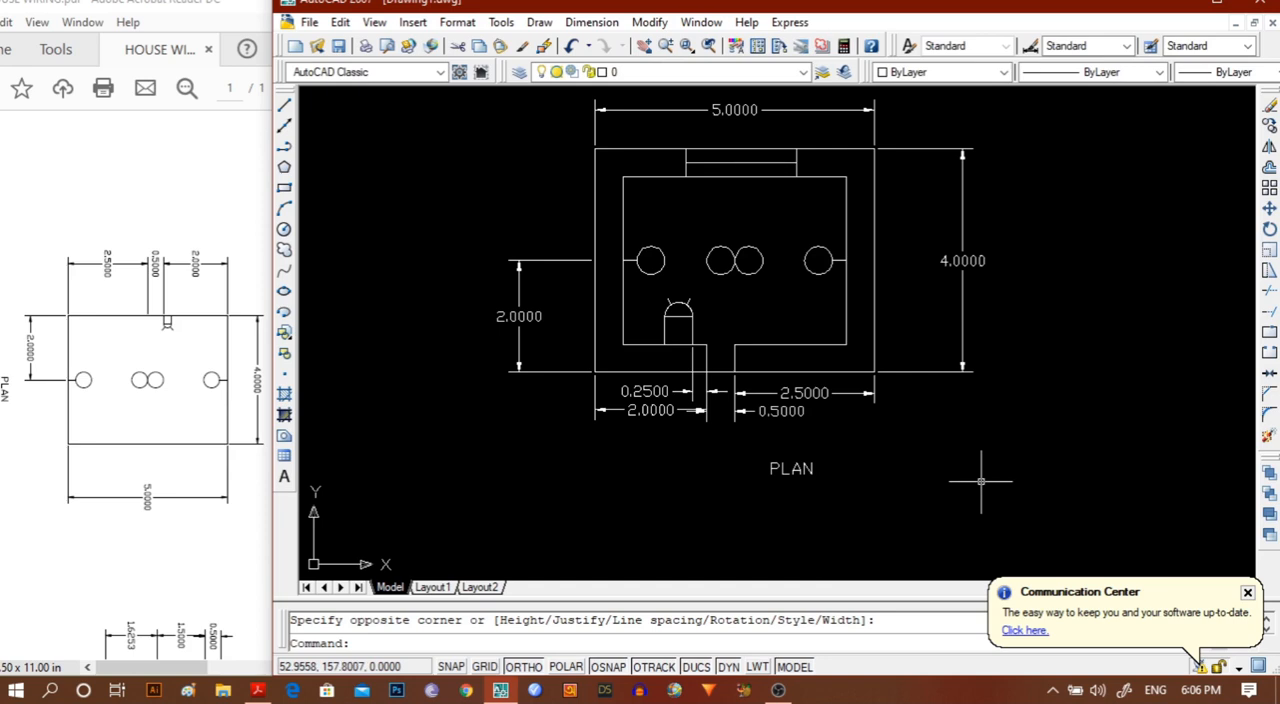
Bring the ELEVATION drawing into view in the reference PDF, and close AutoCAD's Communication Center notice.
left_click(224, 5)
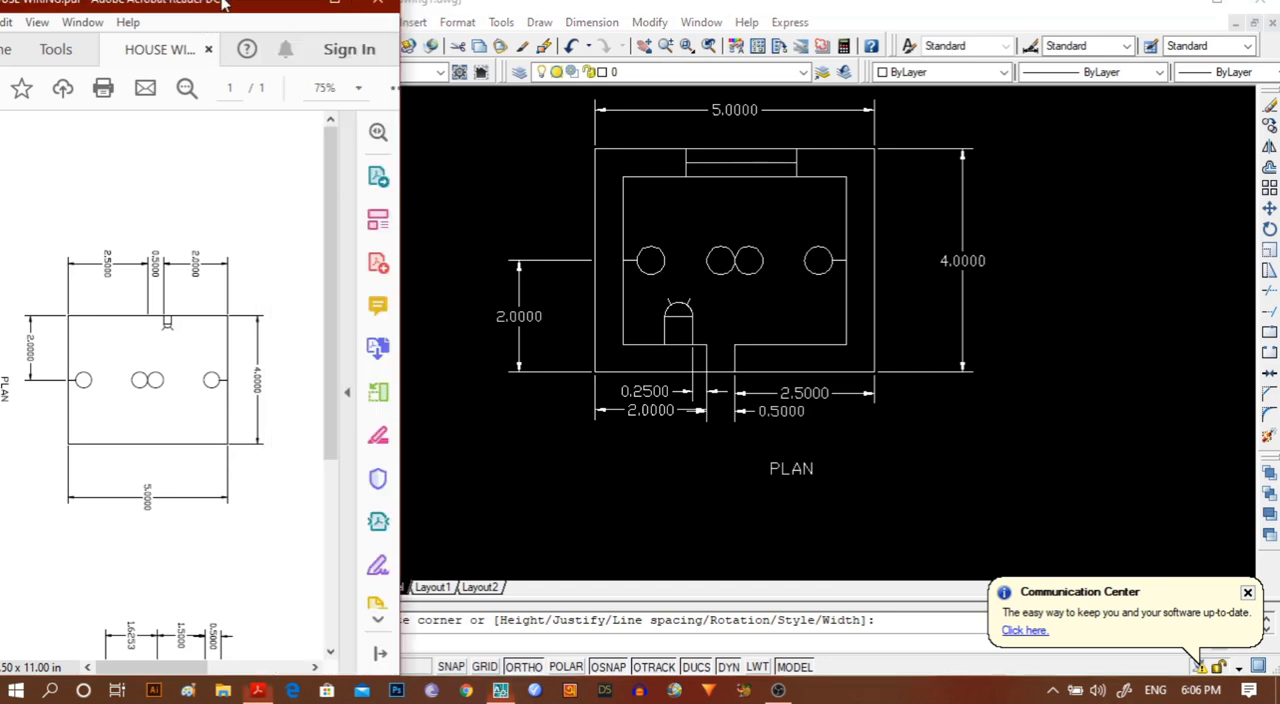
left_click_drag(325, 284, 314, 523)
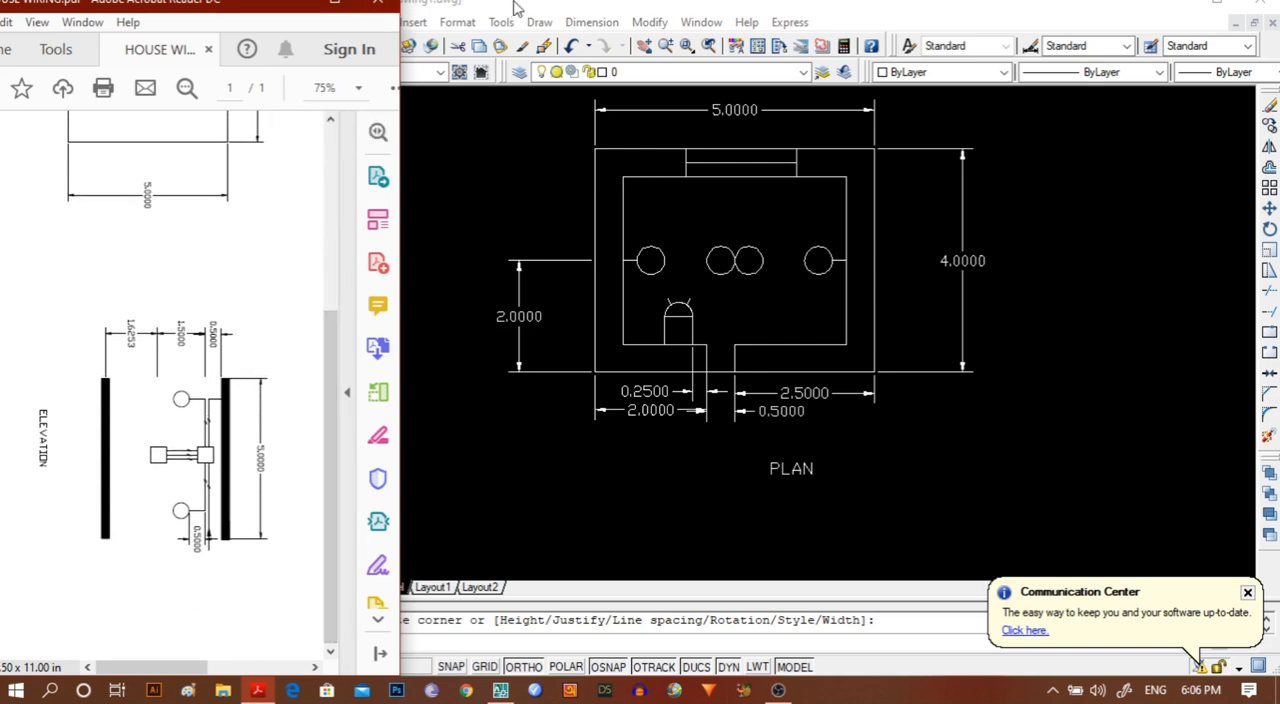
left_click(432, 8)
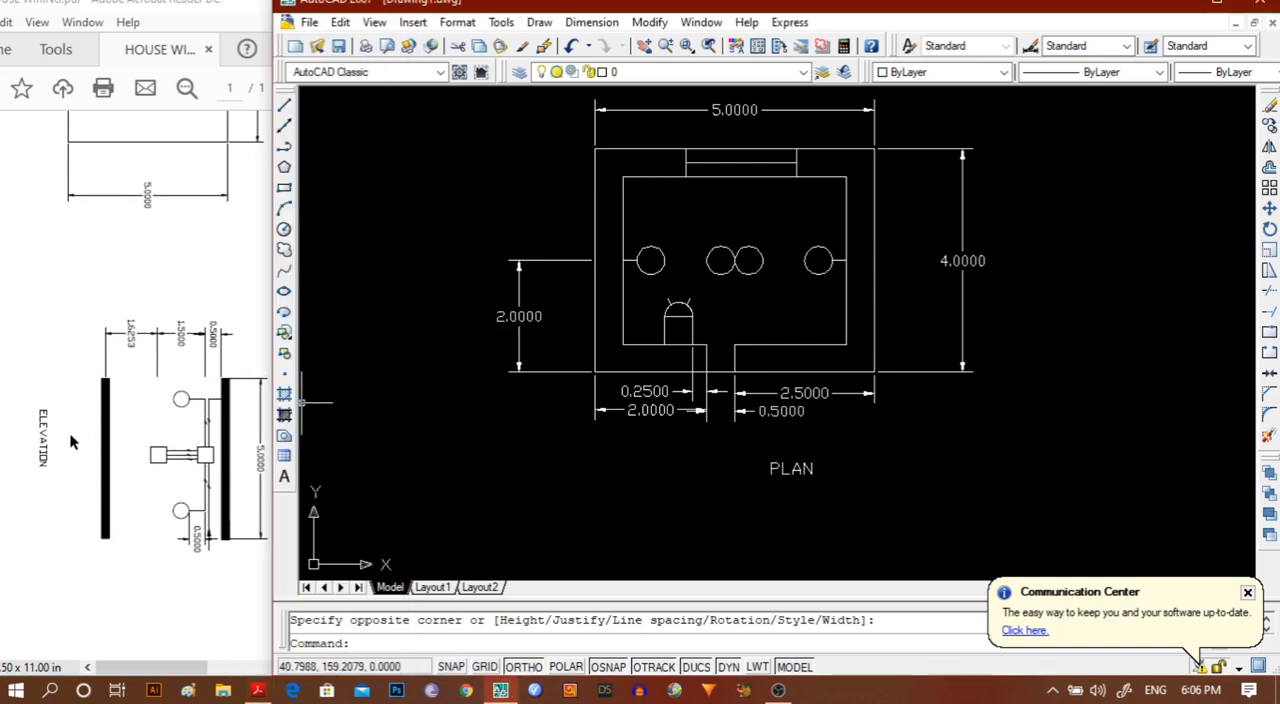
left_click(1247, 594)
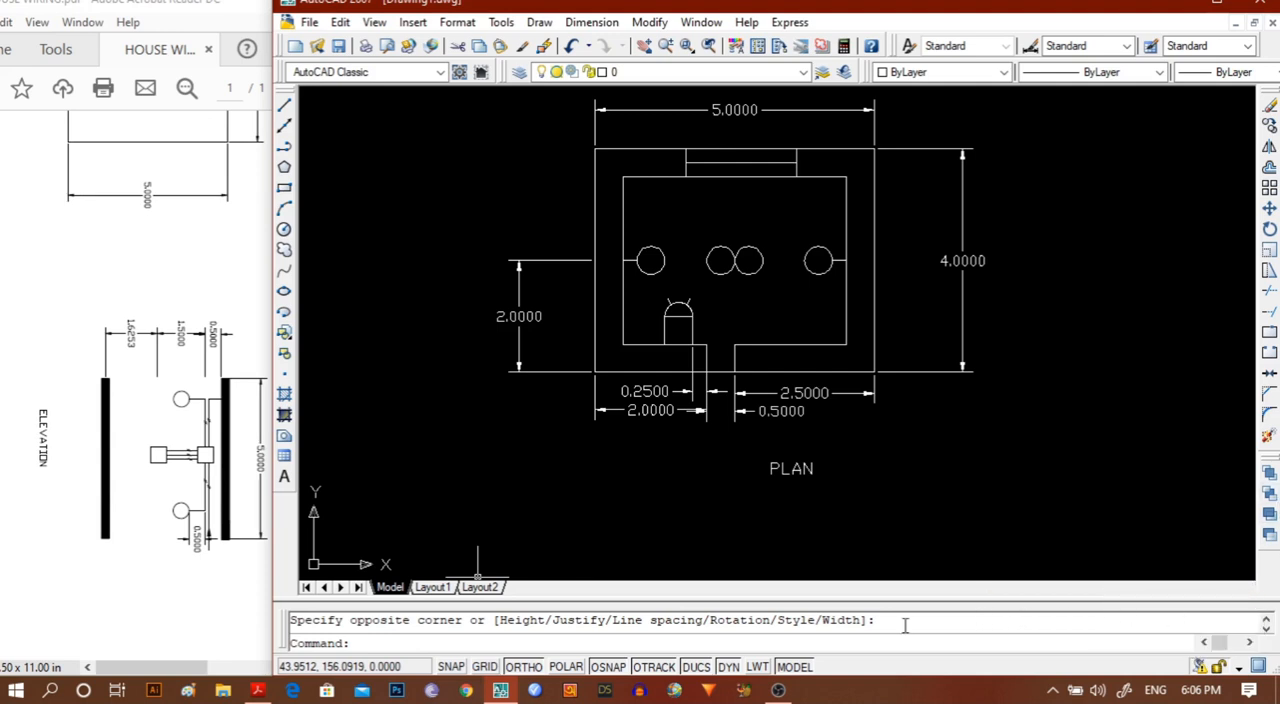
Start a polyline in the empty area right of the plan, near the height of its upper wall, with starting and ending width 0.5.
scroll(986, 463, "up", 2)
scroll(984, 466, "down", 3)
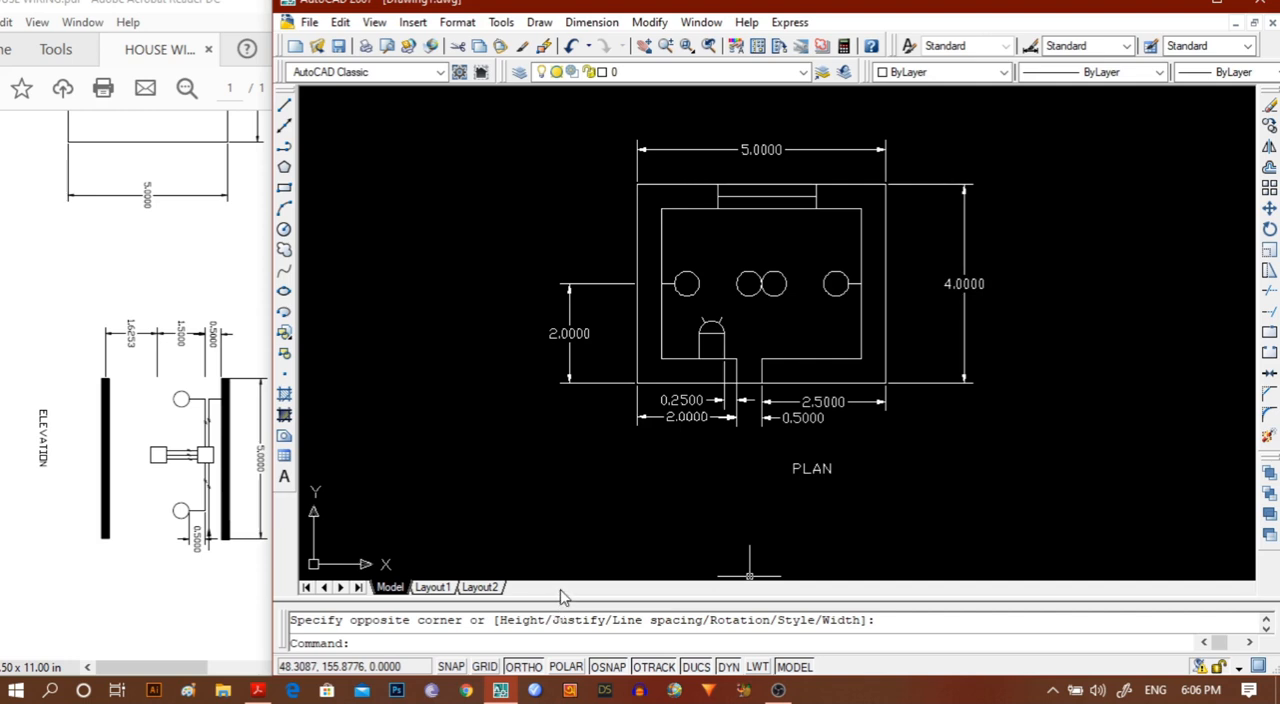
scroll(787, 431, "down", 3)
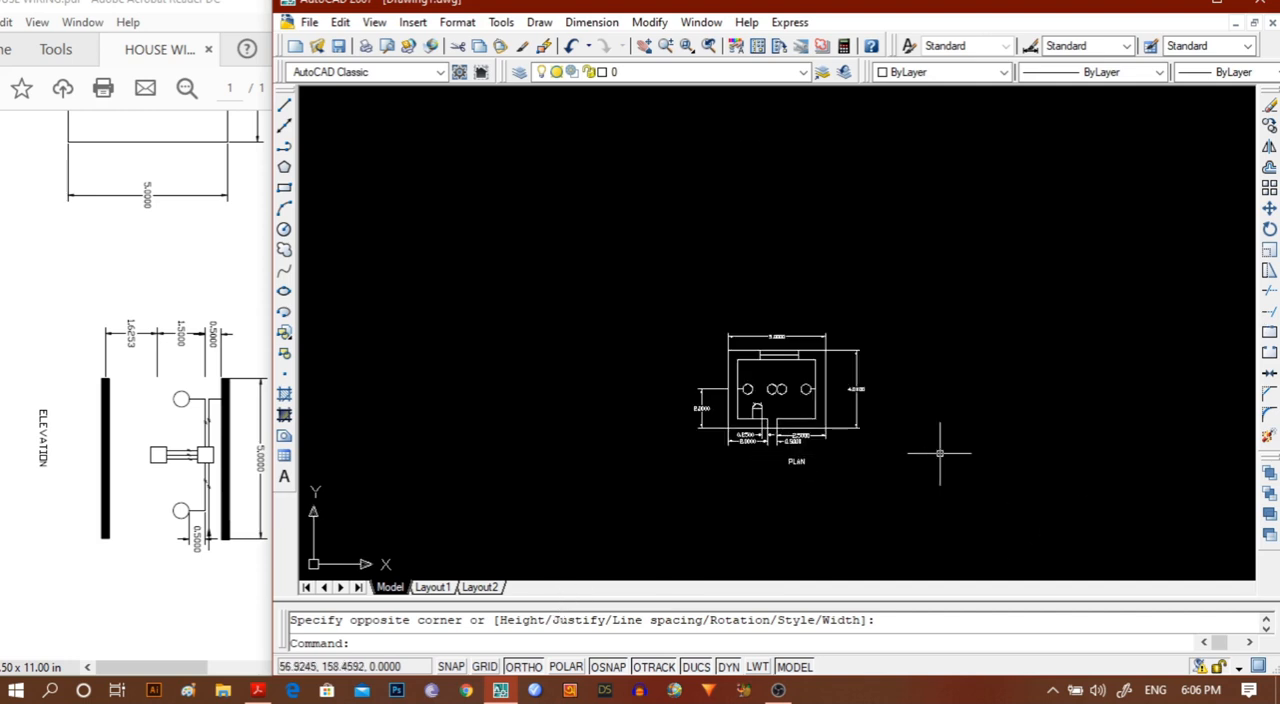
mouse_move(939, 453)
middle_mouse_down()
mouse_move(720, 354)
mouse_move(777, 451)
mouse_move(815, 462)
mouse_move(797, 428)
mouse_move(898, 410)
middle_mouse_up()
scroll(716, 351, "up", 3)
scroll(815, 462, "down", 2)
scroll(815, 455, "up", 3)
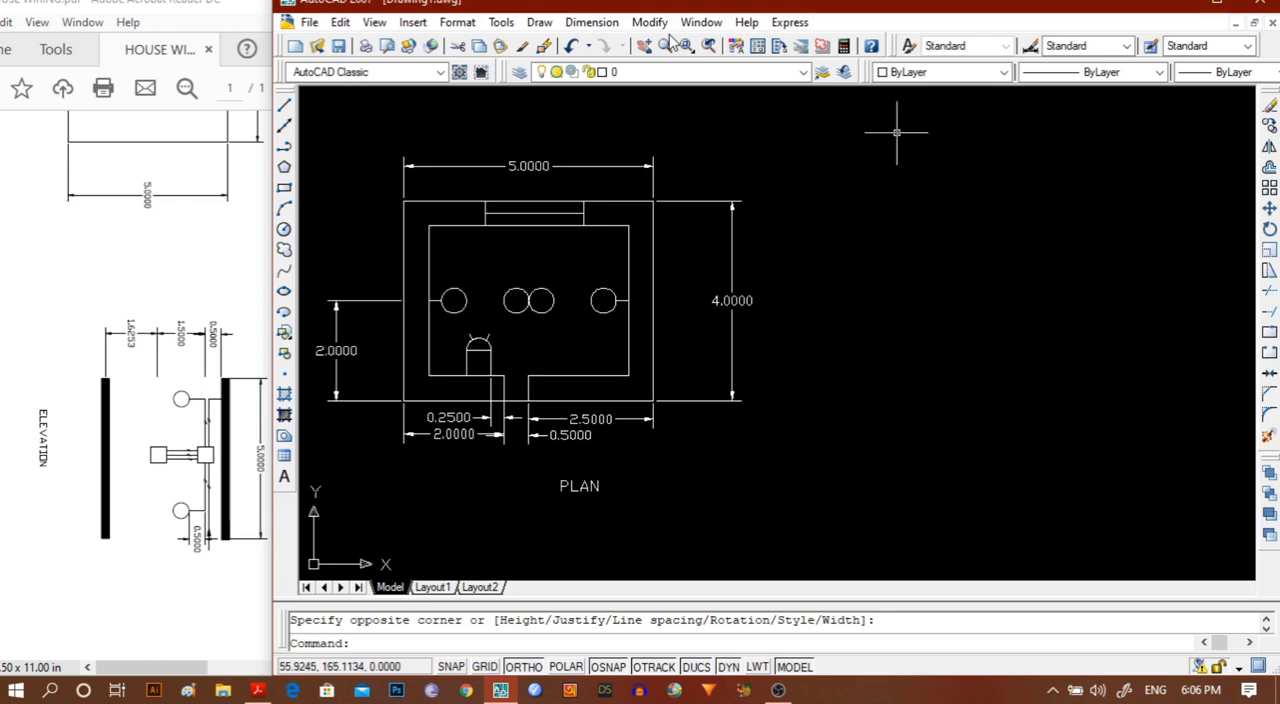
left_click(284, 147)
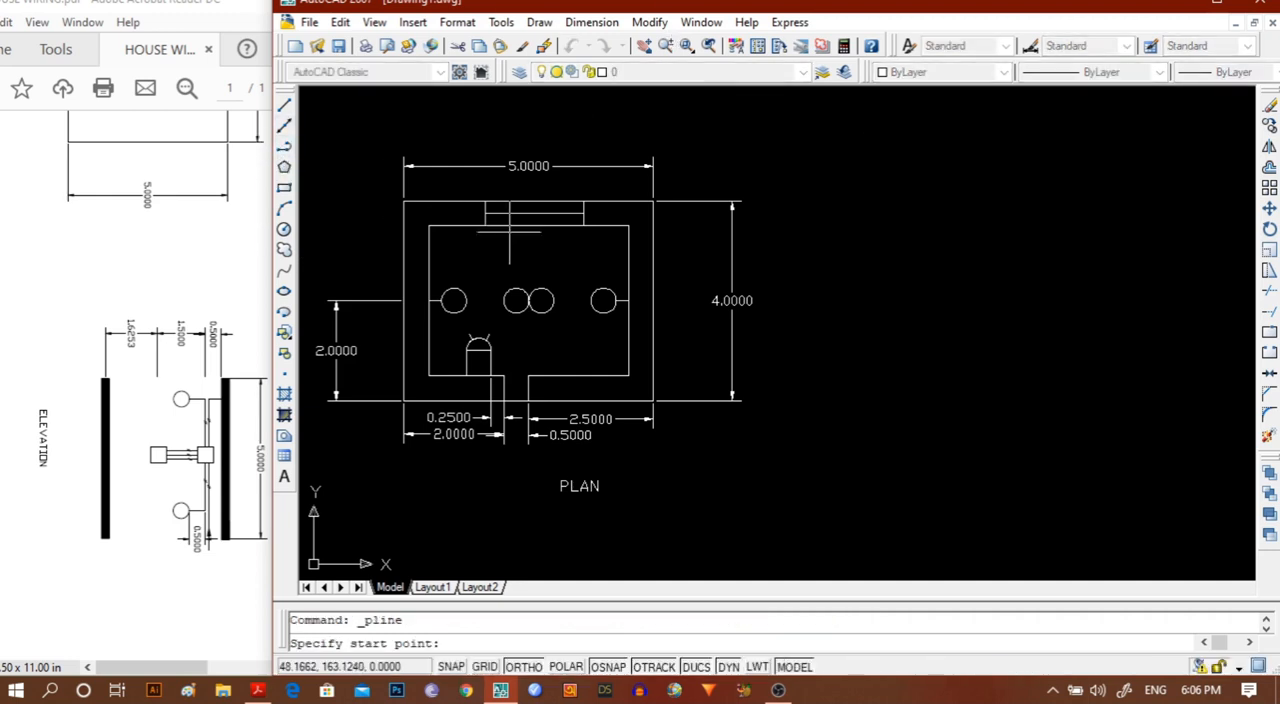
left_click(834, 197)
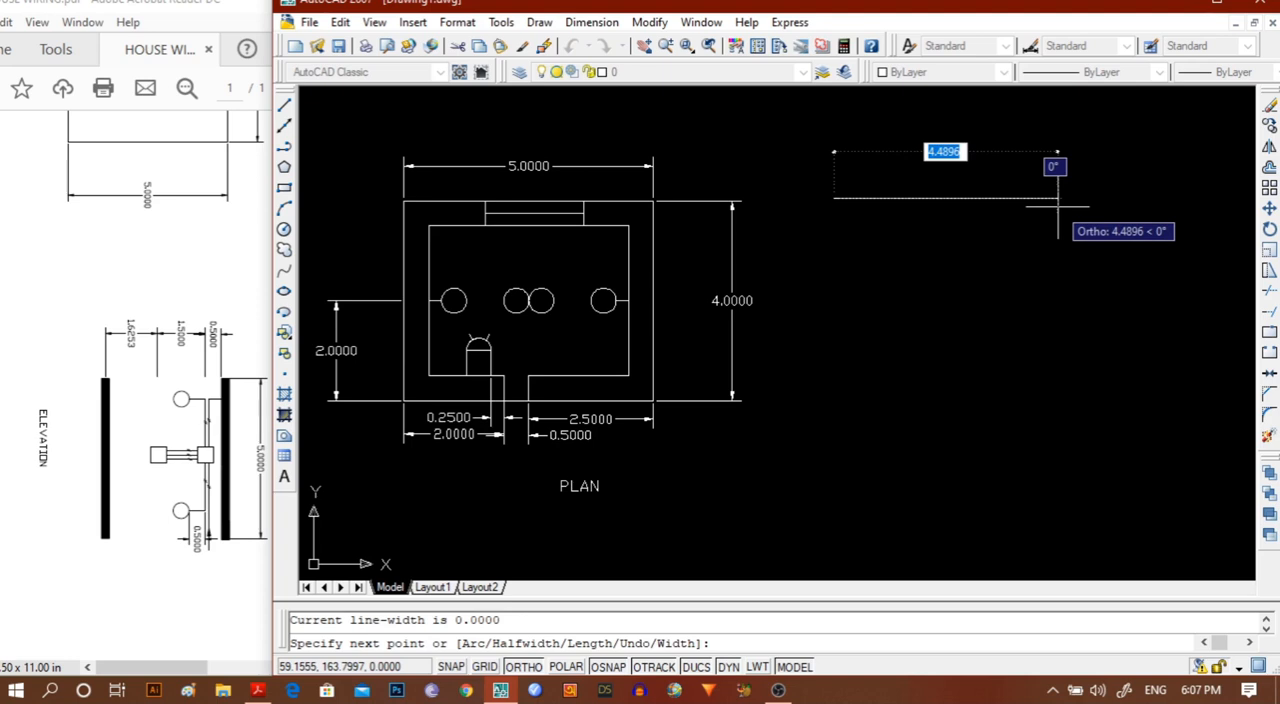
type("W")
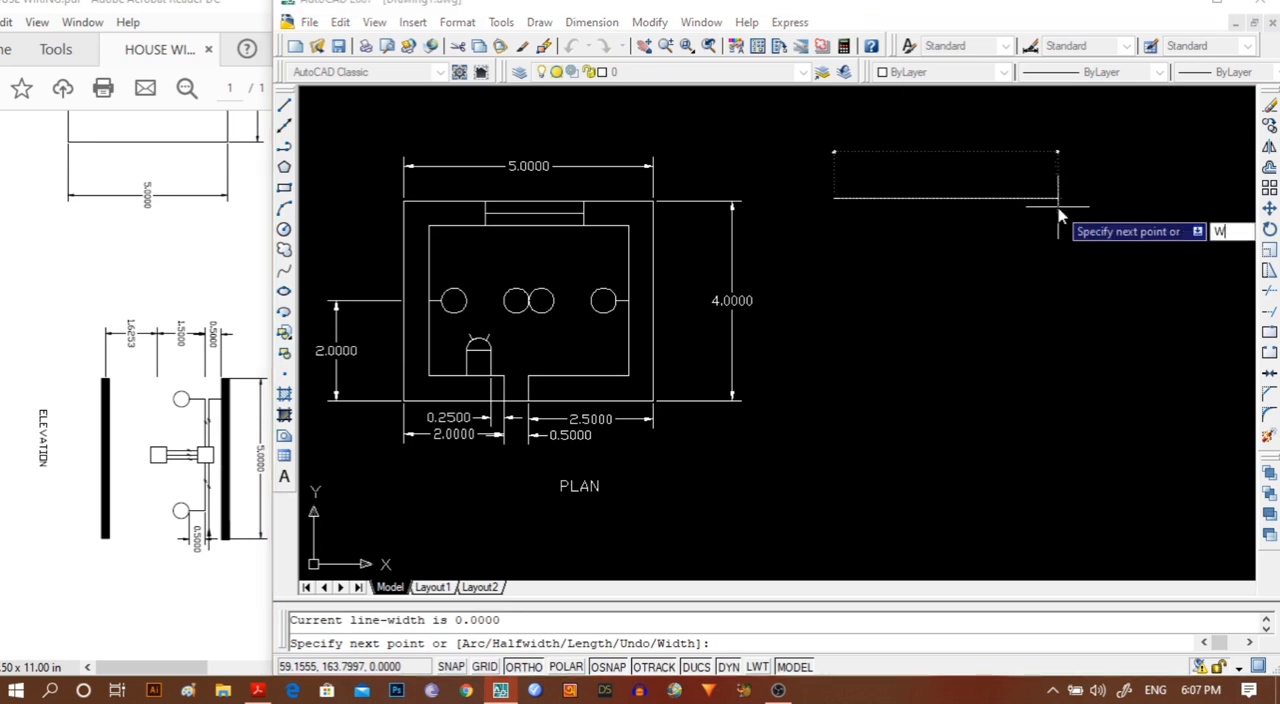
key("Return")
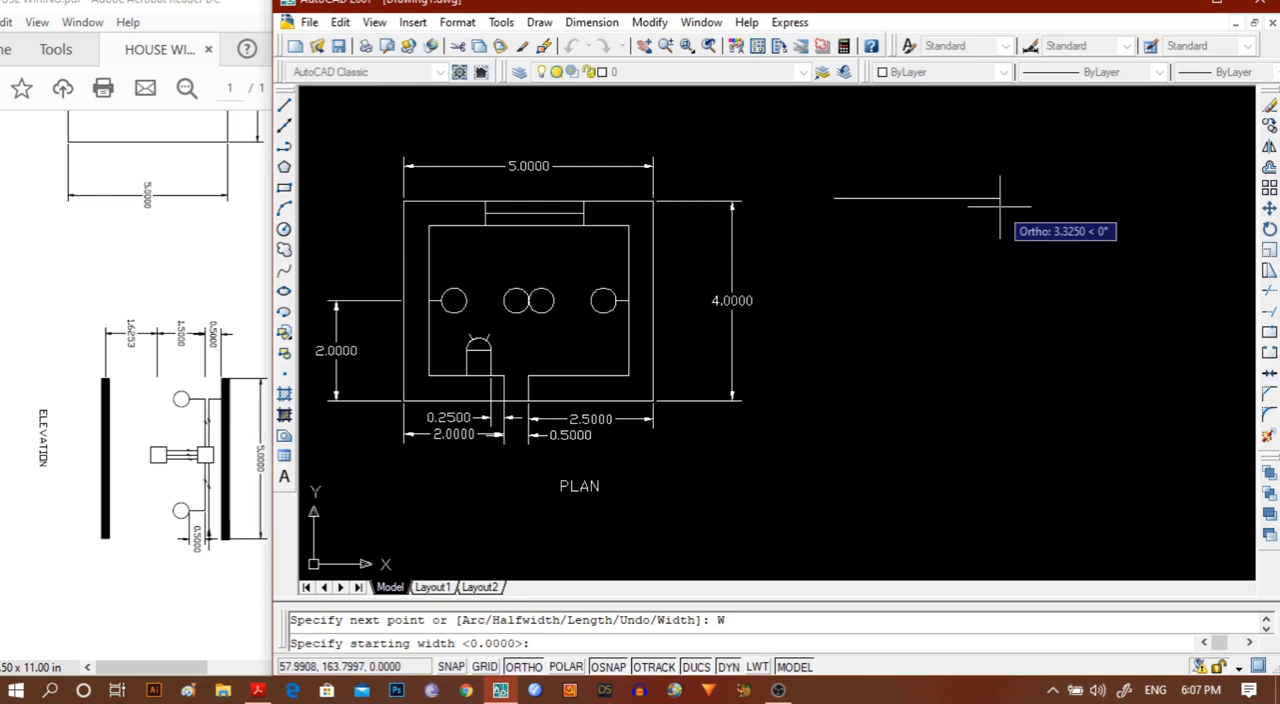
type(".5")
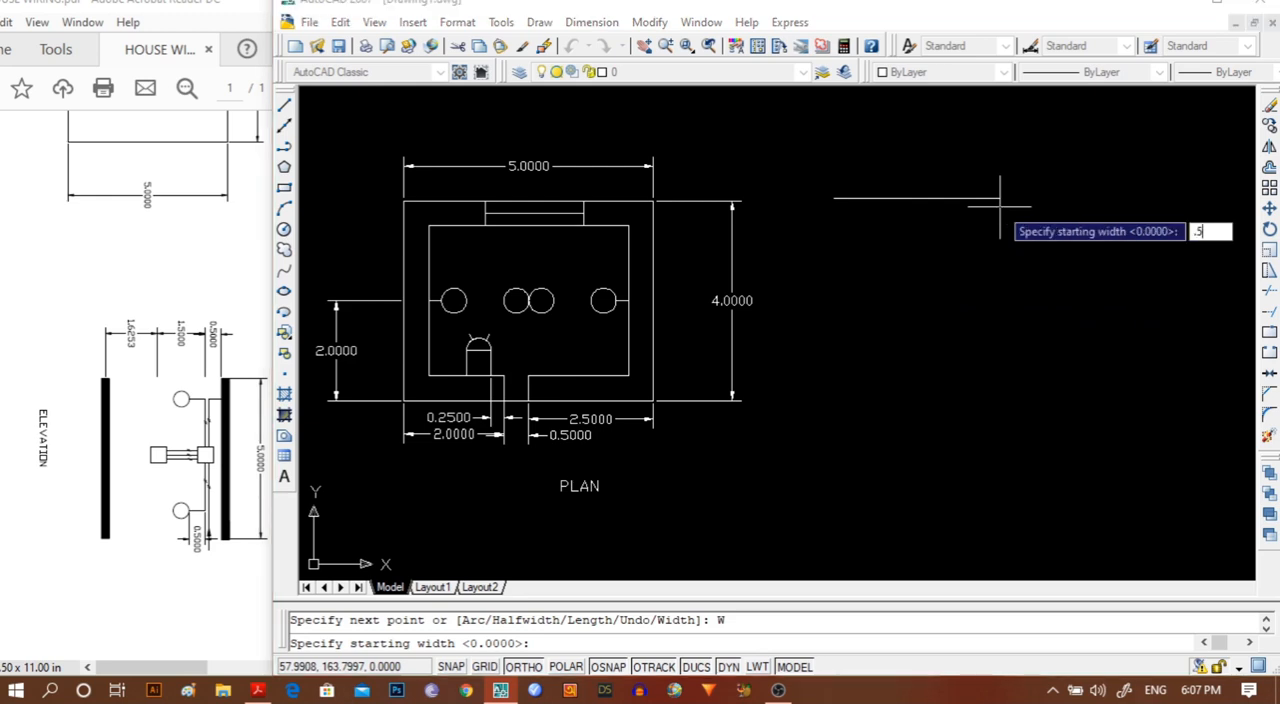
key("Return")
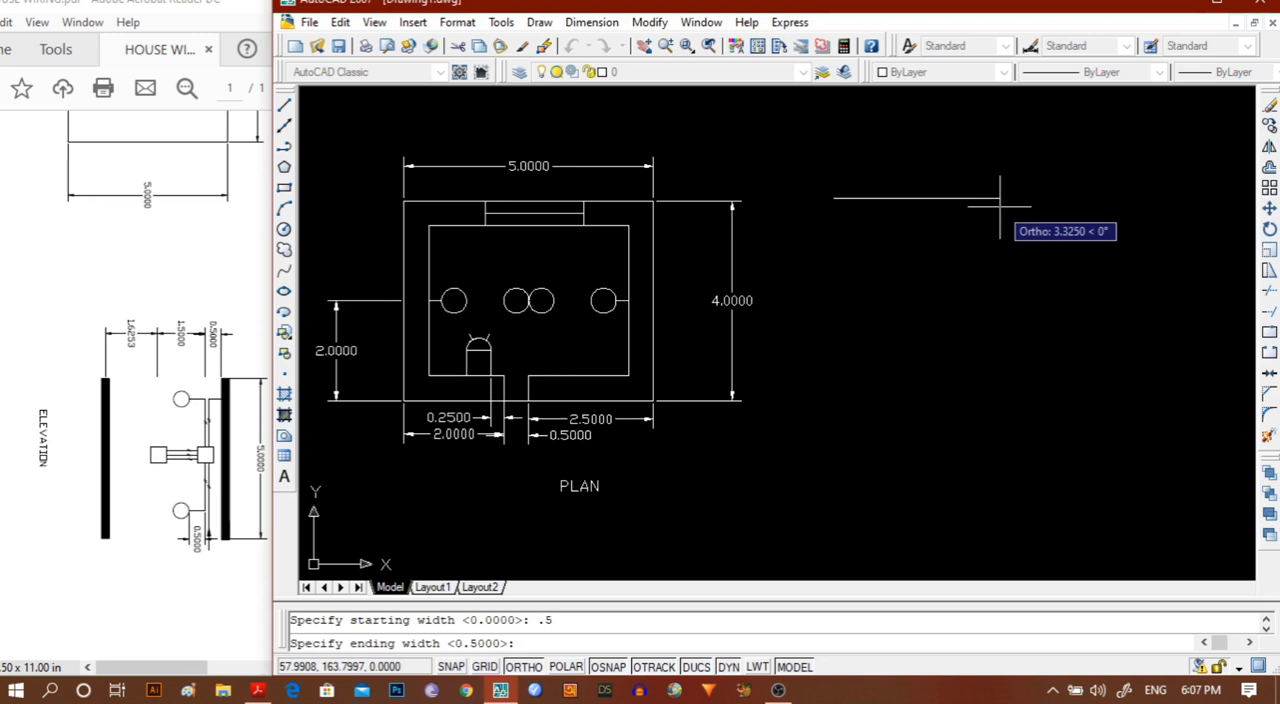
type(".5")
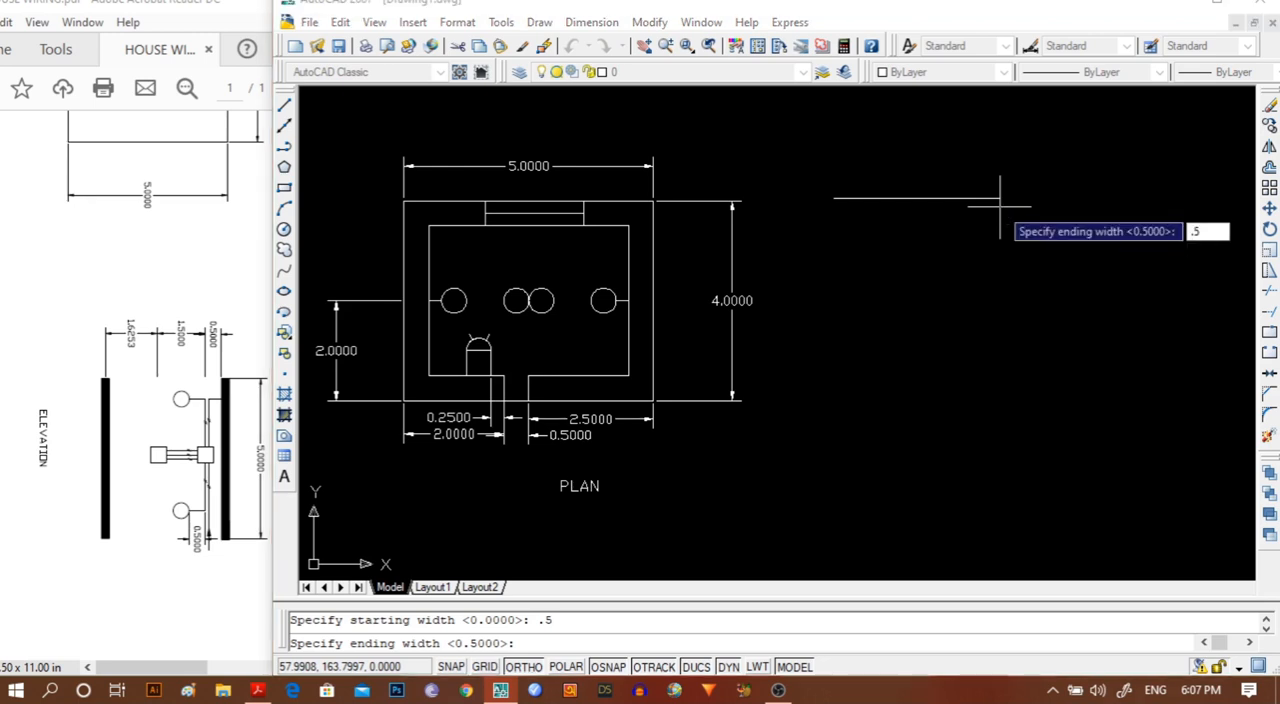
key("Return")
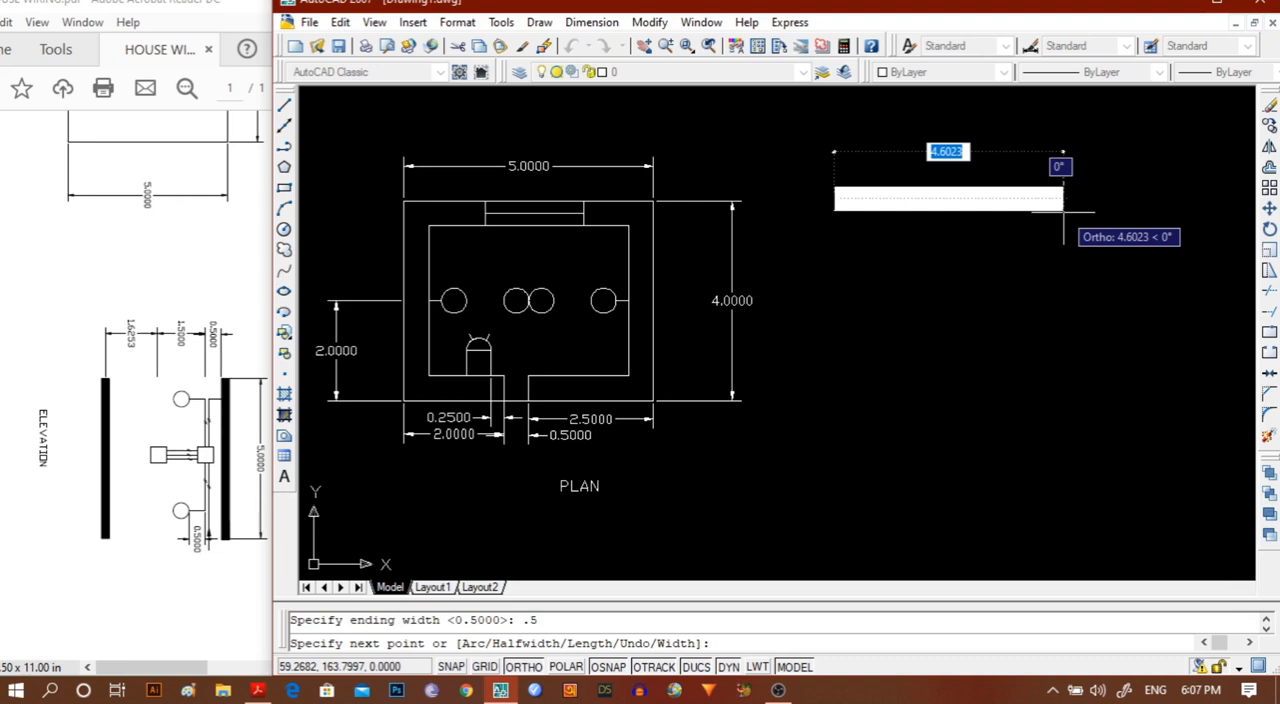
Complete the thick polyline as a single horizontal segment with a length of 5.
type("L")
key("Return")
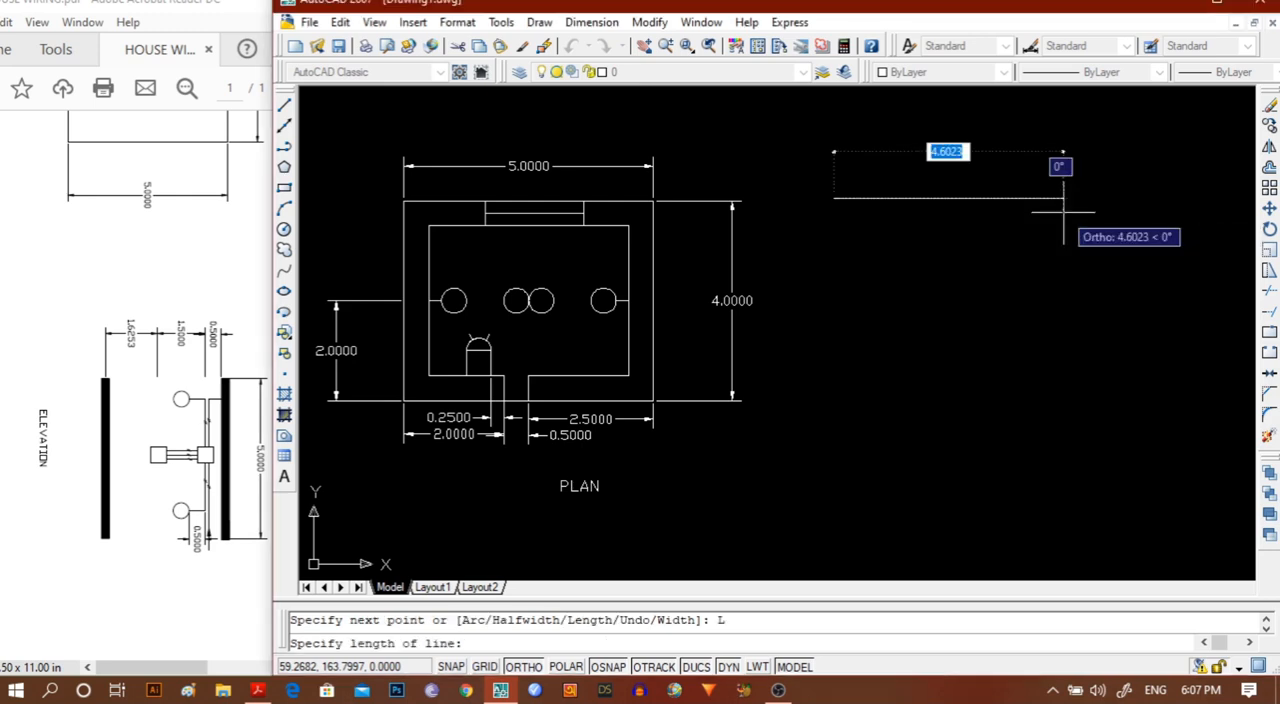
type("5")
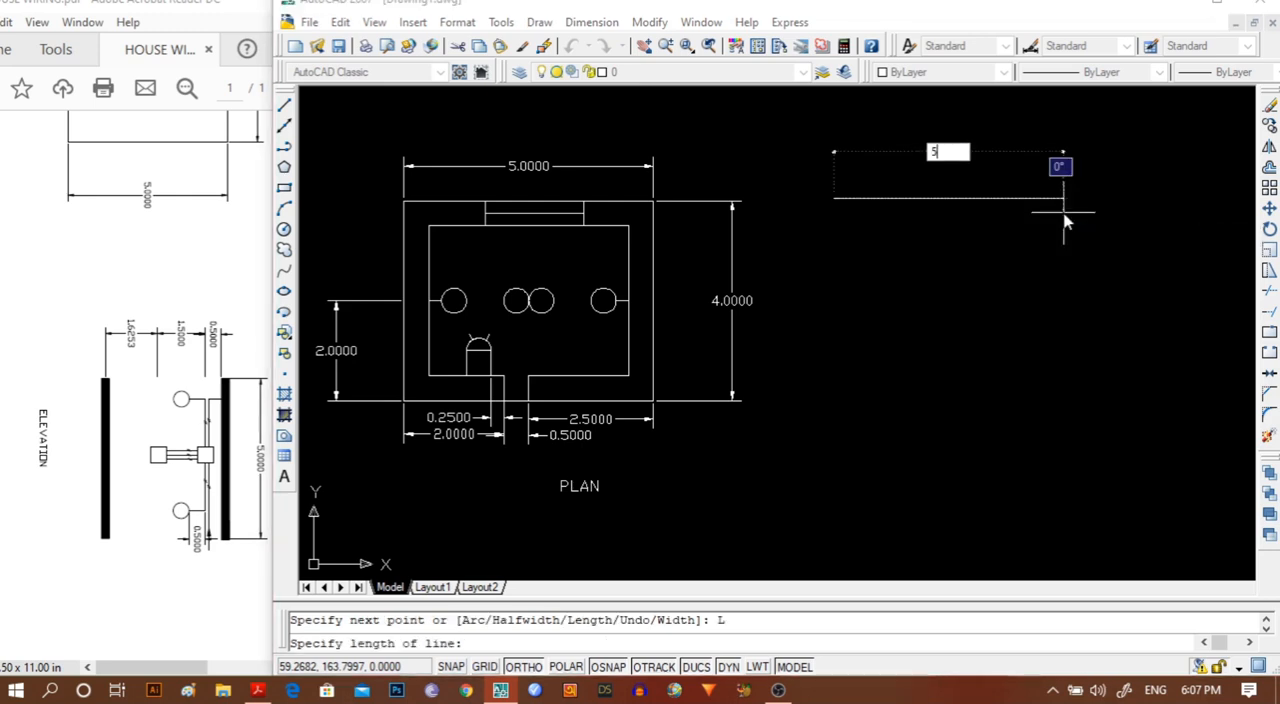
key("Return")
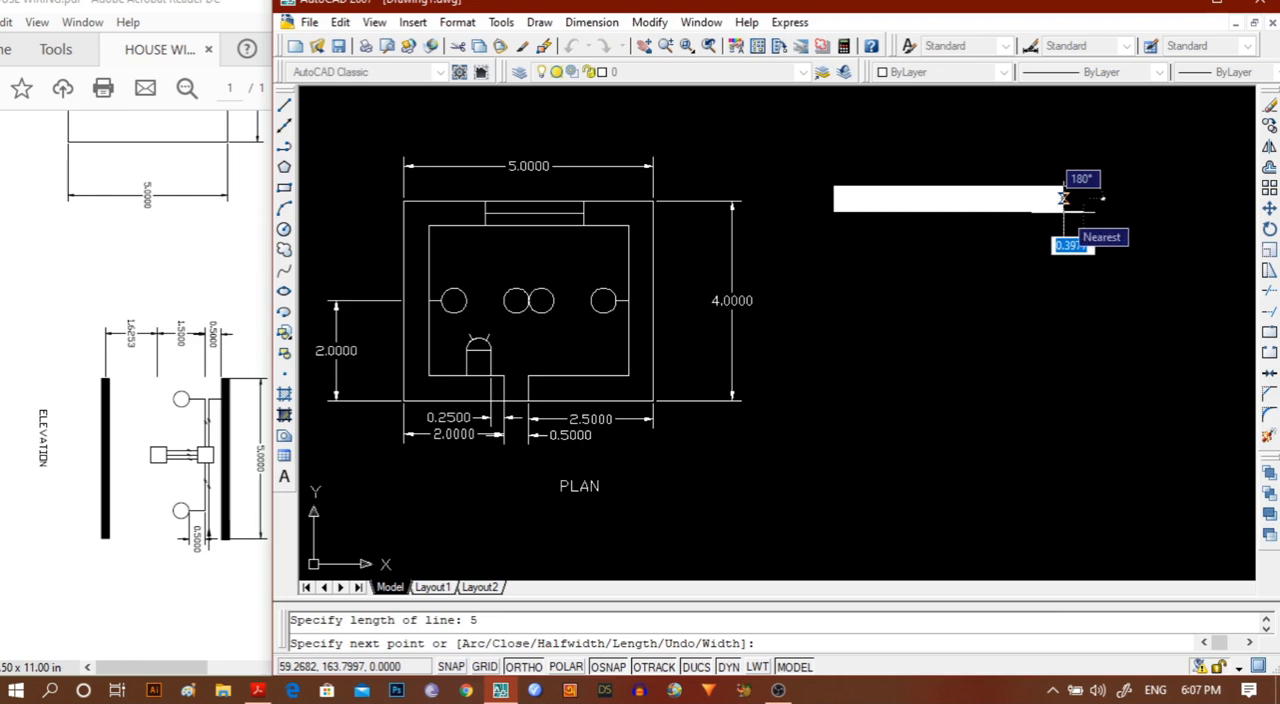
key("Escape")
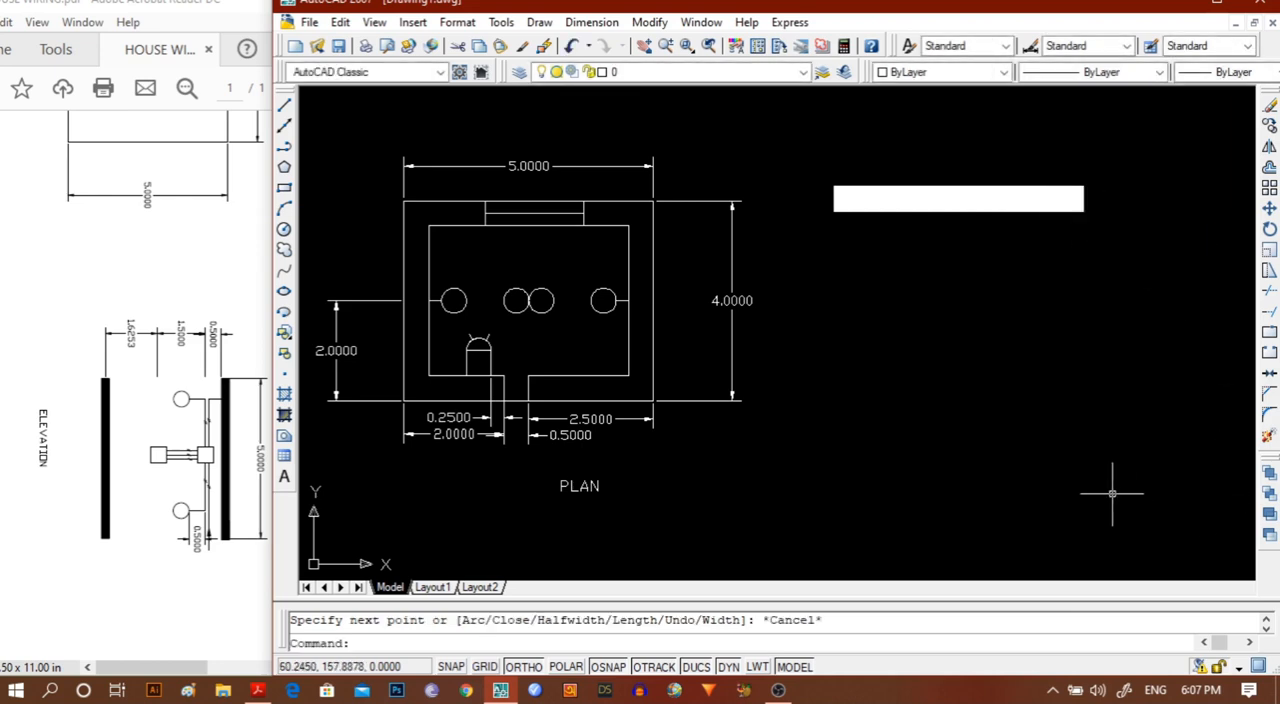
left_click(605, 25)
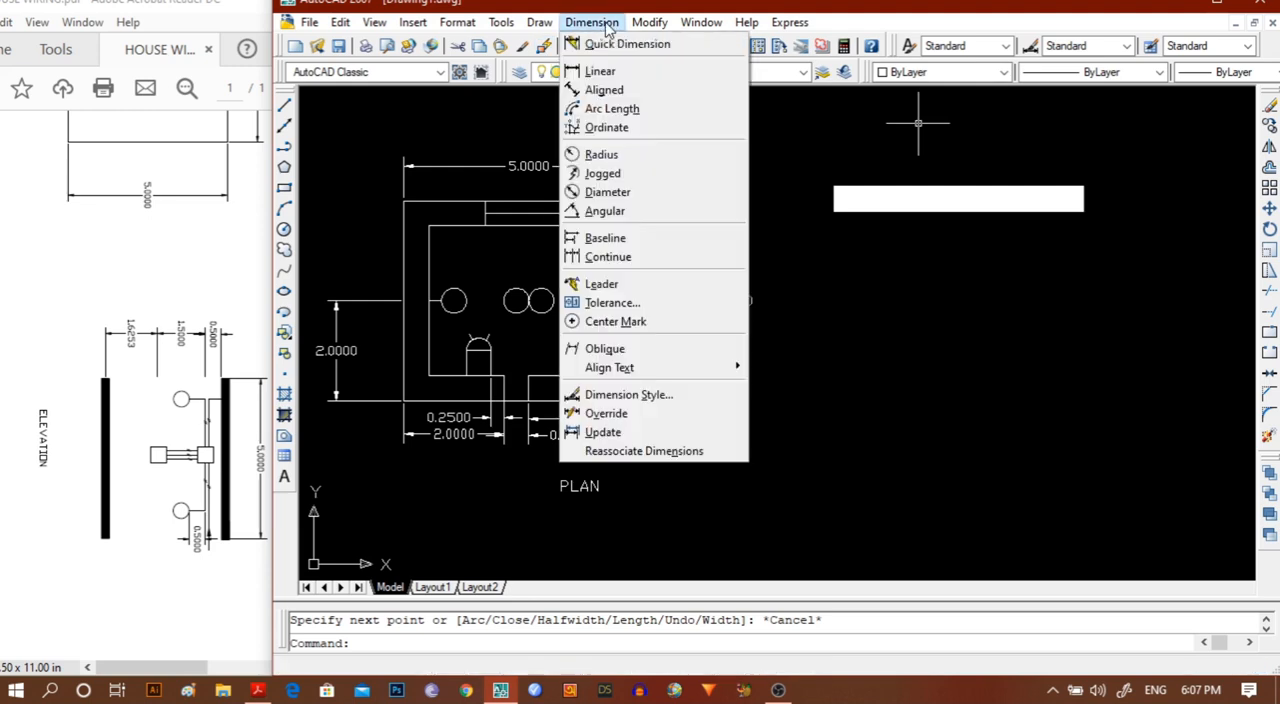
left_click(600, 71)
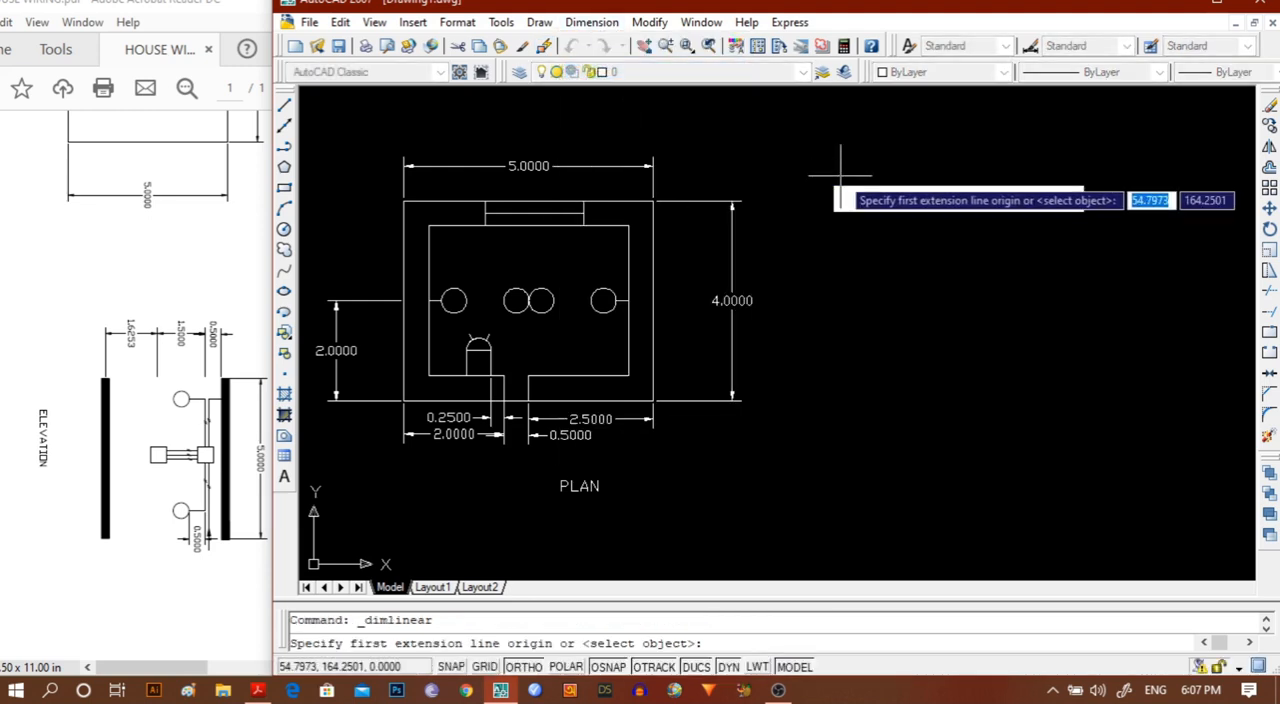
scroll(836, 176, "up", 4)
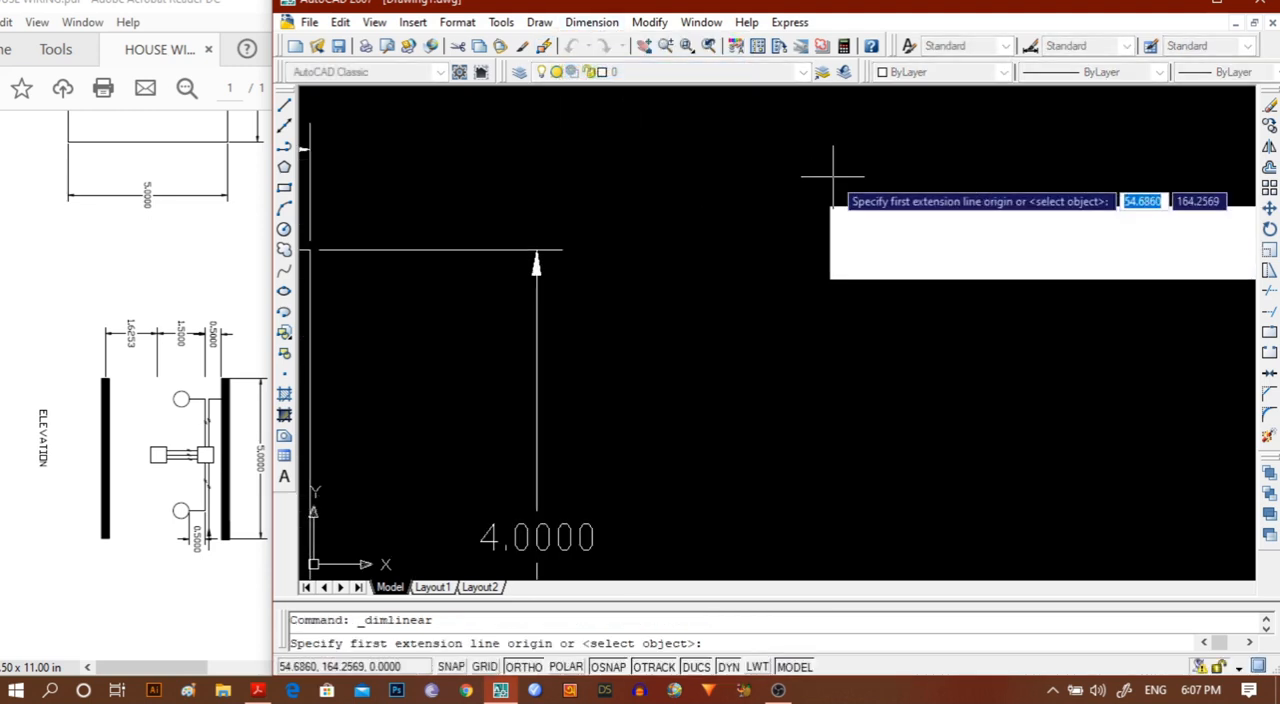
mouse_move(837, 337)
middle_mouse_down()
mouse_move(619, 352)
mouse_move(446, 323)
middle_mouse_up()
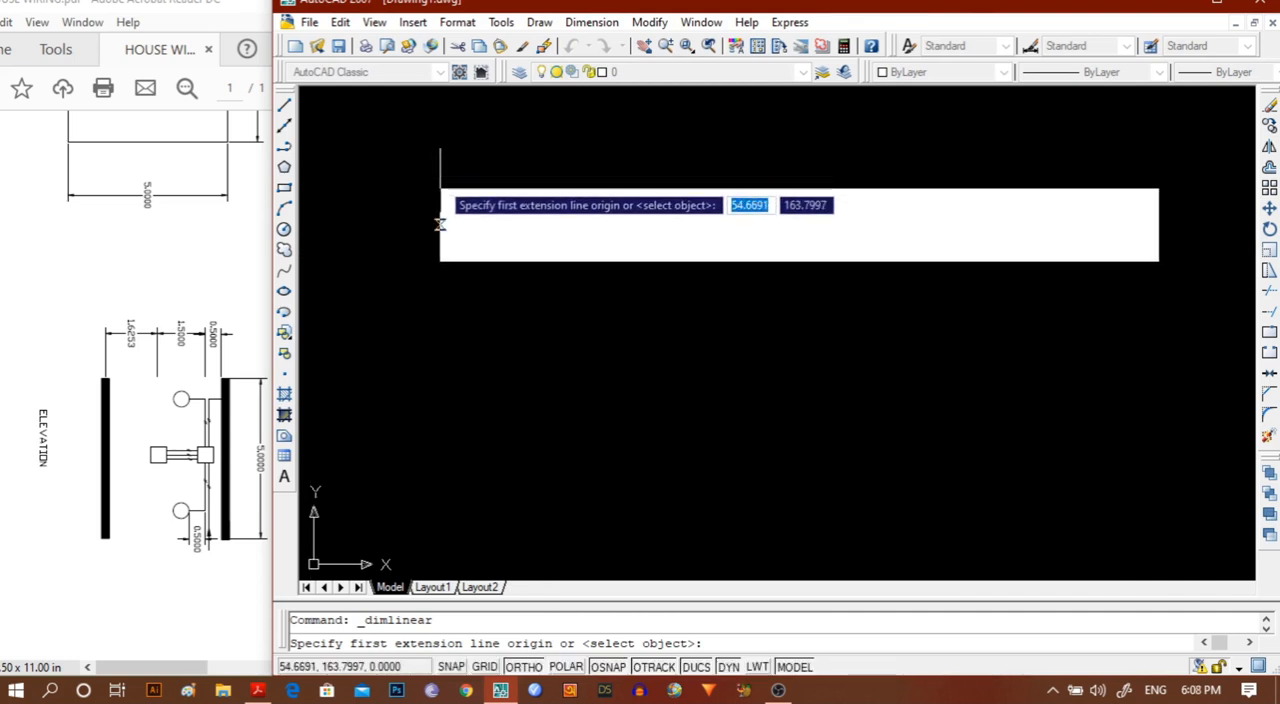
left_click(442, 188)
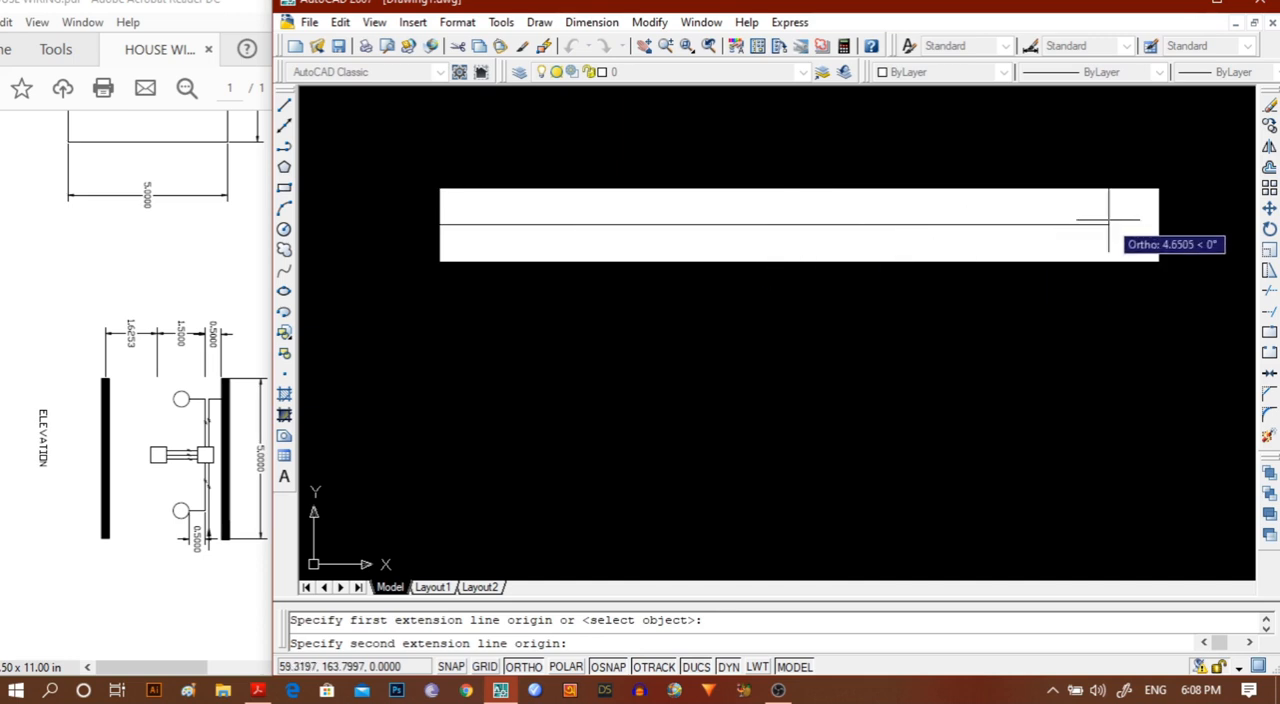
left_click(1158, 224)
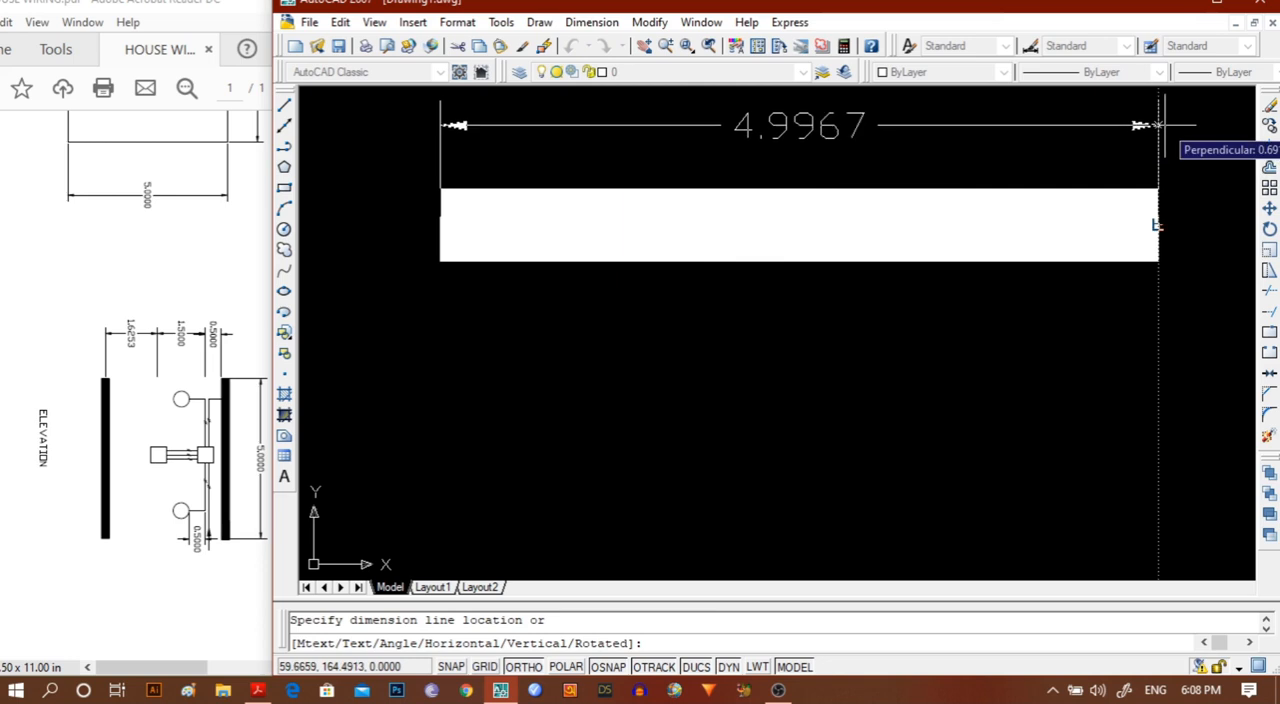
key("Escape")
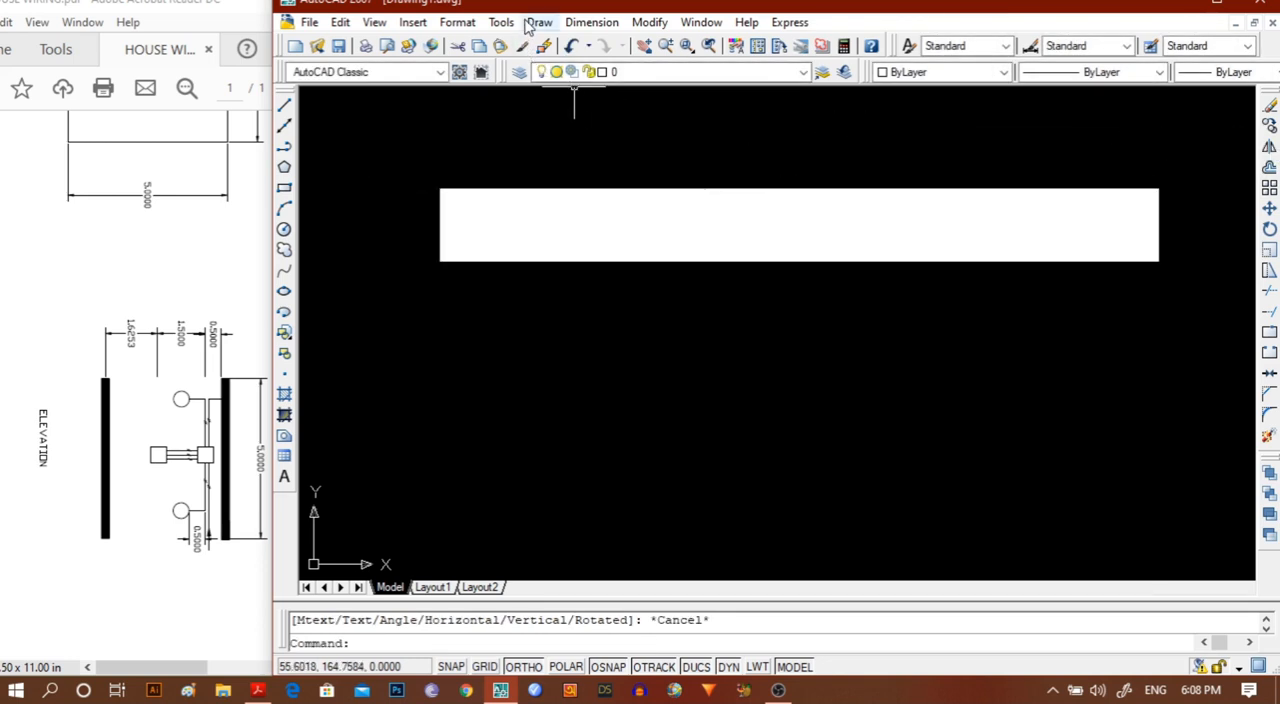
Add a linear dimension for the full length of the thick horizontal bar, placed just above it.
scroll(503, 304, "up", 2)
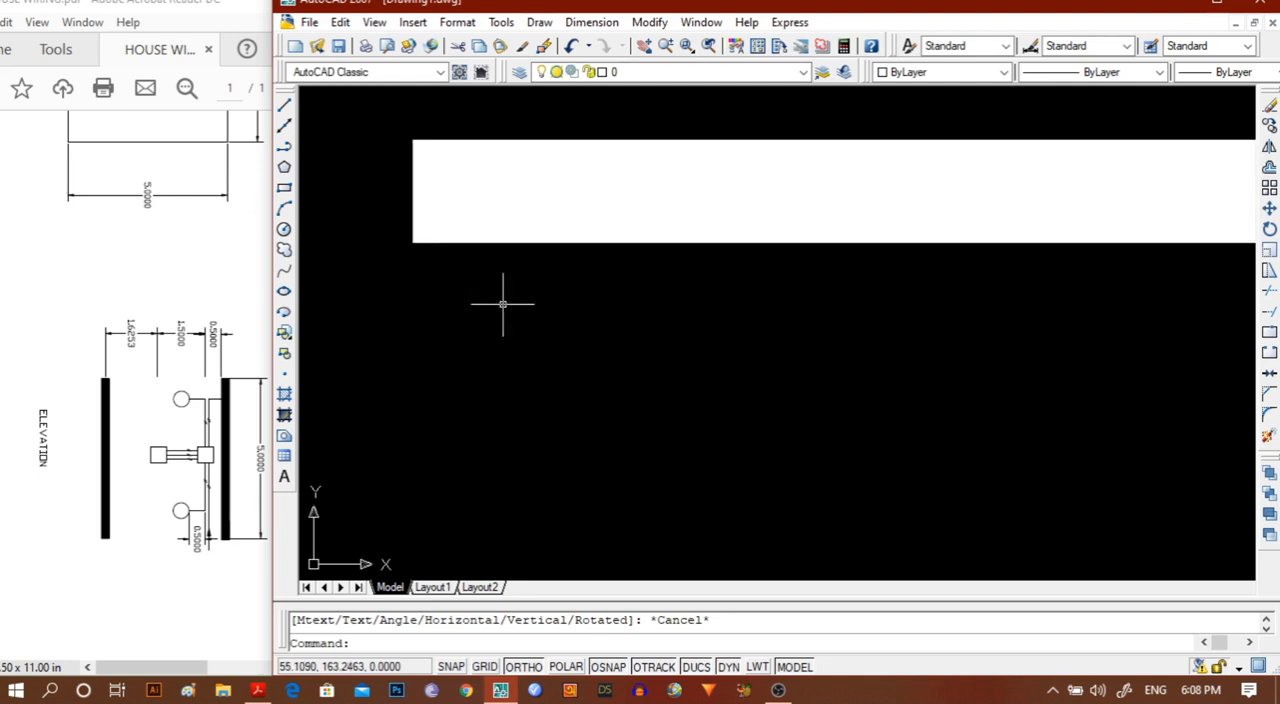
scroll(506, 297, "down", 3)
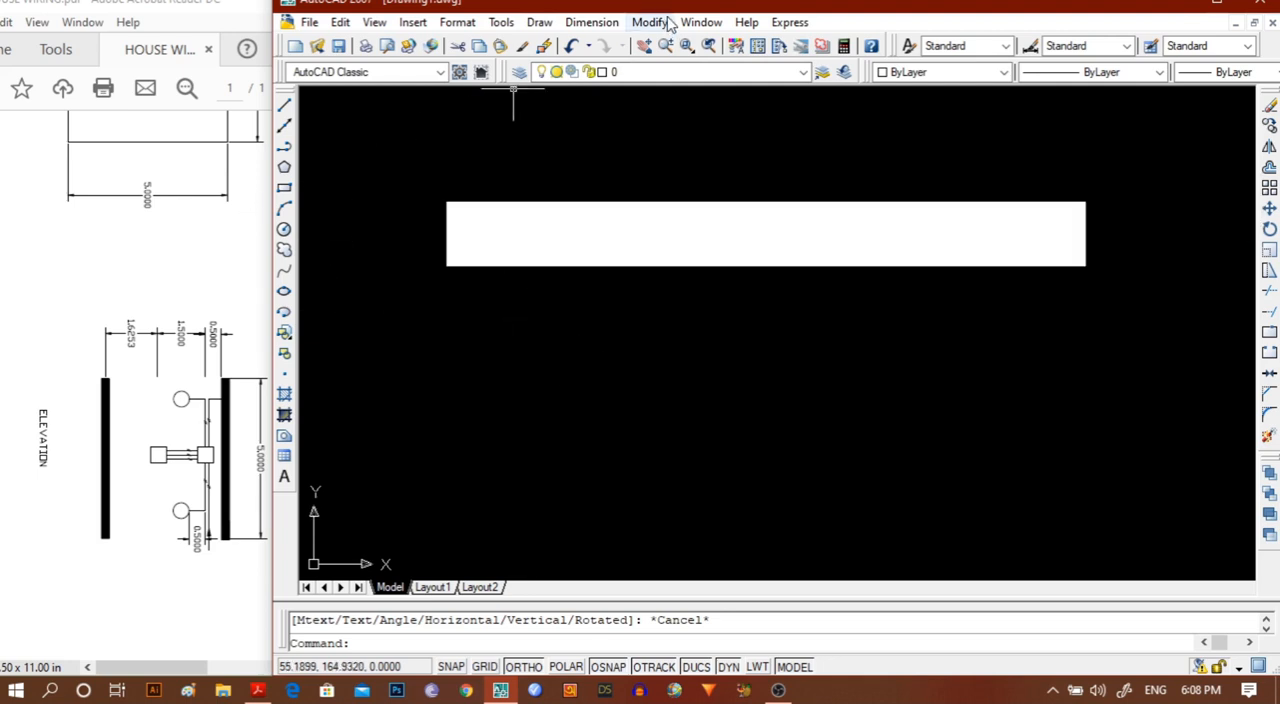
left_click(591, 22)
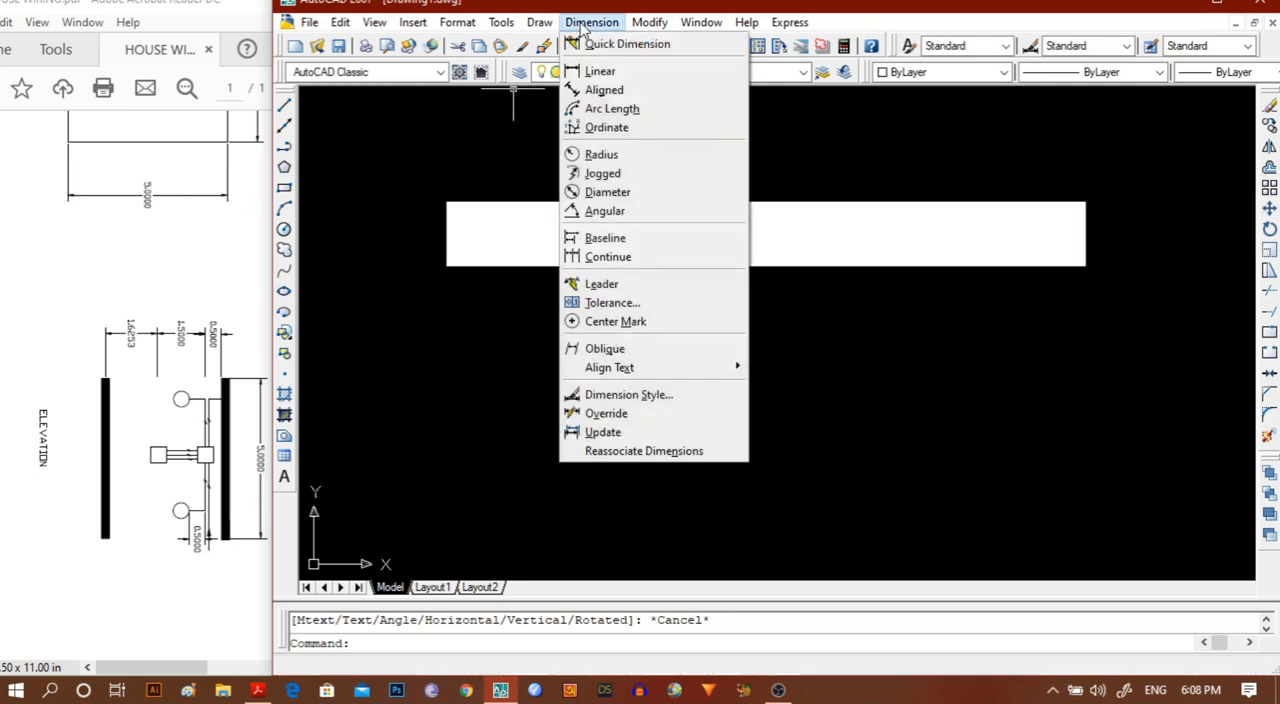
left_click(599, 71)
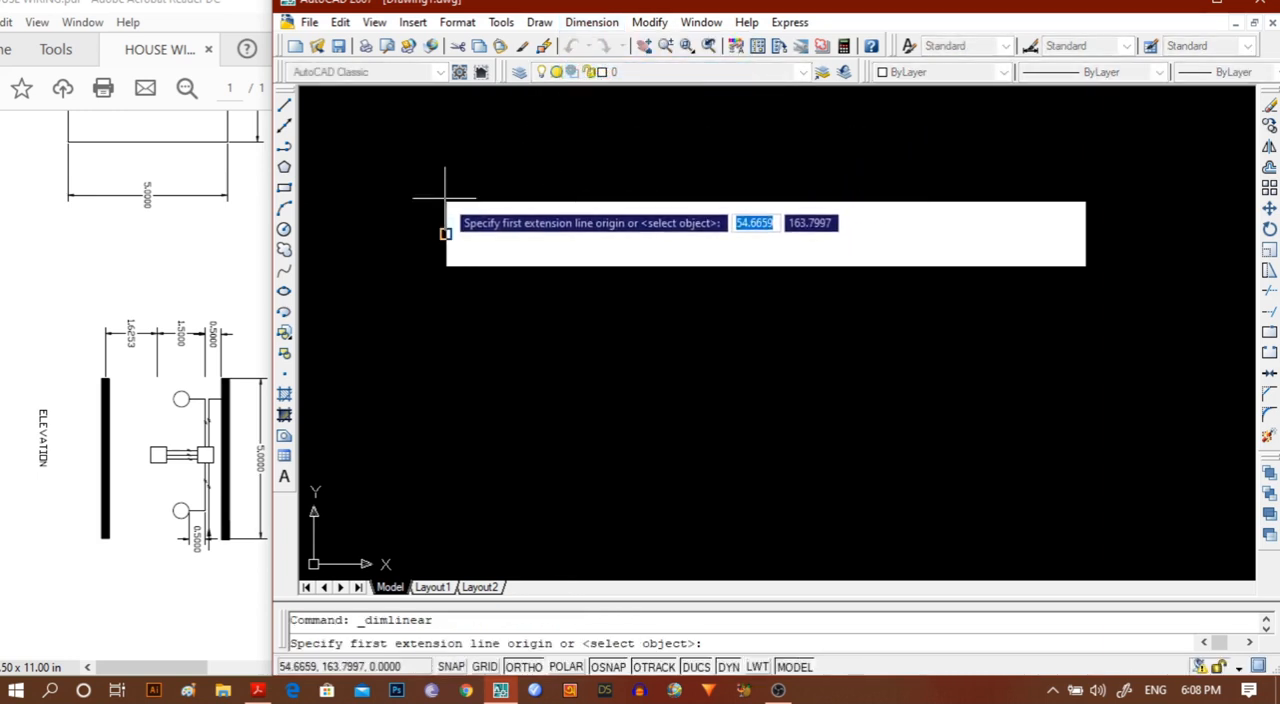
left_click(446, 234)
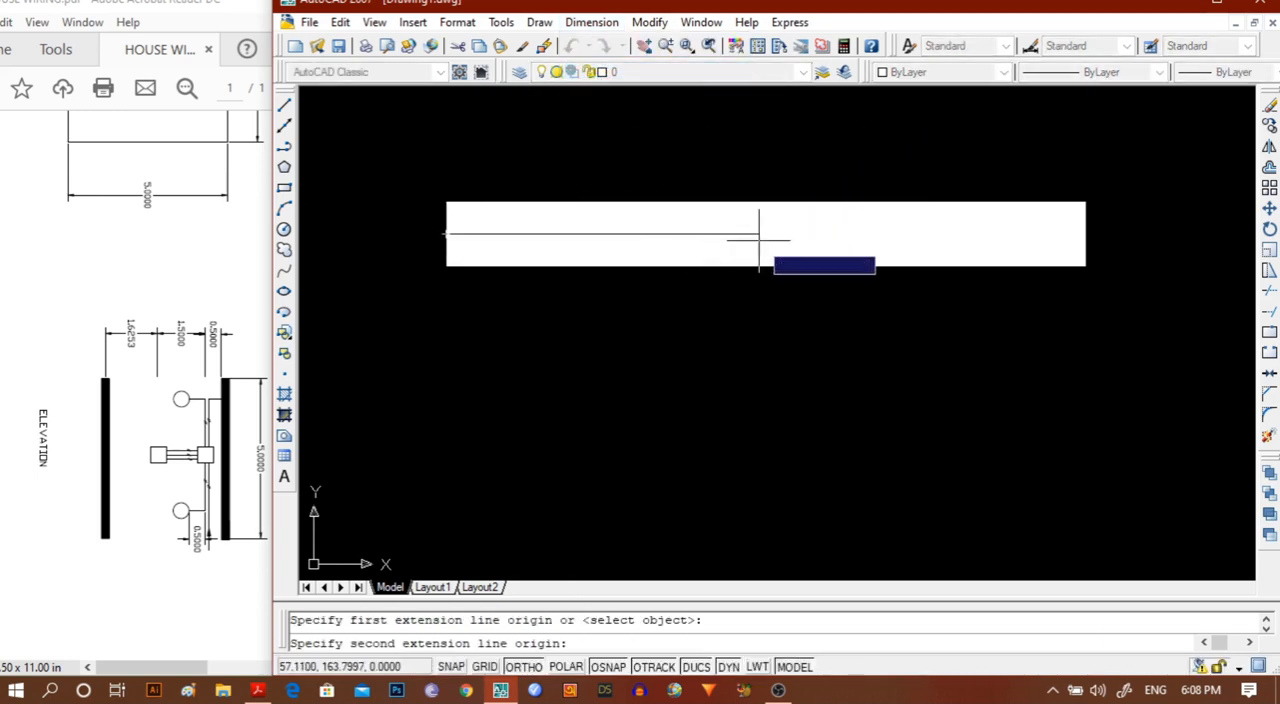
left_click(1086, 234)
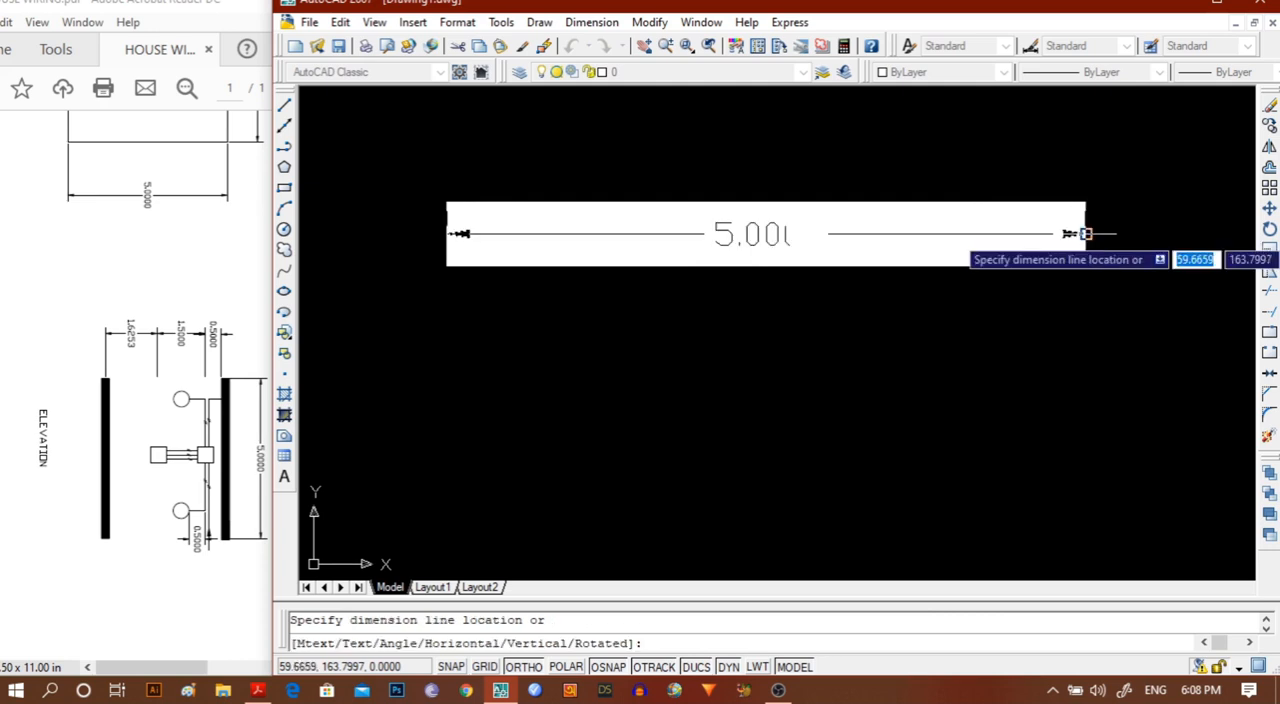
left_click(1086, 146)
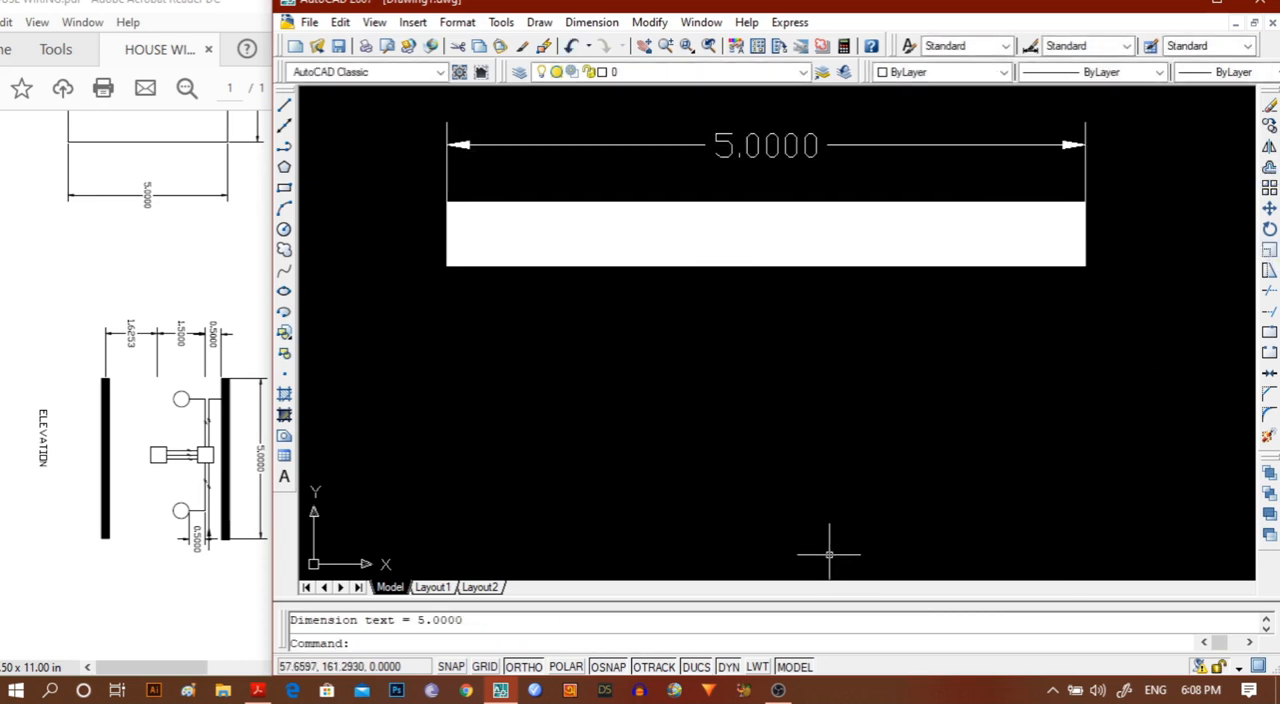
Add a vertical linear dimension of 3 extending downward from the lower-left corner of the thick bar.
scroll(827, 557, "down", 1)
middle_click_drag(827, 557, 974, 354)
scroll(977, 354, "down", 1)
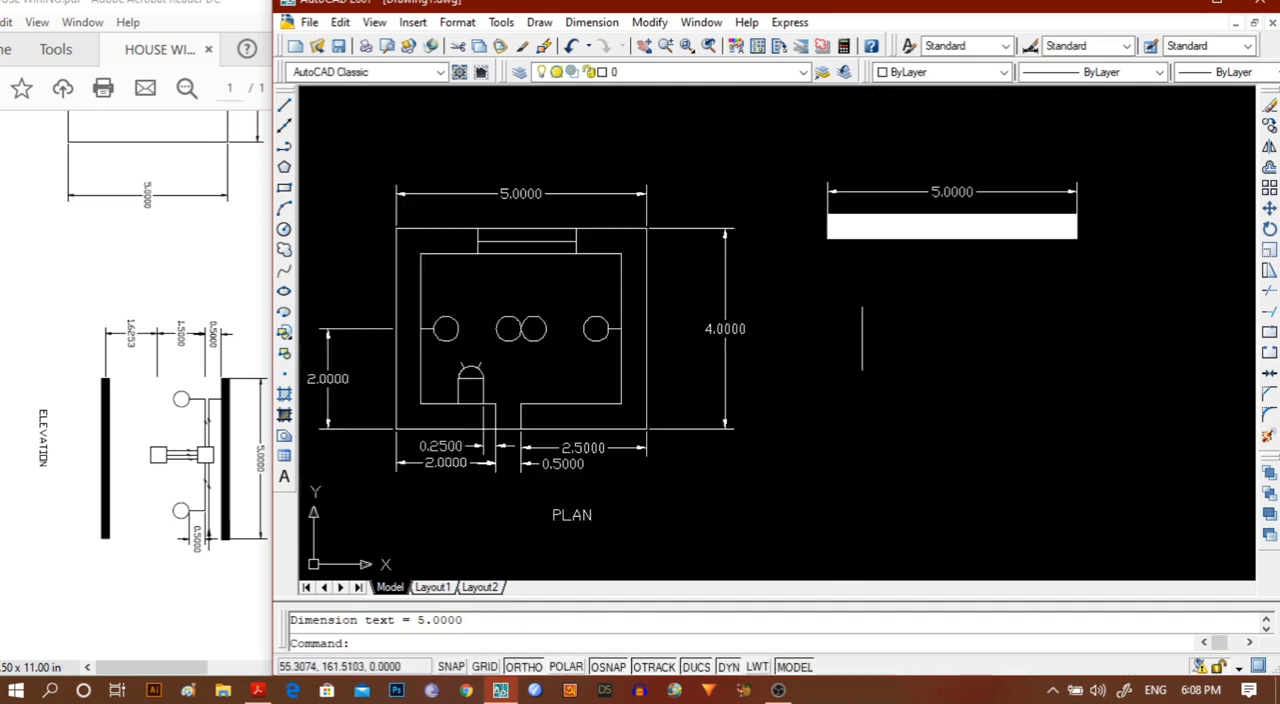
scroll(857, 350, "up", 2)
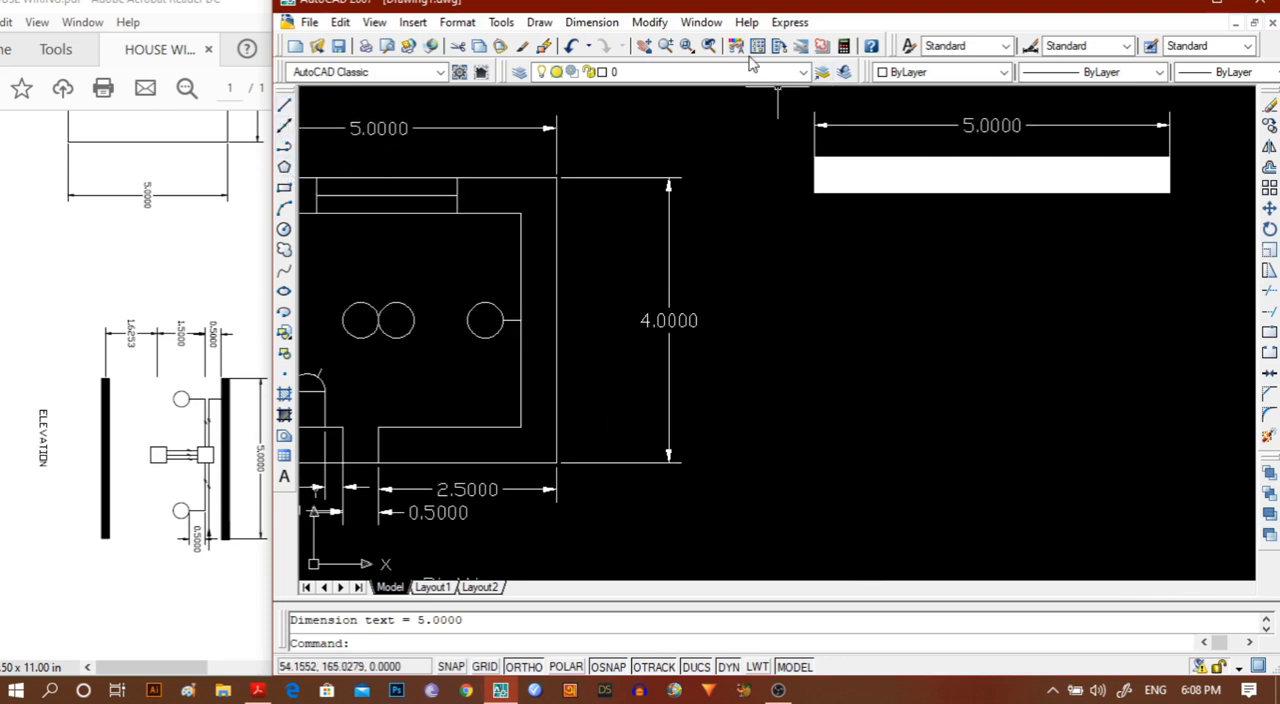
left_click(587, 24)
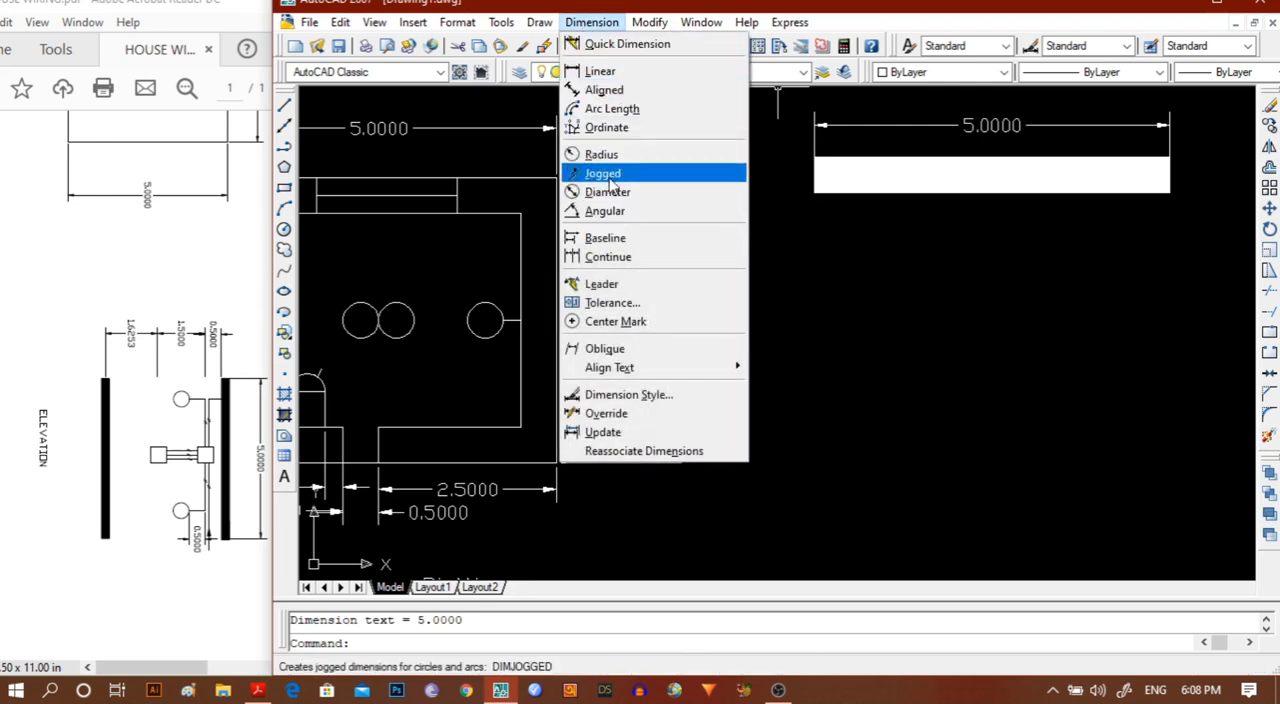
left_click(600, 71)
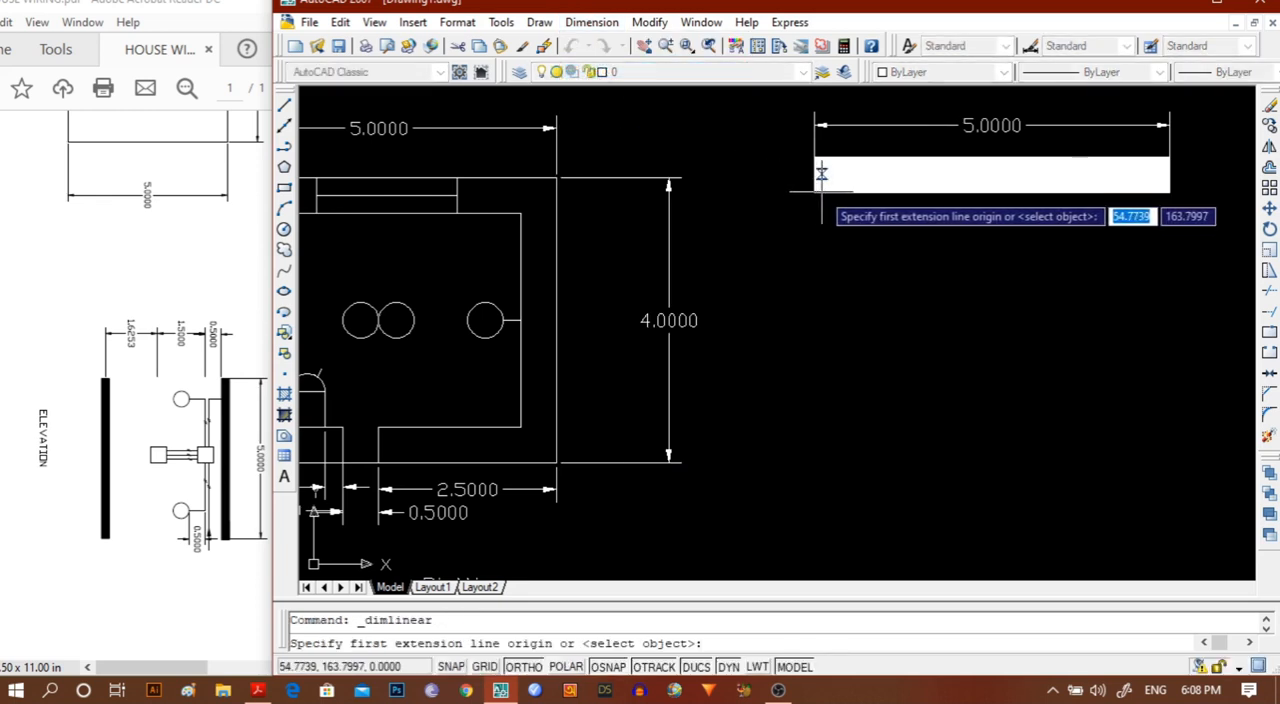
scroll(813, 197, "up", 3)
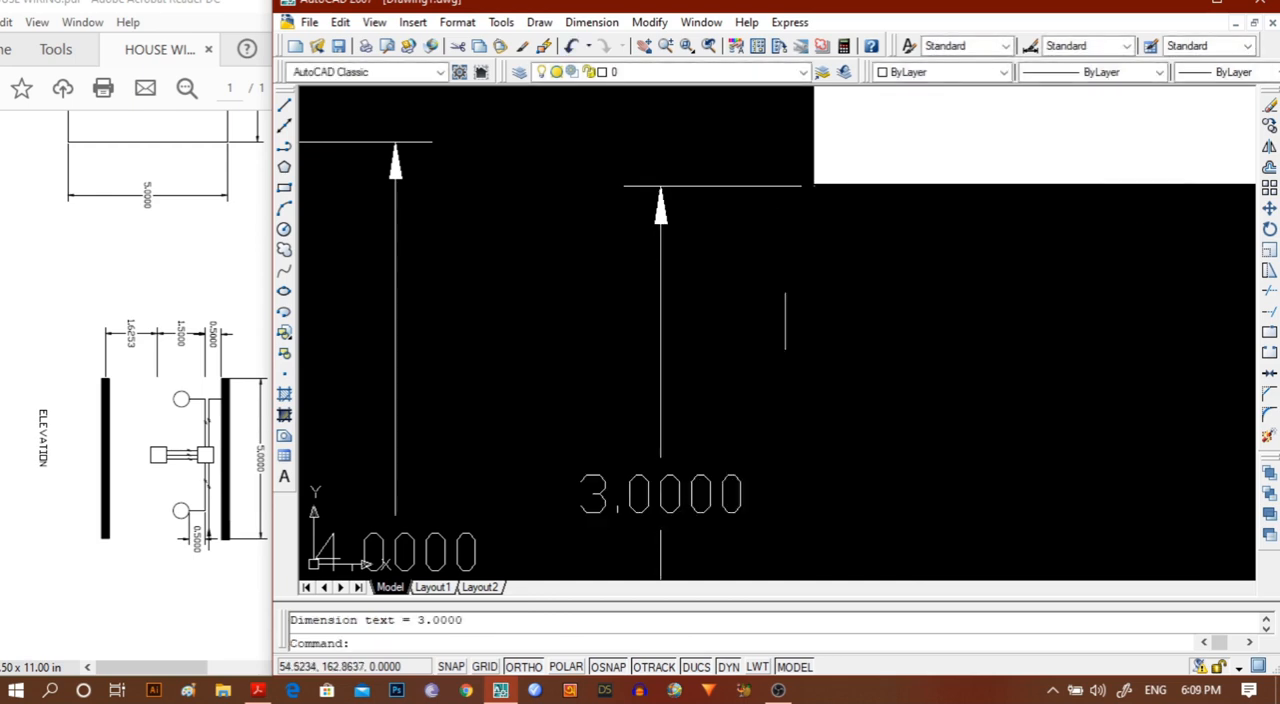
scroll(866, 331, "down", 6)
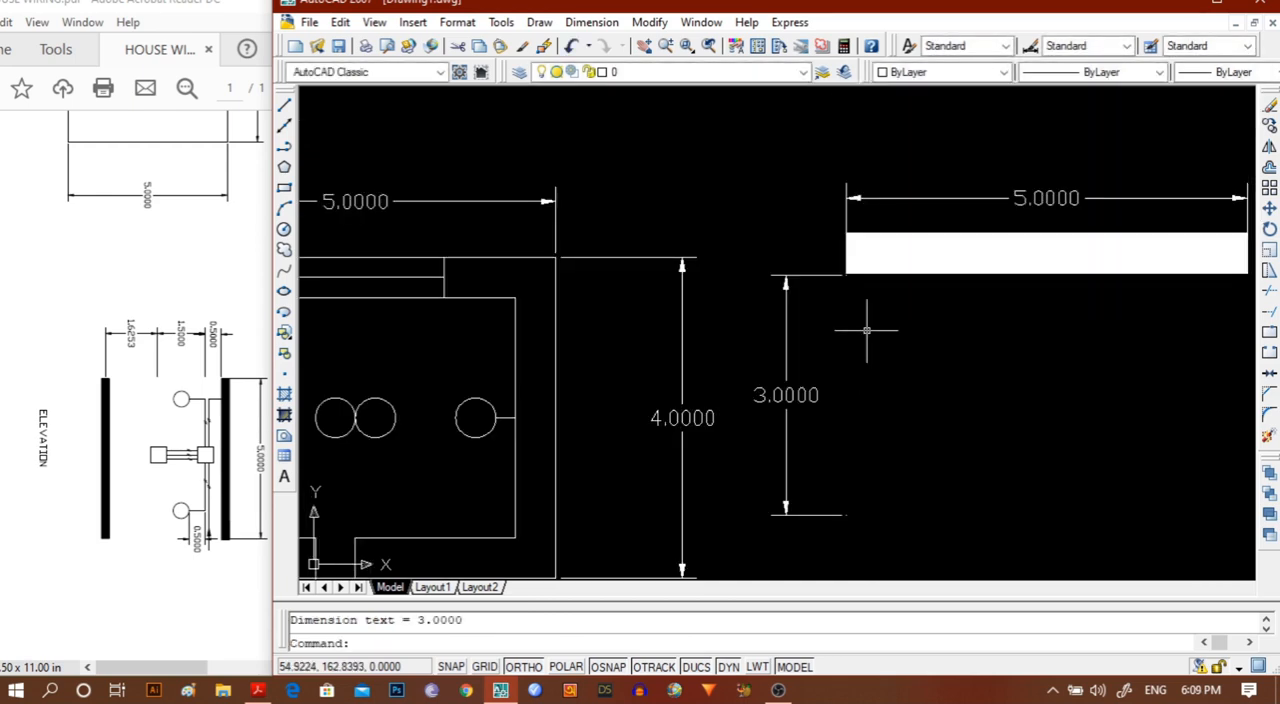
Start a polyline at the lower end of the vertical 3-unit dimension, with starting and ending width 0.
middle_click_drag(1030, 476, 852, 369)
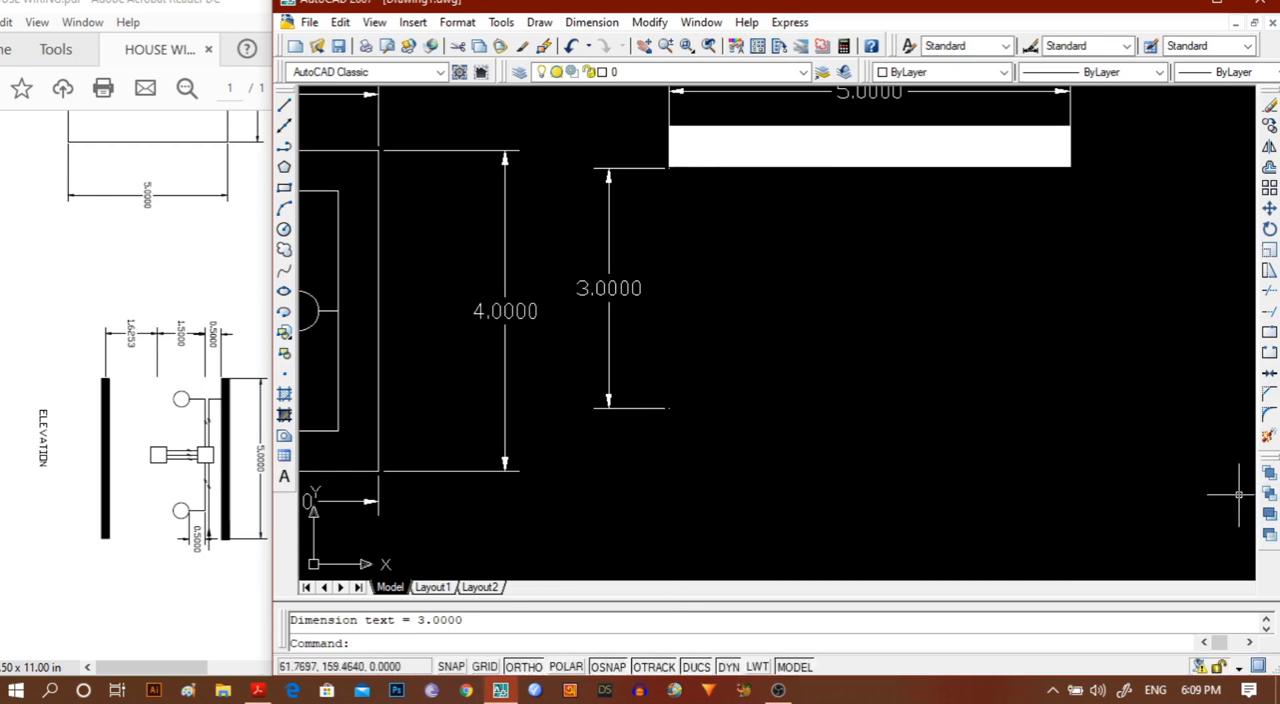
type("pl")
key("Return")
left_click(669, 408)
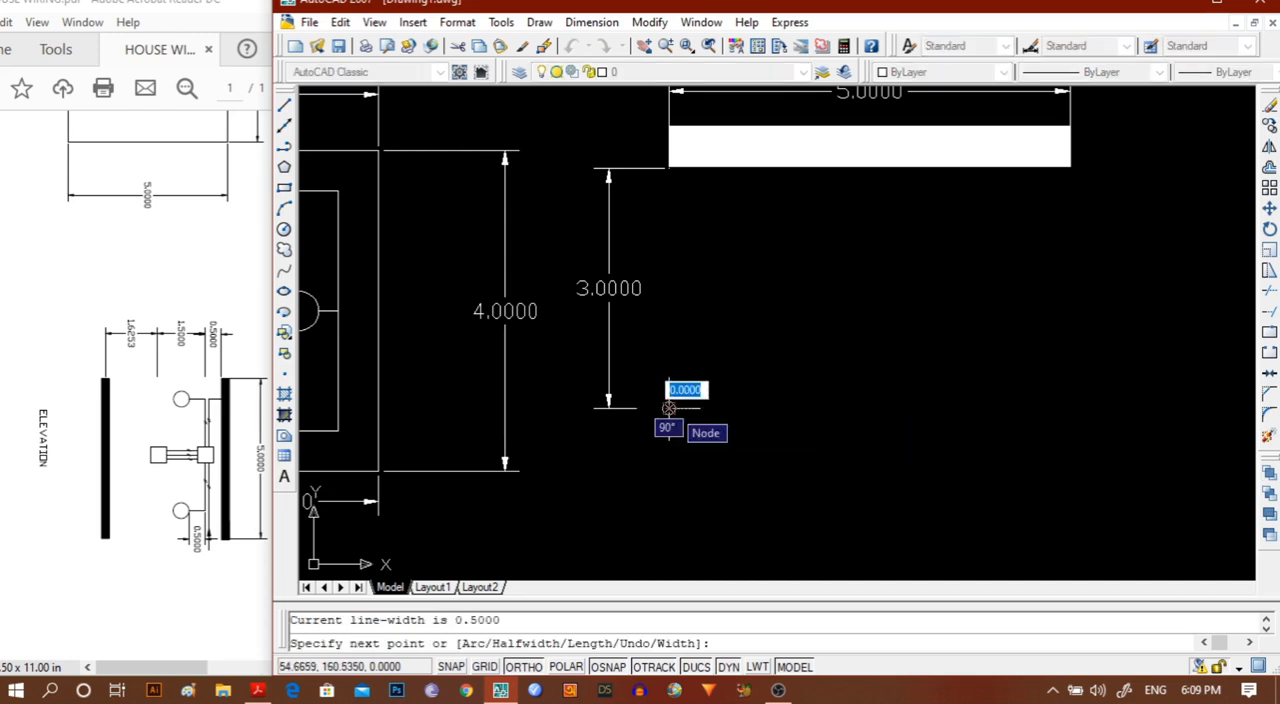
type("W")
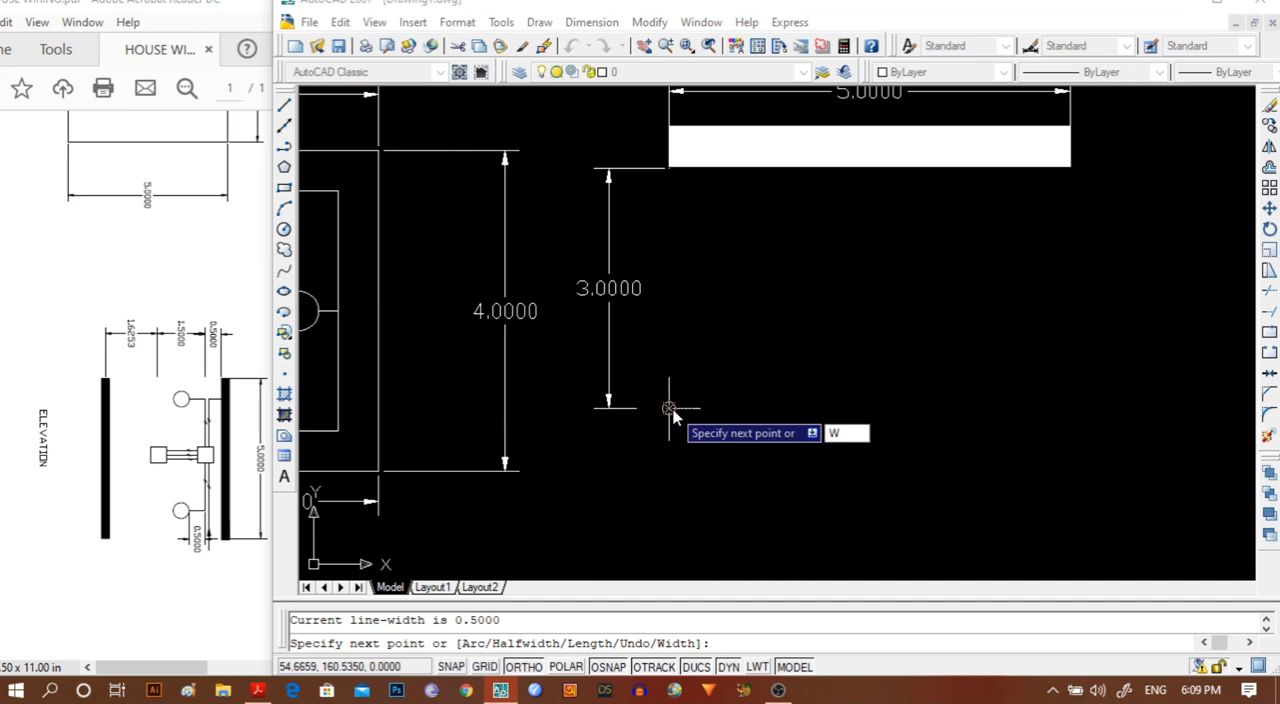
key("Return")
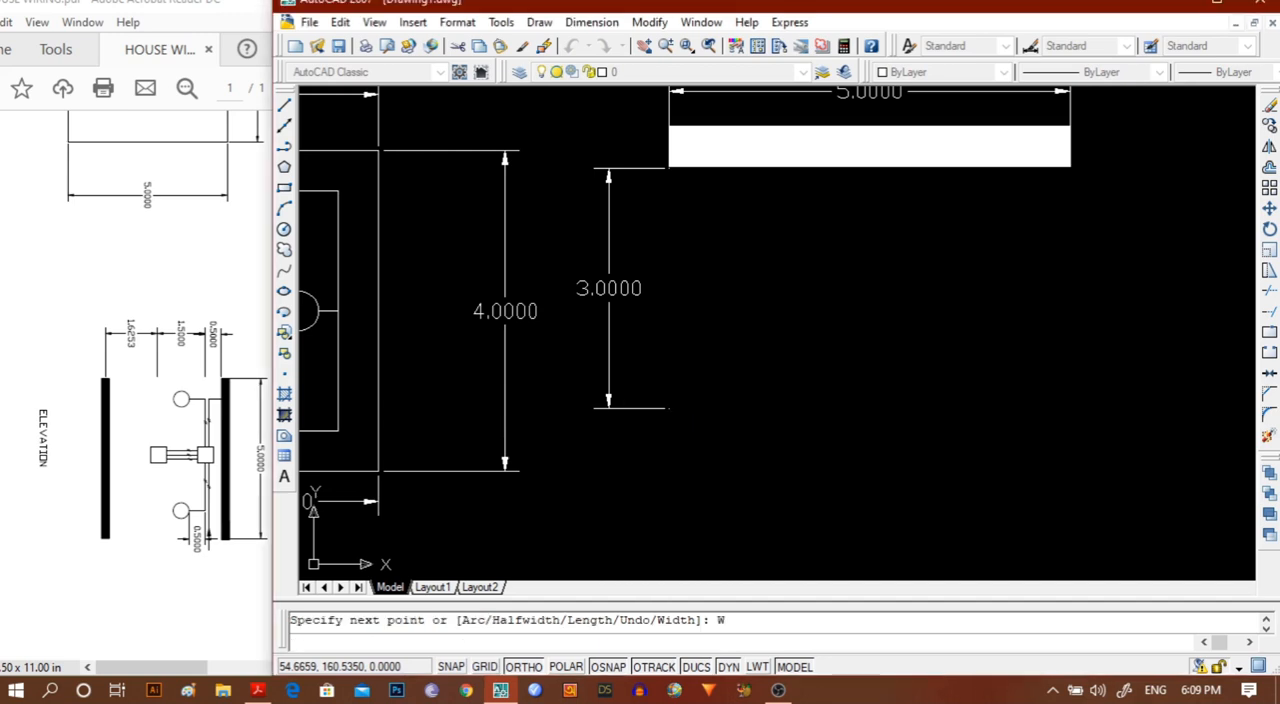
key("Return")
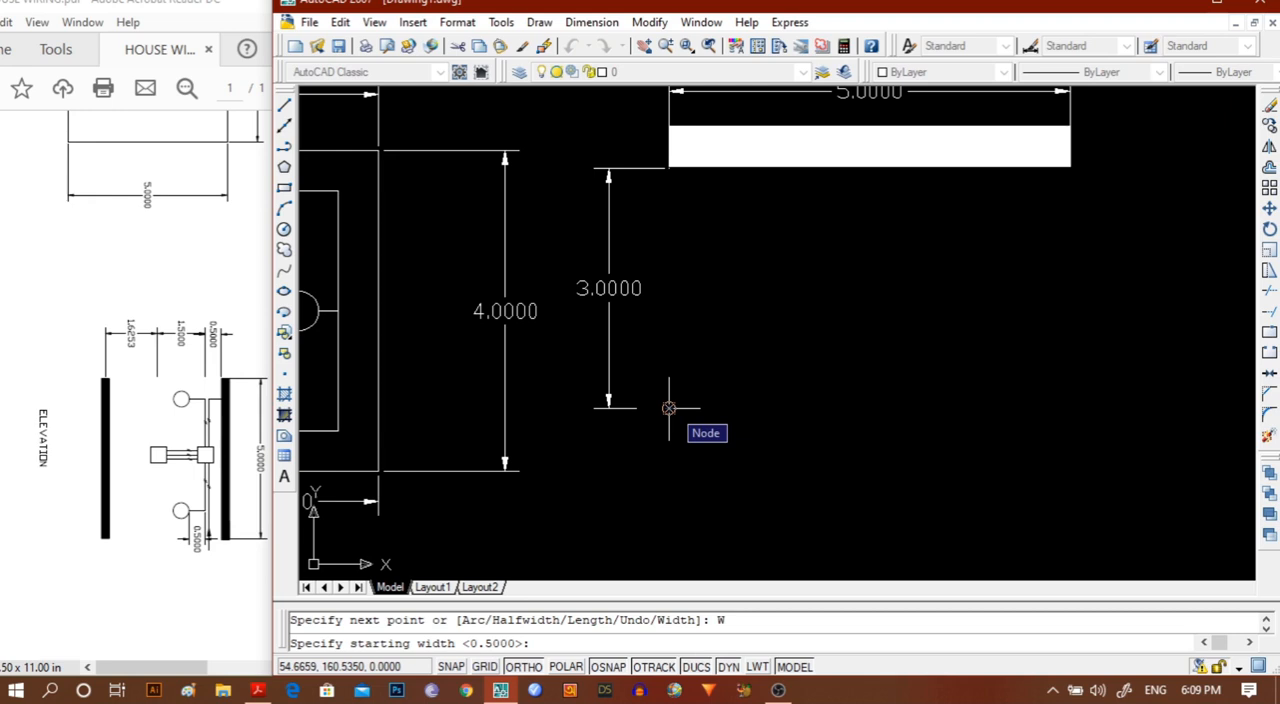
type("0")
key("Return")
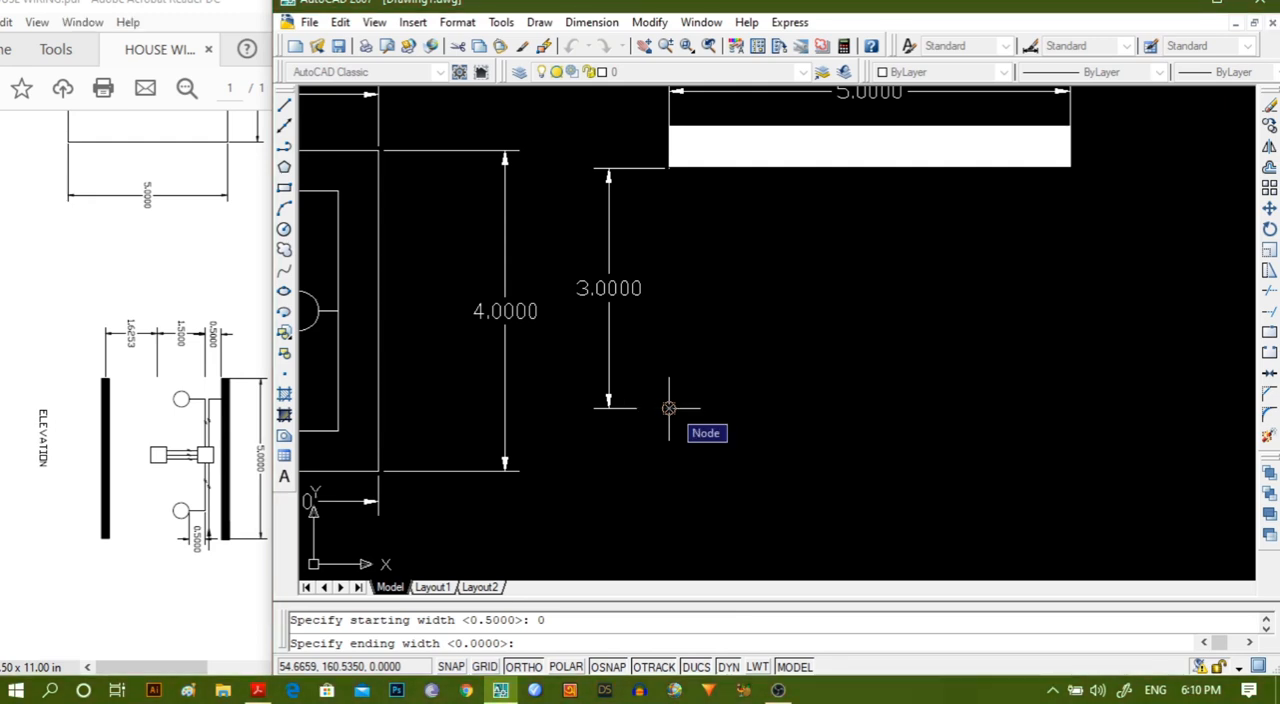
type("0")
key("Return")
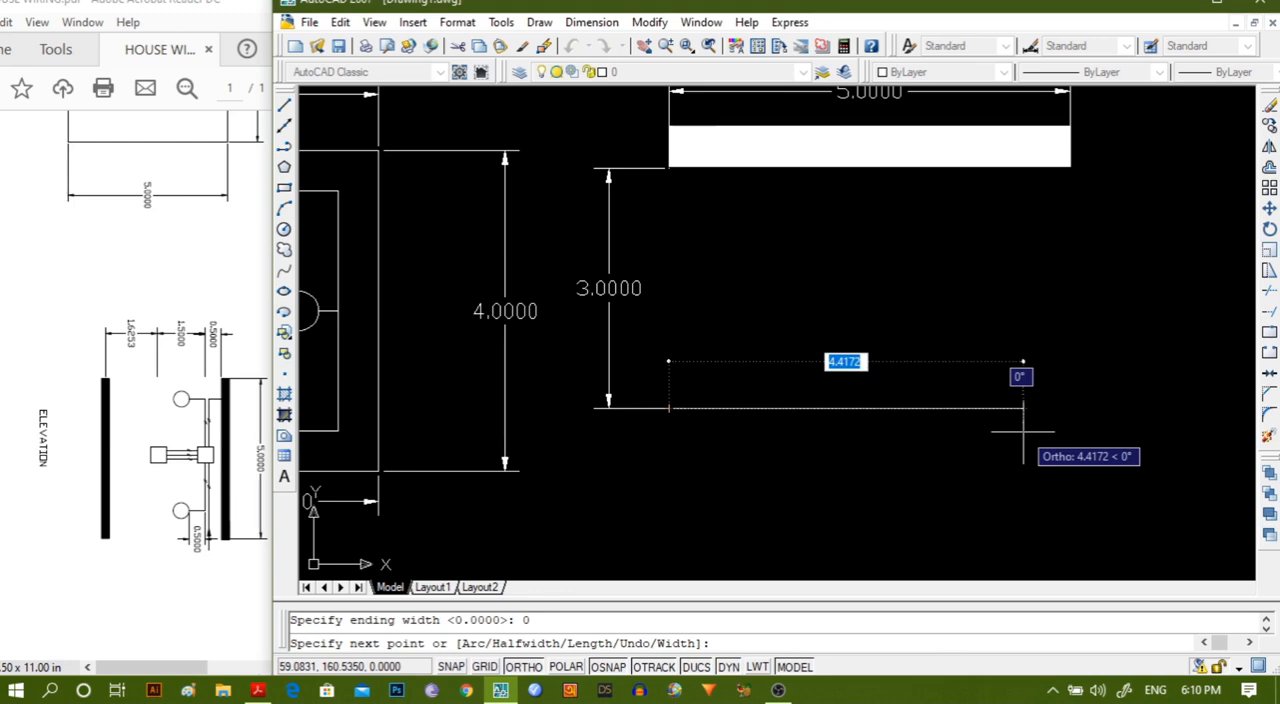
Complete the thin polyline as a single horizontal segment with a length of 5, parallel to the bar.
type("L")
key("Return")
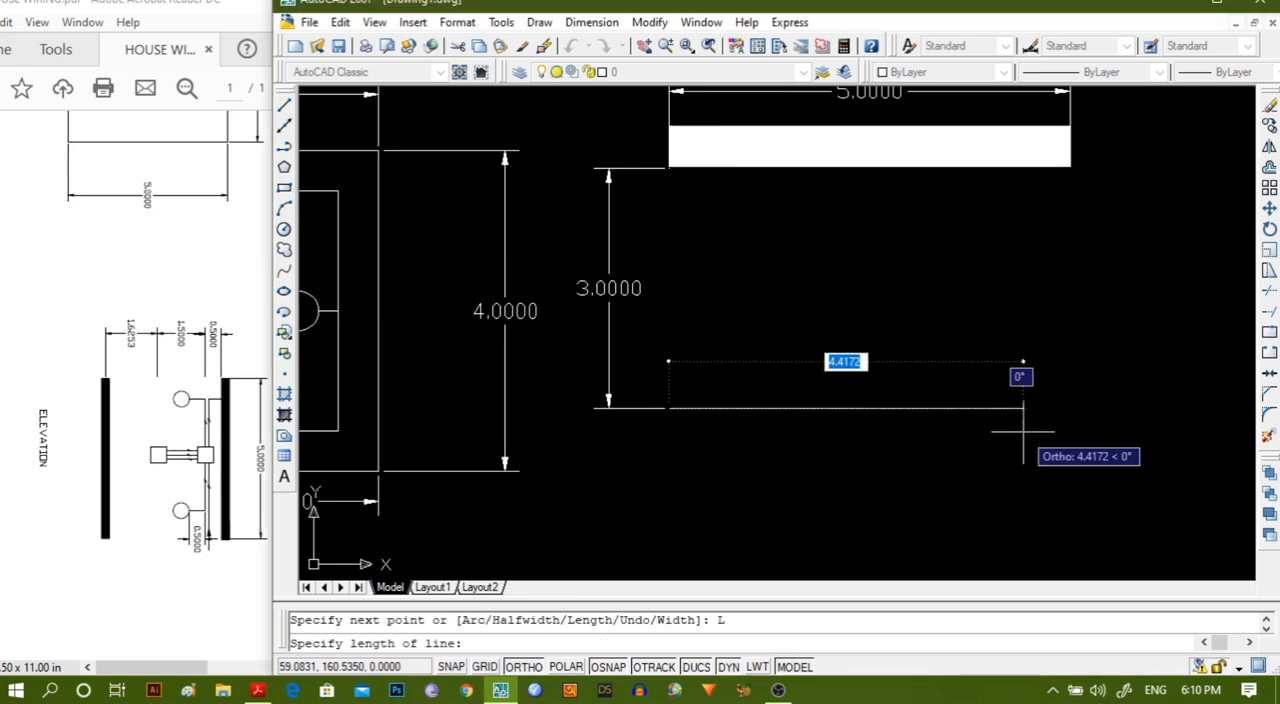
type("5")
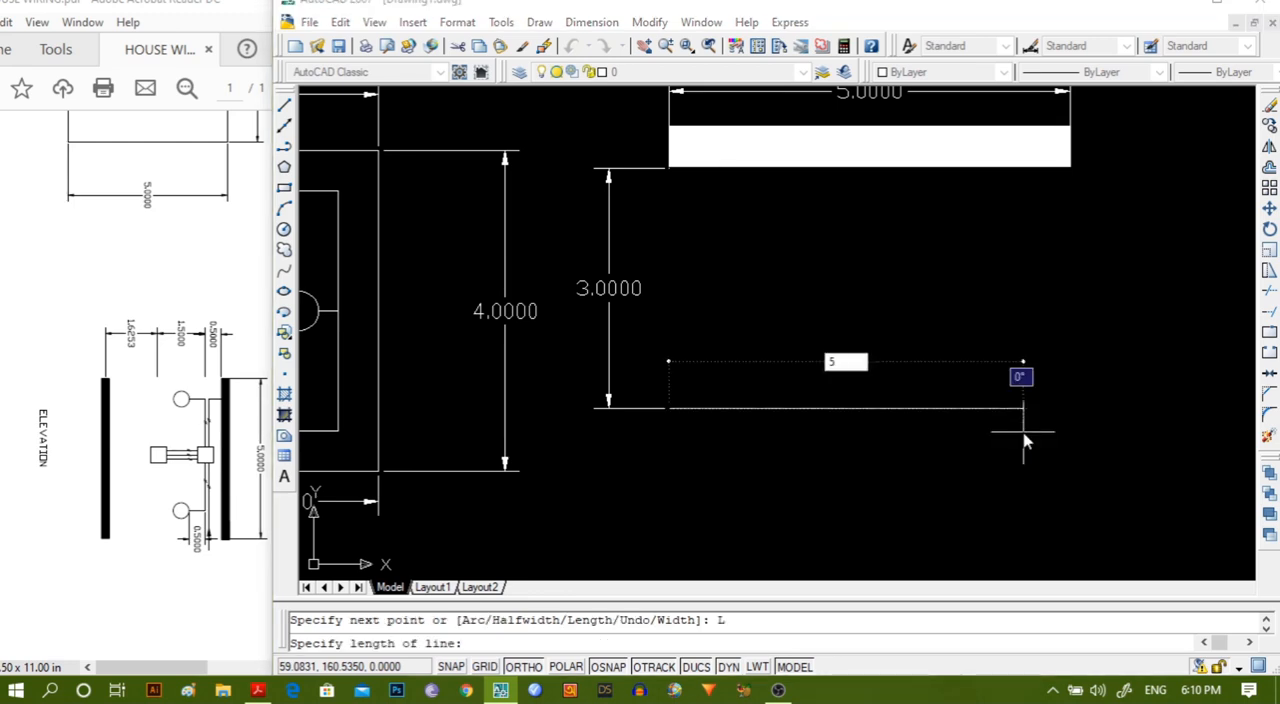
key("Return")
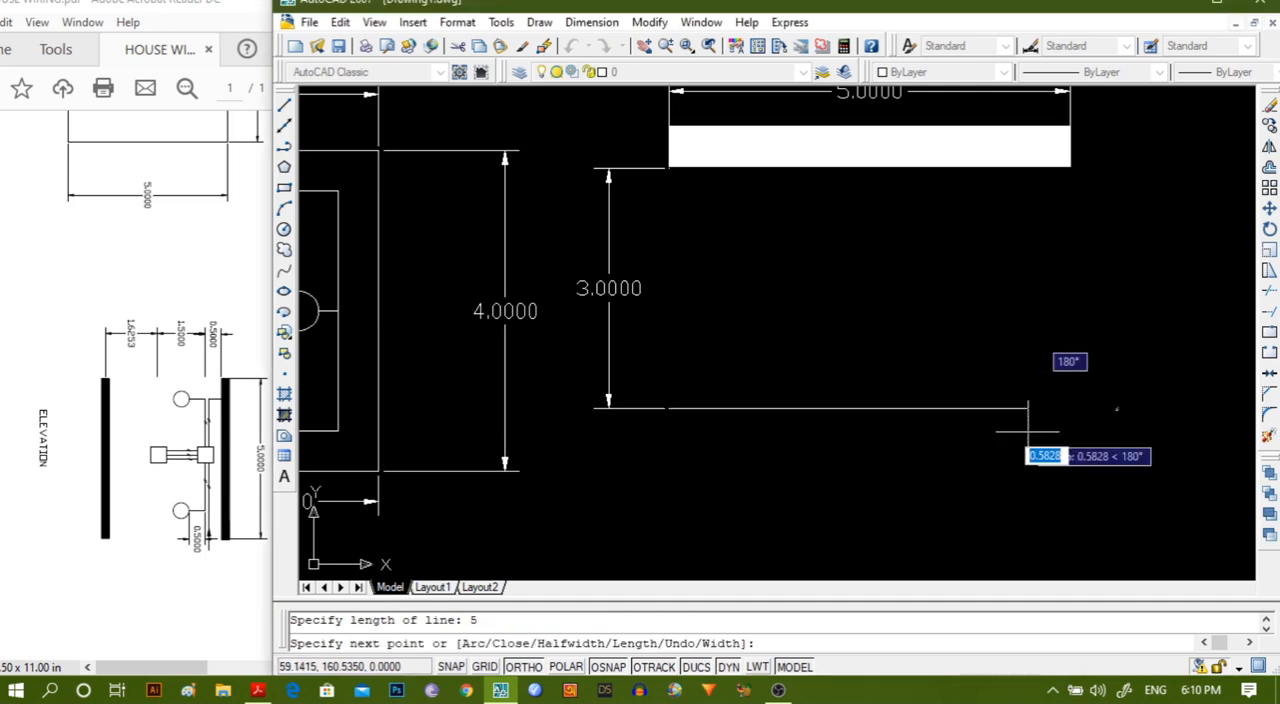
key("Escape")
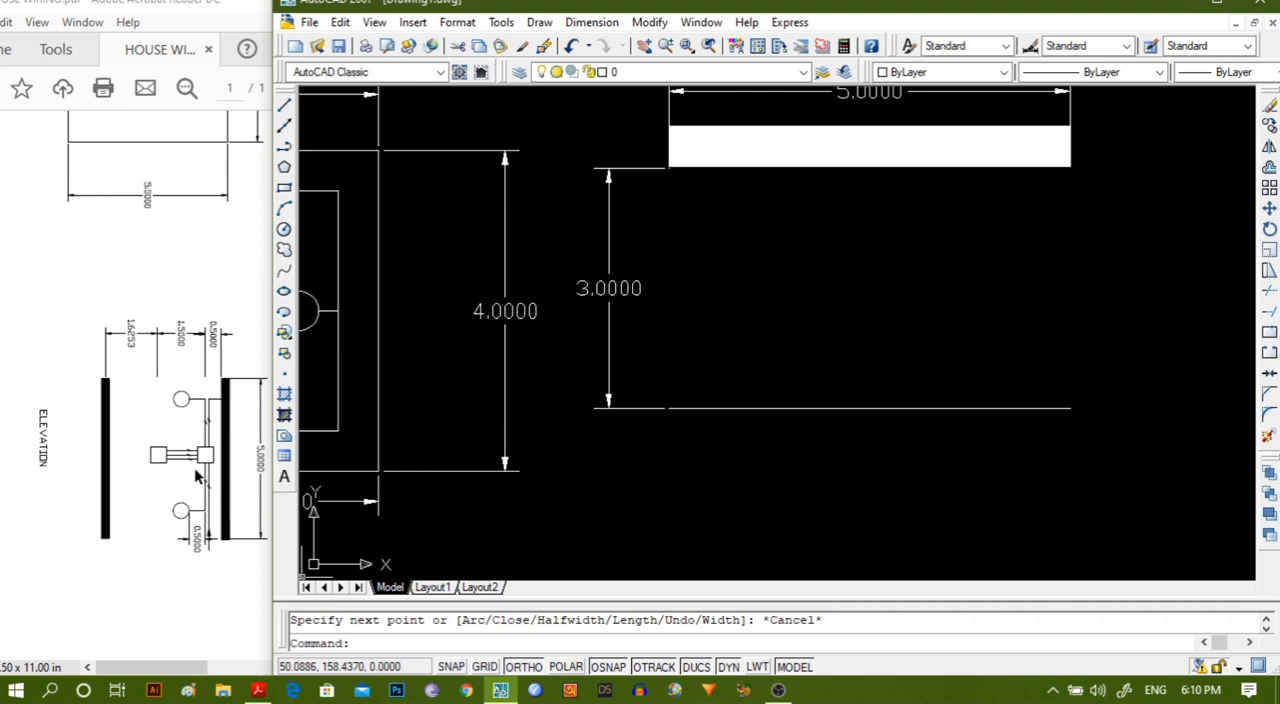
Bring the elevation drawing back into view in the reference PDF, and switch back to AutoCAD.
scroll(197, 477, "up", 3)
mouse_move(166, 516)
middle_mouse_down()
mouse_move(191, 375)
mouse_move(208, 438)
middle_mouse_up()
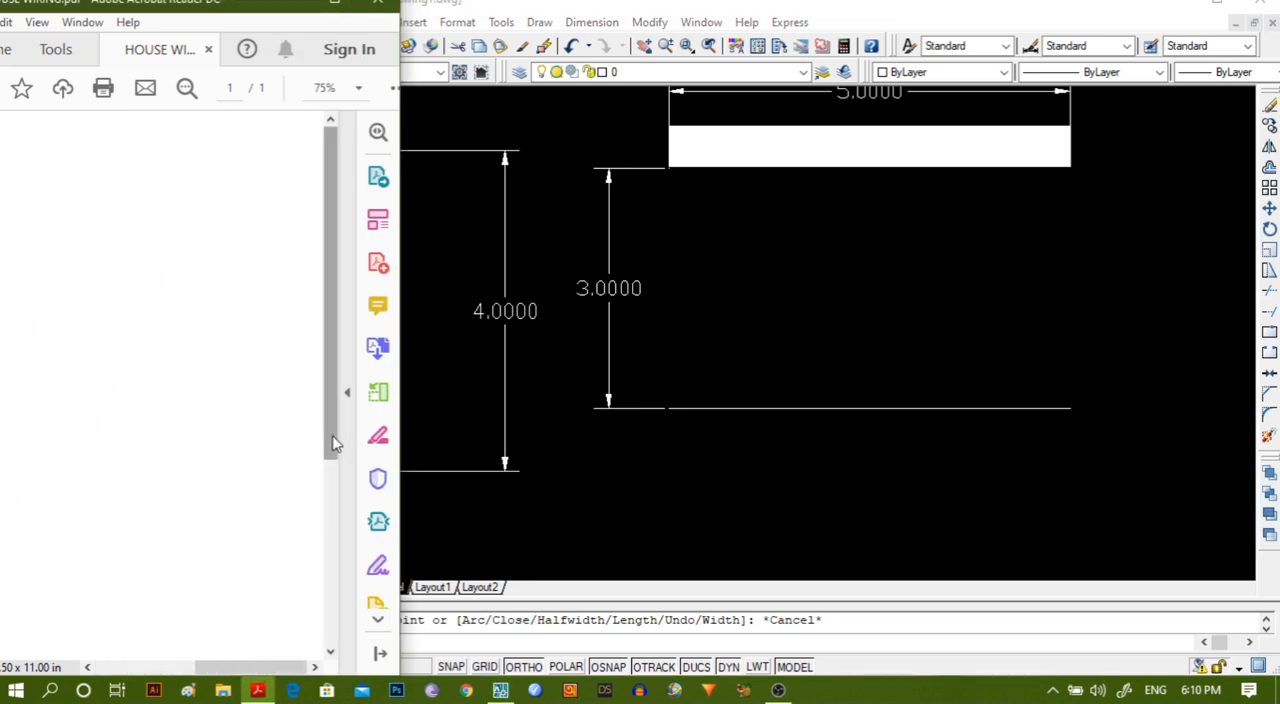
mouse_move(337, 437)
left_mouse_down()
mouse_move(343, 665)
mouse_move(197, 677)
left_mouse_up()
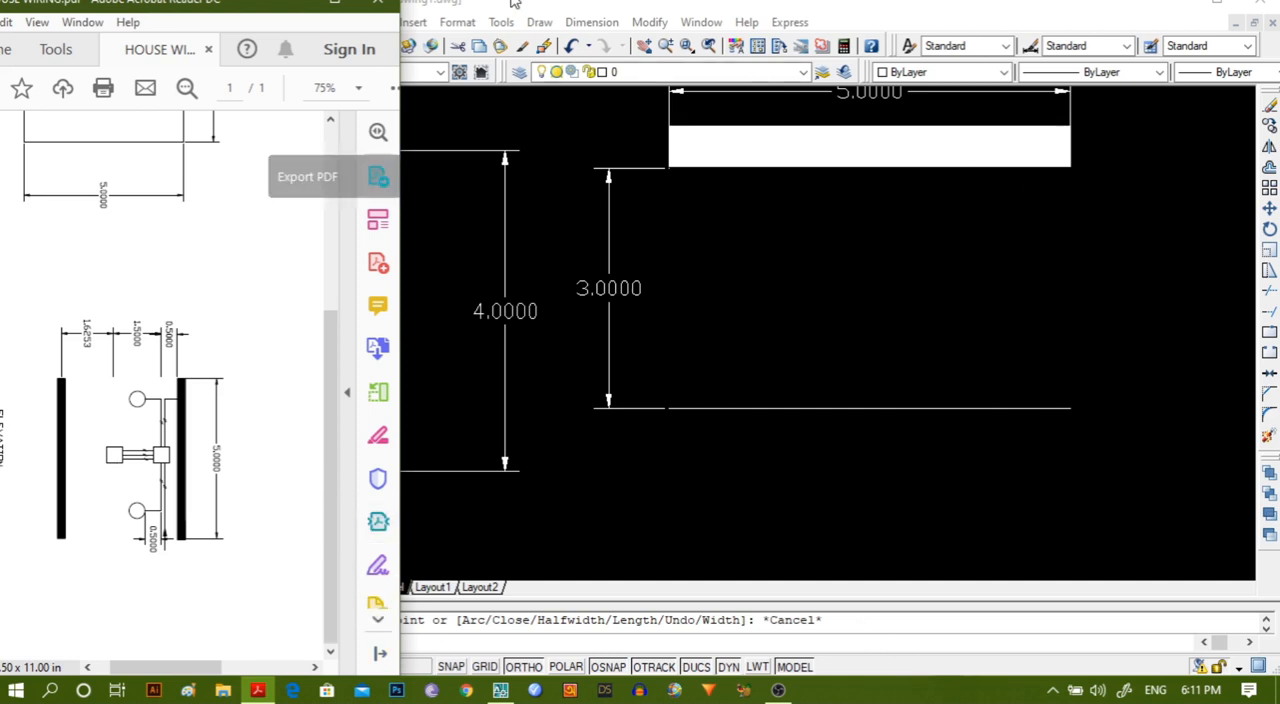
left_click(494, 155)
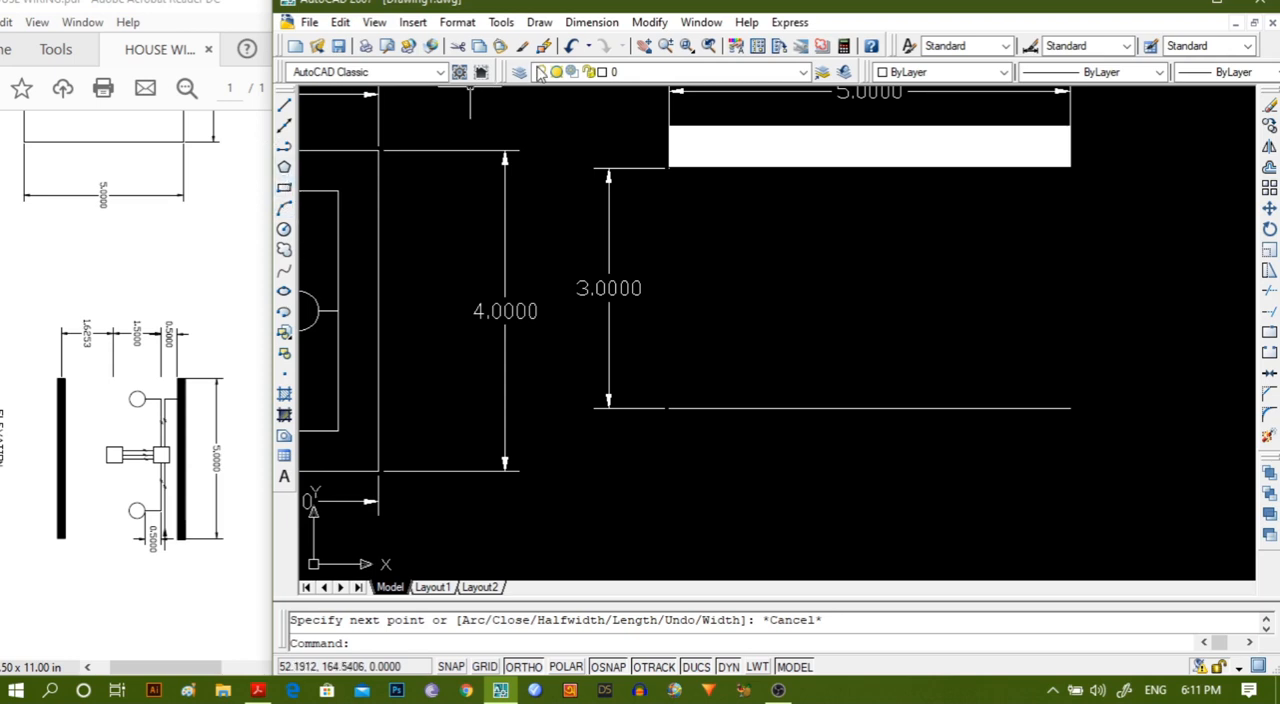
left_click(590, 24)
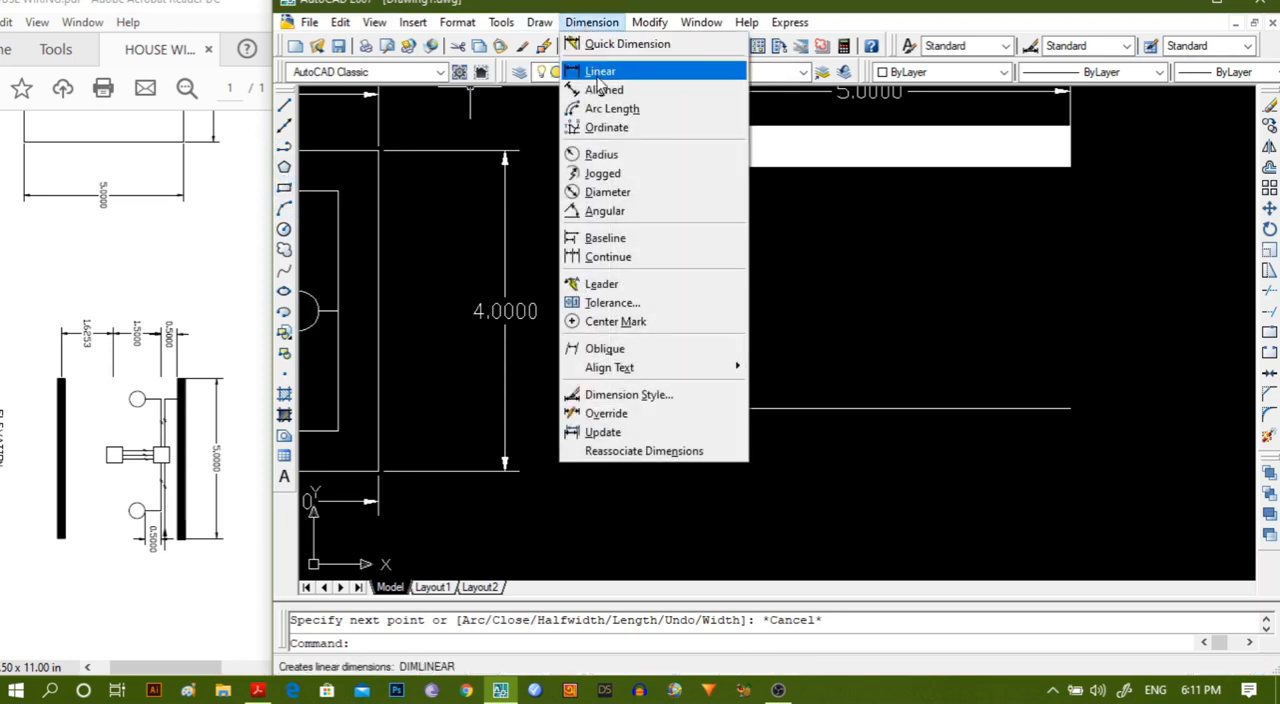
left_click(598, 71)
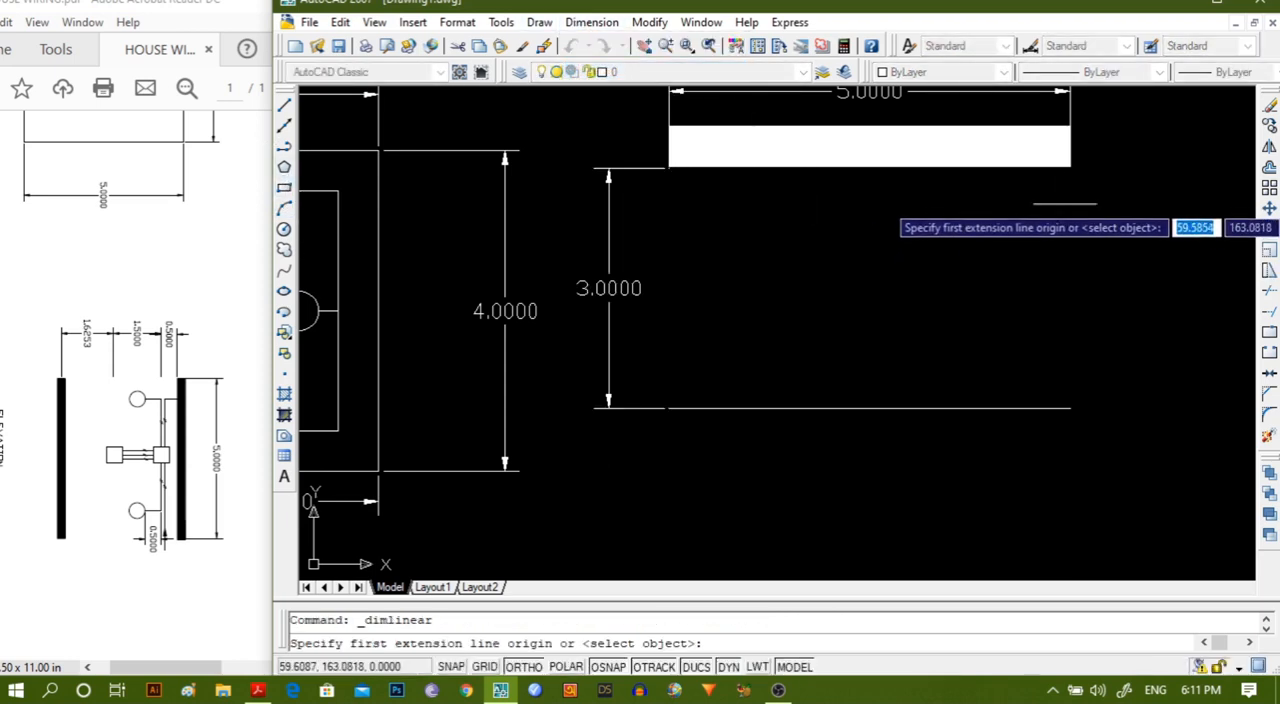
scroll(1069, 145, "up", 4)
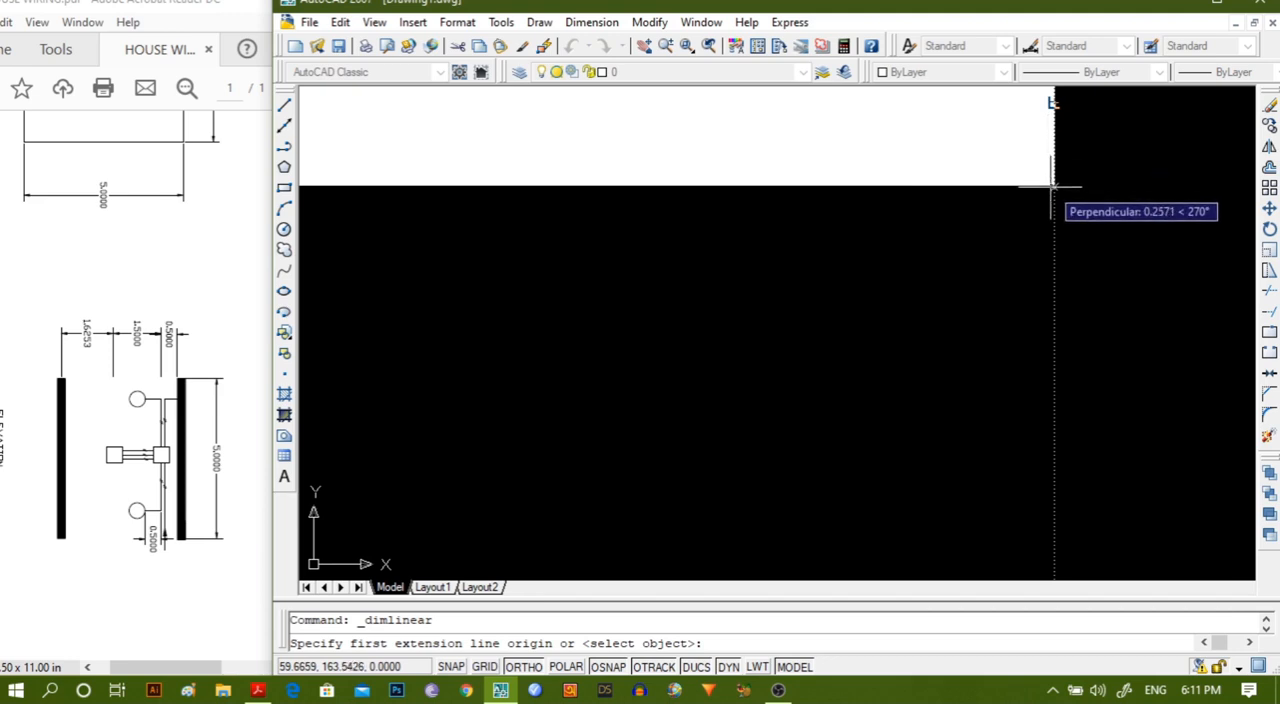
left_click(1052, 186)
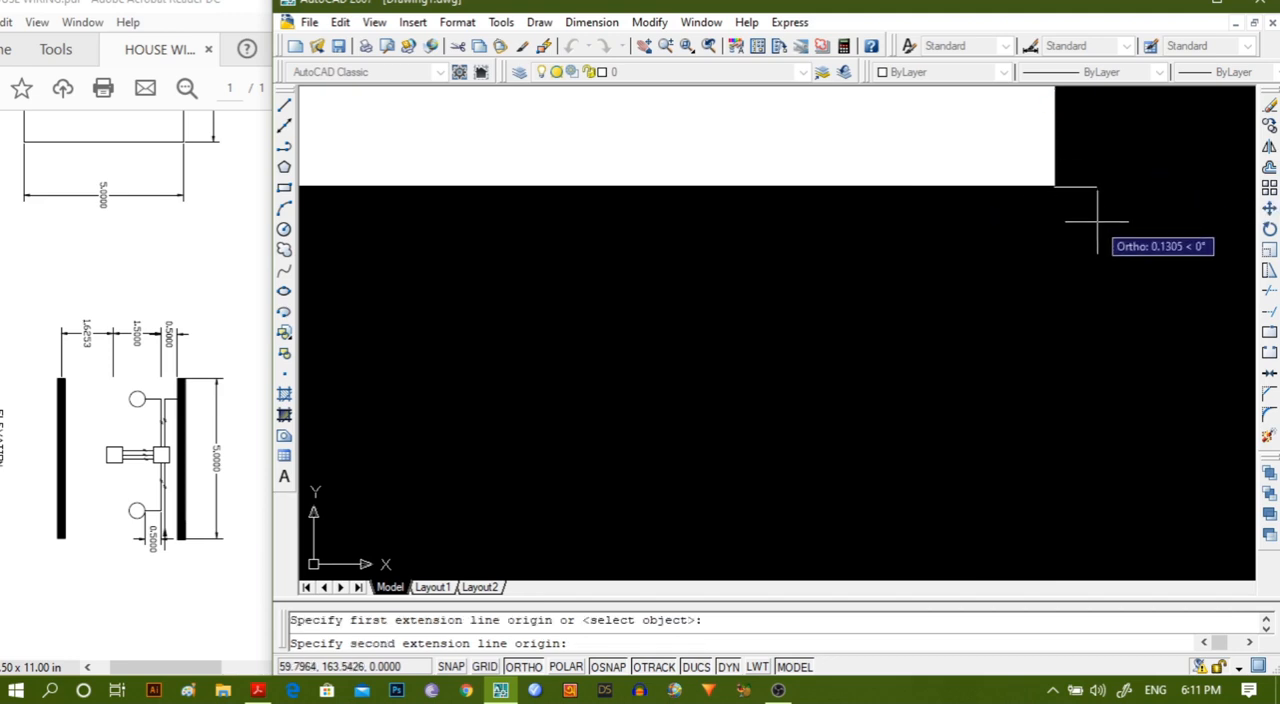
key("Escape")
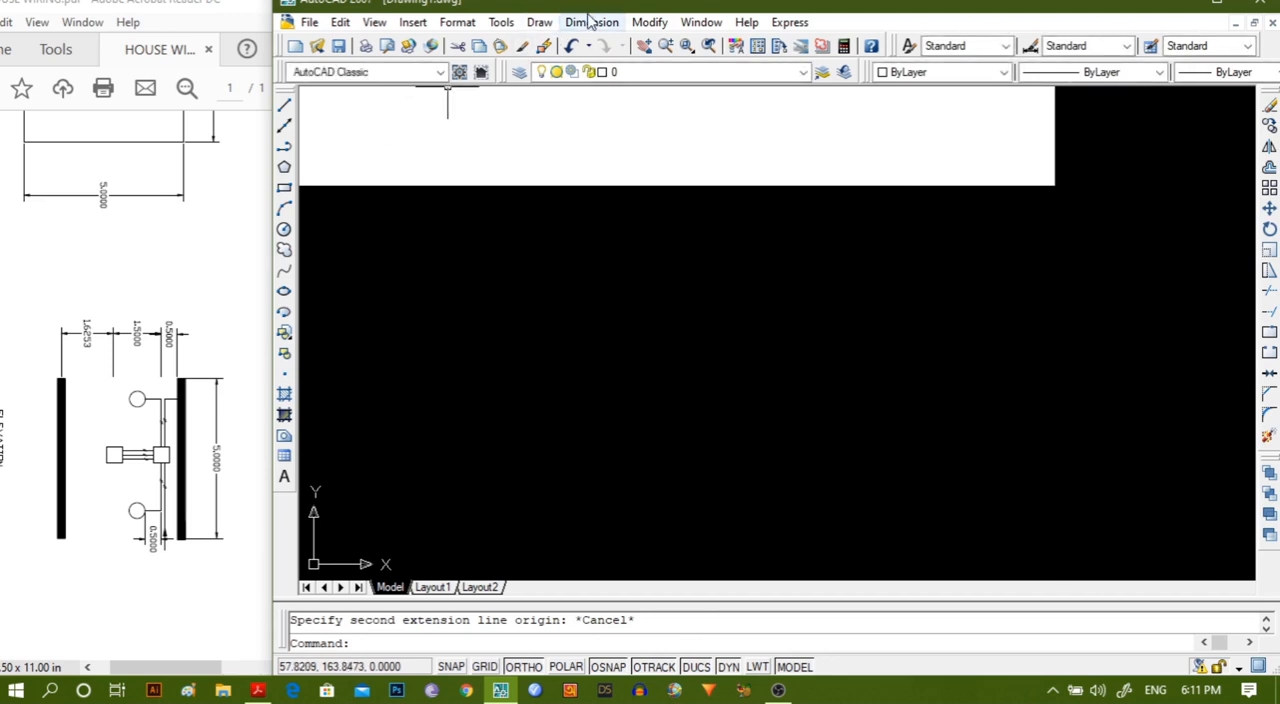
Add a vertical linear dimension of 0.5 extending downward from the lower-right corner of the thick bar.
left_click(591, 22)
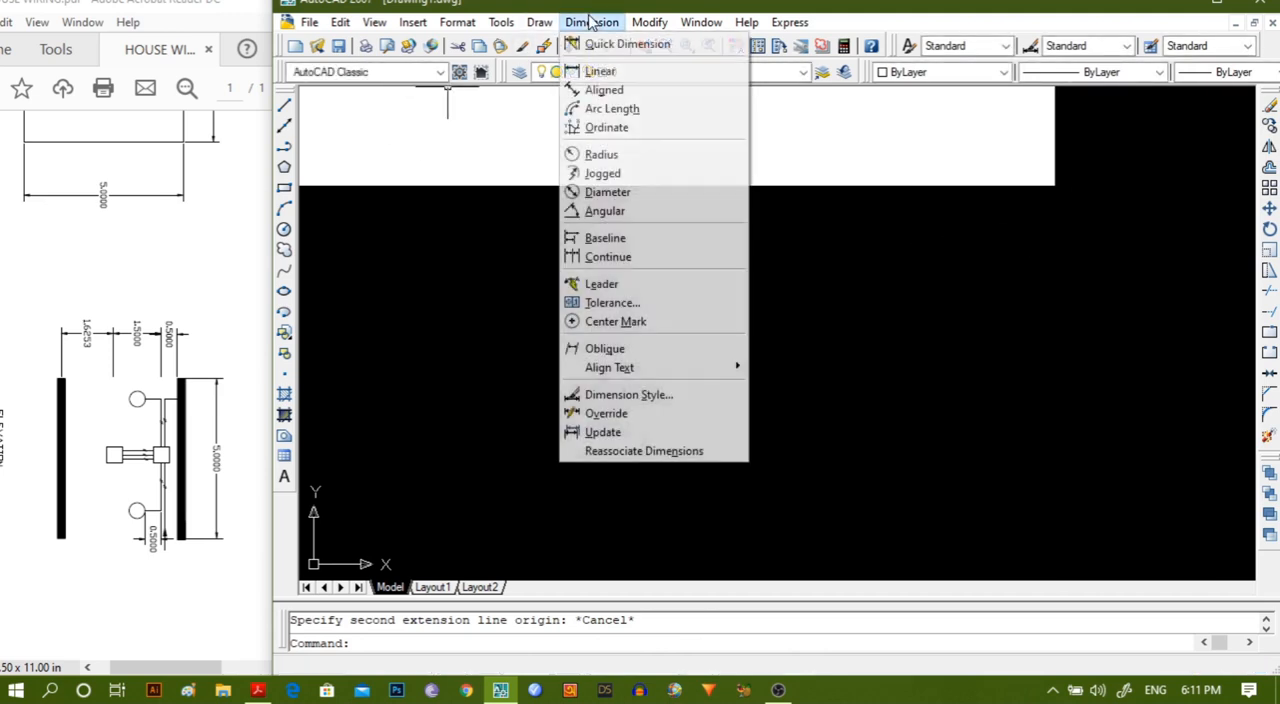
left_click(598, 71)
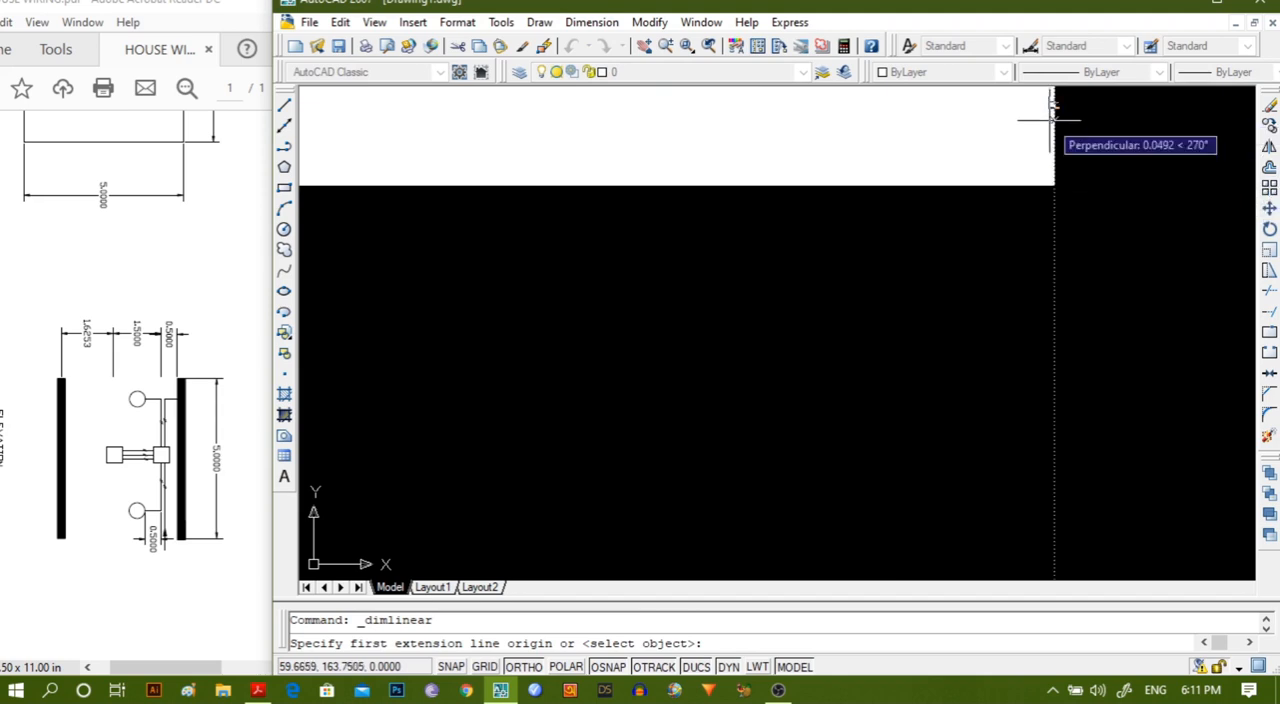
left_click(1052, 185)
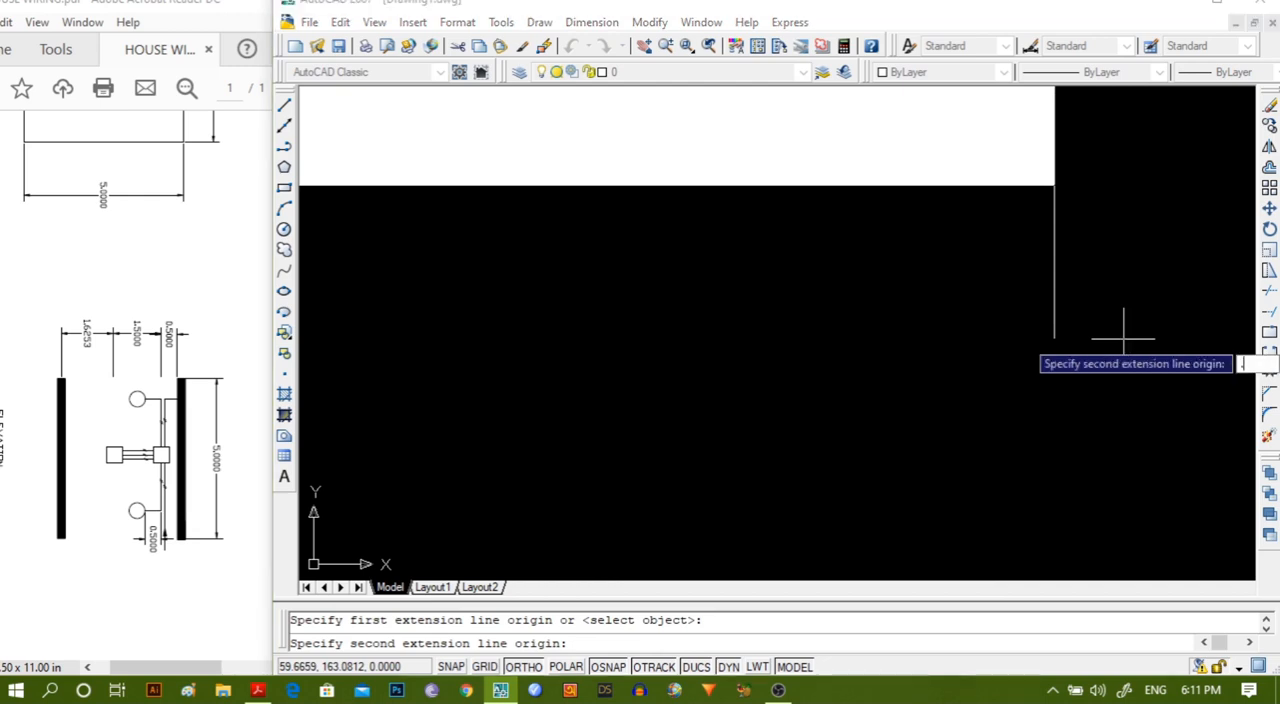
type(".5")
key("Return")
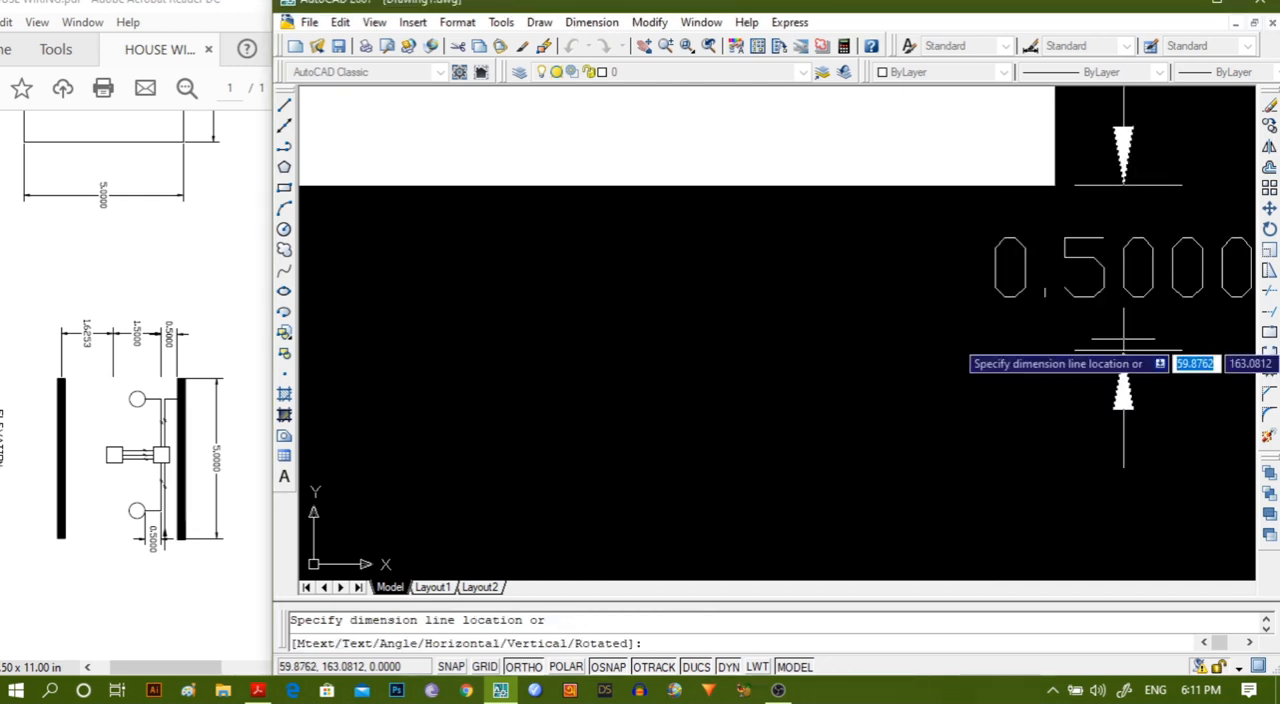
scroll(1123, 350, "down", 5)
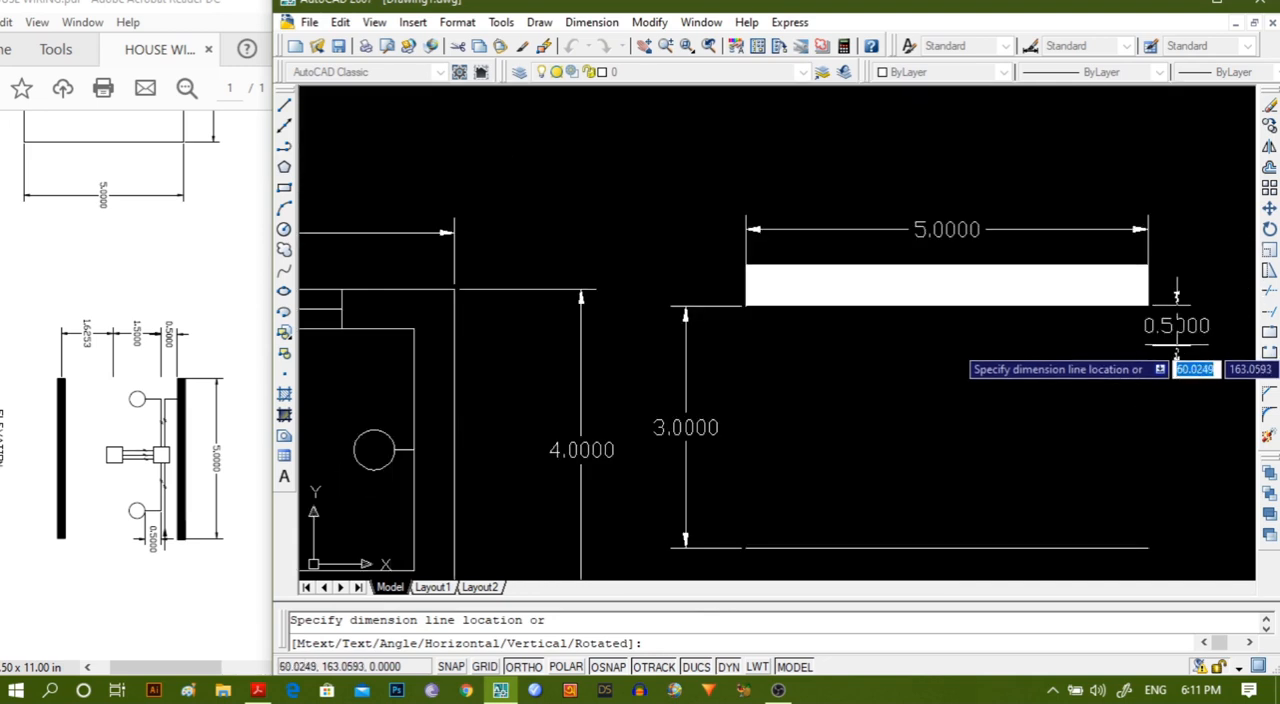
left_click(1218, 333)
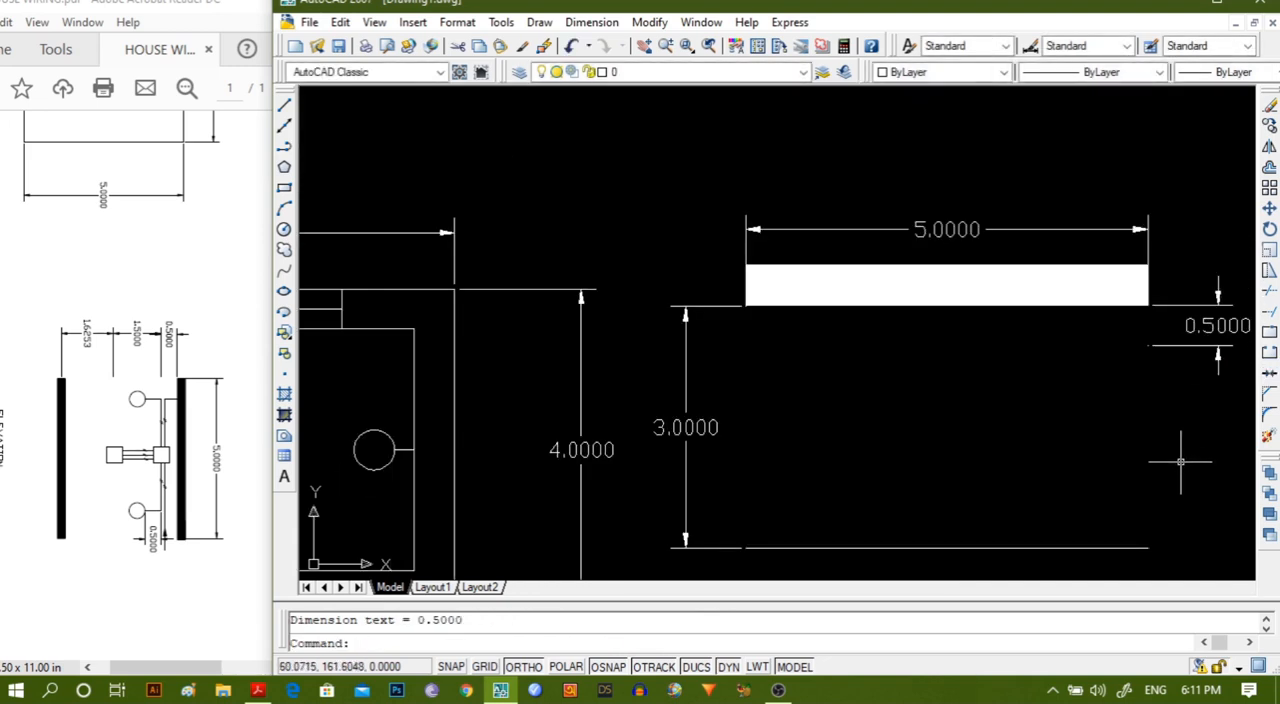
Add a vertical linear dimension of 1.5 extending downward from the lower end of the 0.5 dimension, in line with it.
middle_click_drag(1165, 462, 995, 349)
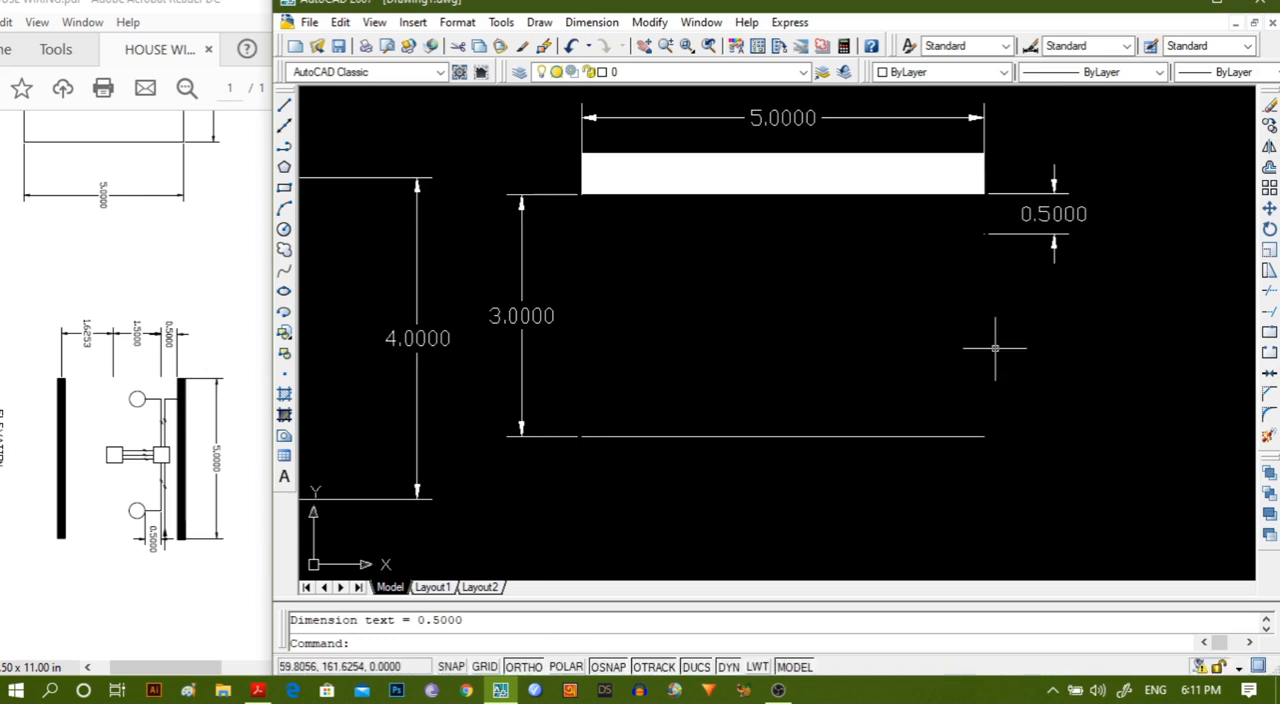
left_click(575, 22)
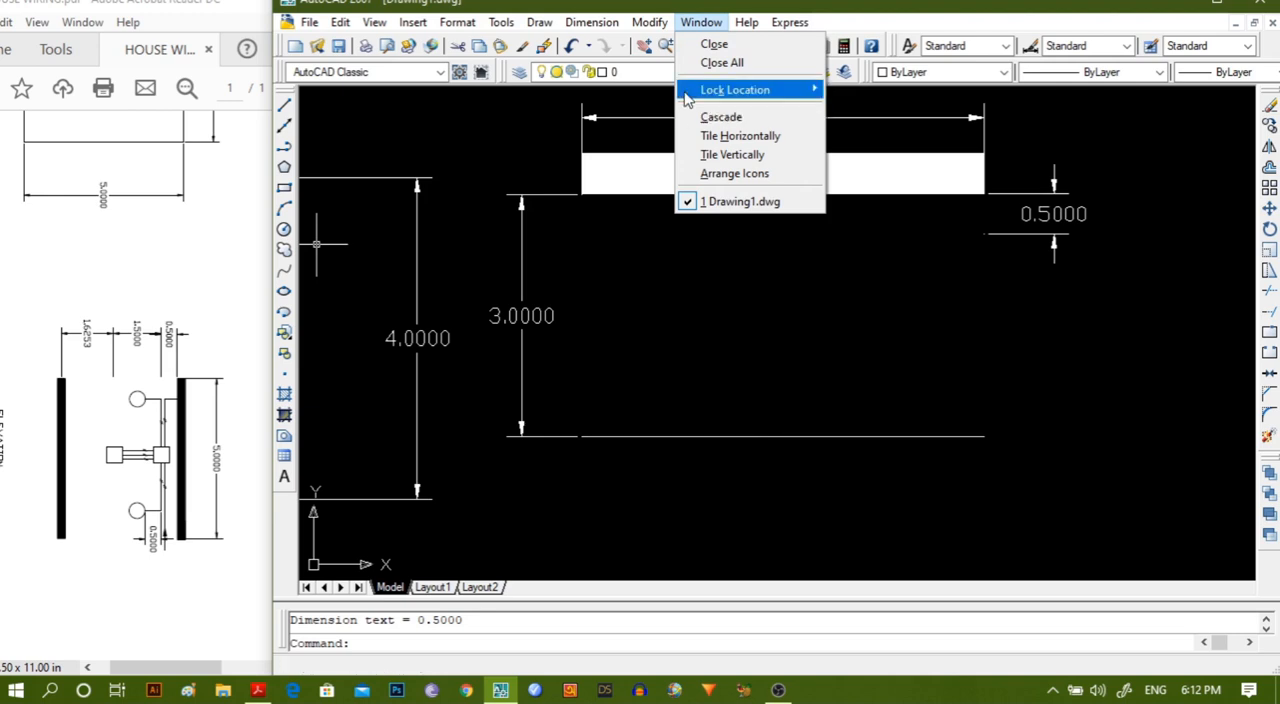
left_click(577, 24)
left_click(575, 28)
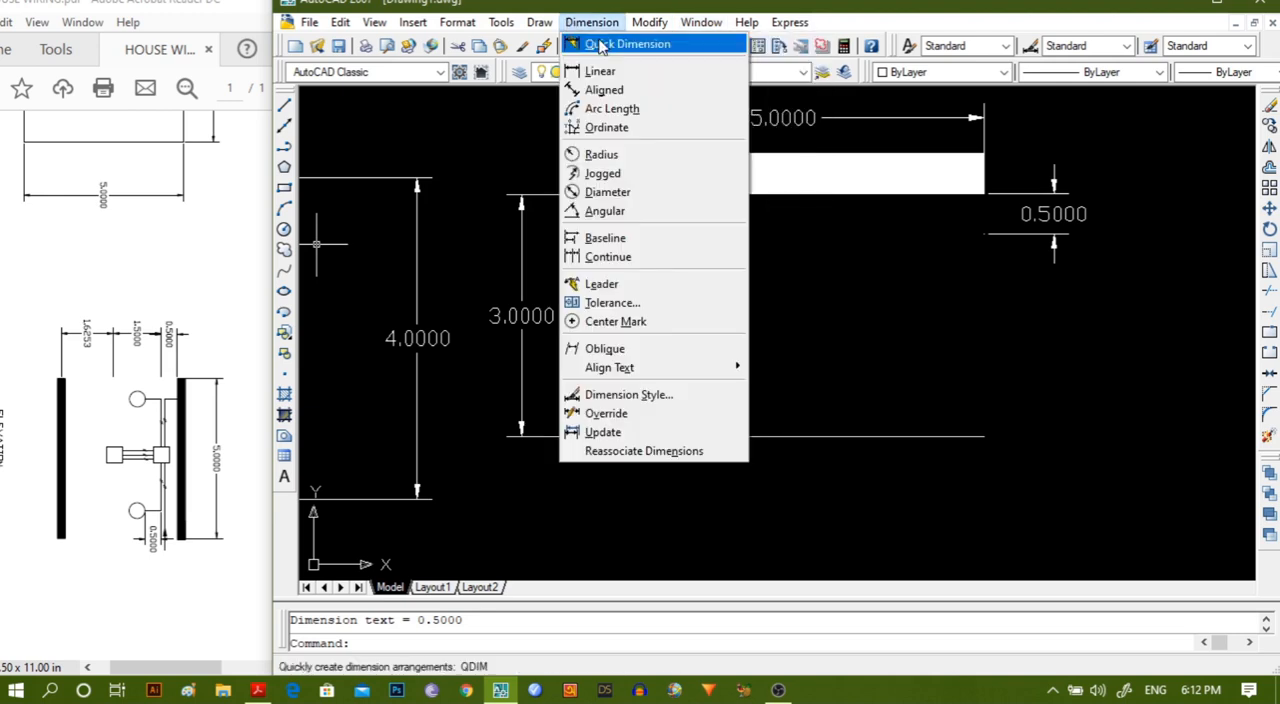
left_click(600, 71)
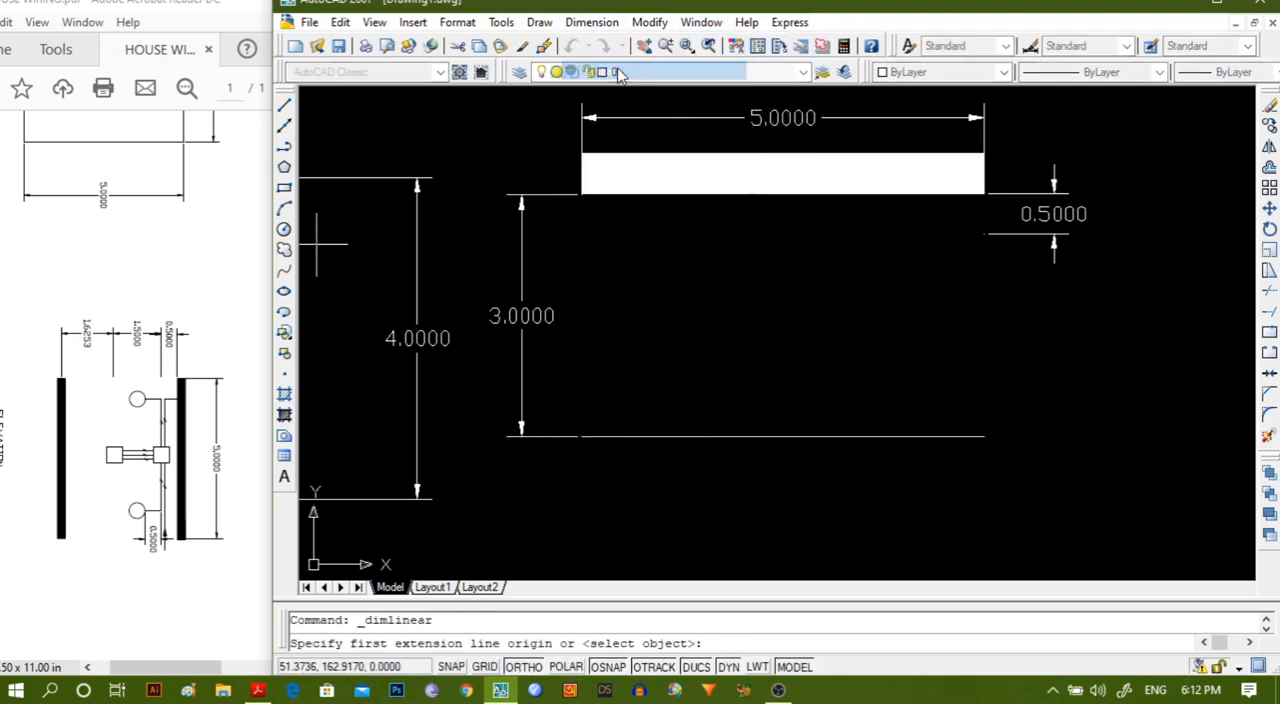
left_click(986, 233)
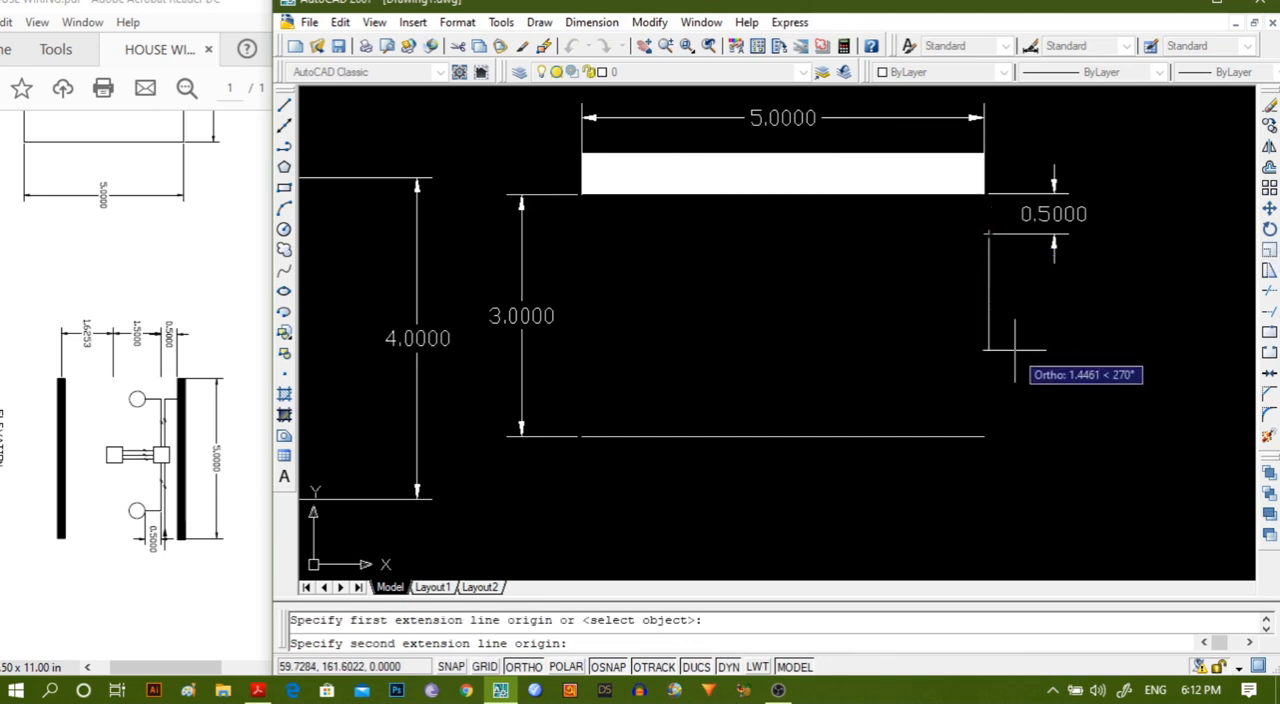
type("1")
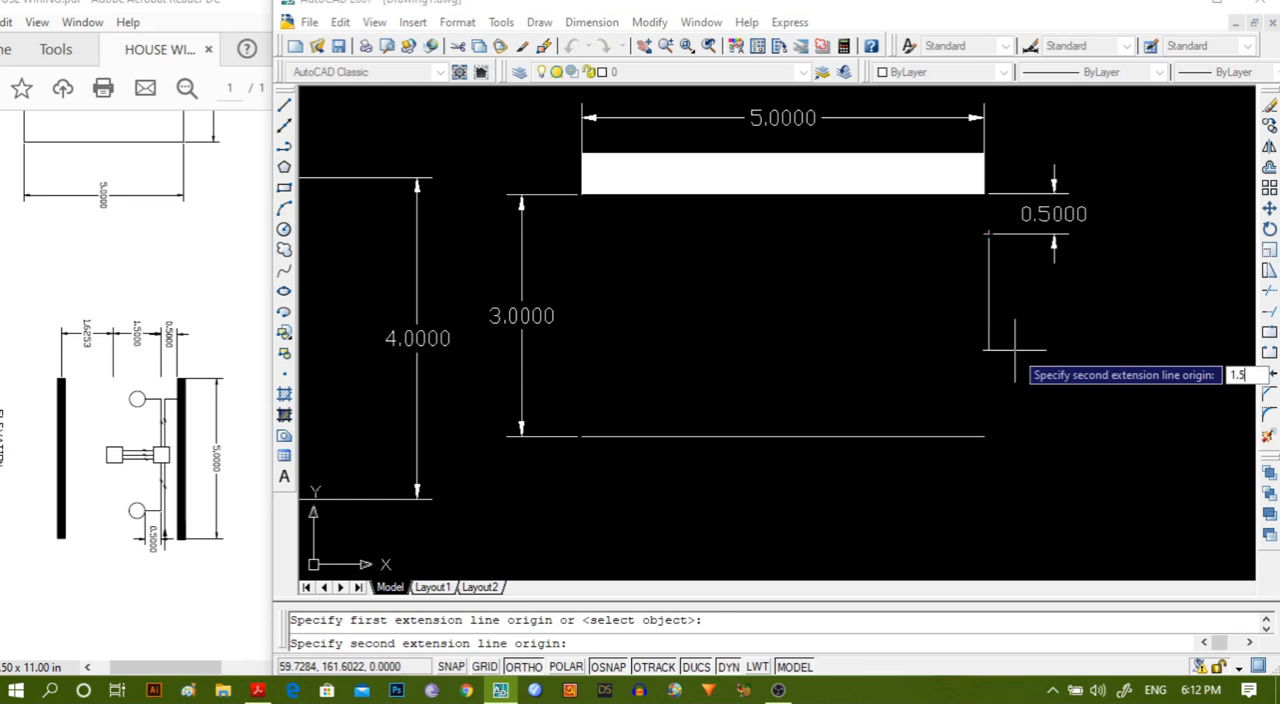
type(".5")
key("Return")
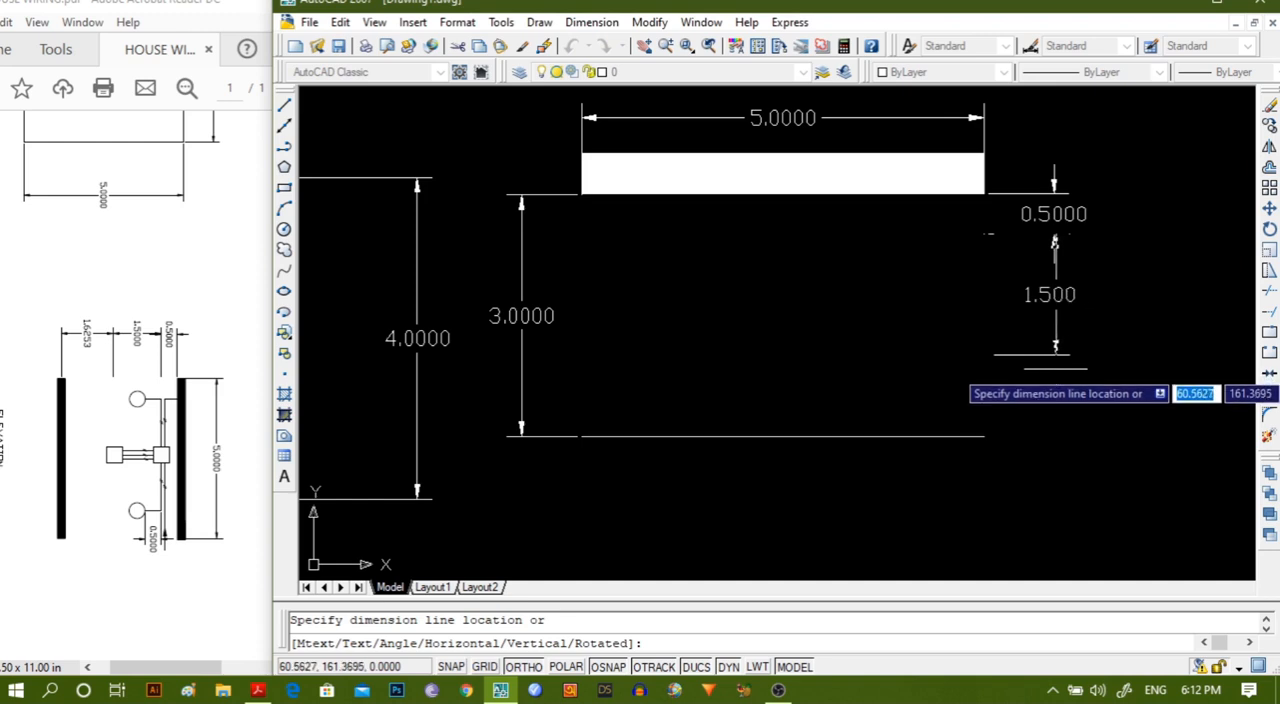
left_click(1053, 372)
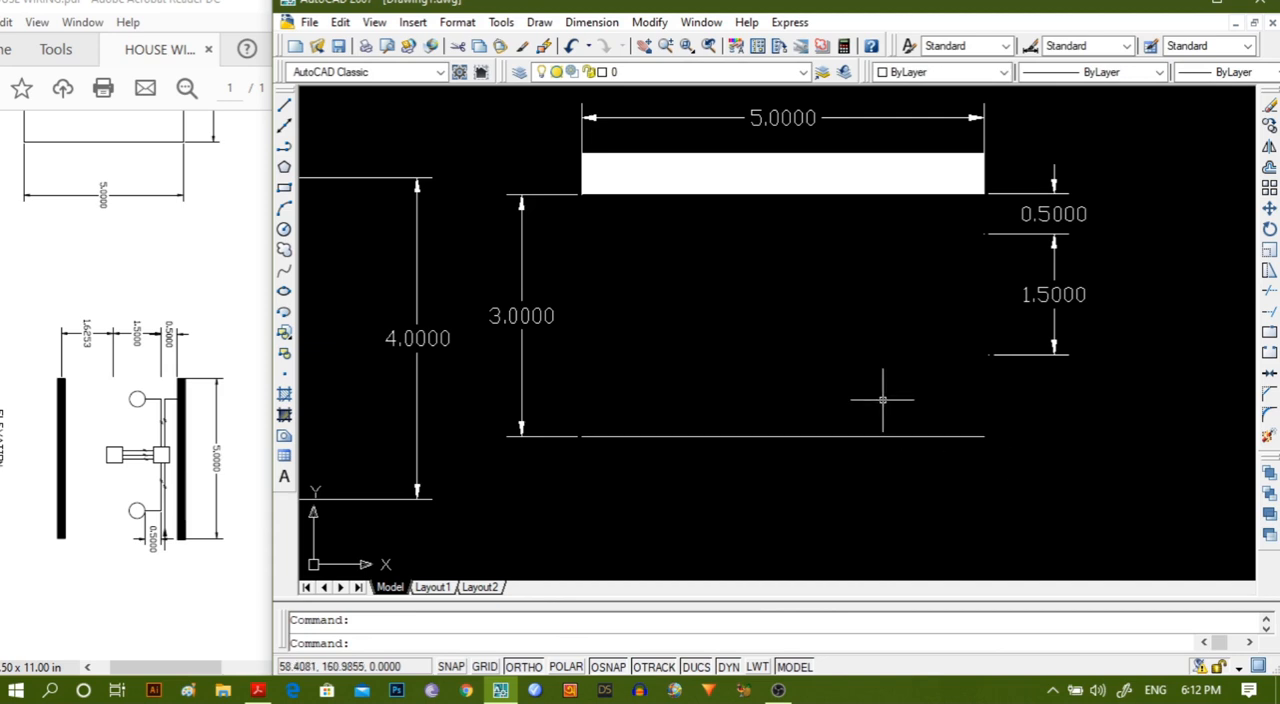
Add a vertical linear dimension from the lower end of the 1.5 dimension down to the thin horizontal line.
scroll(882, 400, "up", 1)
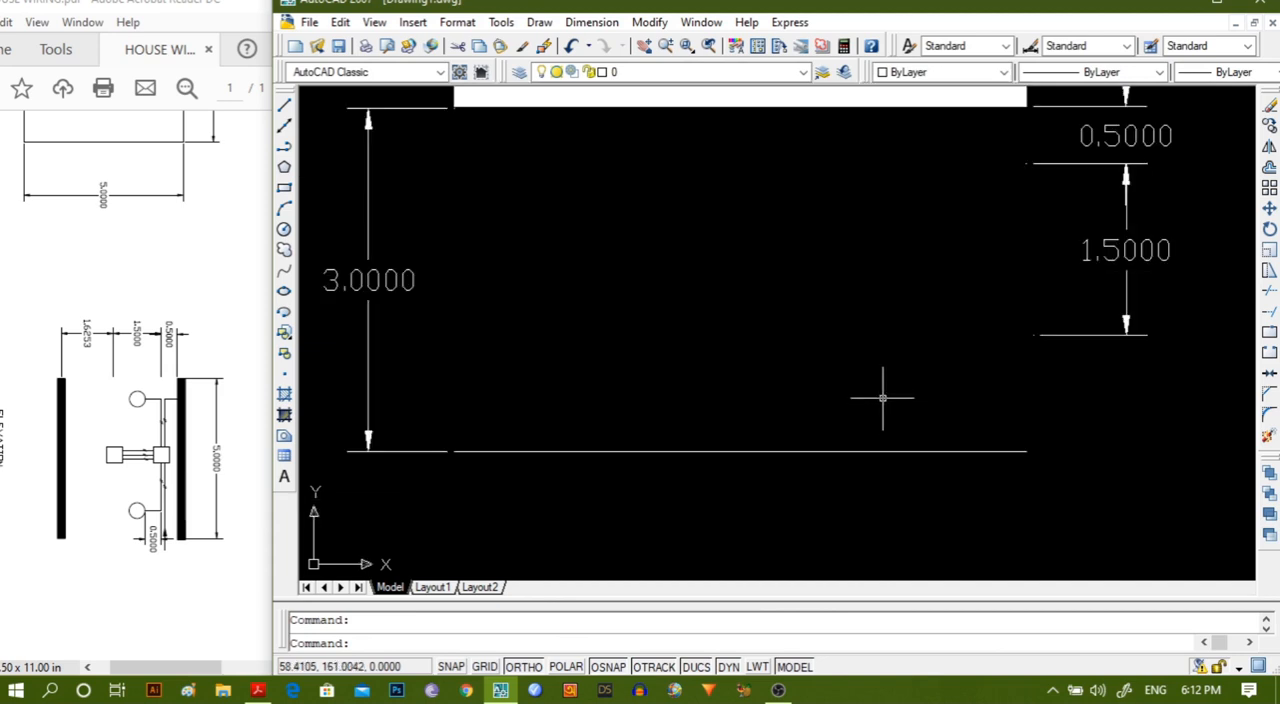
scroll(806, 300, "up", 1)
scroll(806, 300, "up", 2)
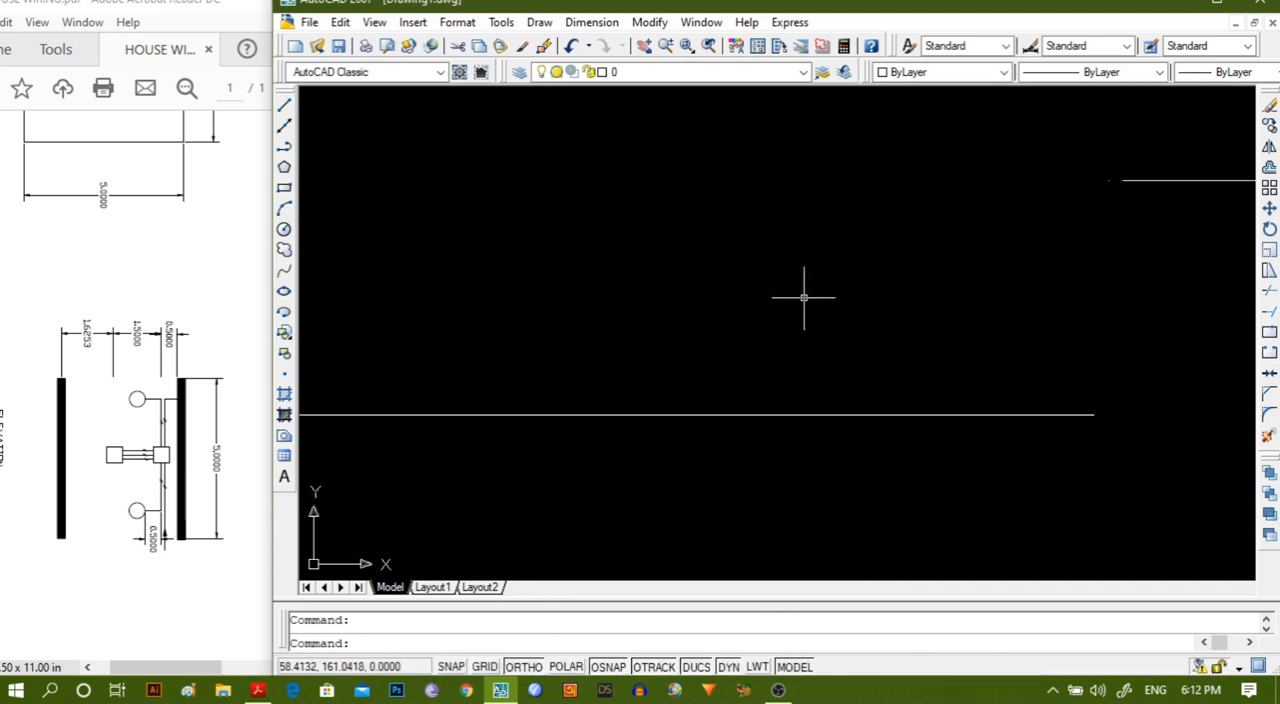
middle_click_drag(806, 300, 638, 267)
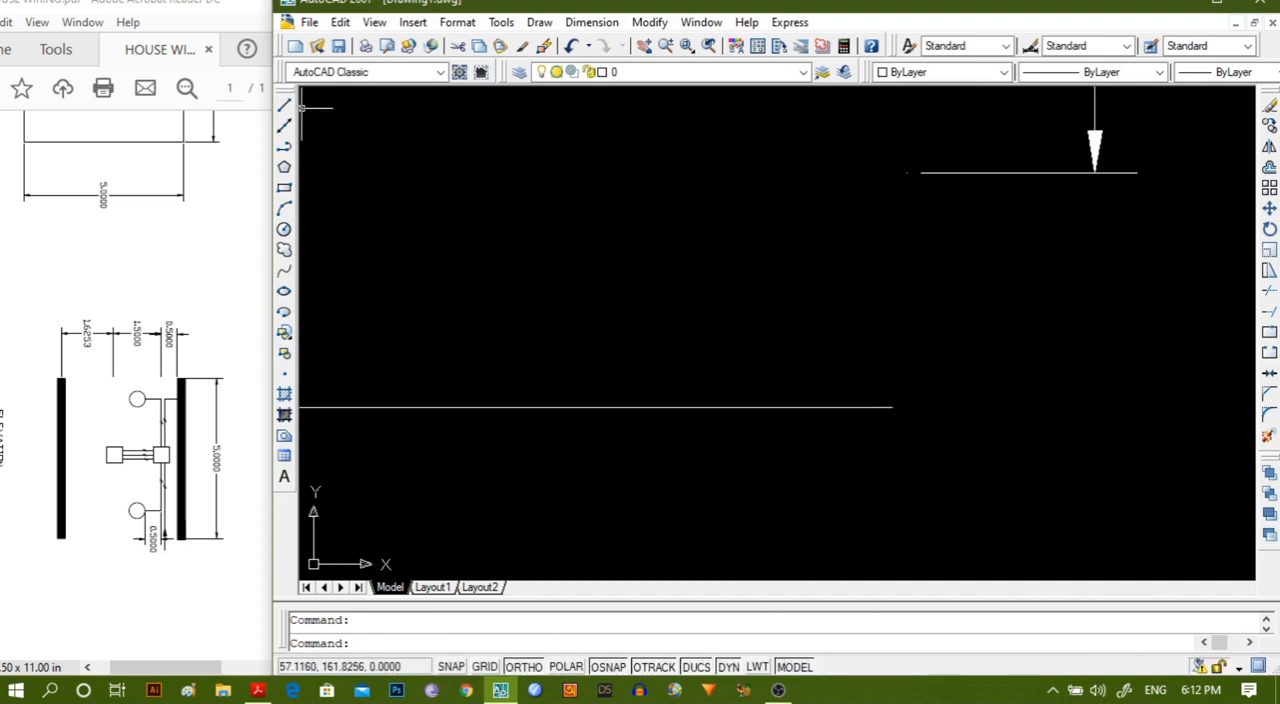
left_click(590, 26)
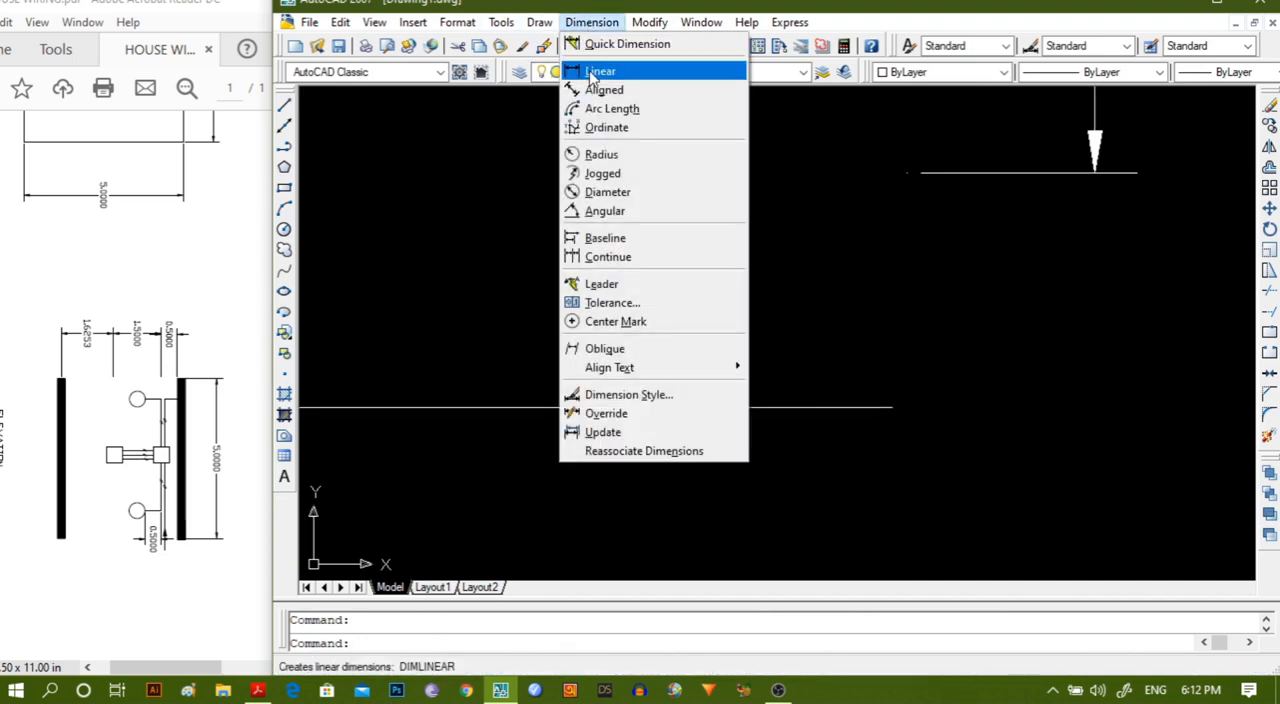
left_click(598, 71)
left_click(907, 172)
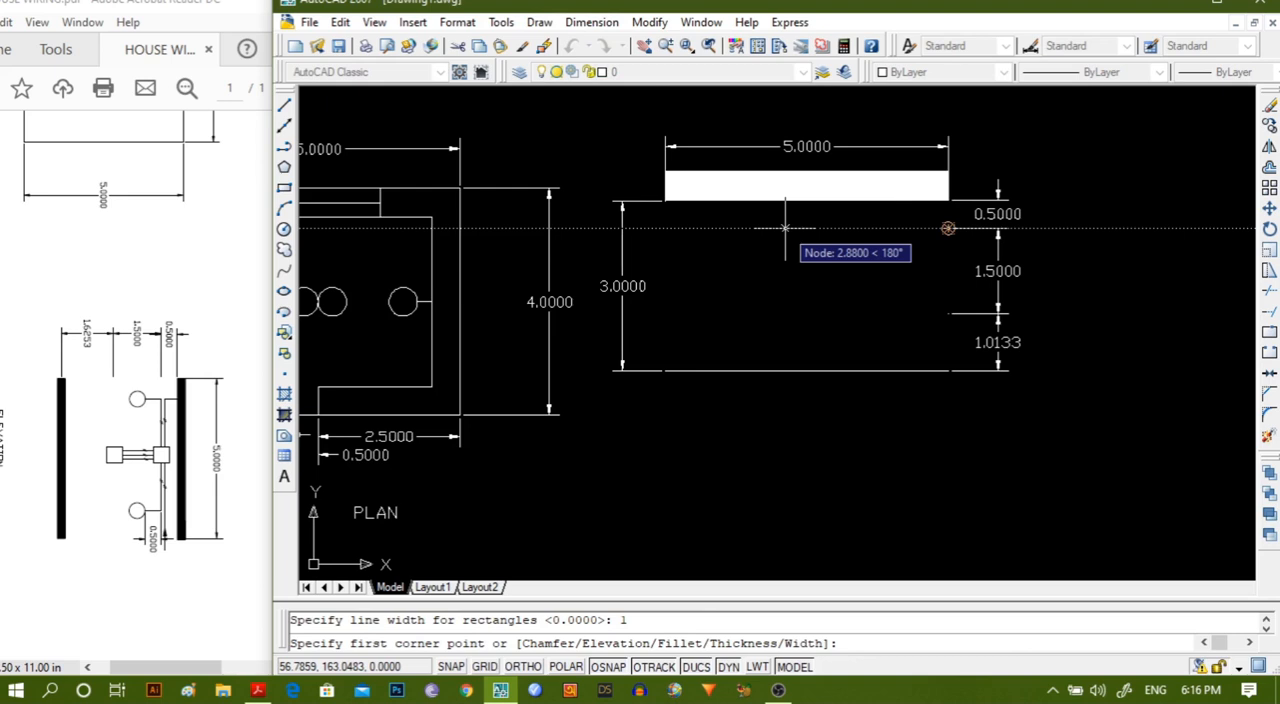
key("Escape")
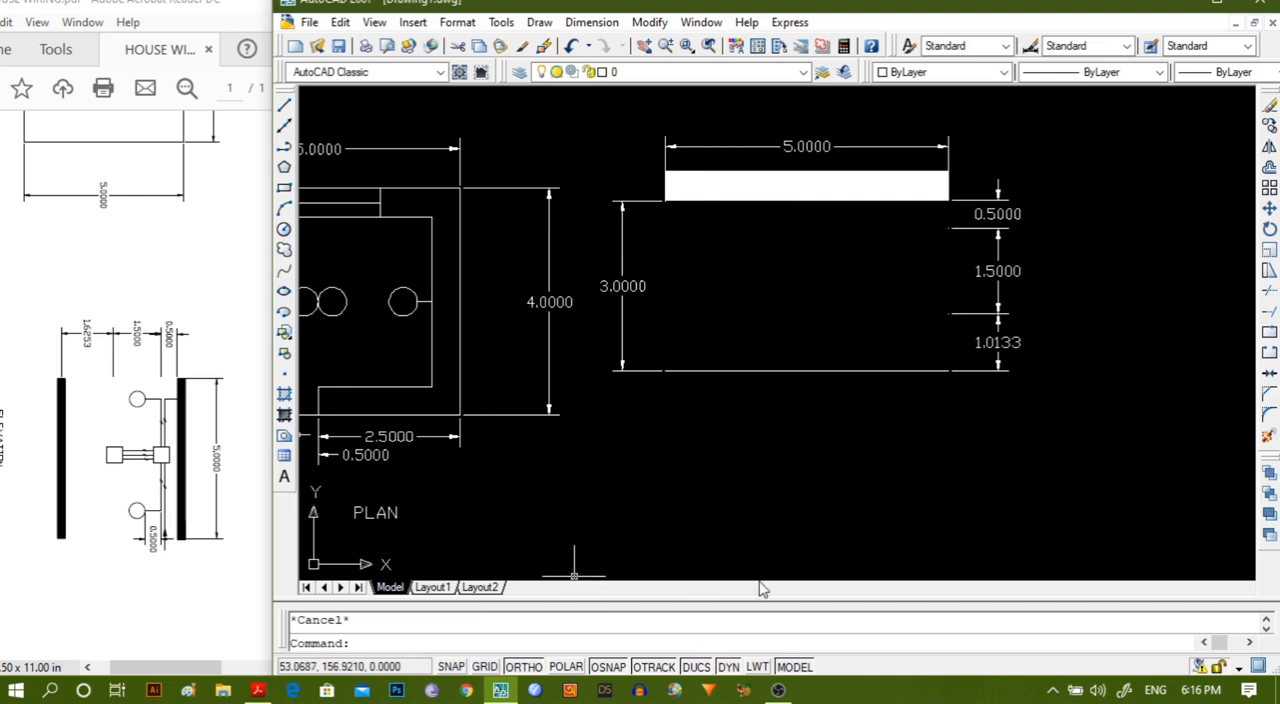
scroll(580, 500, "down", 3)
middle_click_drag(586, 491, 695, 462)
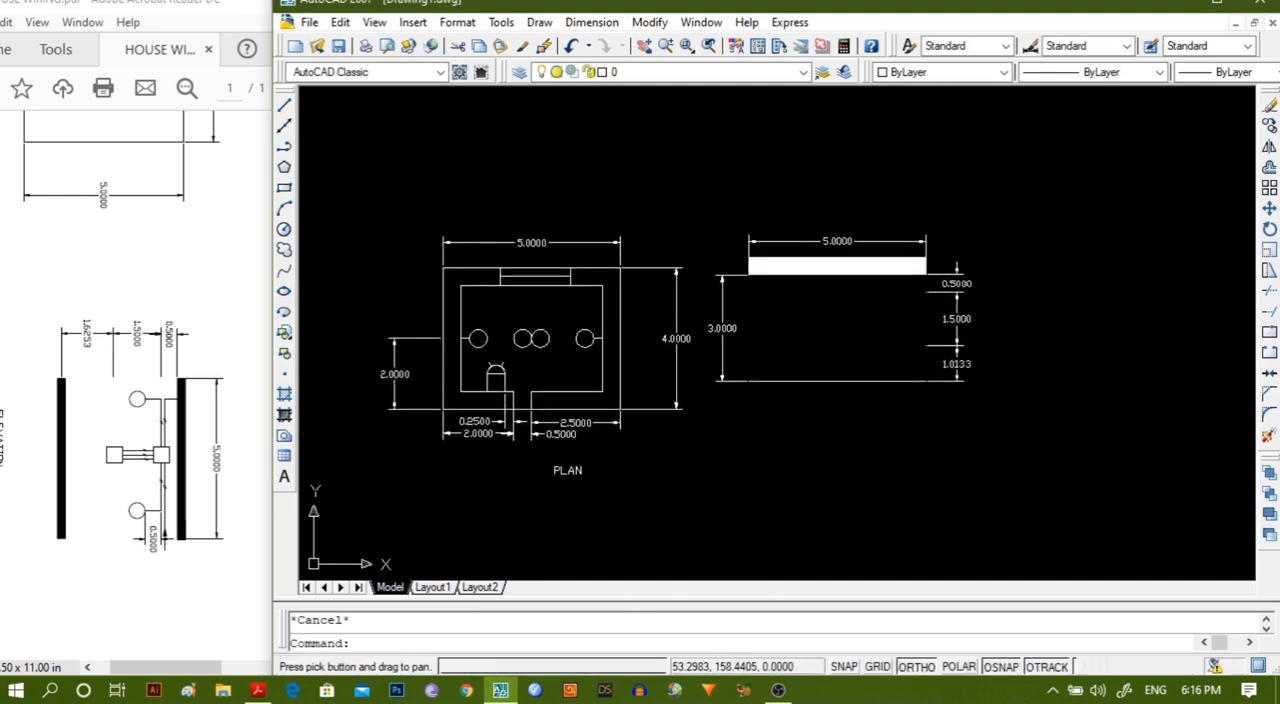
scroll(691, 451, "up", 2)
mouse_move(617, 466)
middle_mouse_down()
mouse_move(666, 449)
mouse_move(750, 460)
middle_mouse_up()
scroll(668, 449, "up", 3)
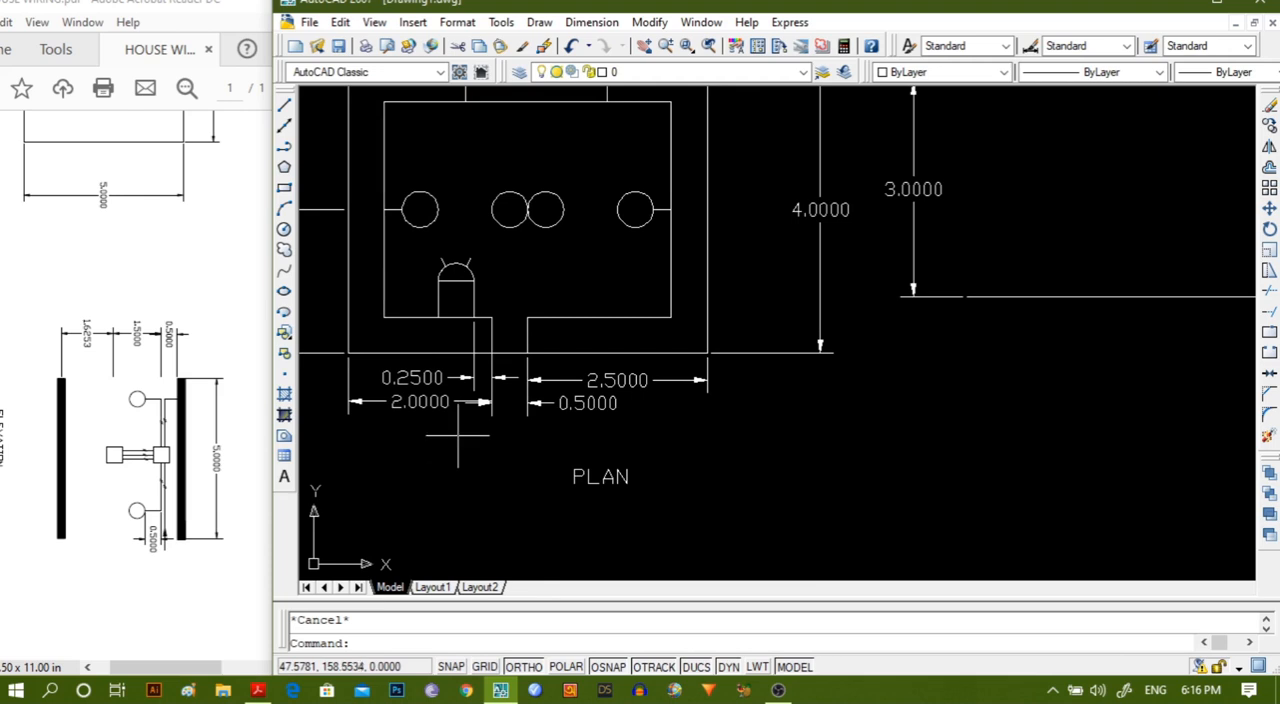
scroll(582, 456, "down", 2)
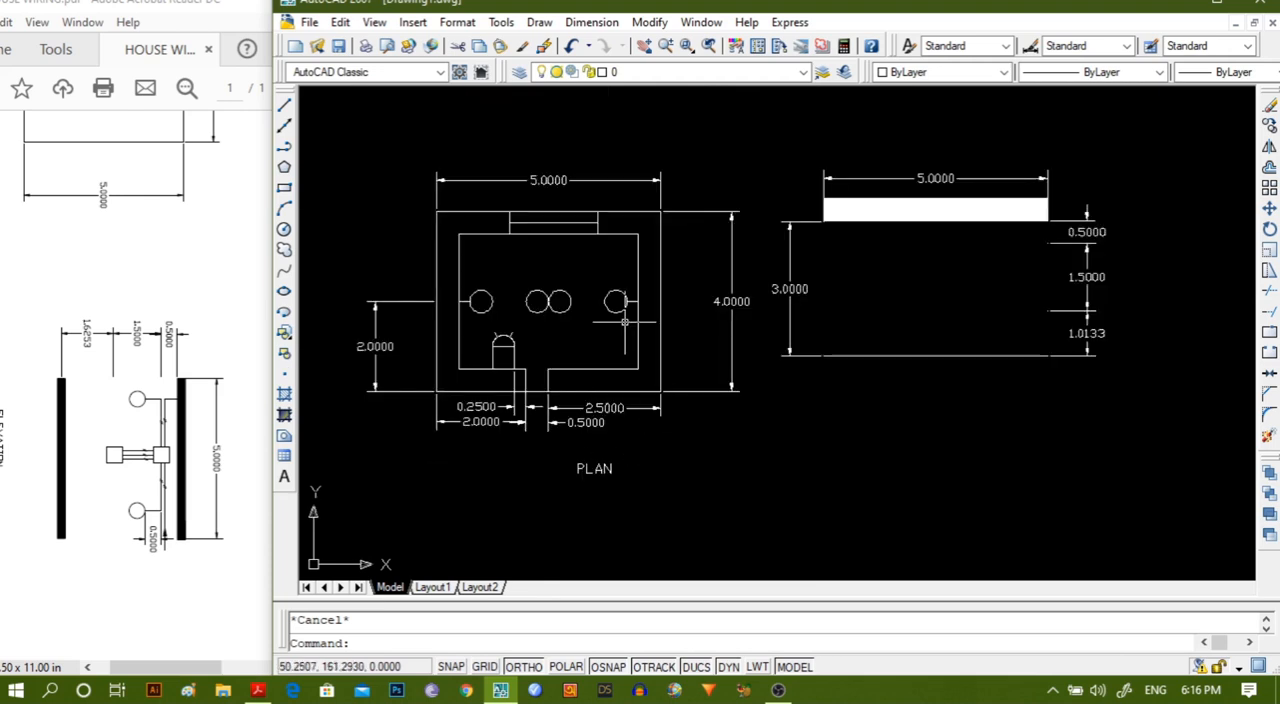
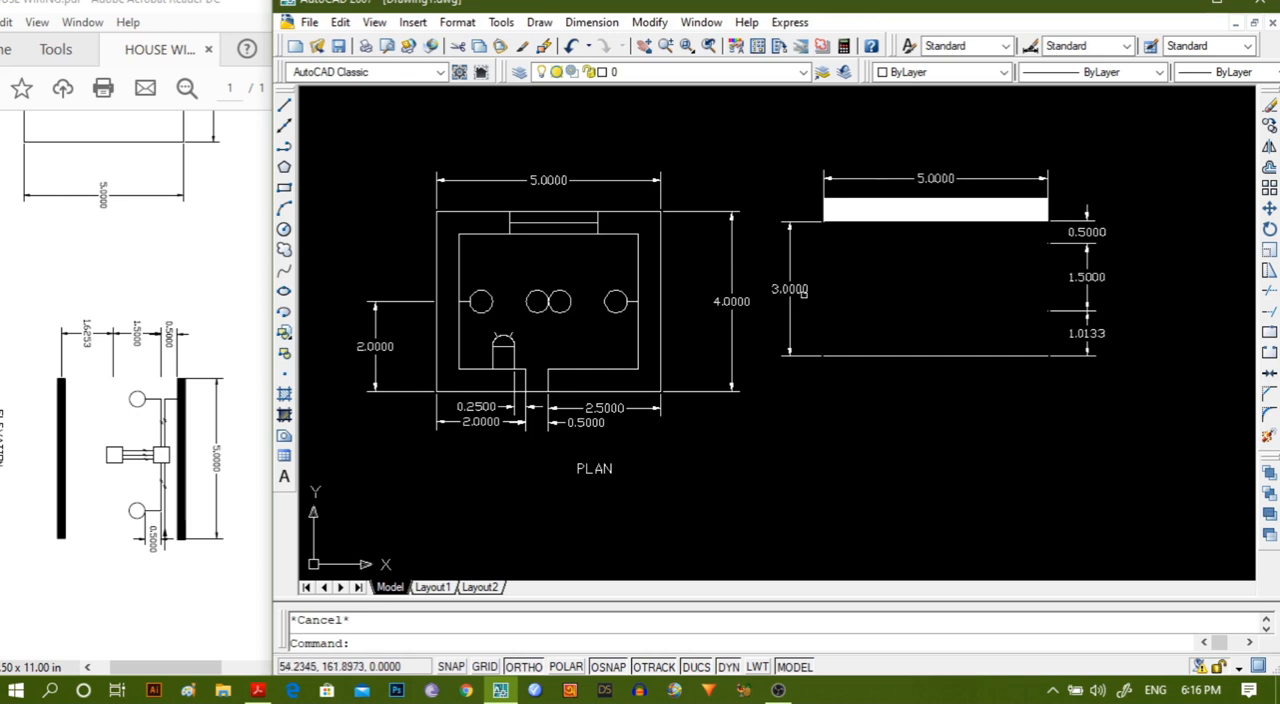
Add a 2.5 horizontal linear dimension below the thin horizontal line, from its left end to its midpoint.
left_click(591, 22)
left_click(604, 69)
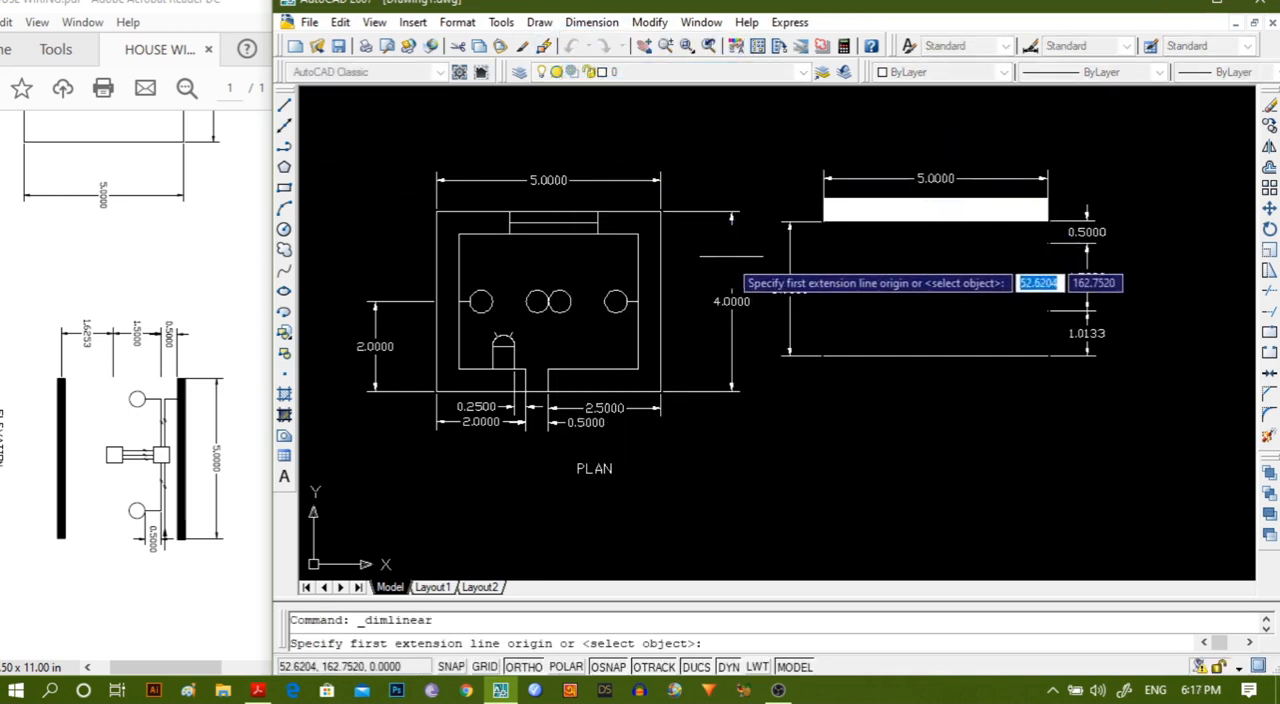
scroll(853, 302, "up", 1)
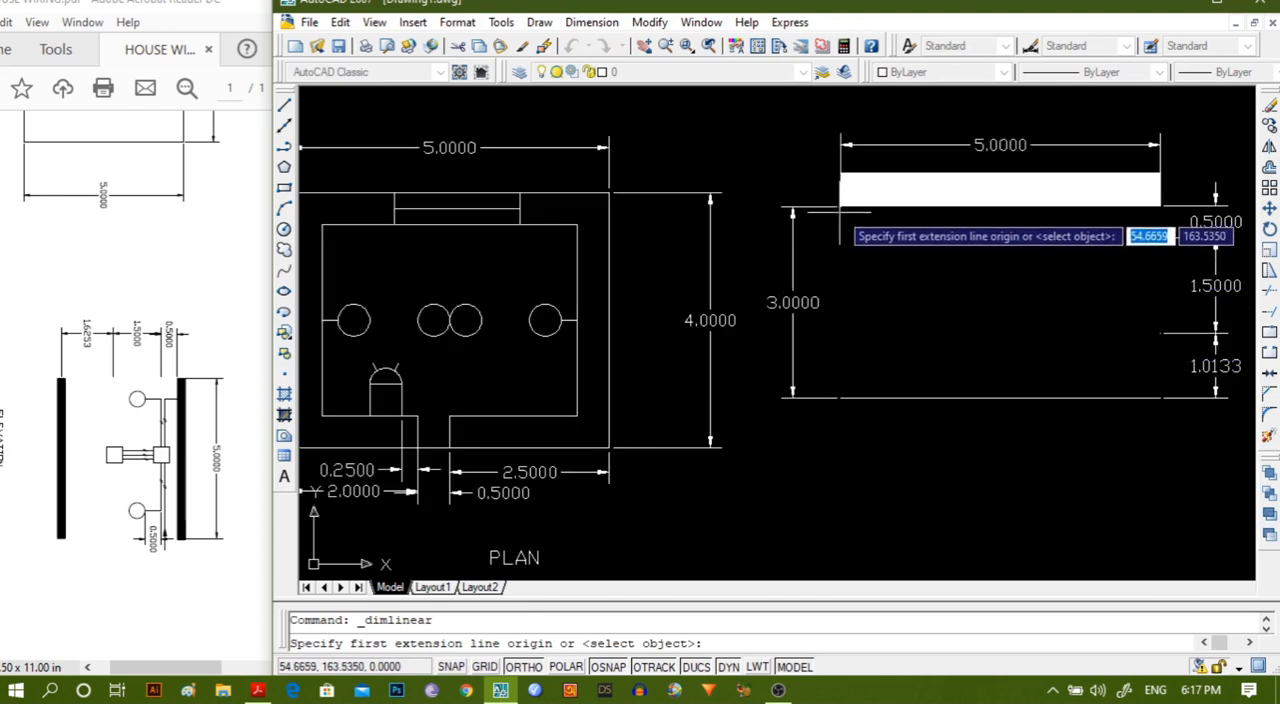
left_click(840, 398)
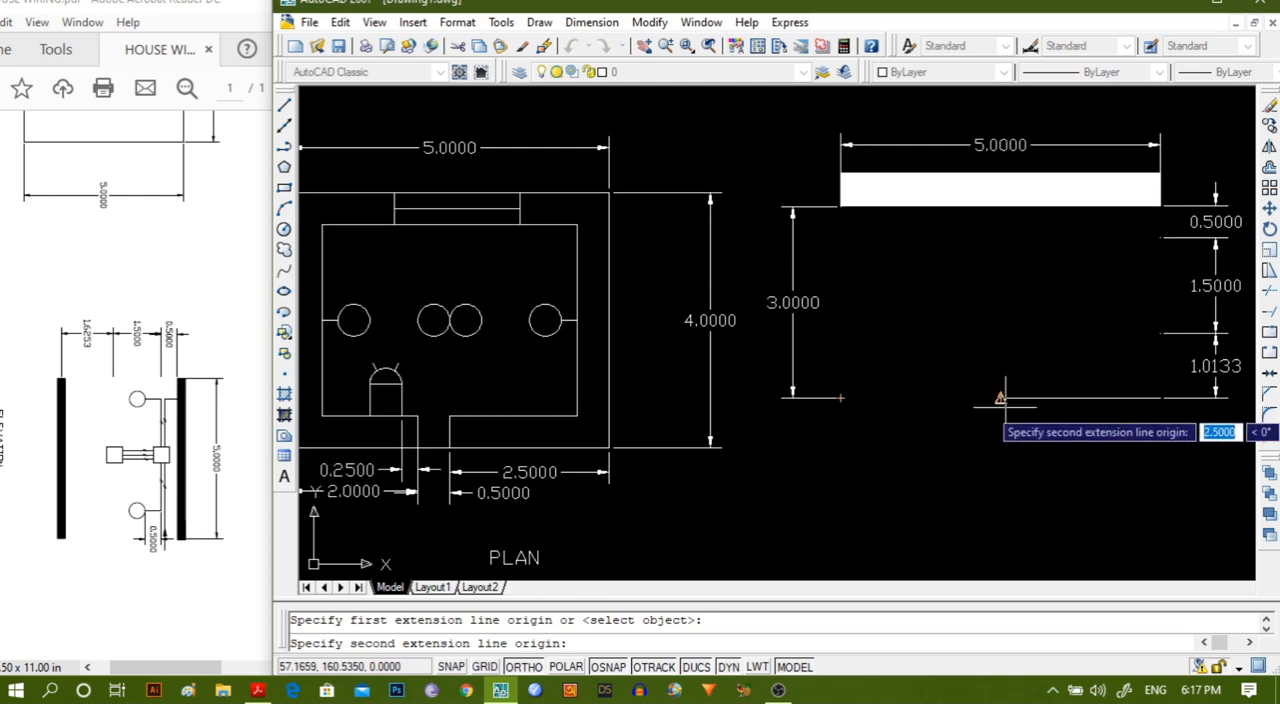
left_click(1000, 398)
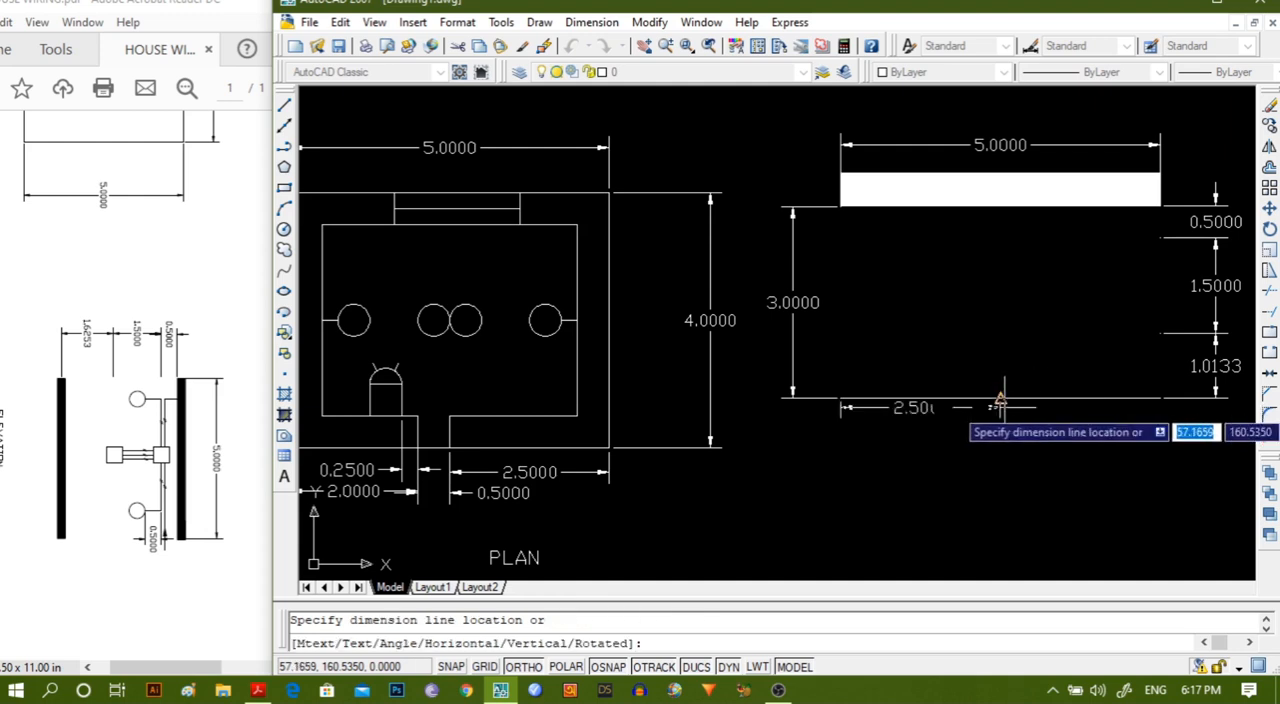
left_click(1000, 509)
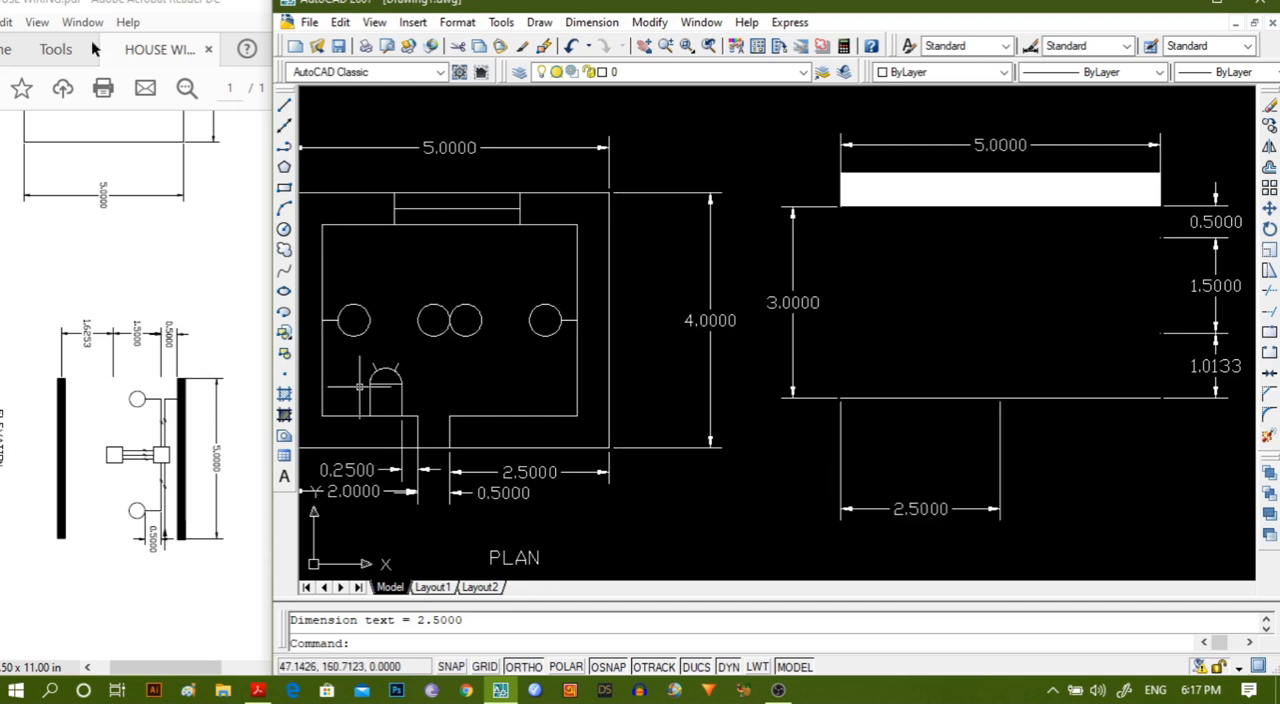
Add a 0.25 horizontal linear dimension going left from the thin line's midpoint, placed above the 2.5 dimension.
left_click(585, 22)
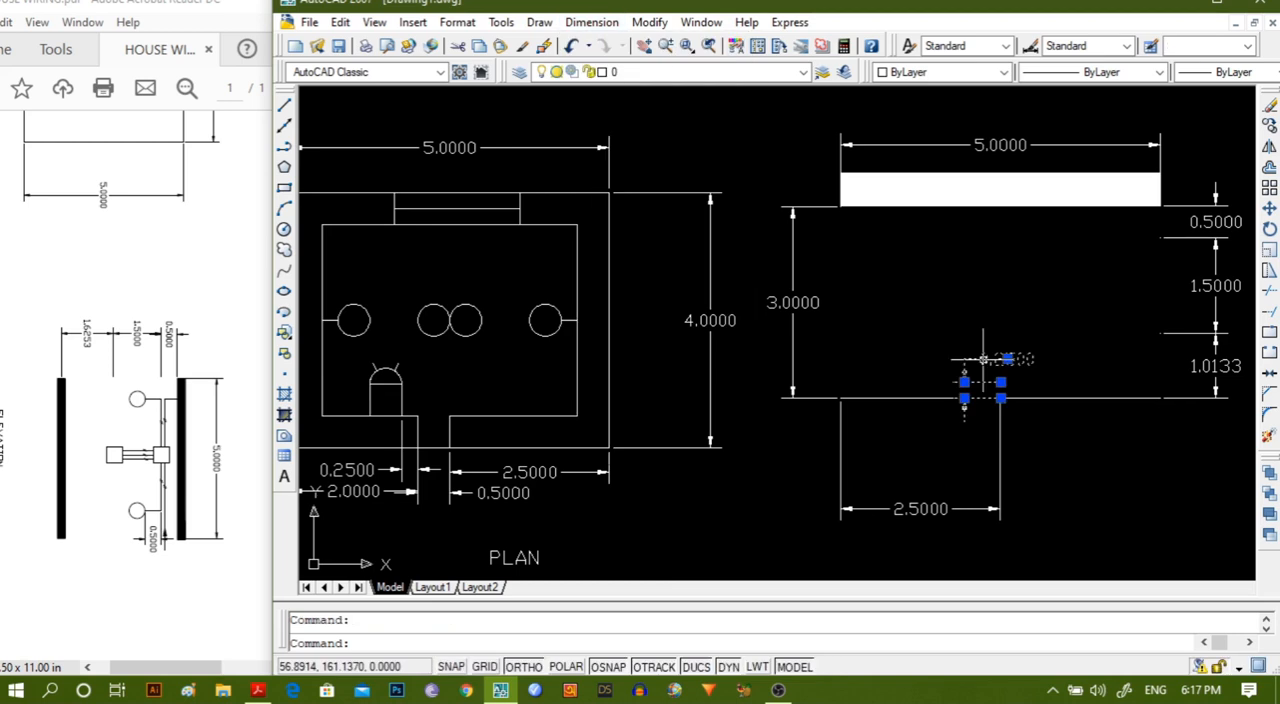
key("Delete")
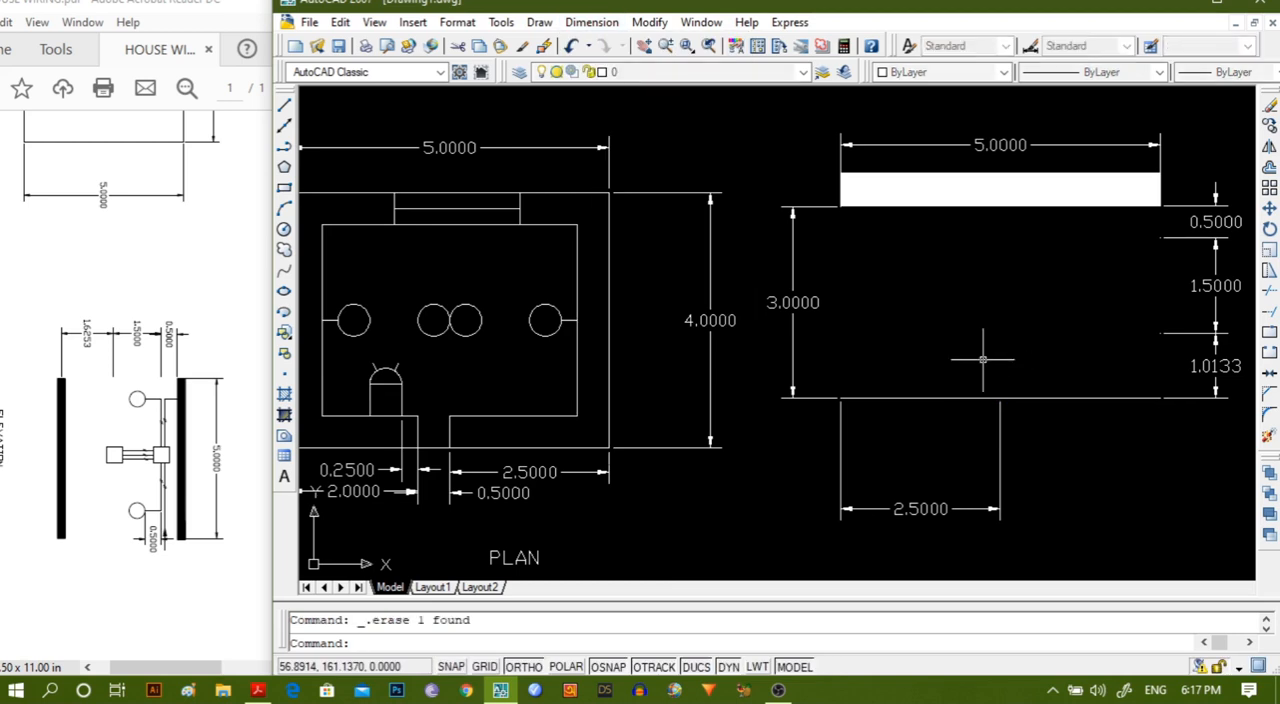
left_click(590, 22)
left_click(594, 77)
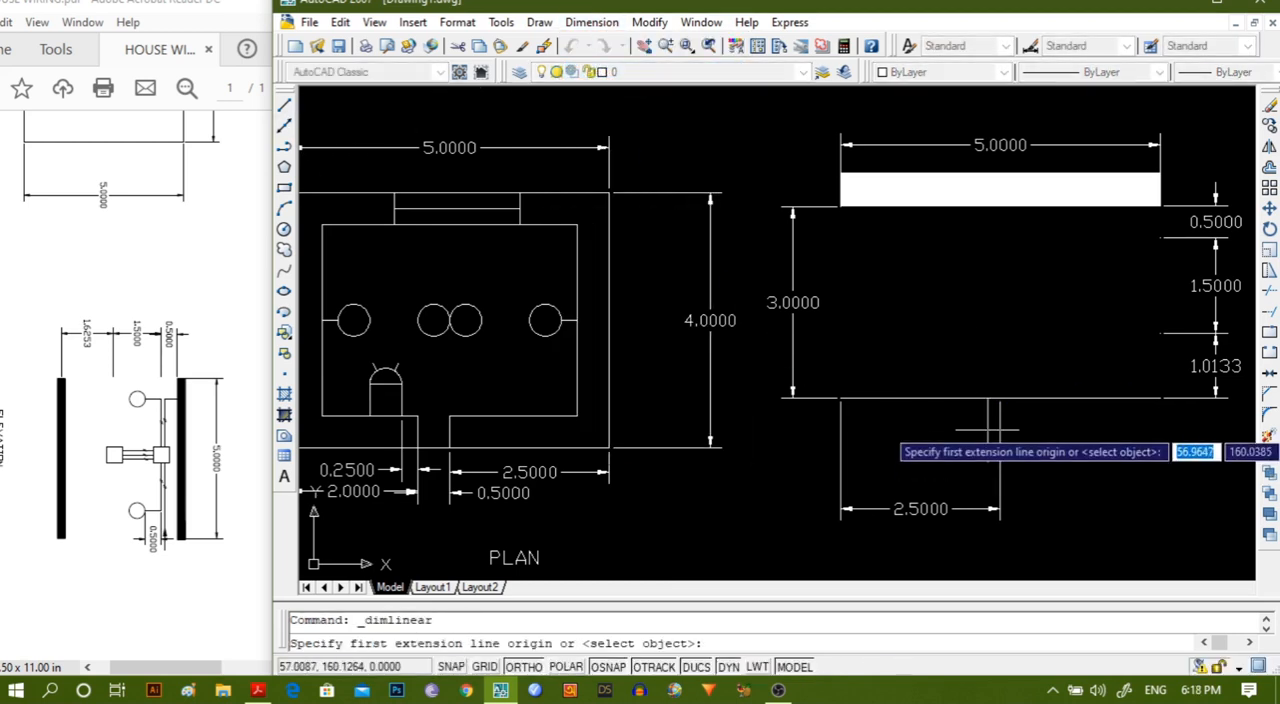
left_click(999, 398)
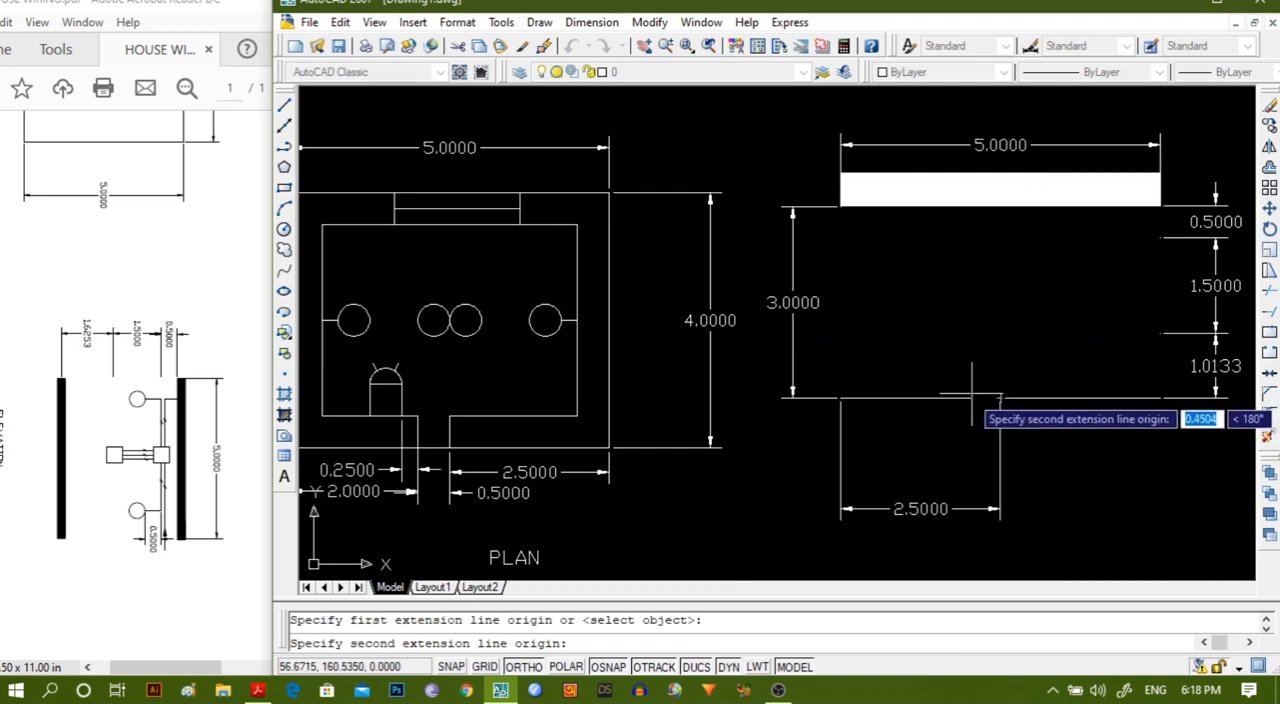
type(".")
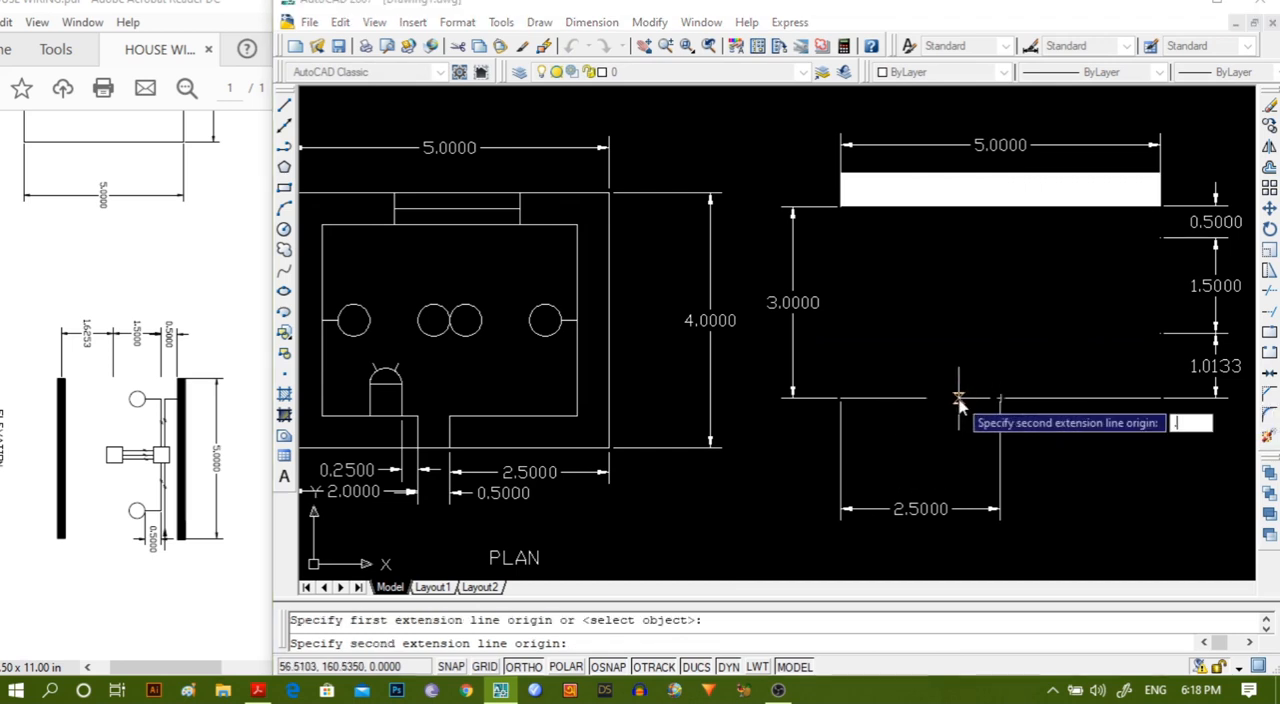
type("25")
key("Return")
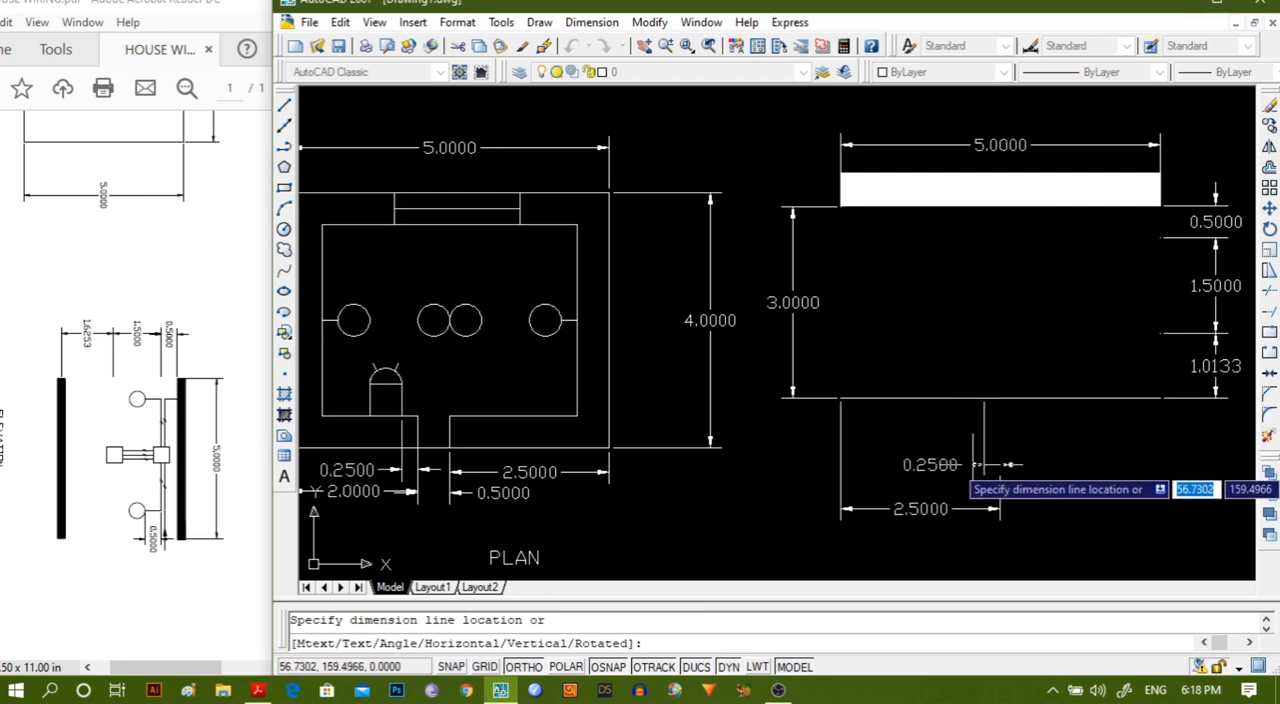
left_click(975, 464)
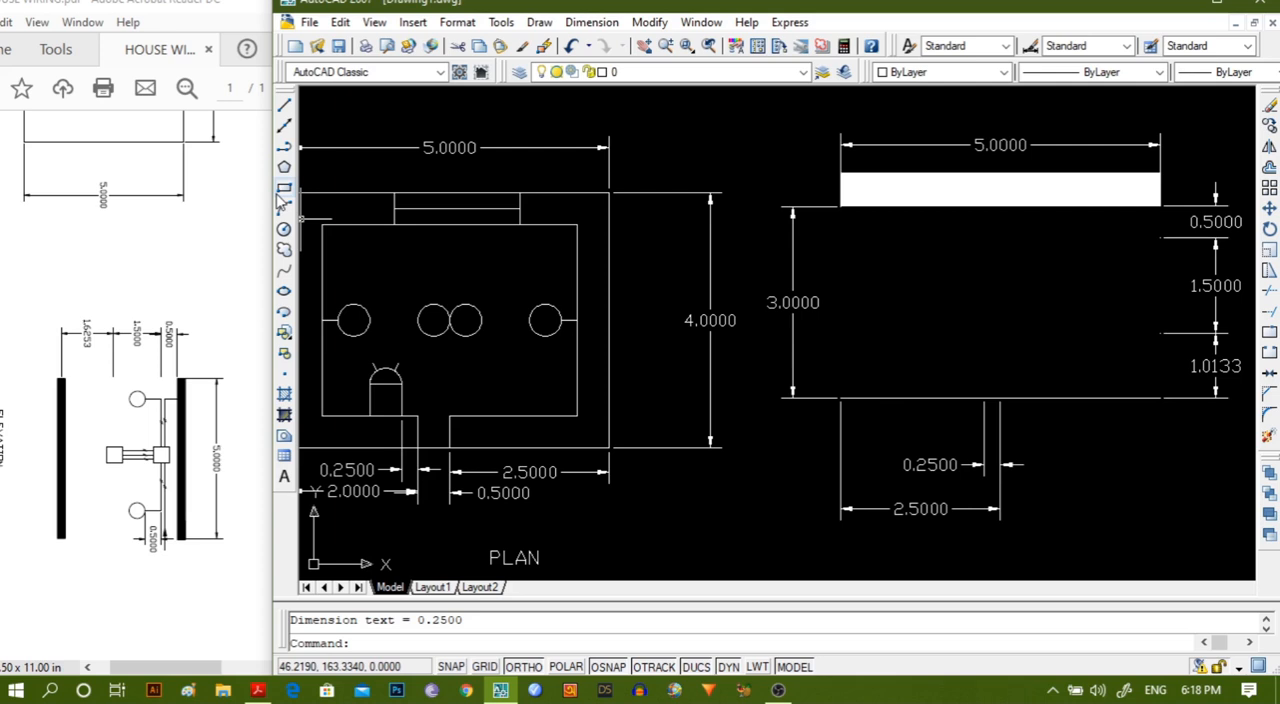
Copy the small square under the arc in the plan and paste it into the elevation between the bar and the thin line.
key("Return")
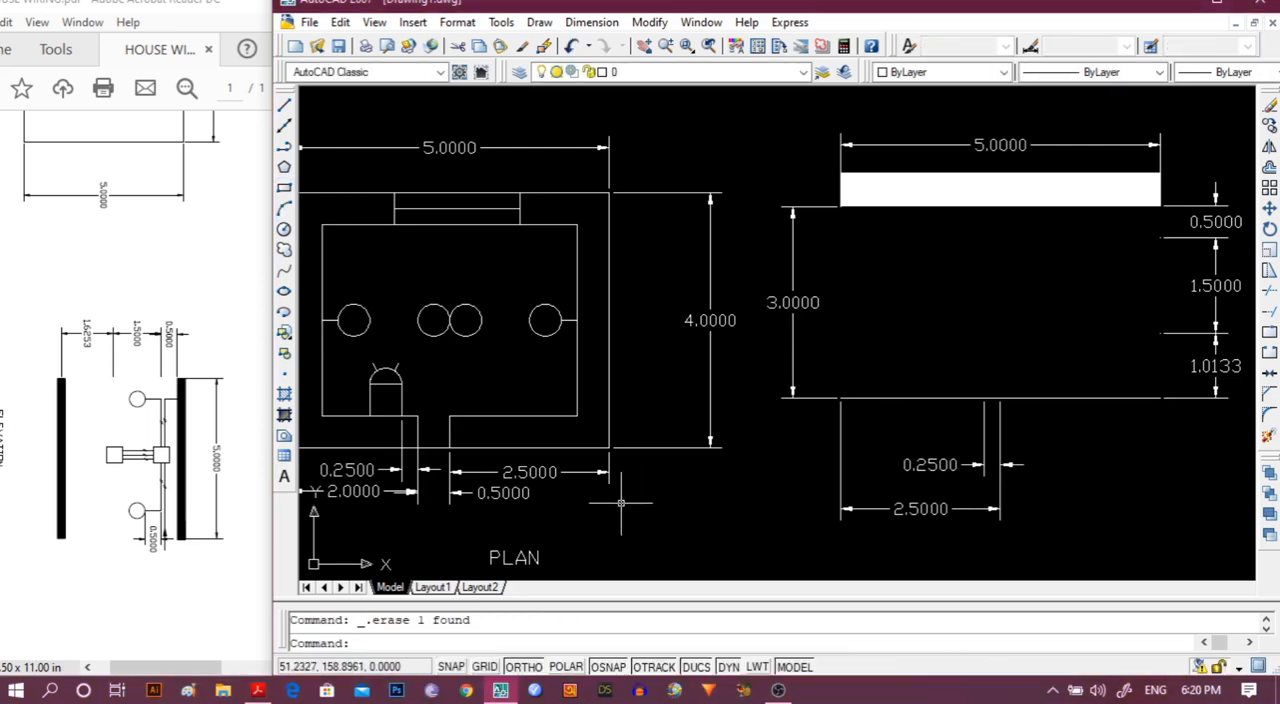
left_click(401, 407)
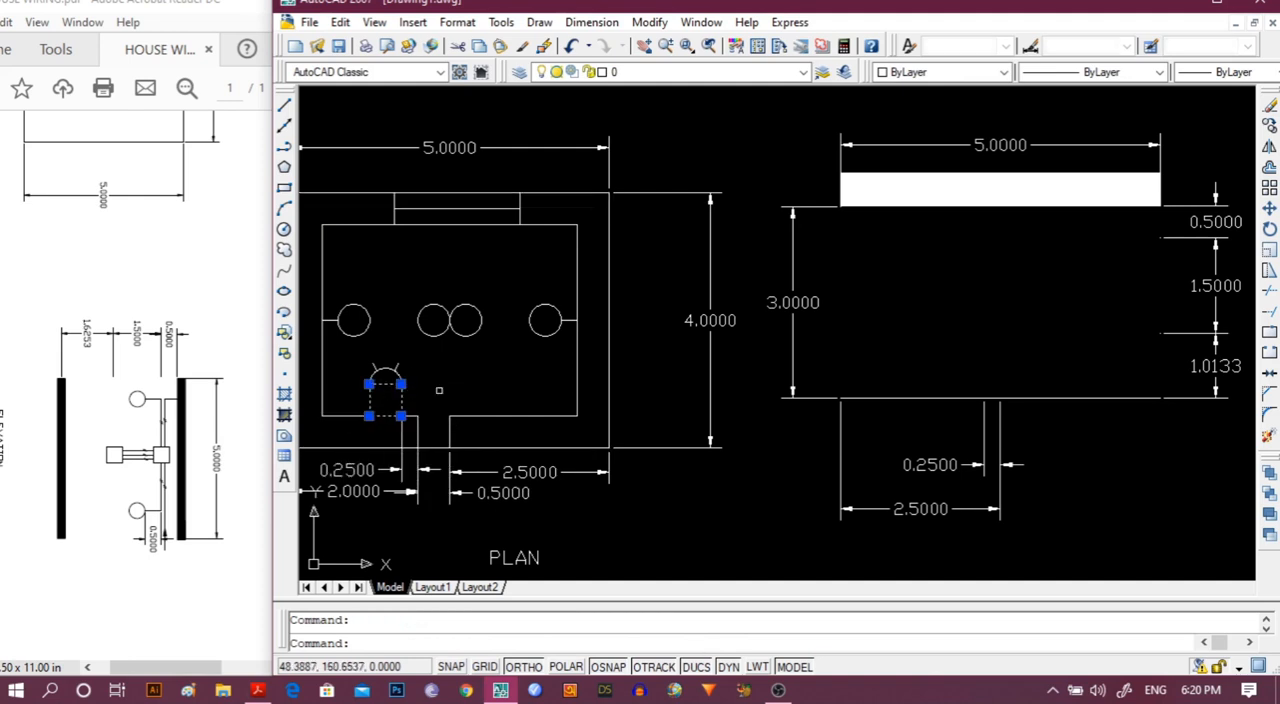
key("ctrl+c")
key("ctrl+v")
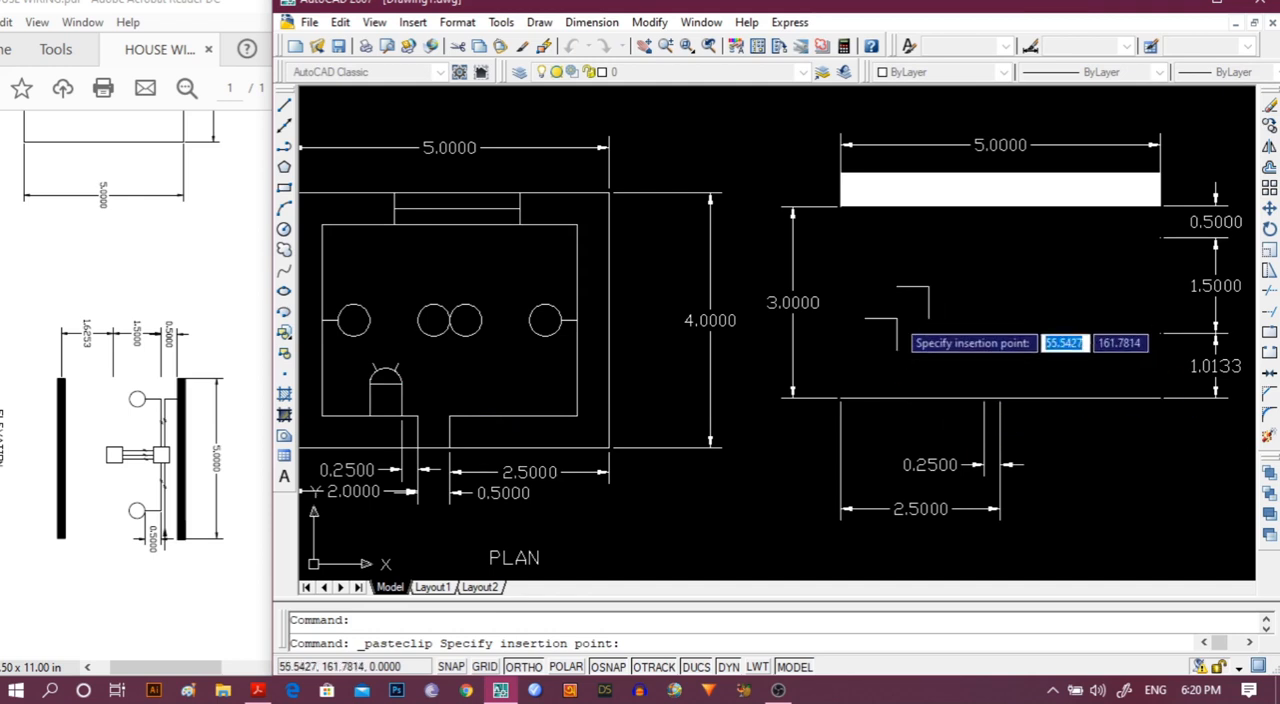
left_click(897, 318)
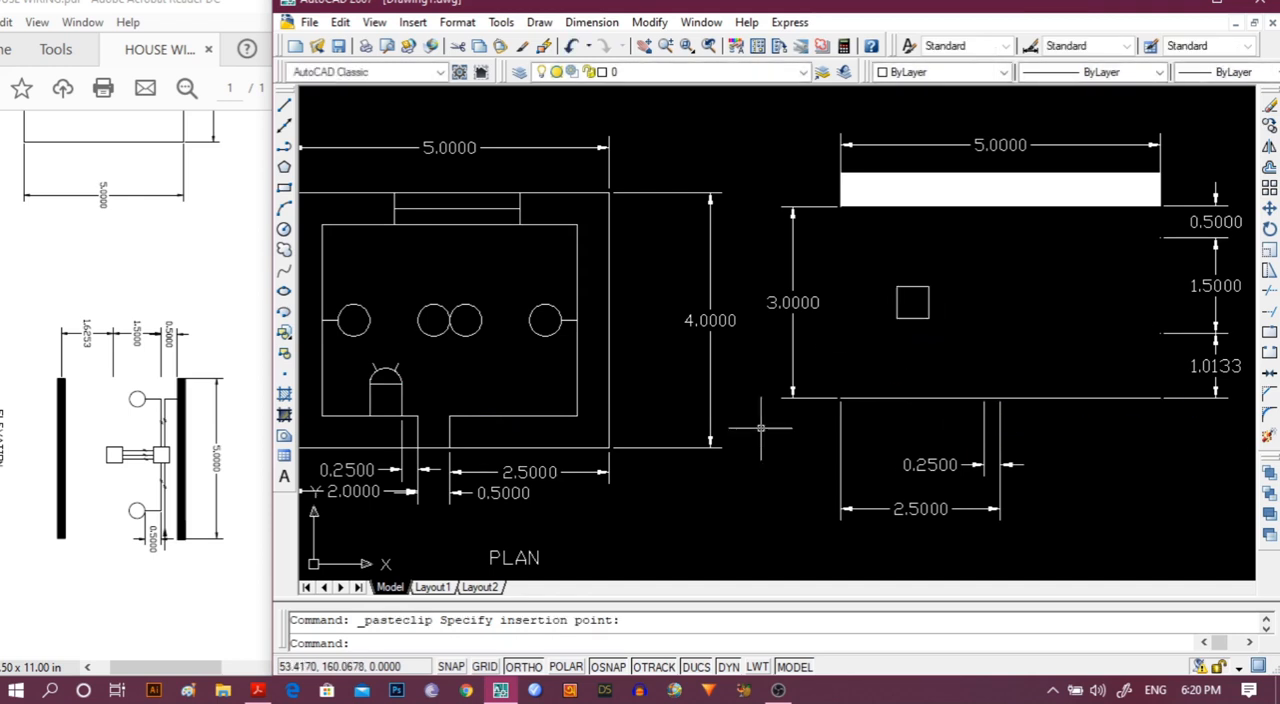
Turn Ortho off and move the pasted square so its lower-right corner sits on the thin line at the 0.25 dimension's left end.
left_click(928, 318)
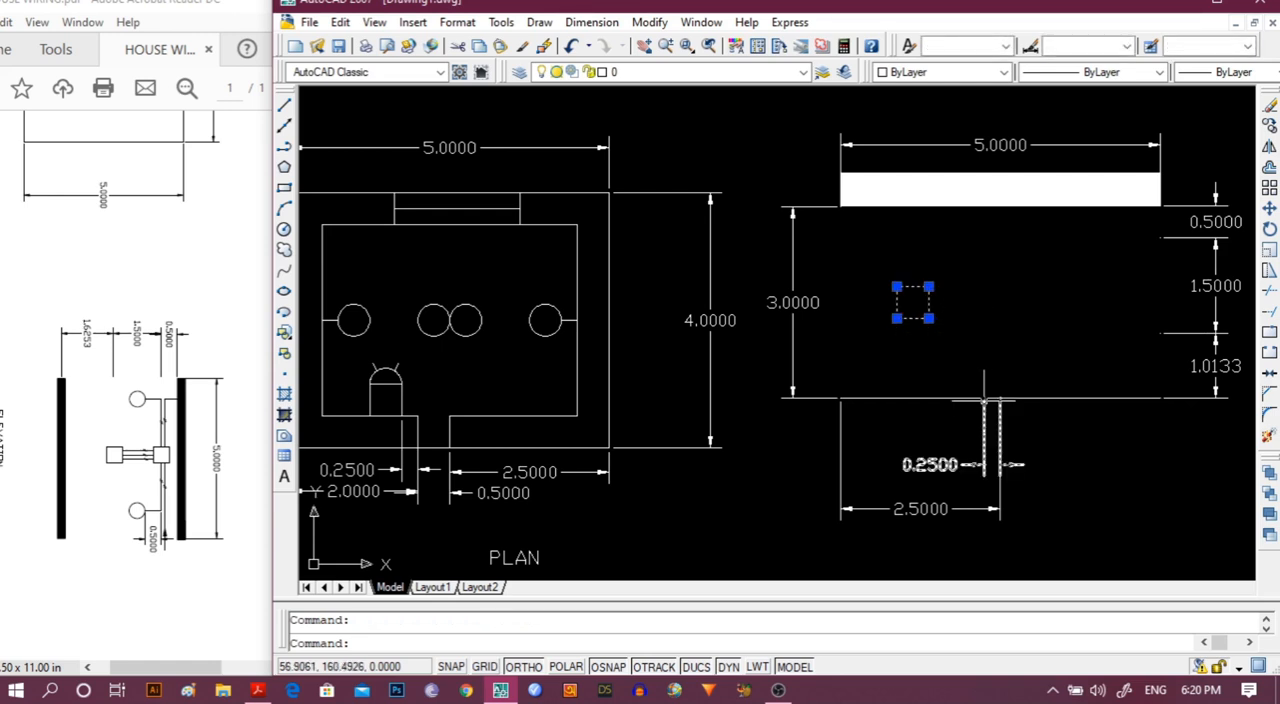
left_click(591, 24)
mouse_move(645, 26)
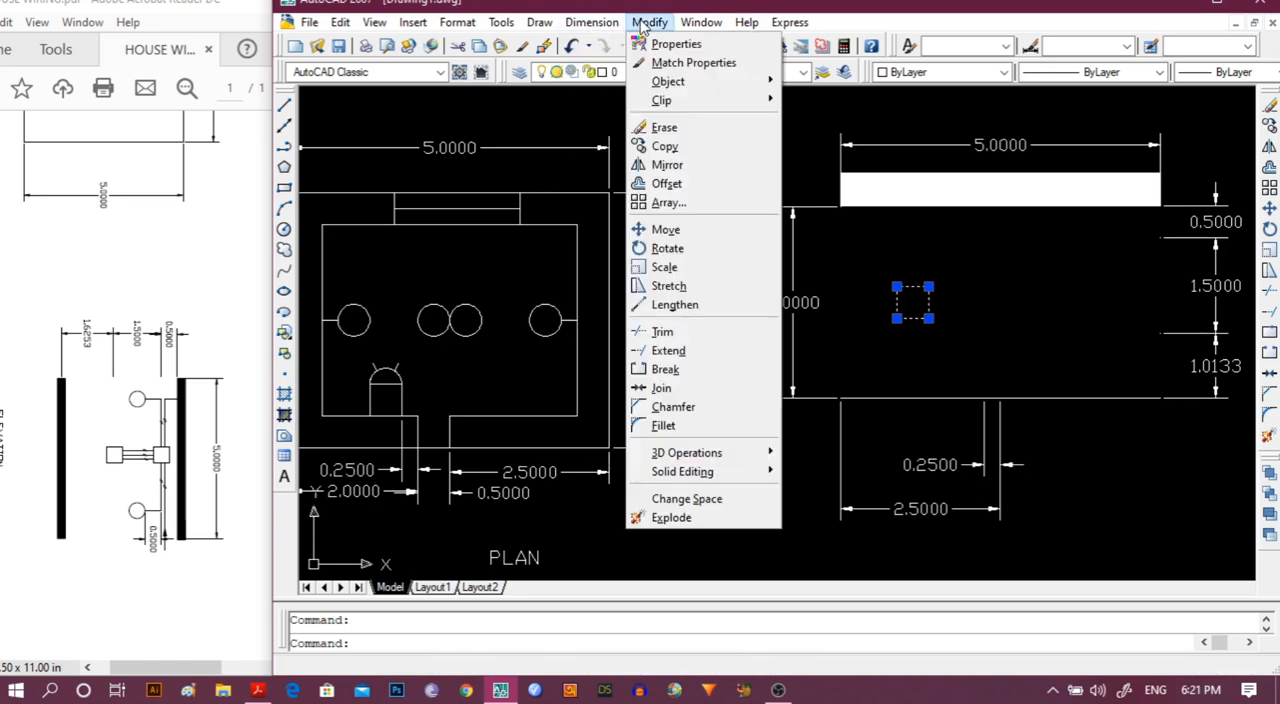
left_click(666, 232)
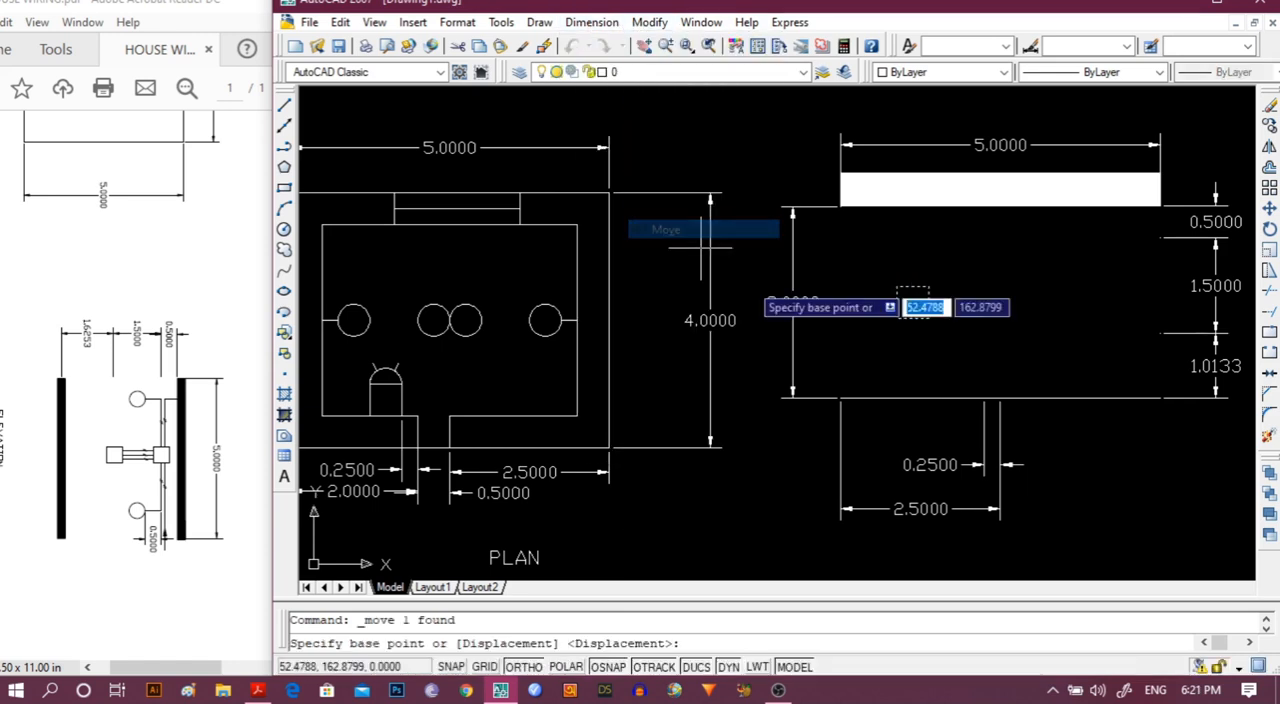
left_click(928, 318)
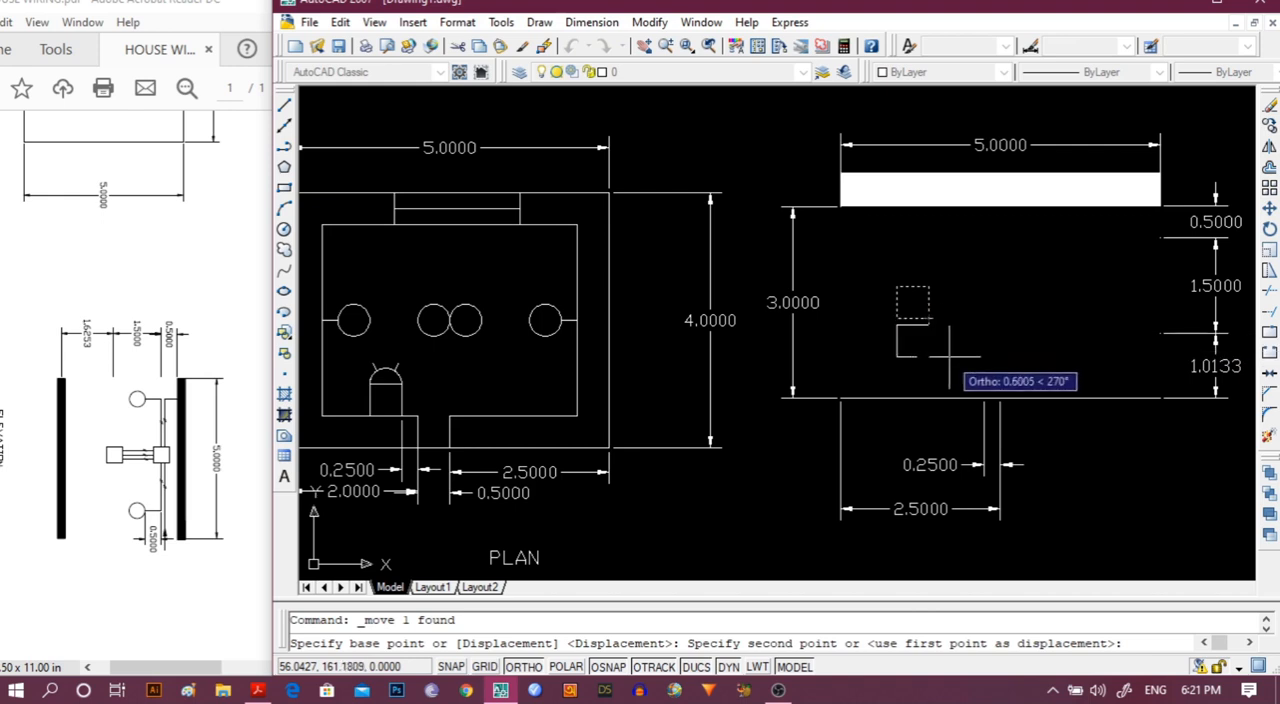
left_click(526, 667)
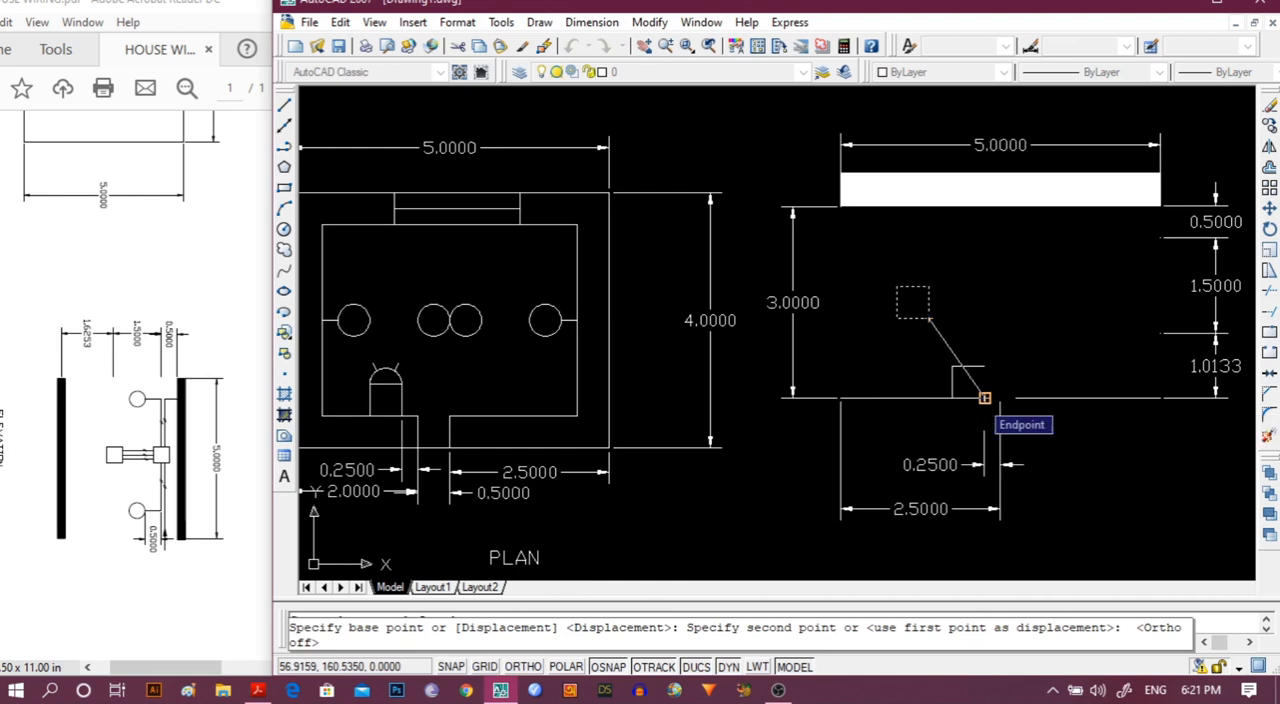
left_click(984, 398)
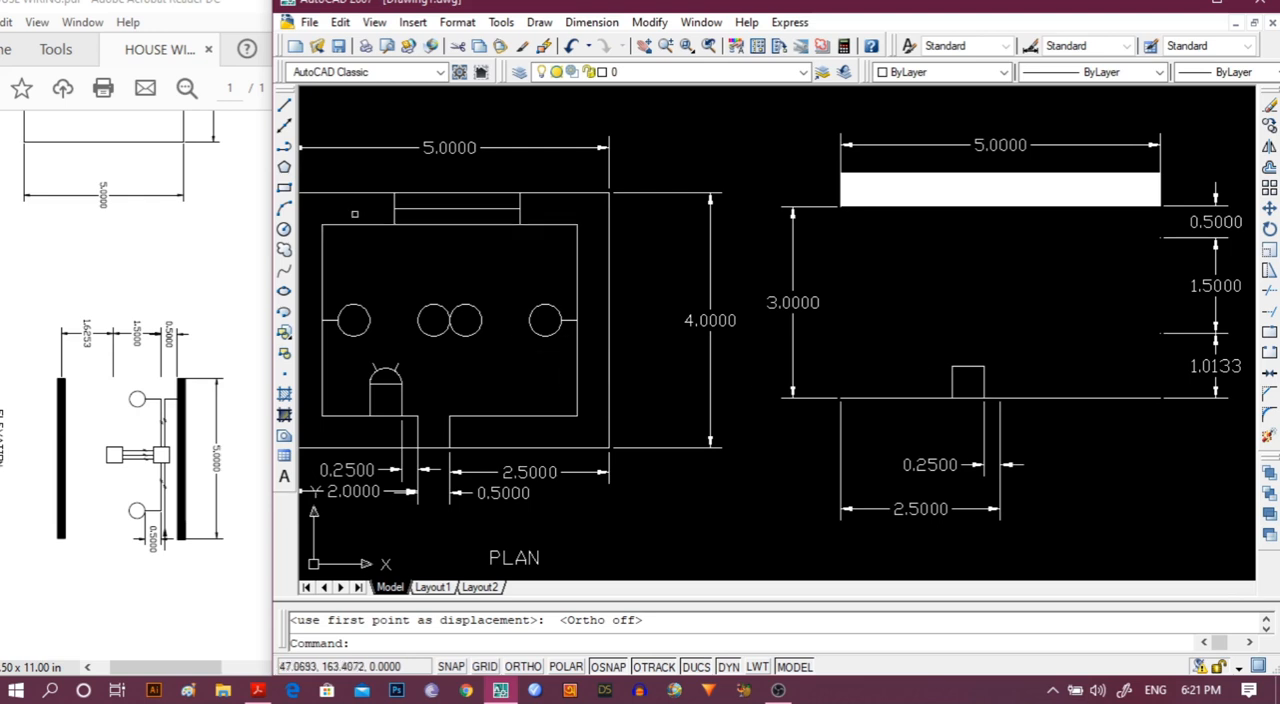
Try to move the square by its upper-right corner down to the thin line.
left_click(986, 373)
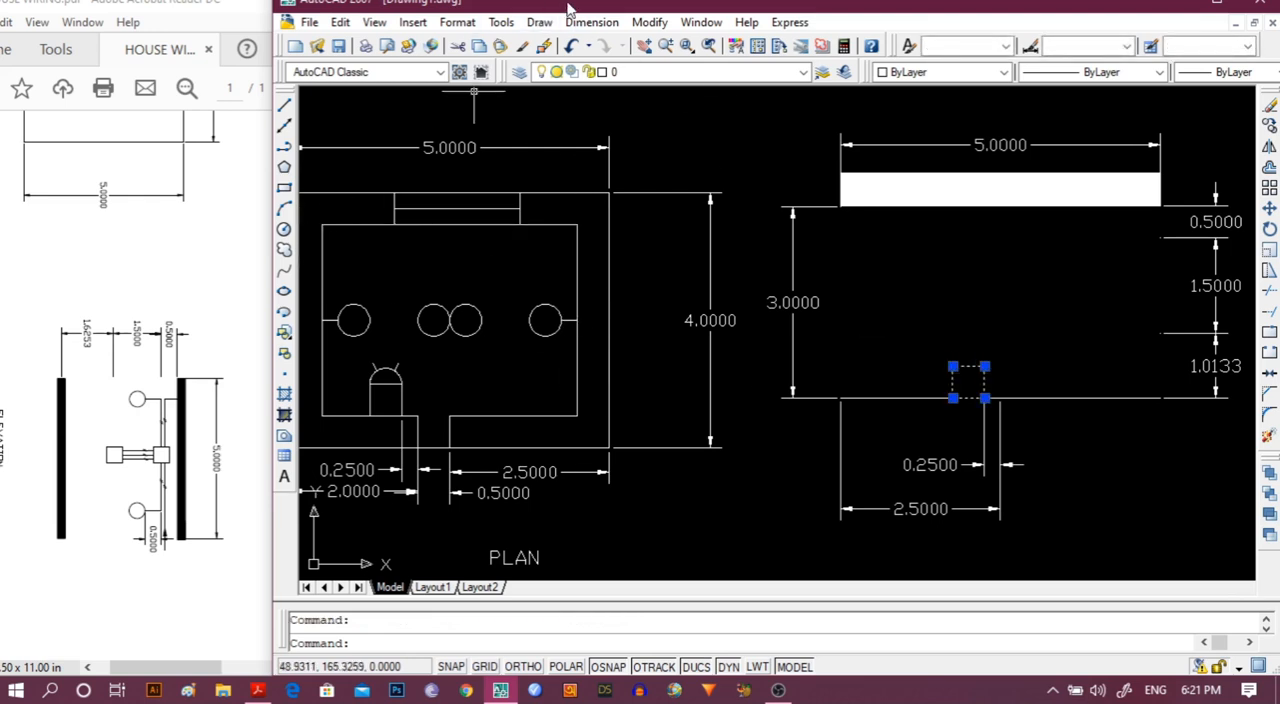
left_click(650, 22)
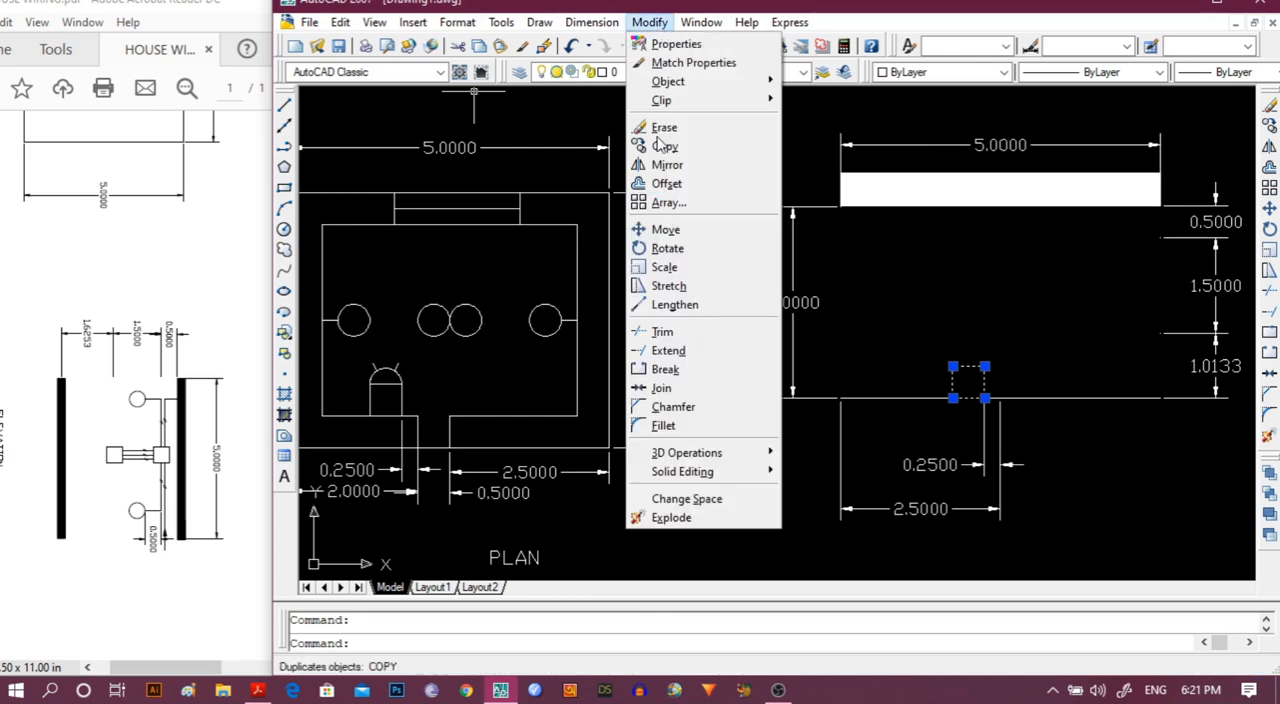
left_click(664, 232)
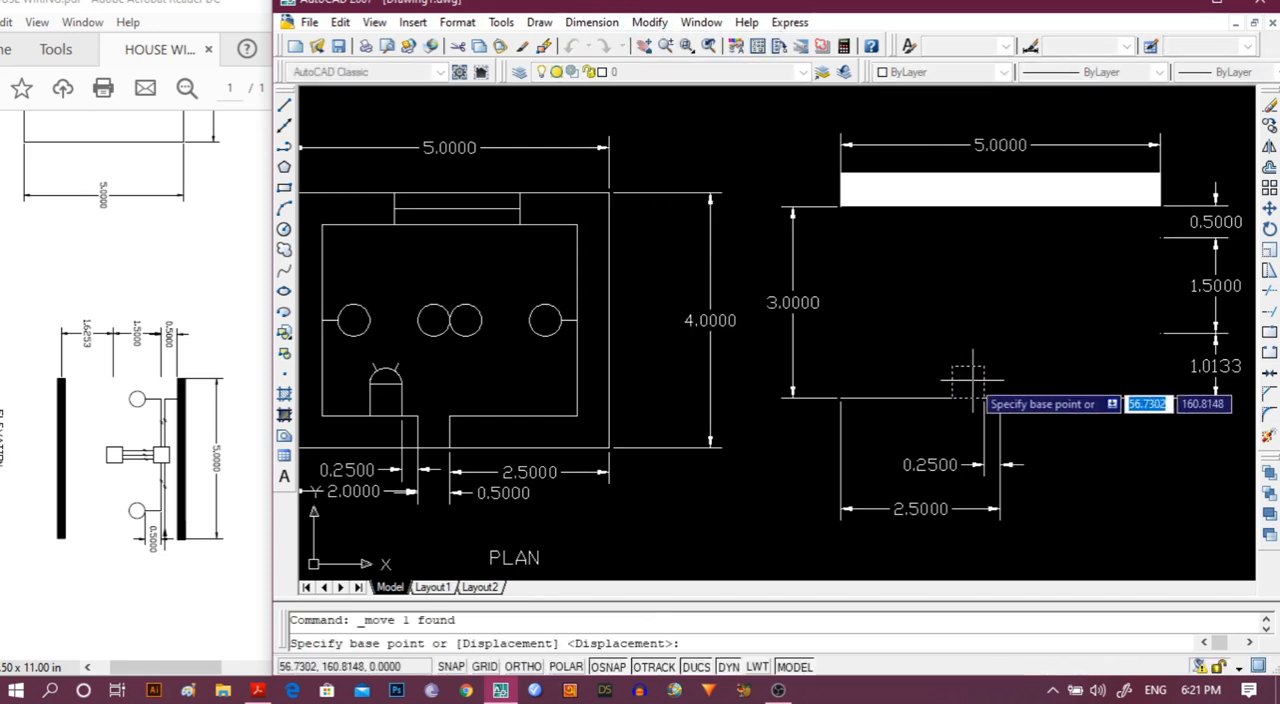
left_click(985, 367)
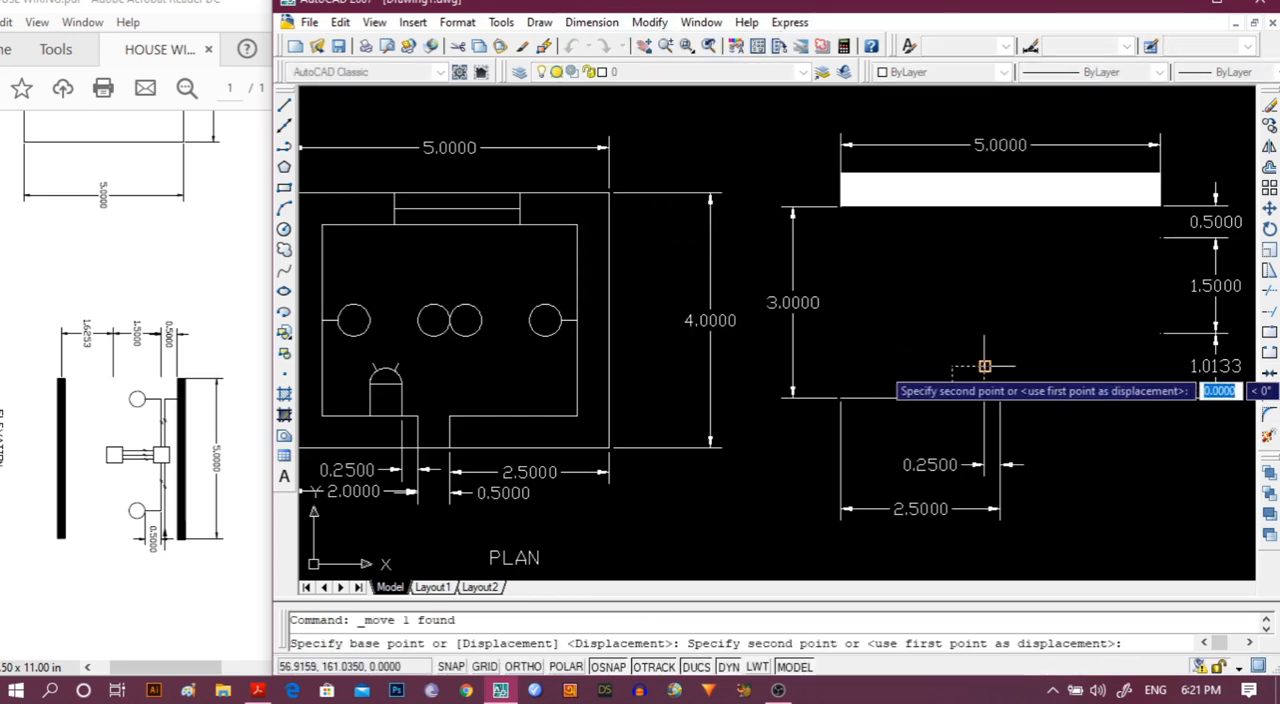
left_click(985, 398)
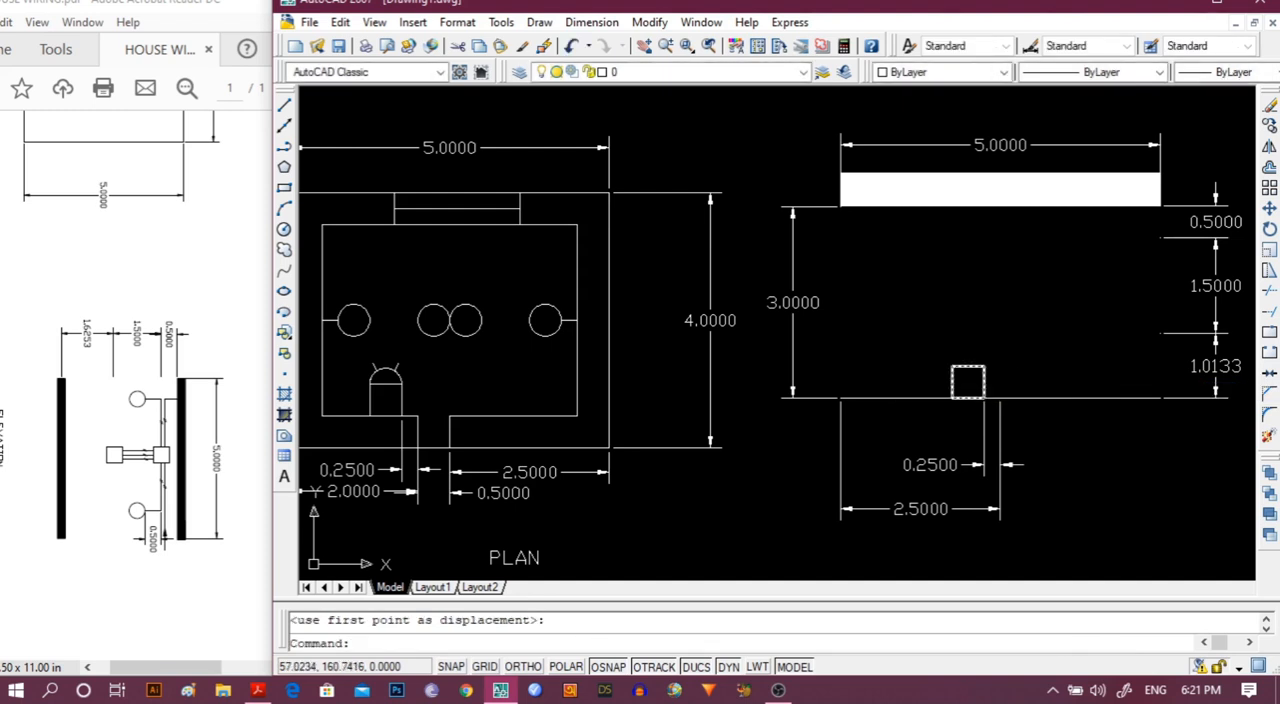
Move the square straight up by its right side's midpoint, level with the lower end of the 1.5 dimension.
left_click(985, 378)
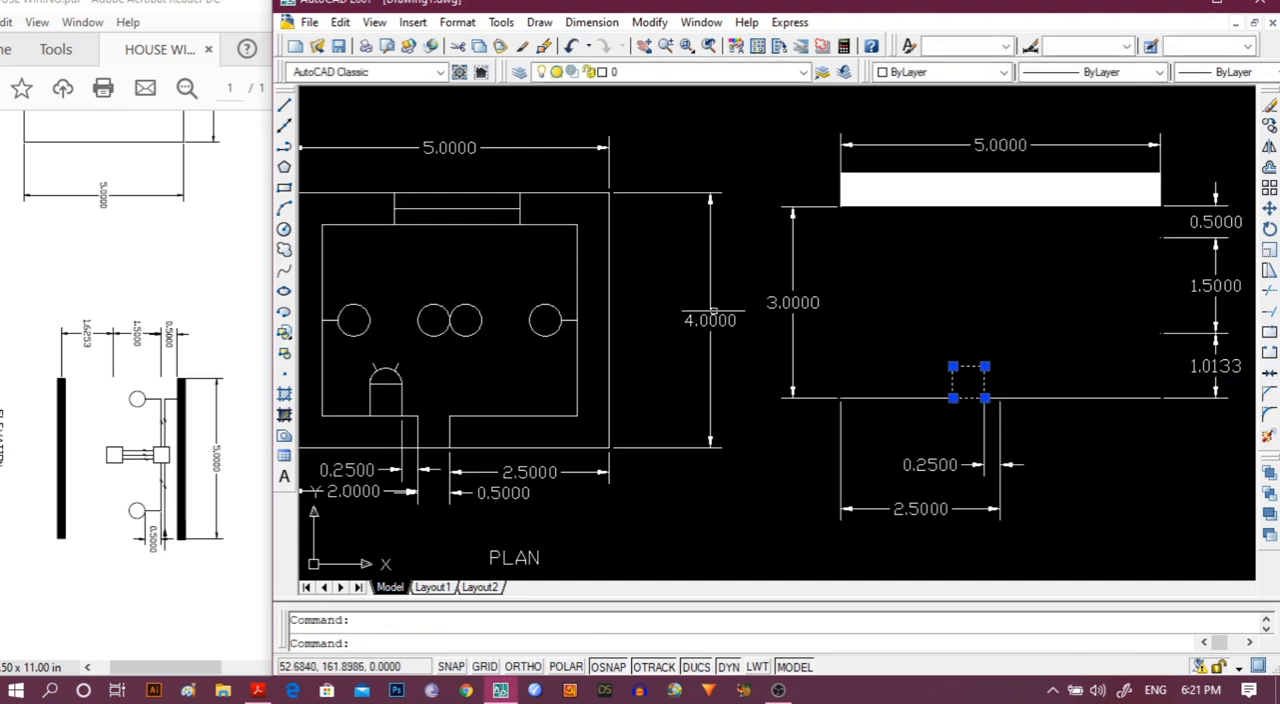
left_click(649, 22)
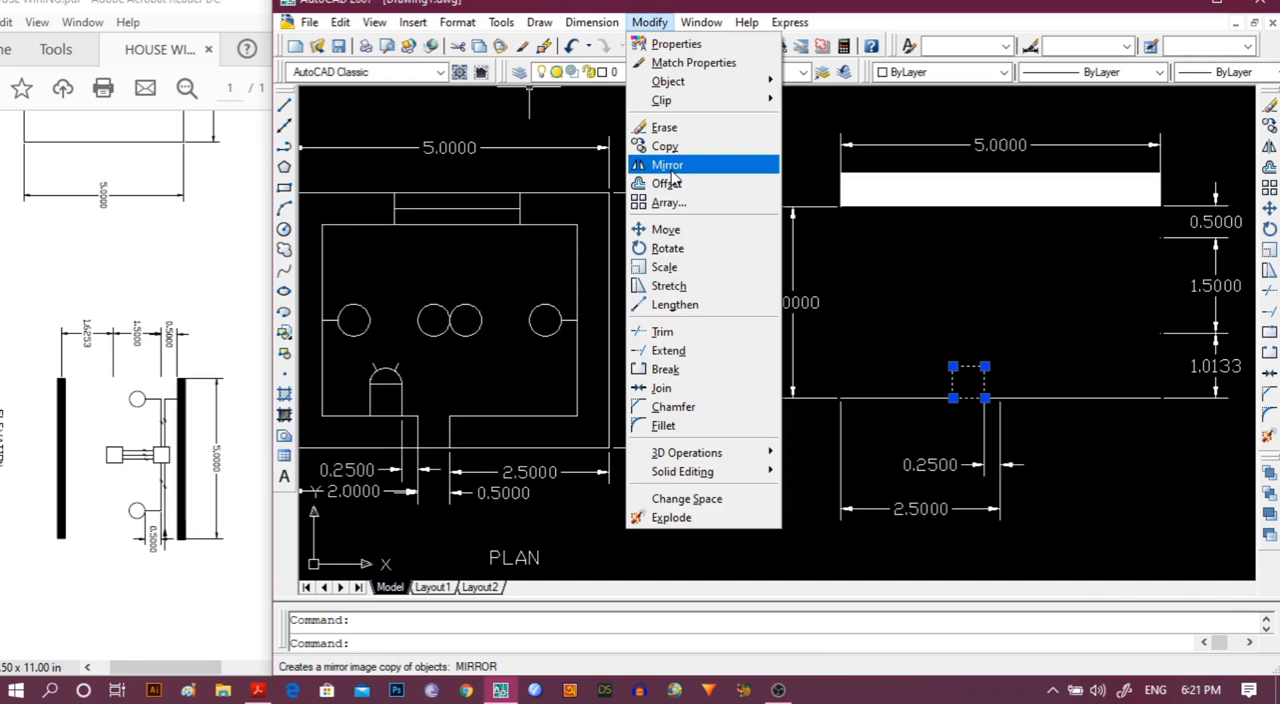
left_click(665, 229)
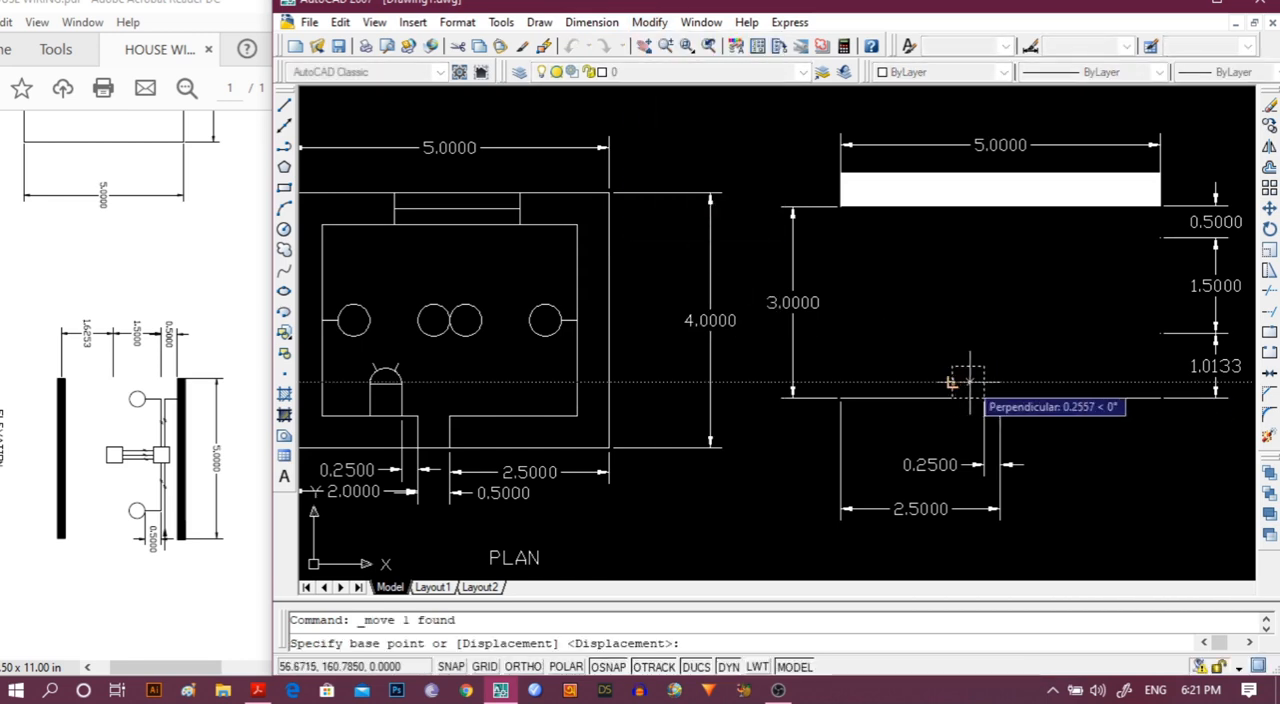
left_click(985, 381)
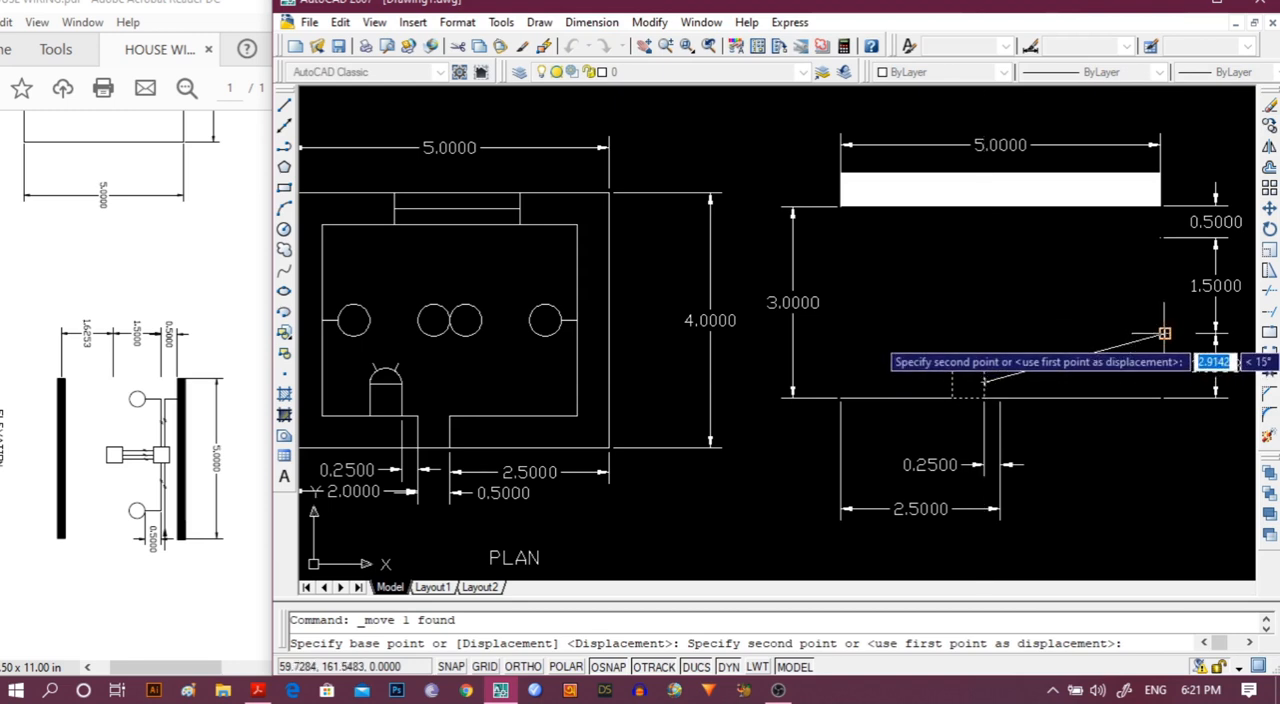
left_click(985, 333)
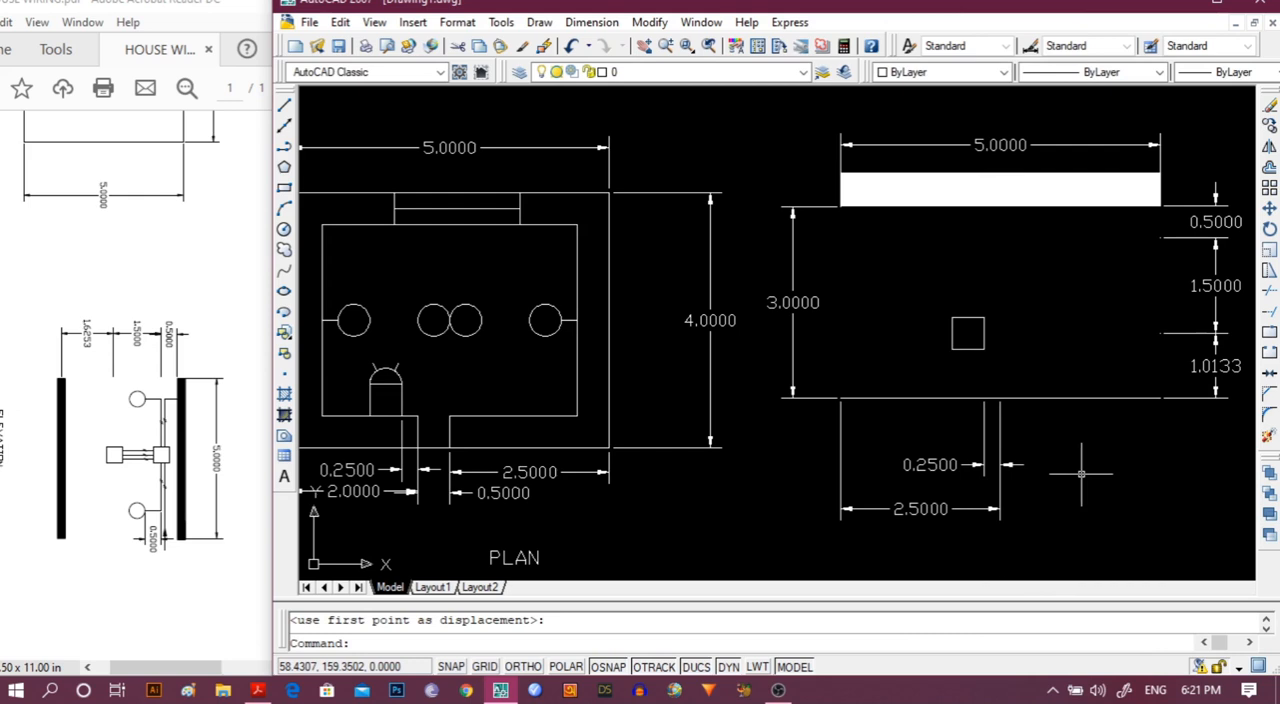
Copy the small square in the elevation and paste a second one above it, just under the solid bar.
left_click(985, 320)
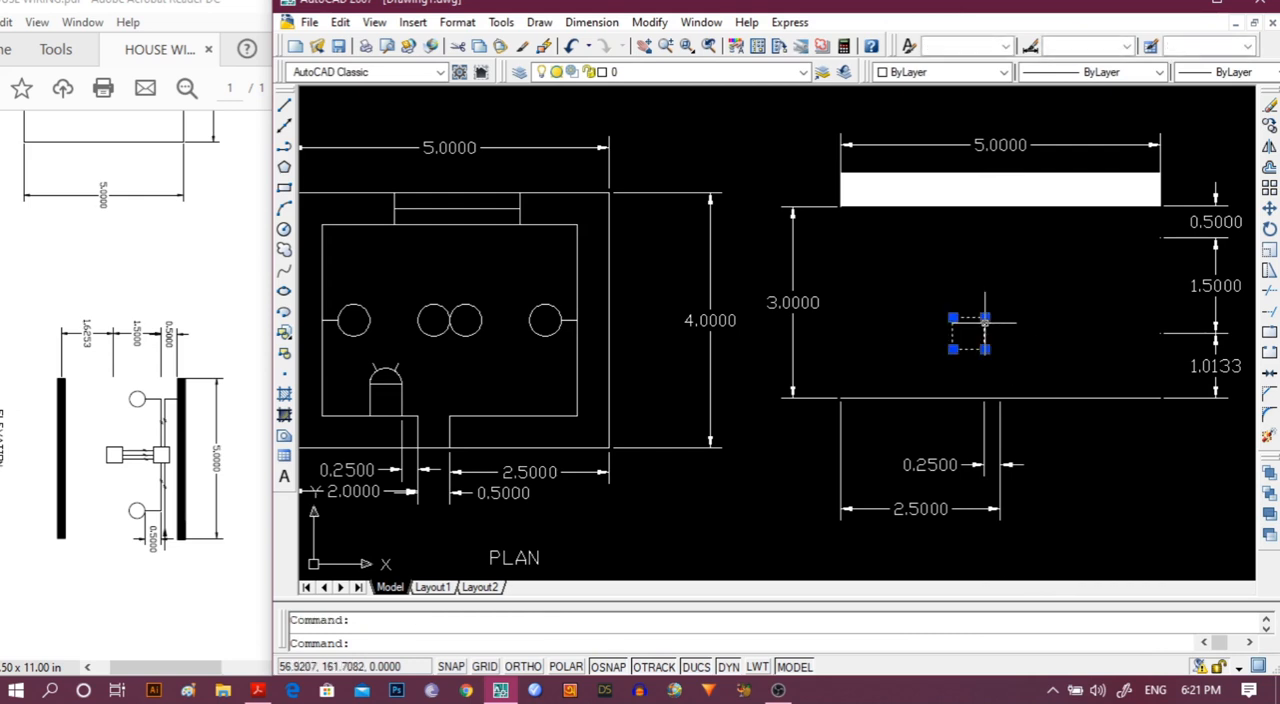
key("ctrl+c")
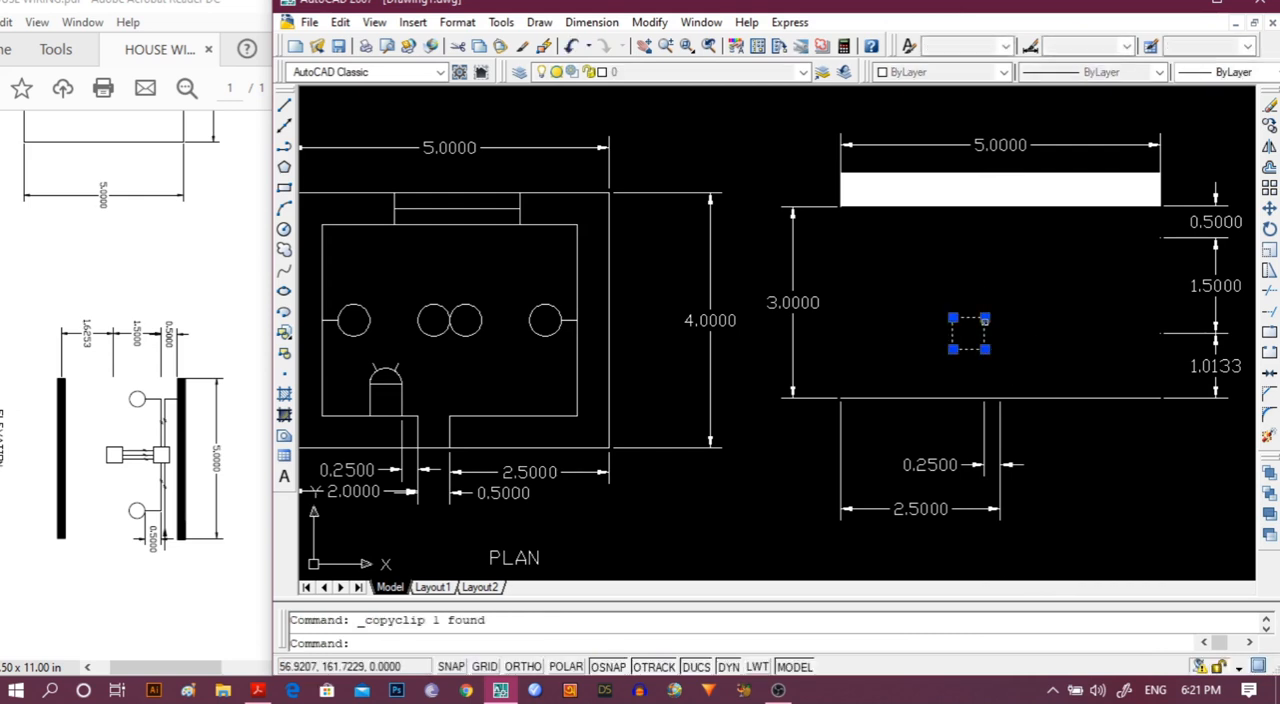
key("ctrl+v")
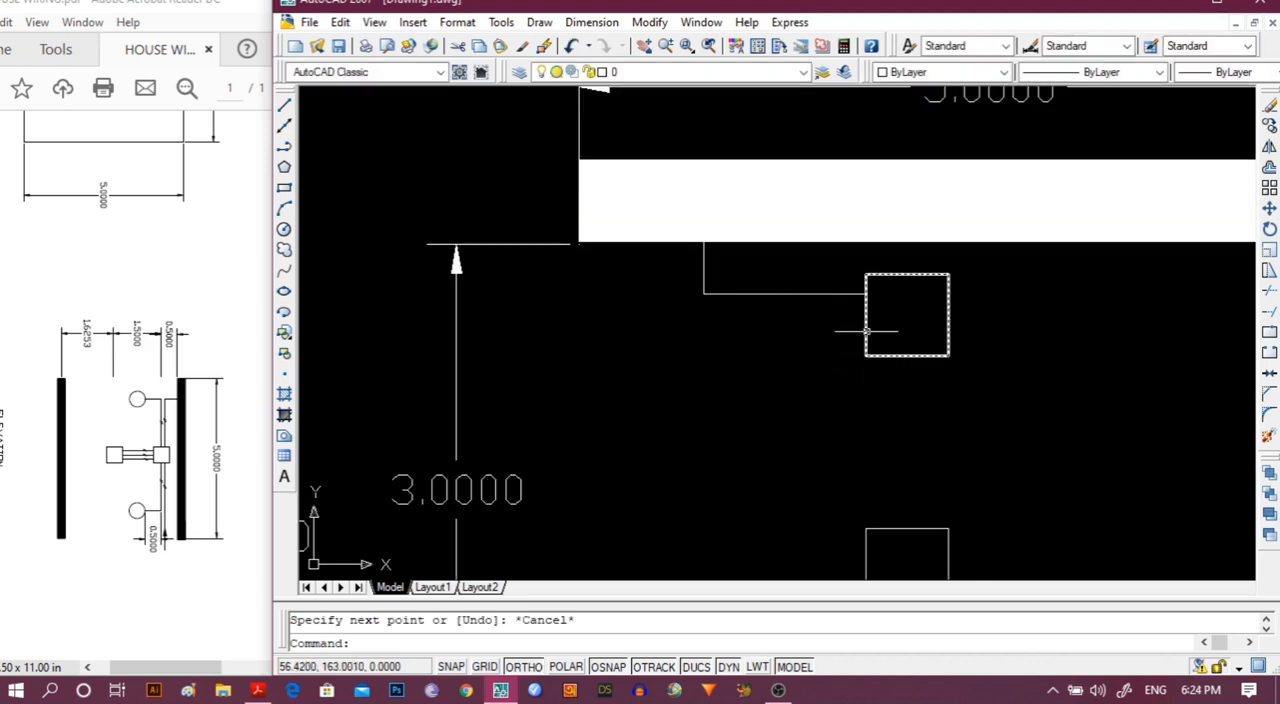
Draw a line about 0.99 left from the upper square's left midpoint, ending under the existing vertical drop, then 0.5 straight down.
left_click(285, 108)
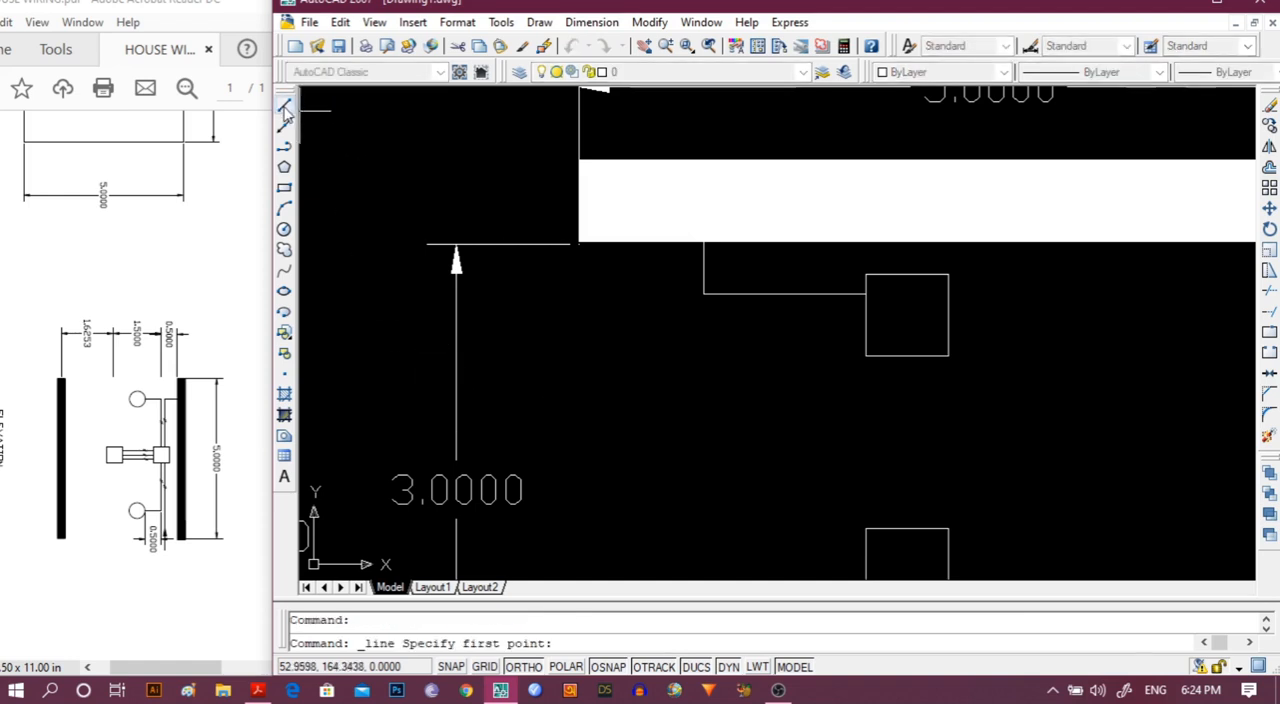
left_click(866, 316)
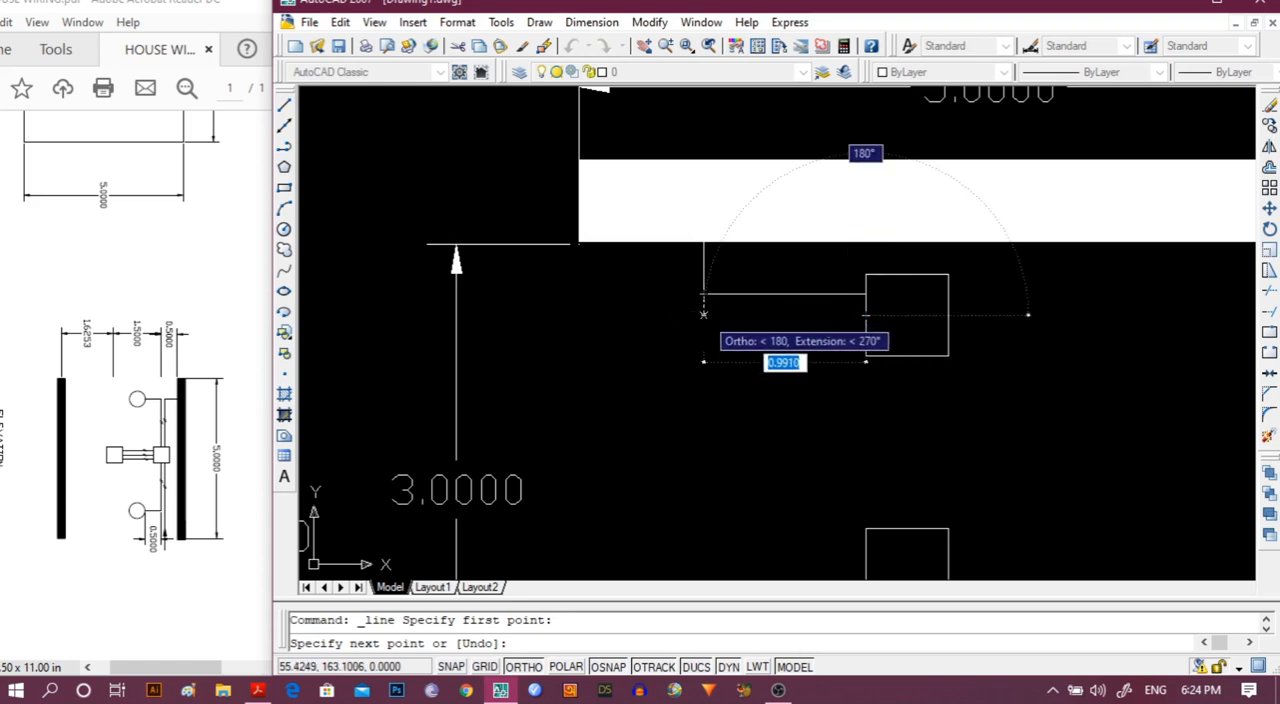
left_click(704, 316)
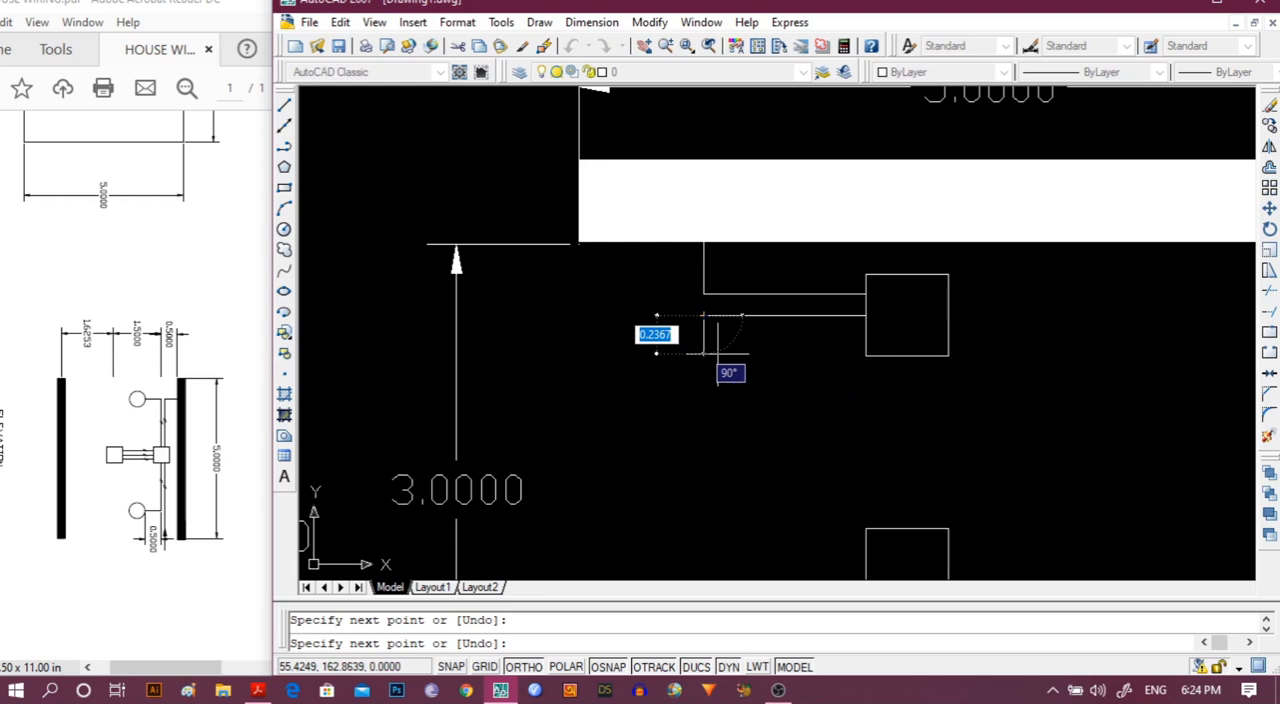
type(".5")
key("Return")
key("Escape")
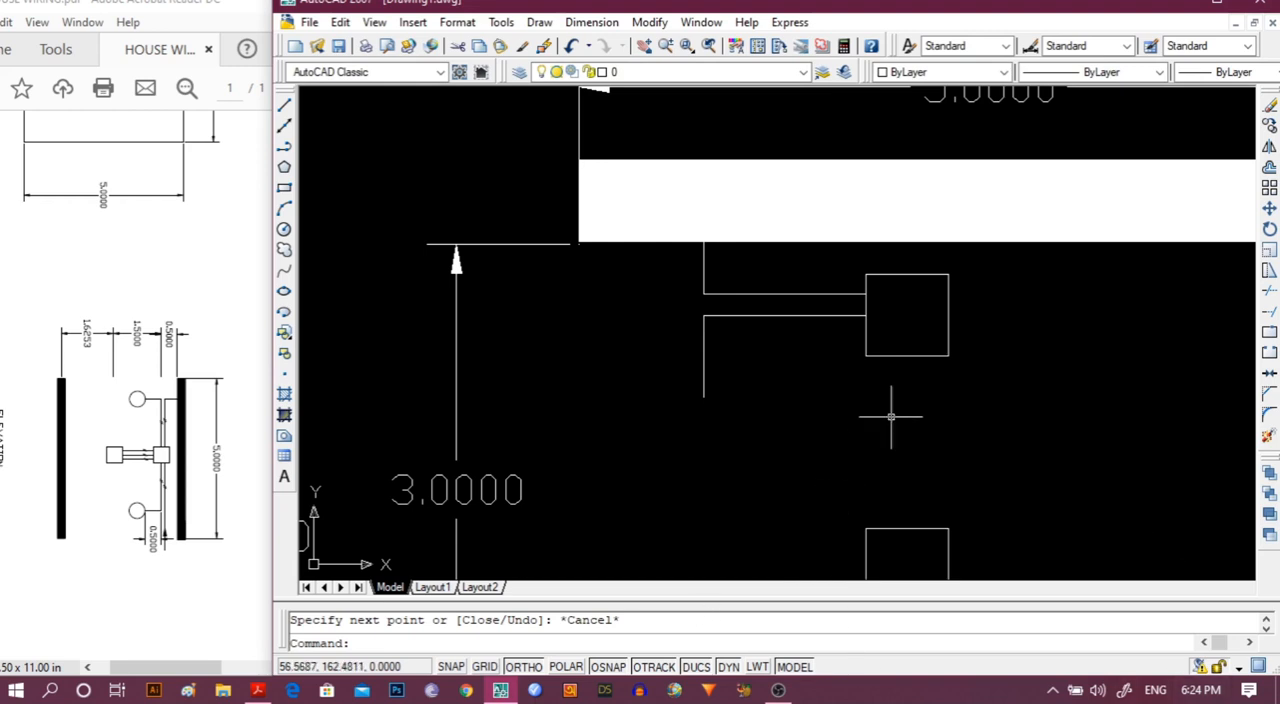
middle_click_drag(891, 418, 711, 409)
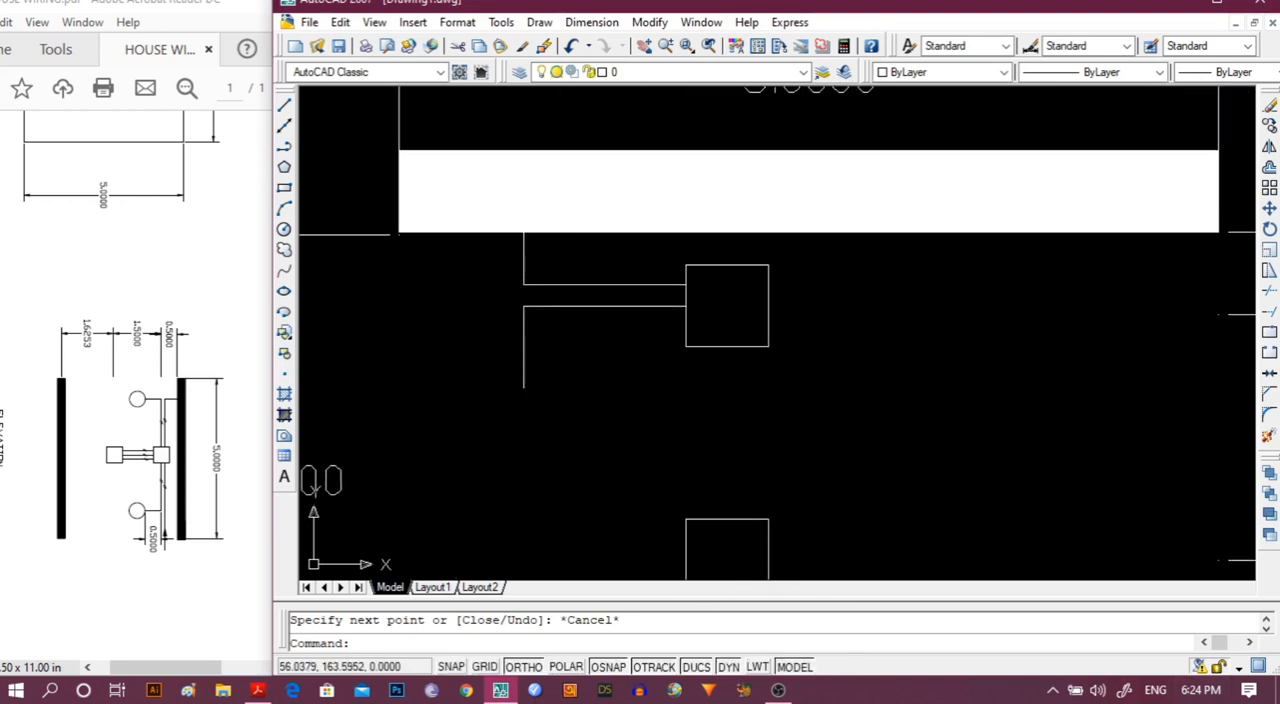
left_click(649, 22)
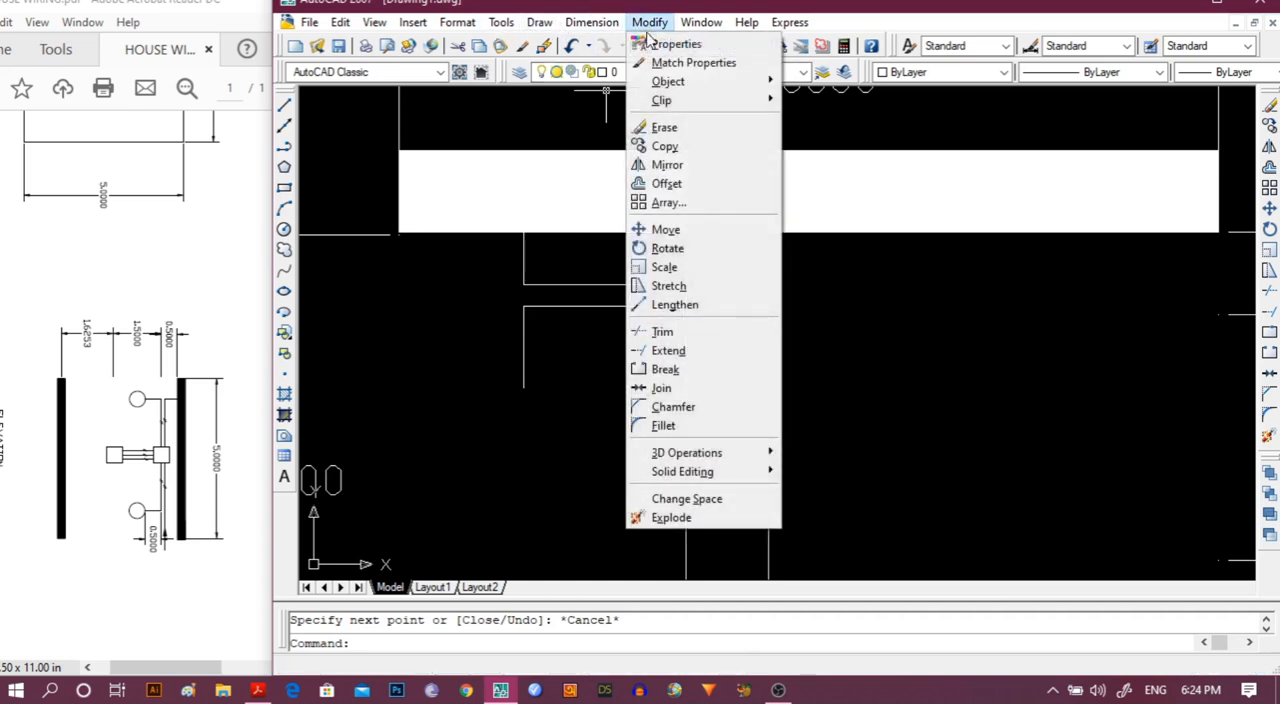
left_click(682, 166)
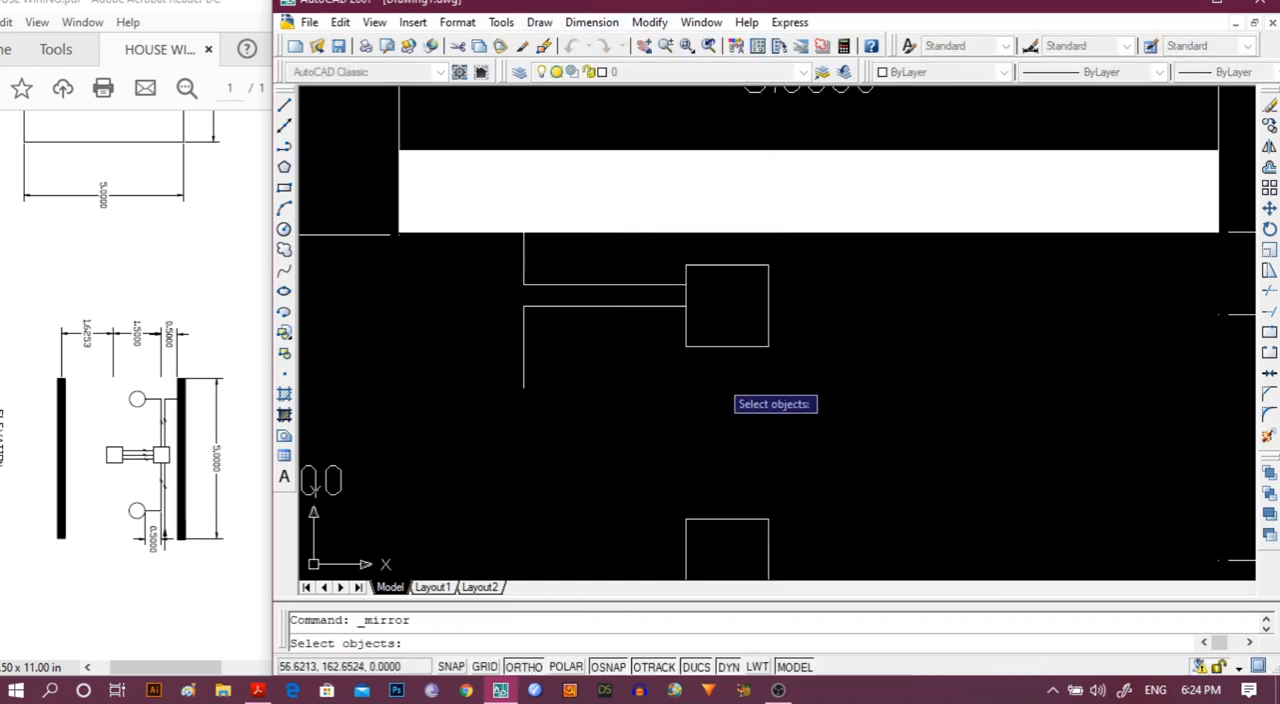
key("Escape")
Mirror the lower horizontal line and its 0.5 drop about the upper square's vertical centreline, keeping the source lines.
left_click(632, 305)
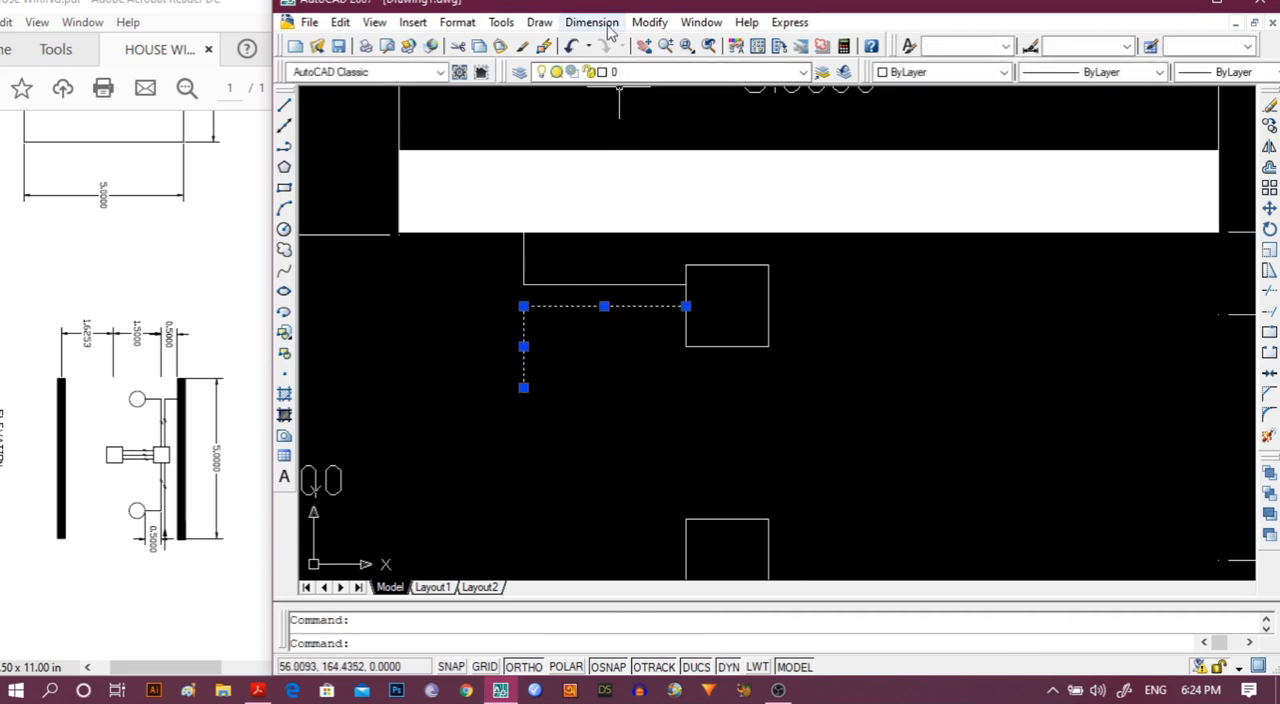
left_click(649, 22)
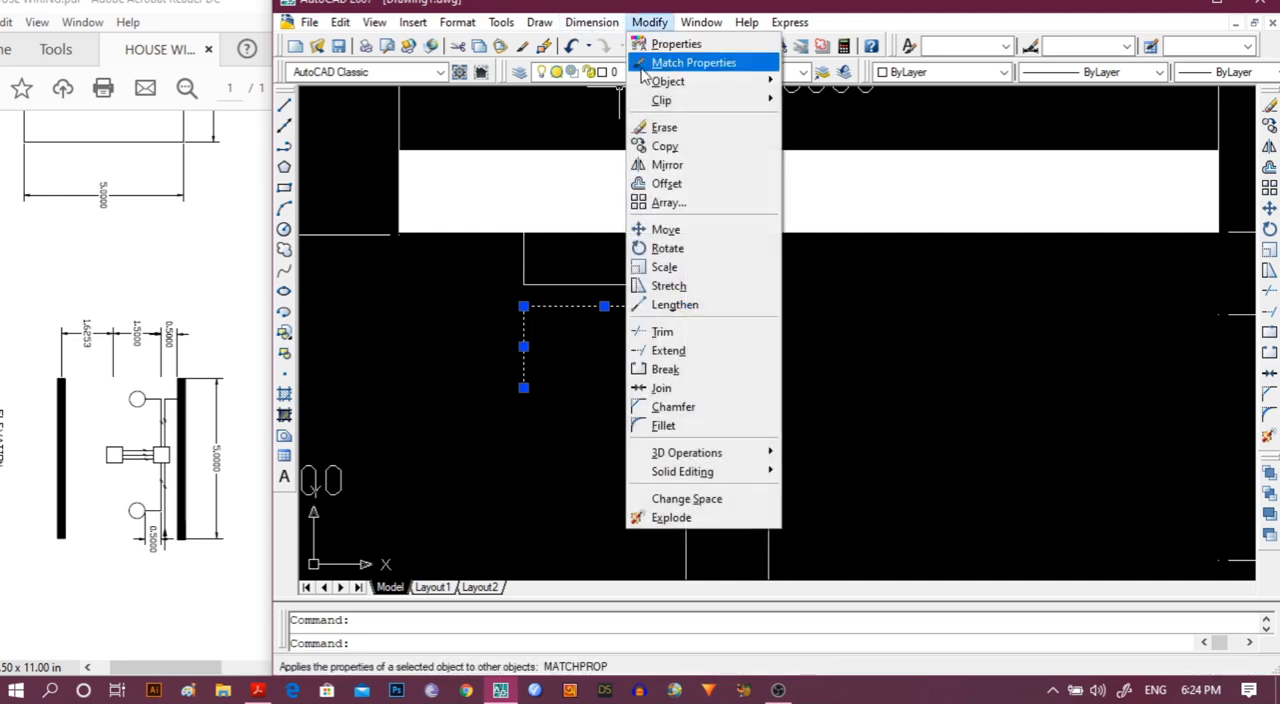
left_click(662, 164)
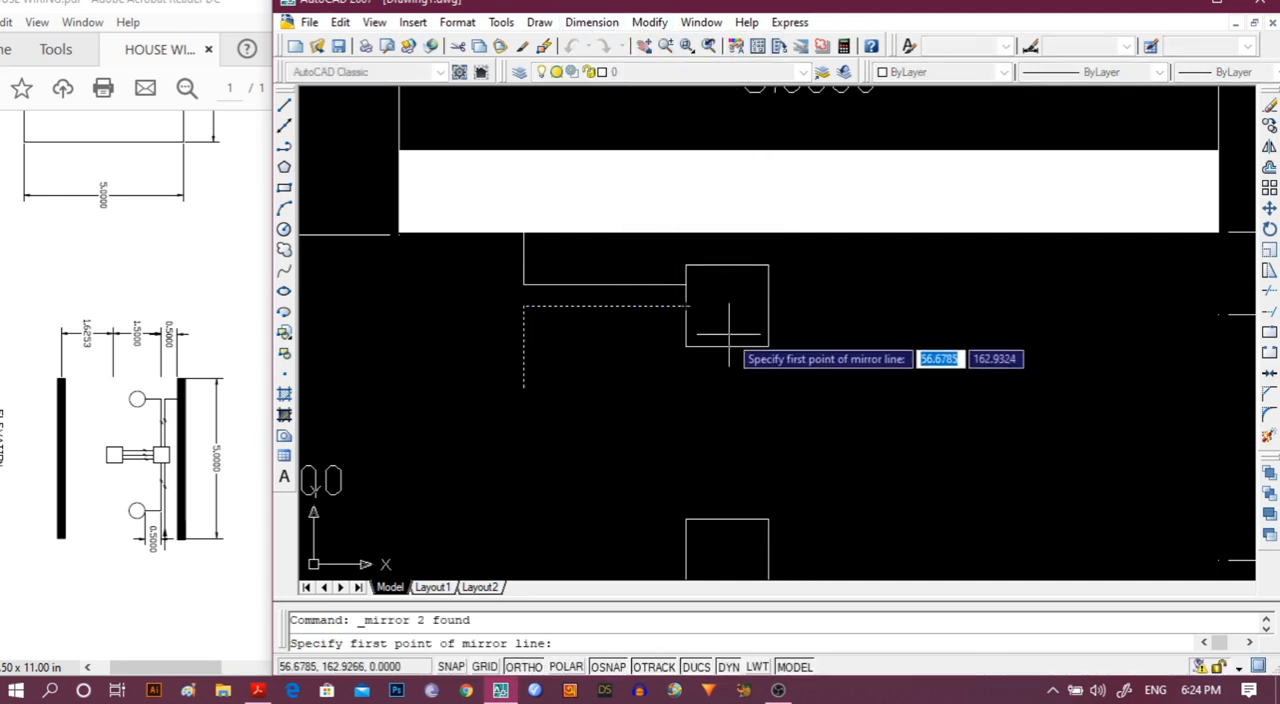
left_click(727, 346)
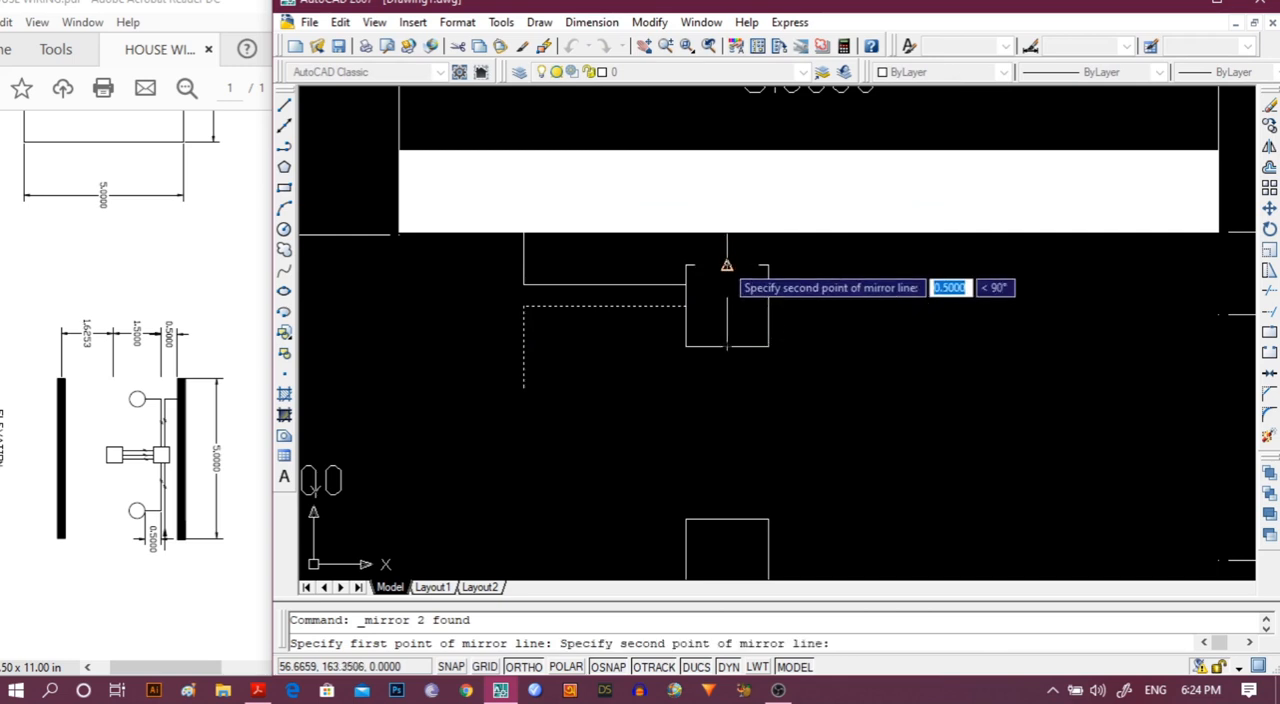
left_click(726, 265)
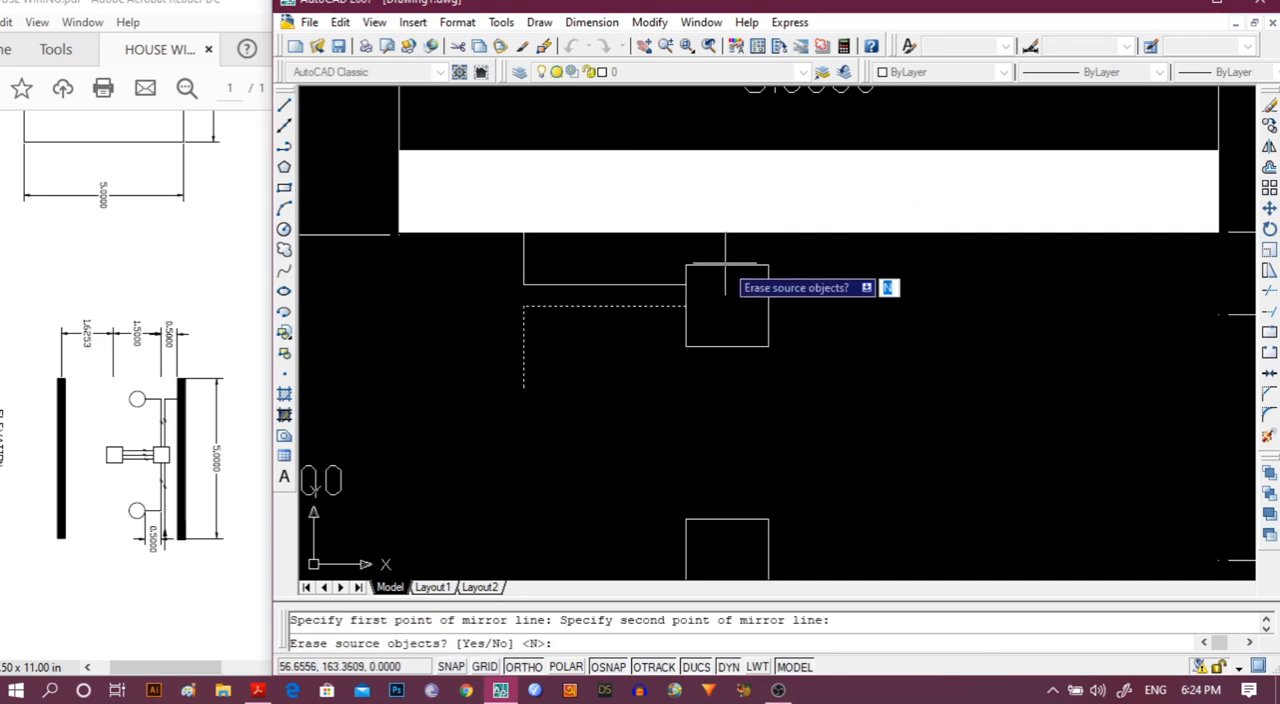
key("Return")
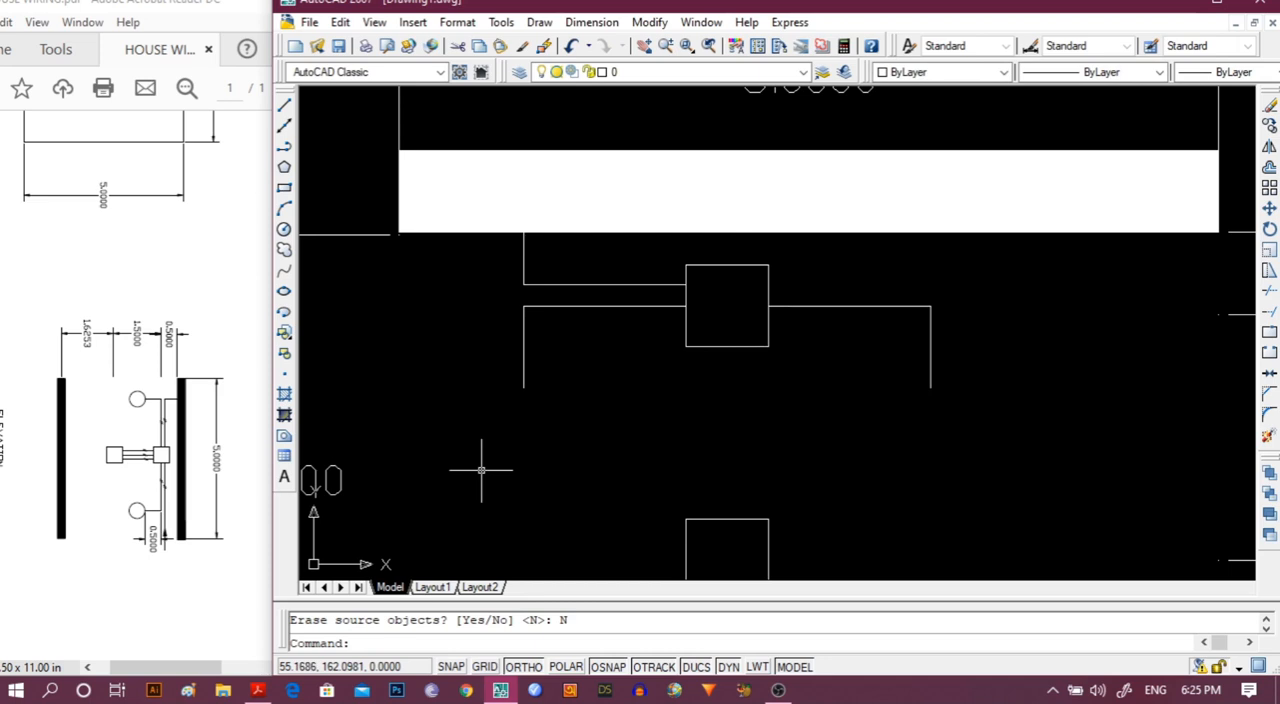
Copy the rightmost circle of the plan and paste it into the elevation so it hangs from the left 0.5 drop's lower end.
scroll(479, 467, "down", 1)
middle_click_drag(477, 467, 651, 403)
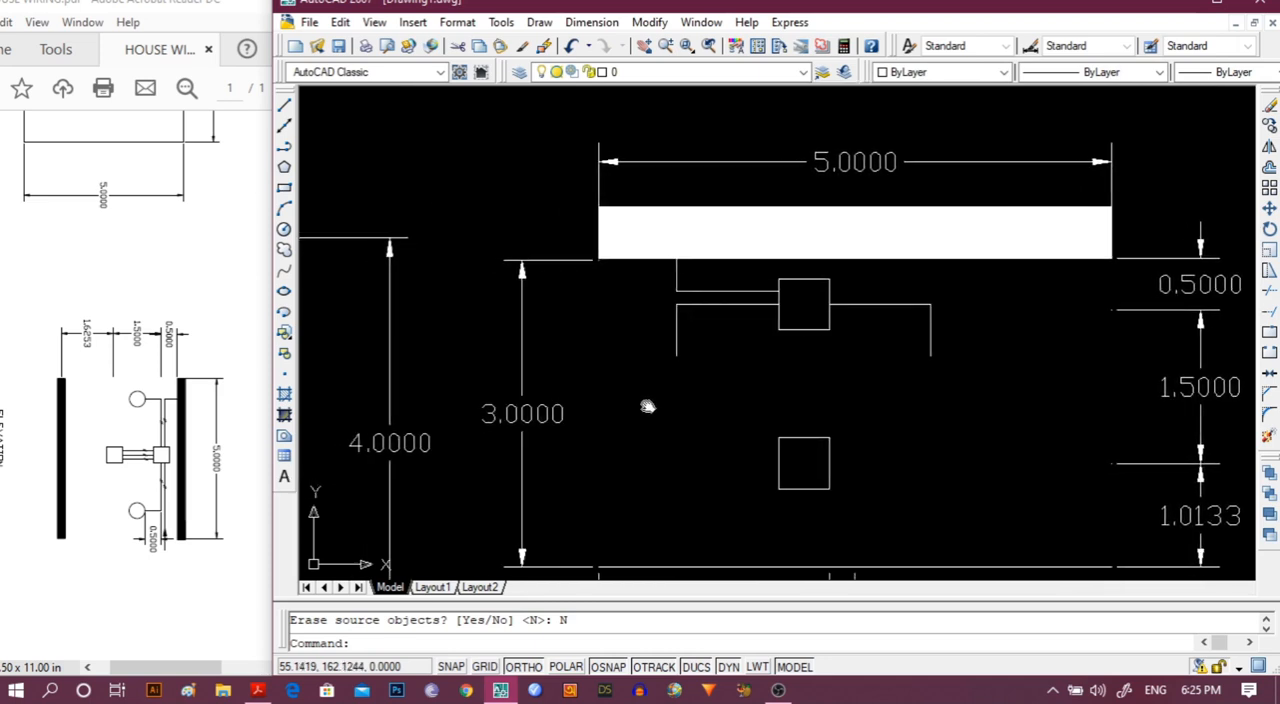
scroll(657, 400, "down", 2)
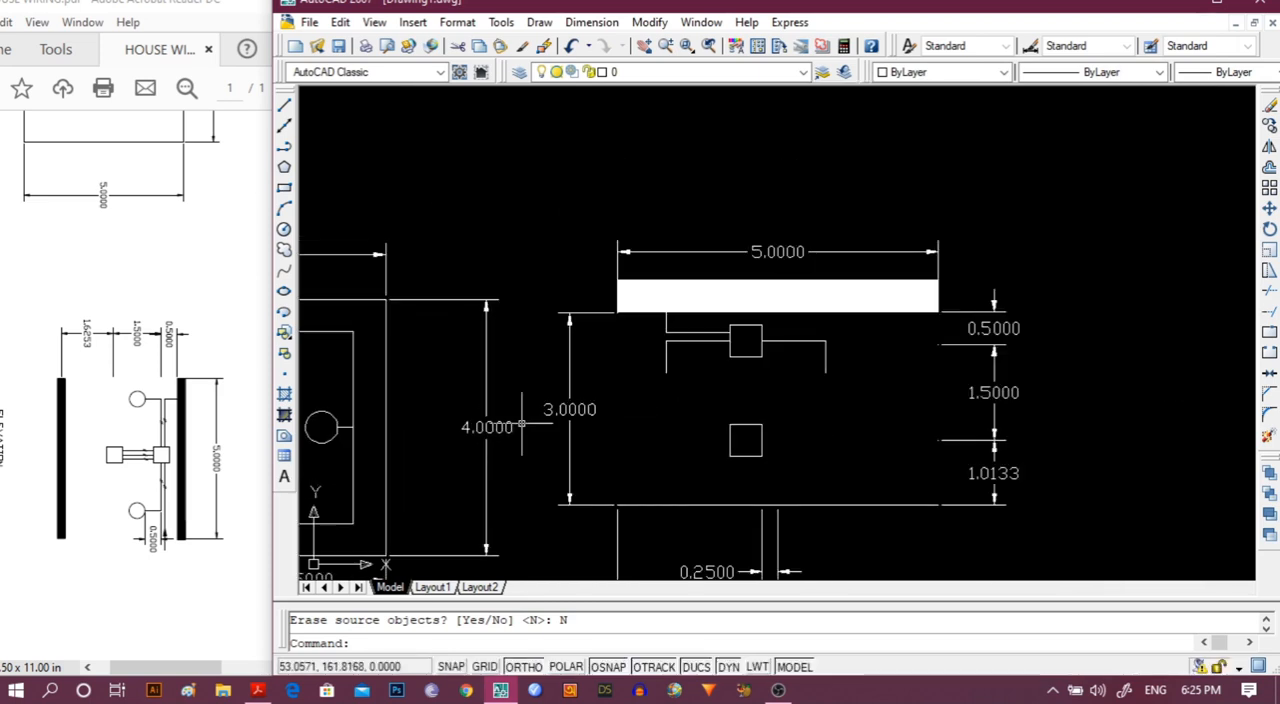
left_click(326, 436)
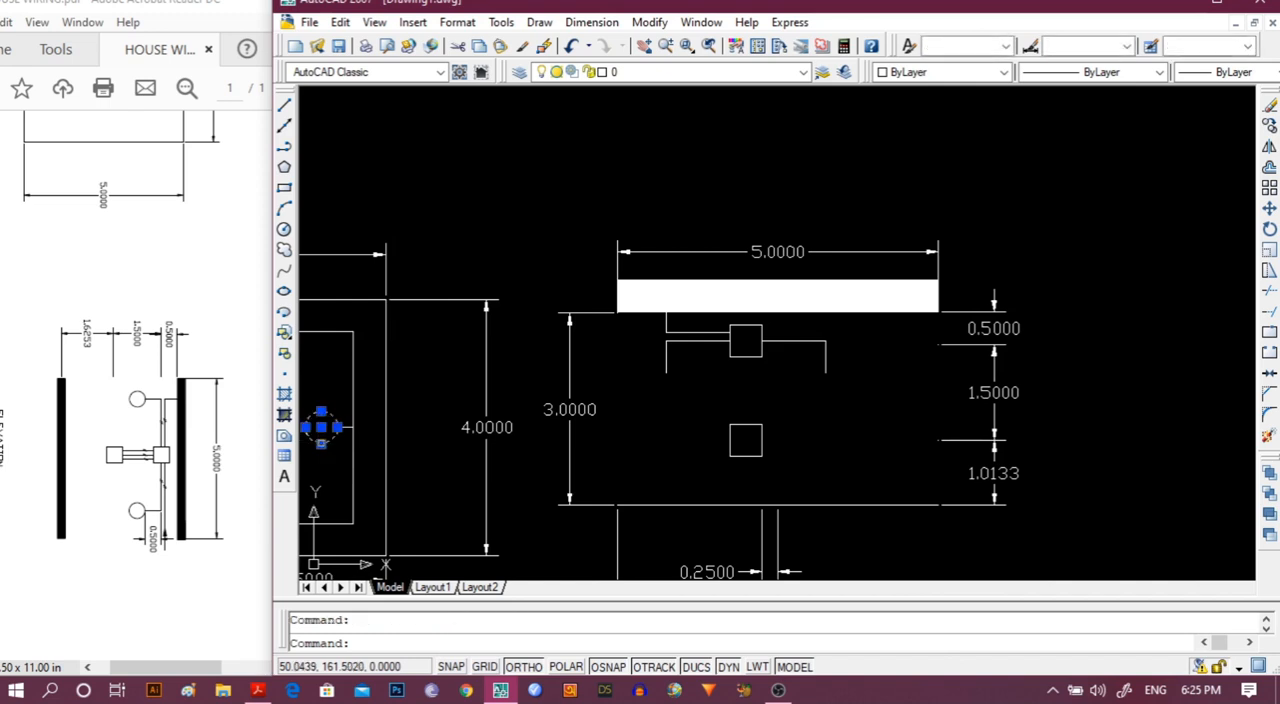
key("ctrl+v")
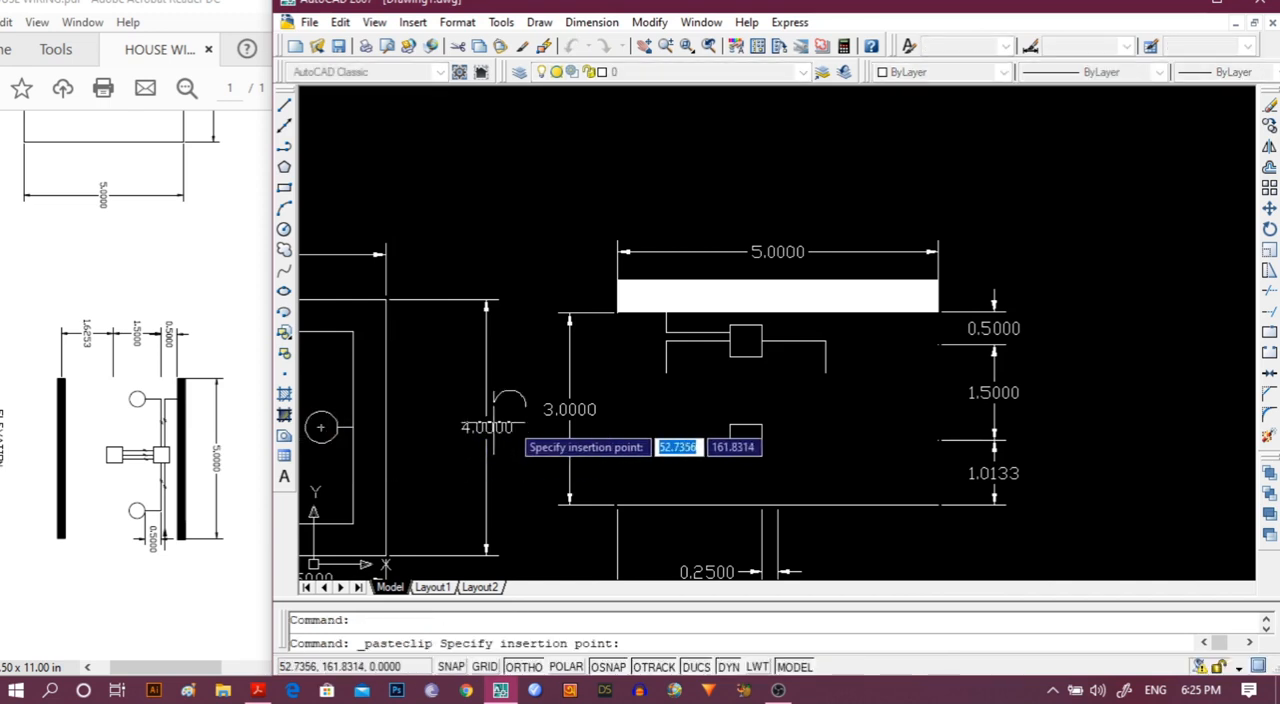
scroll(638, 405, "up", 5)
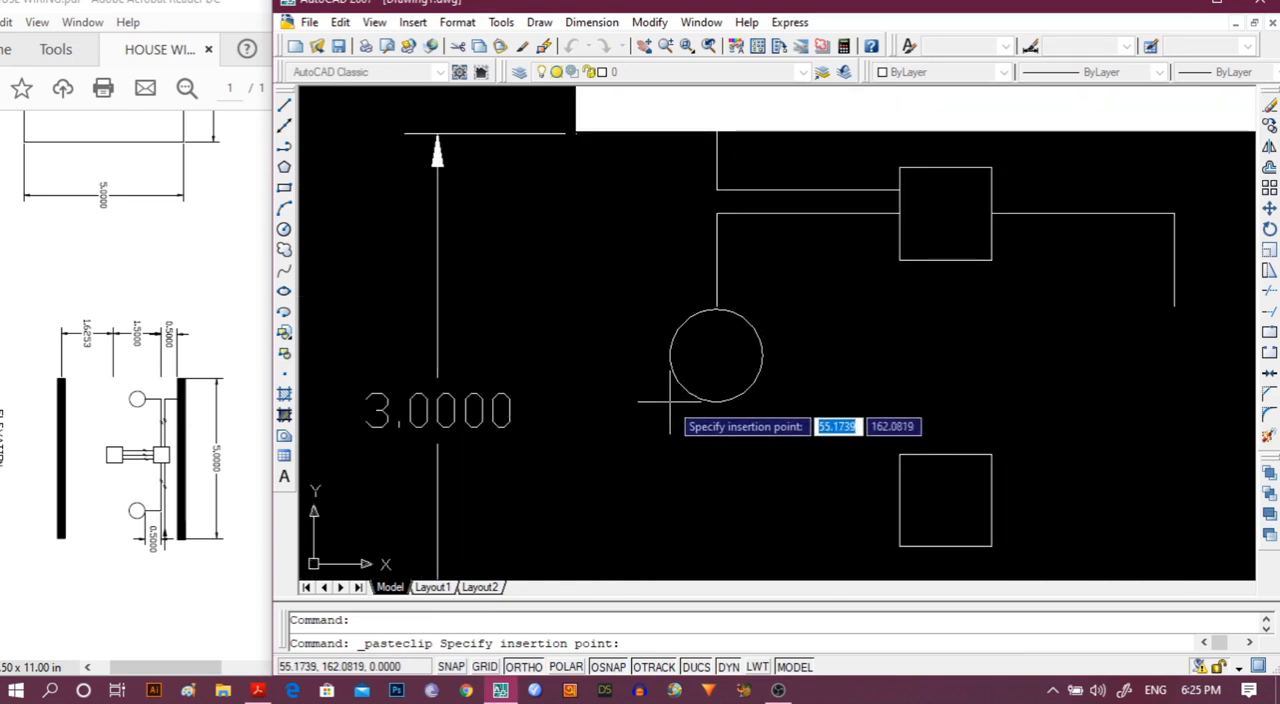
left_click(670, 399)
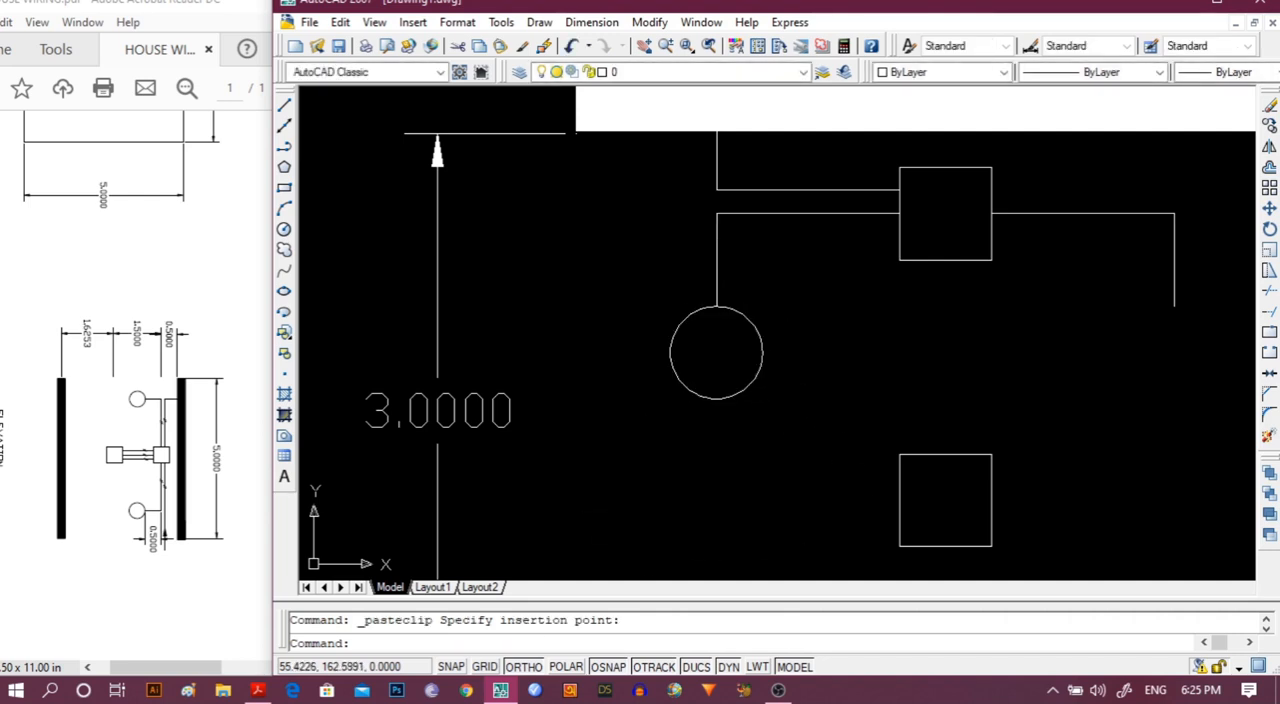
Copy the circle in the elevation and paste it at the lower end of the mirrored drop line on the right.
left_click(715, 307)
key("ctrl+c")
key("ctrl+v")
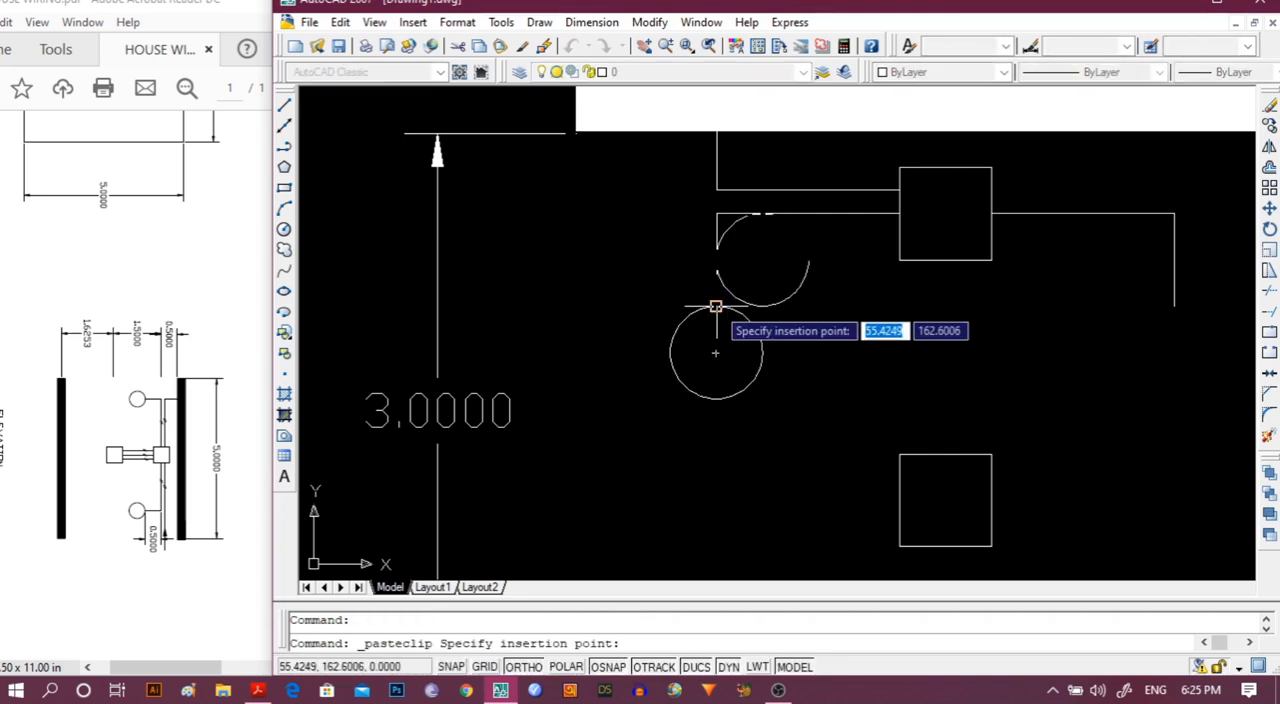
left_click(1130, 399)
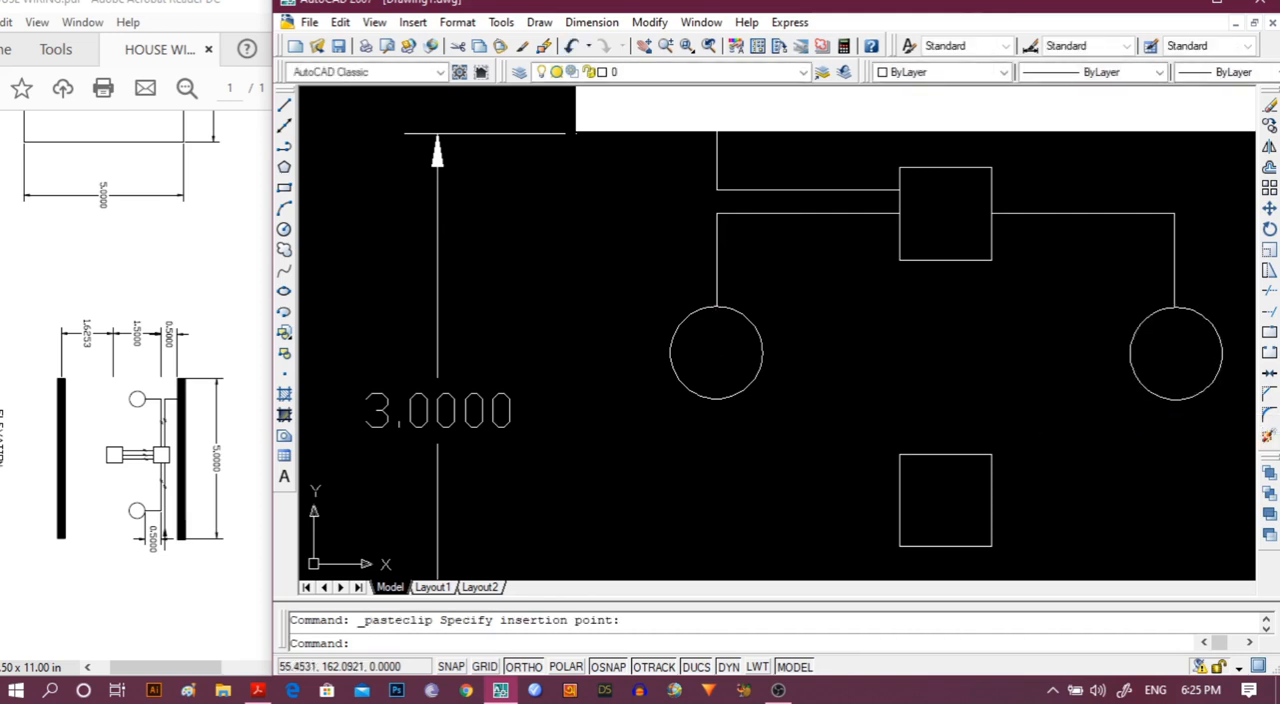
scroll(1000, 380, "down", 2)
scroll(1094, 451, "down", 2)
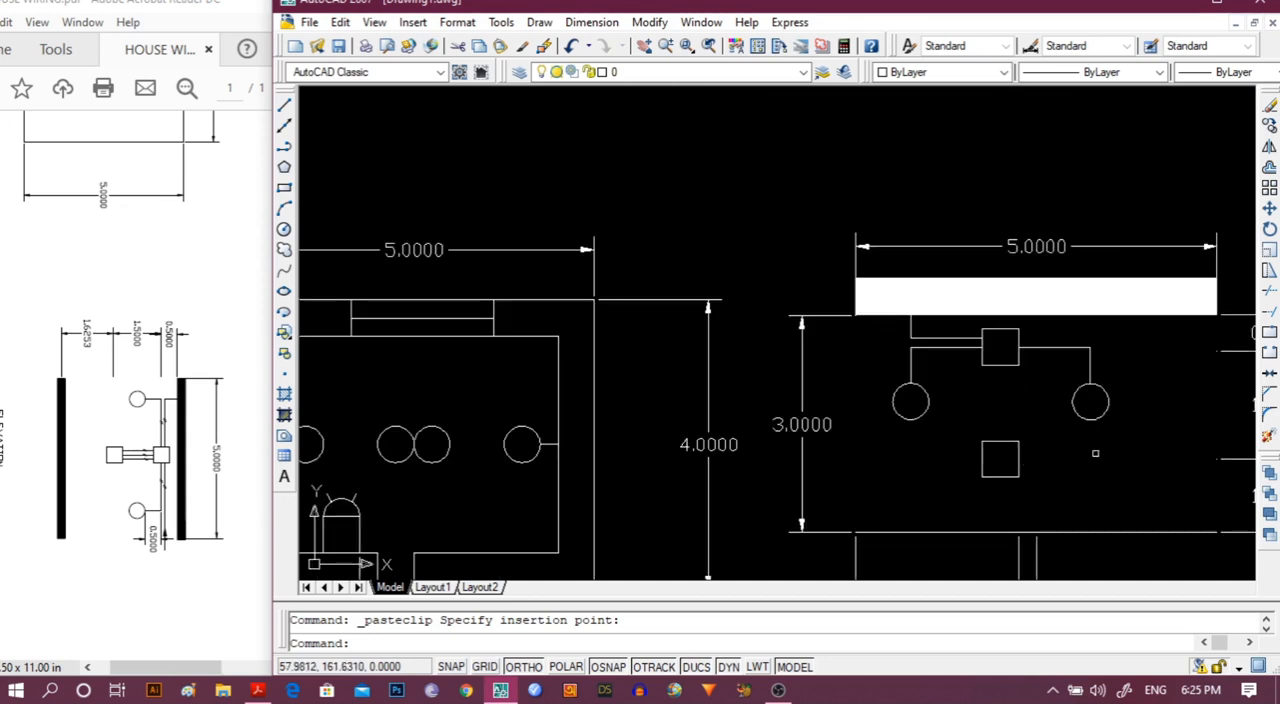
middle_click_drag(1094, 451, 813, 423)
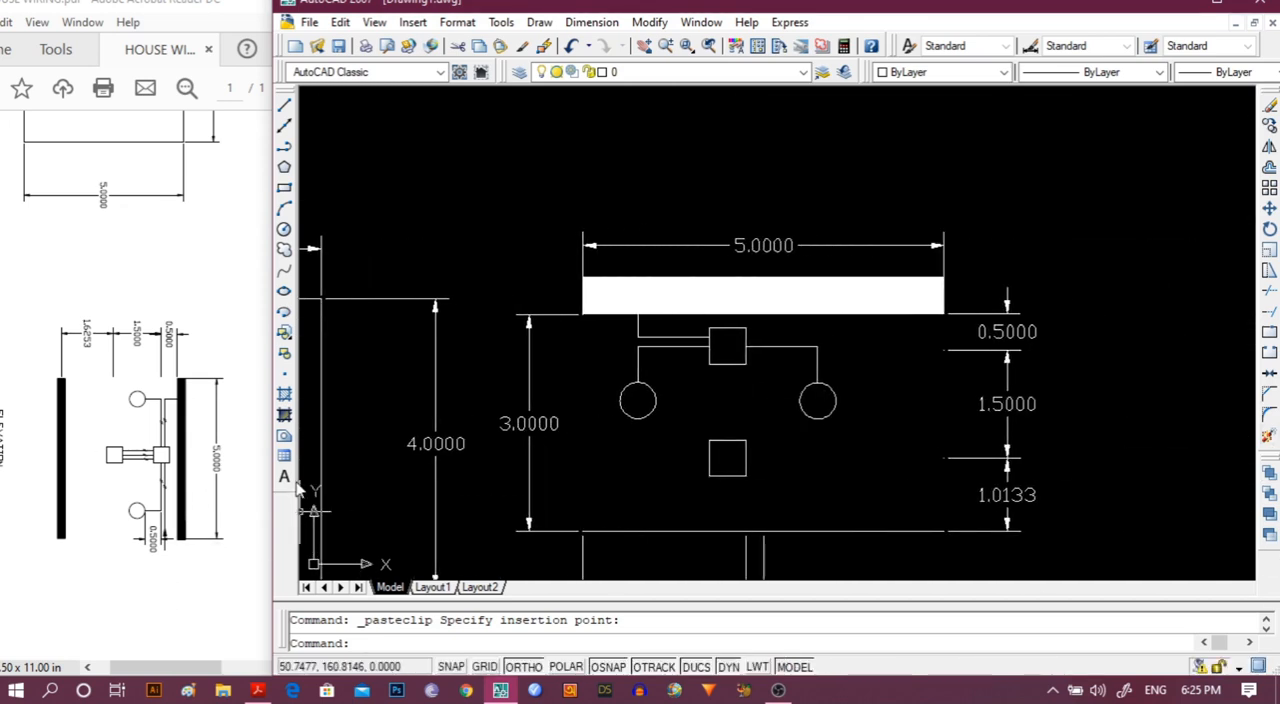
scroll(871, 455, "up", 3)
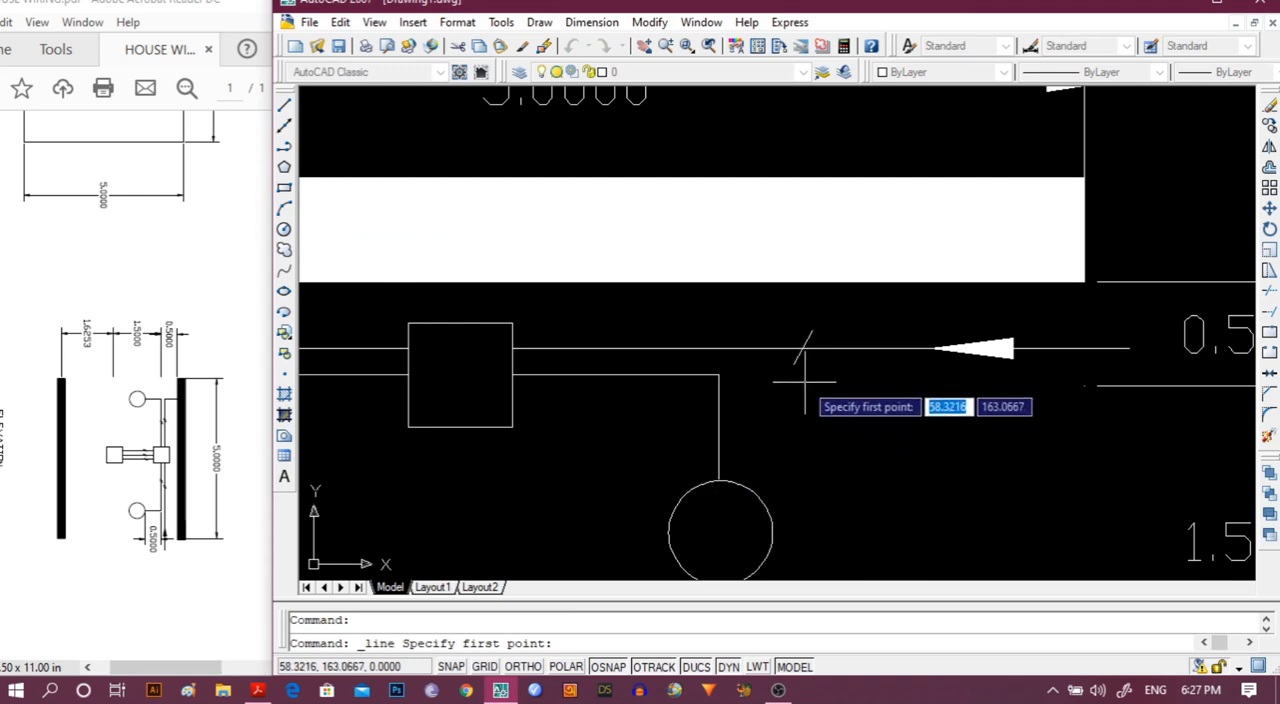
scroll(804, 381, "up", 3)
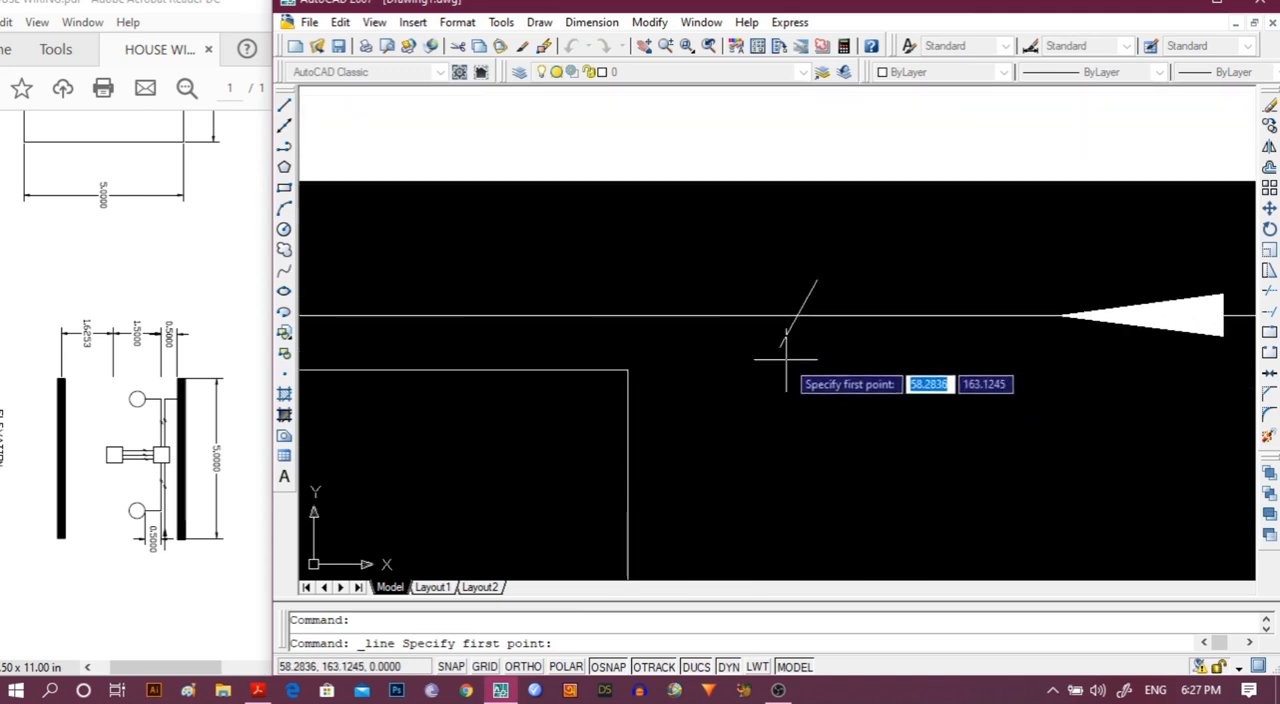
key("Escape")
left_click(783, 346)
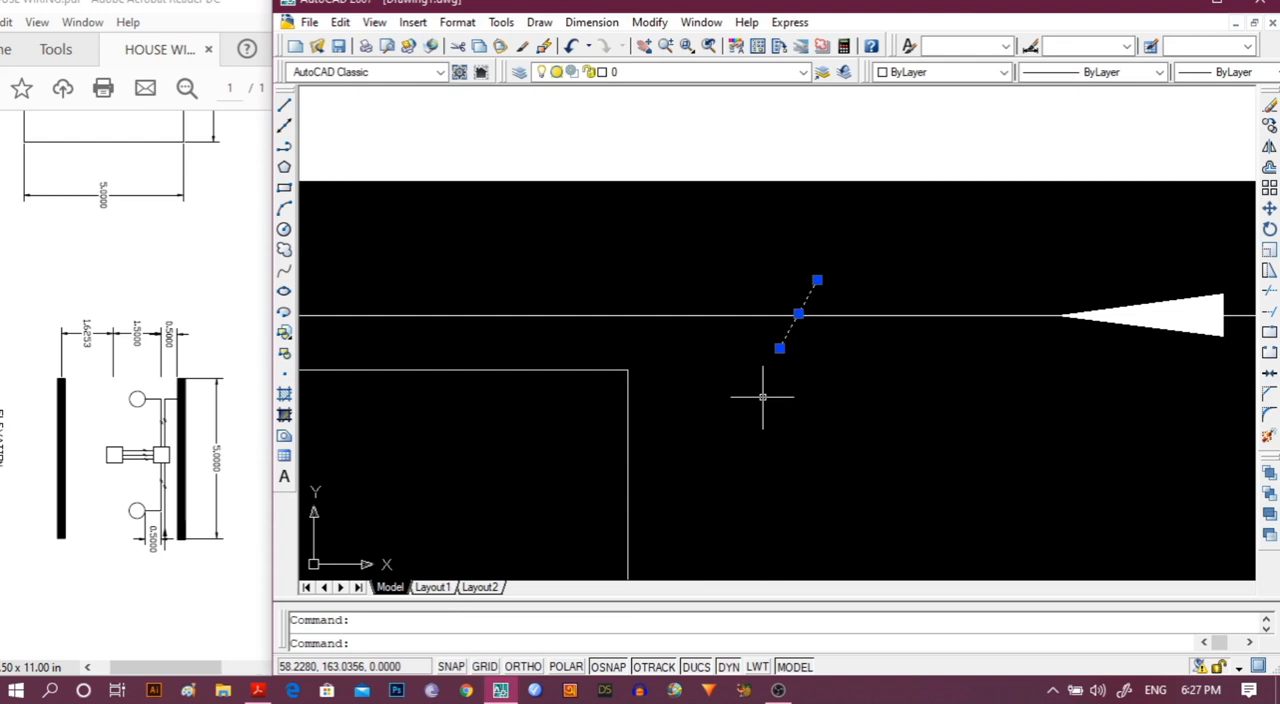
type("cv")
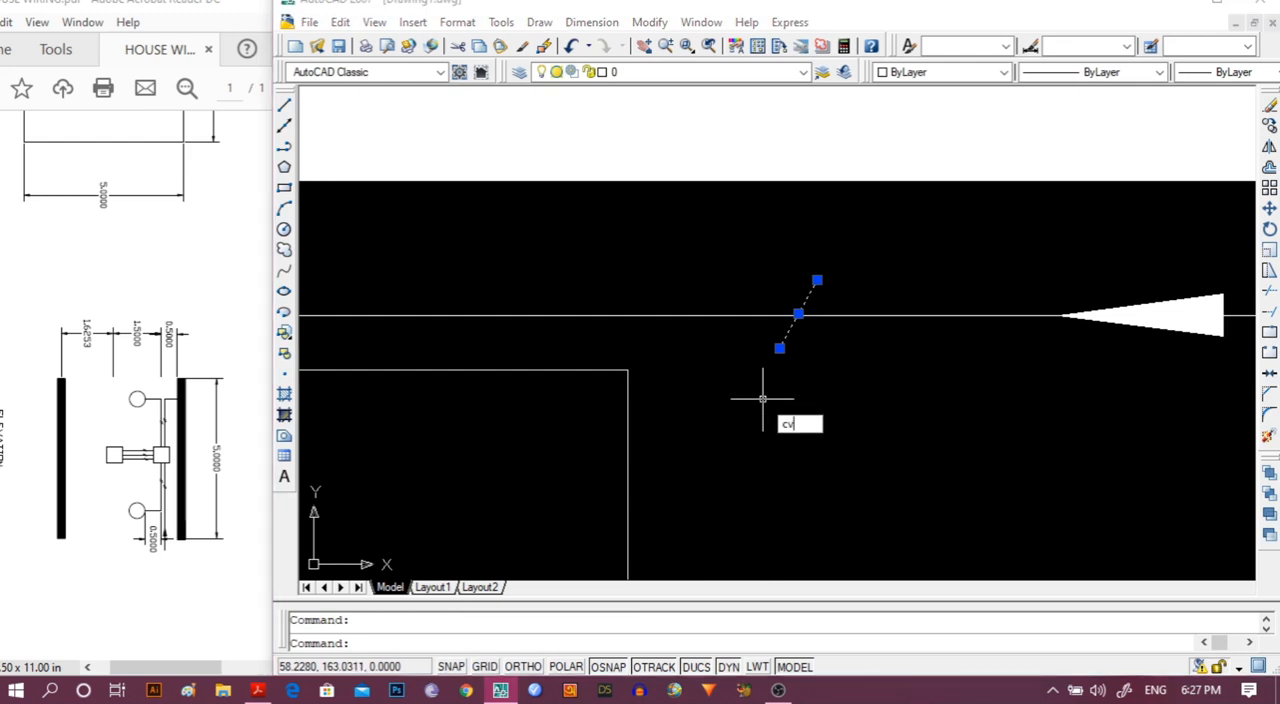
key("BackSpace")
key("Escape")
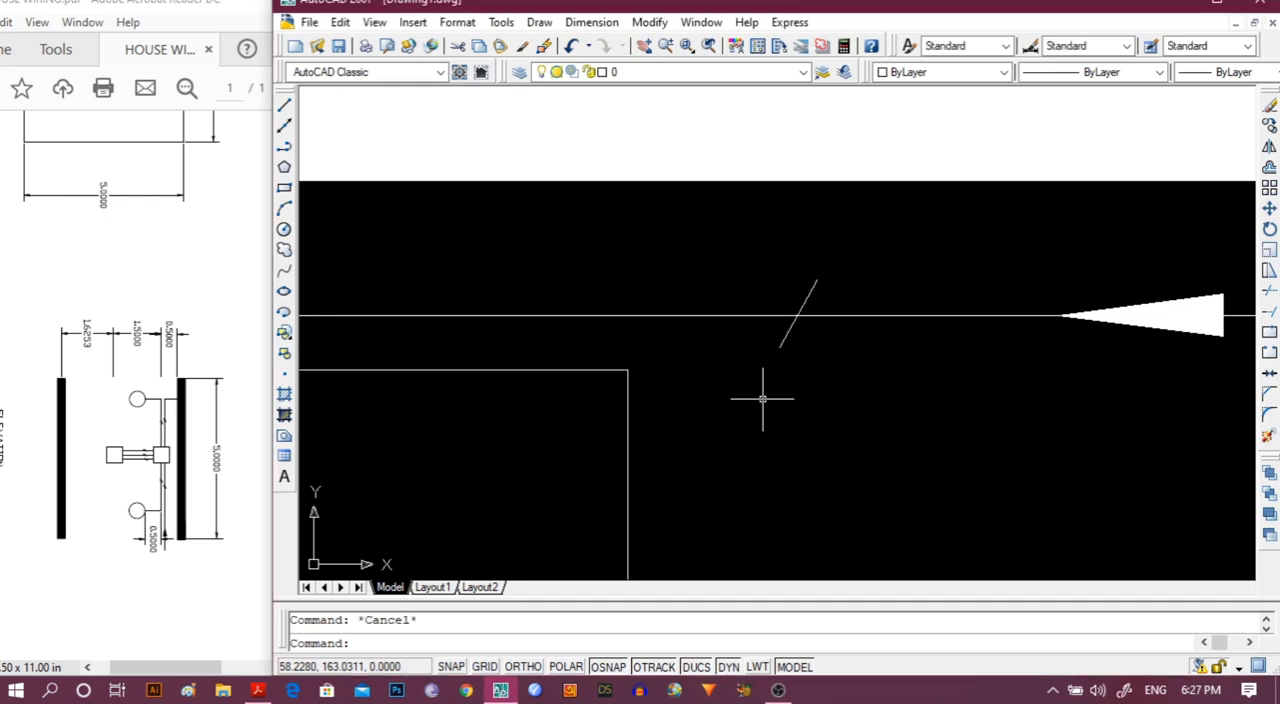
Copy the slanted tick on the arrow line and paste a parallel one about 0.09 to its right at the same height.
left_click(788, 330)
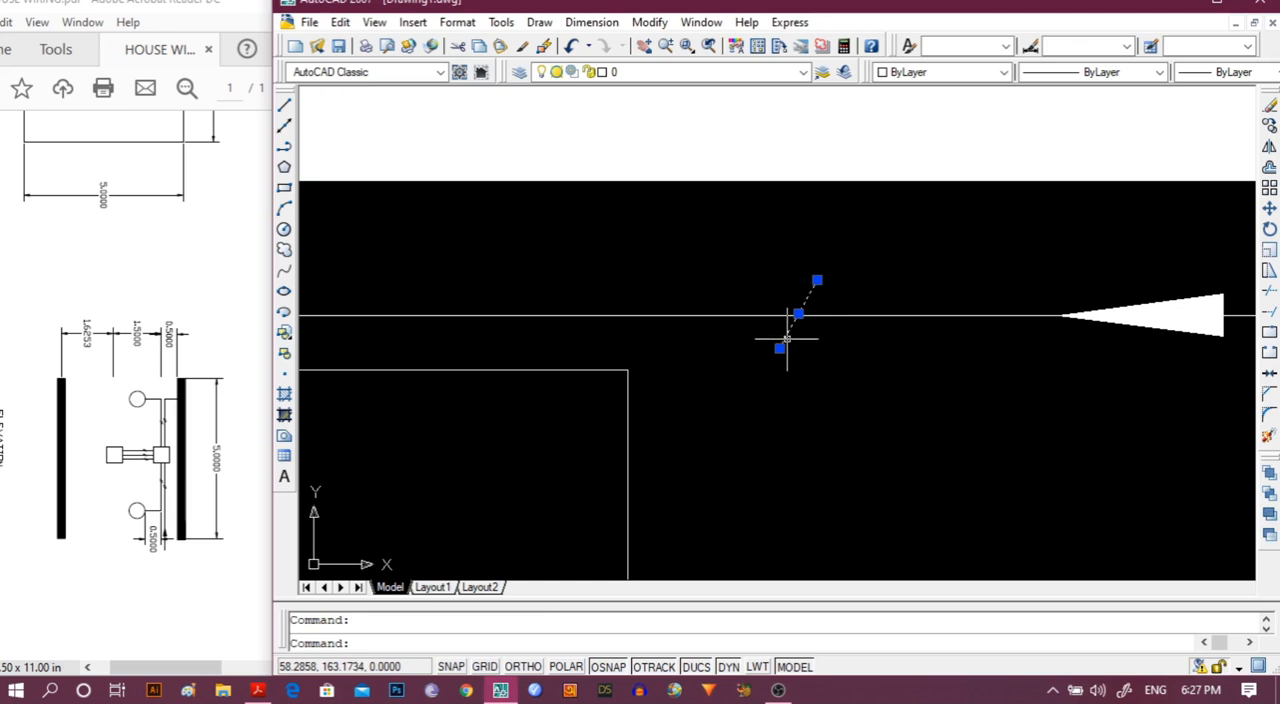
key("ctrl+c")
key("ctrl+v")
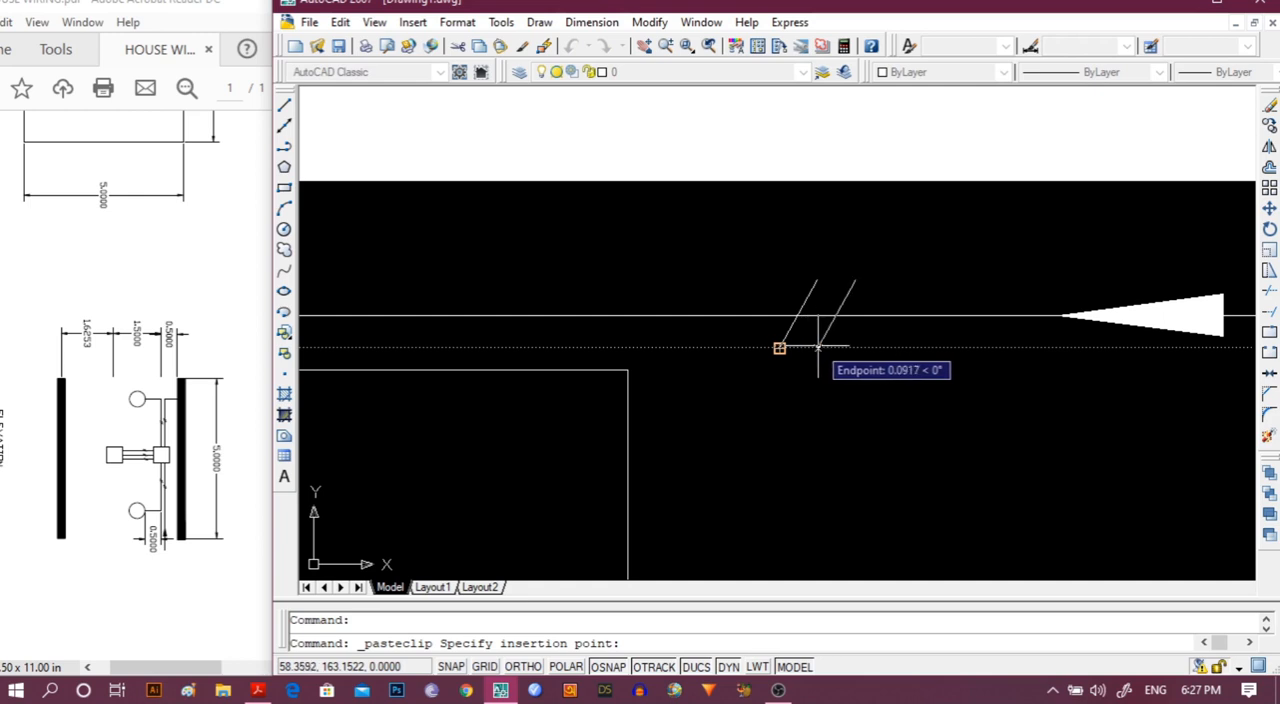
left_click(818, 347)
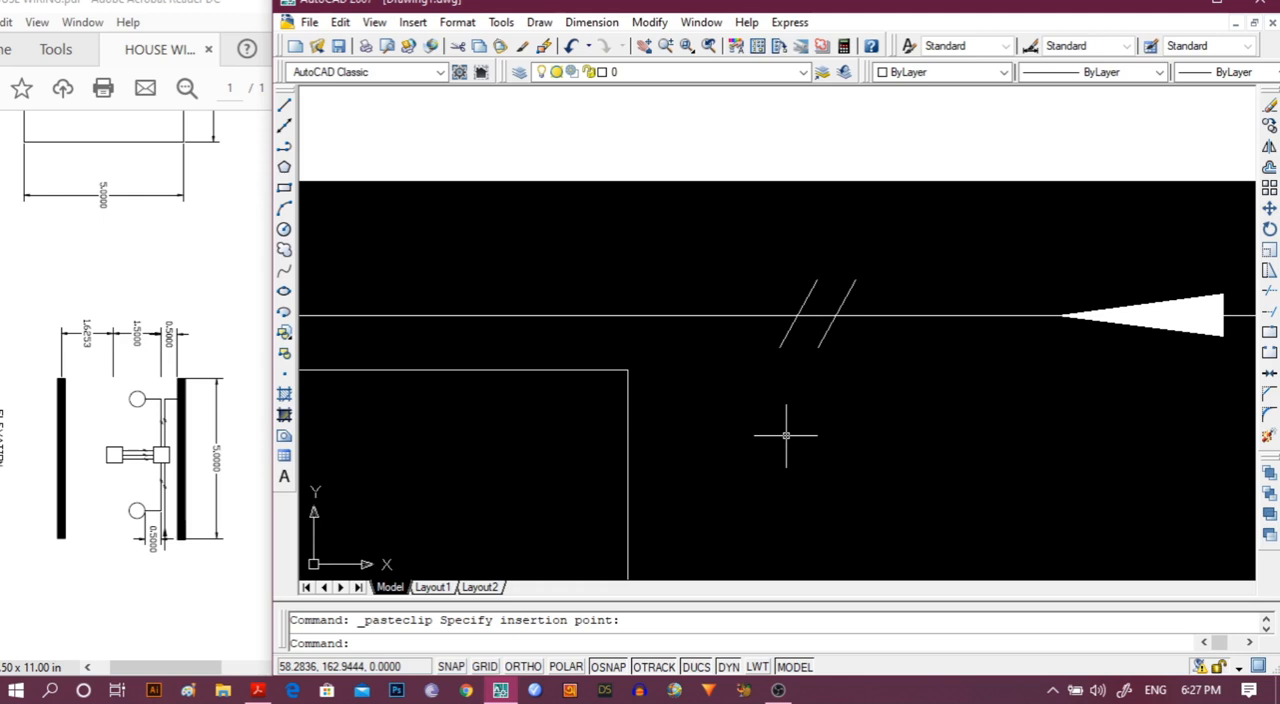
Trim the part of the right-hand slanted tick that extends below the horizontal arrow line.
type("T")
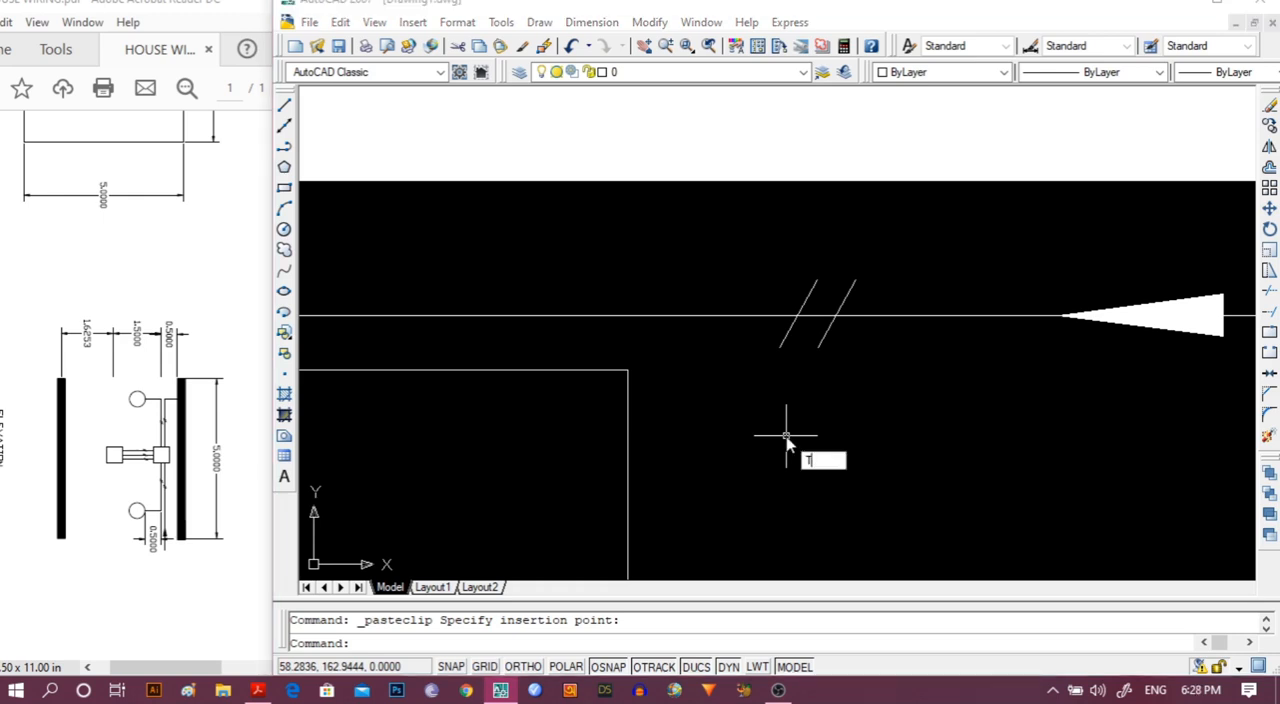
type("R")
key("Return")
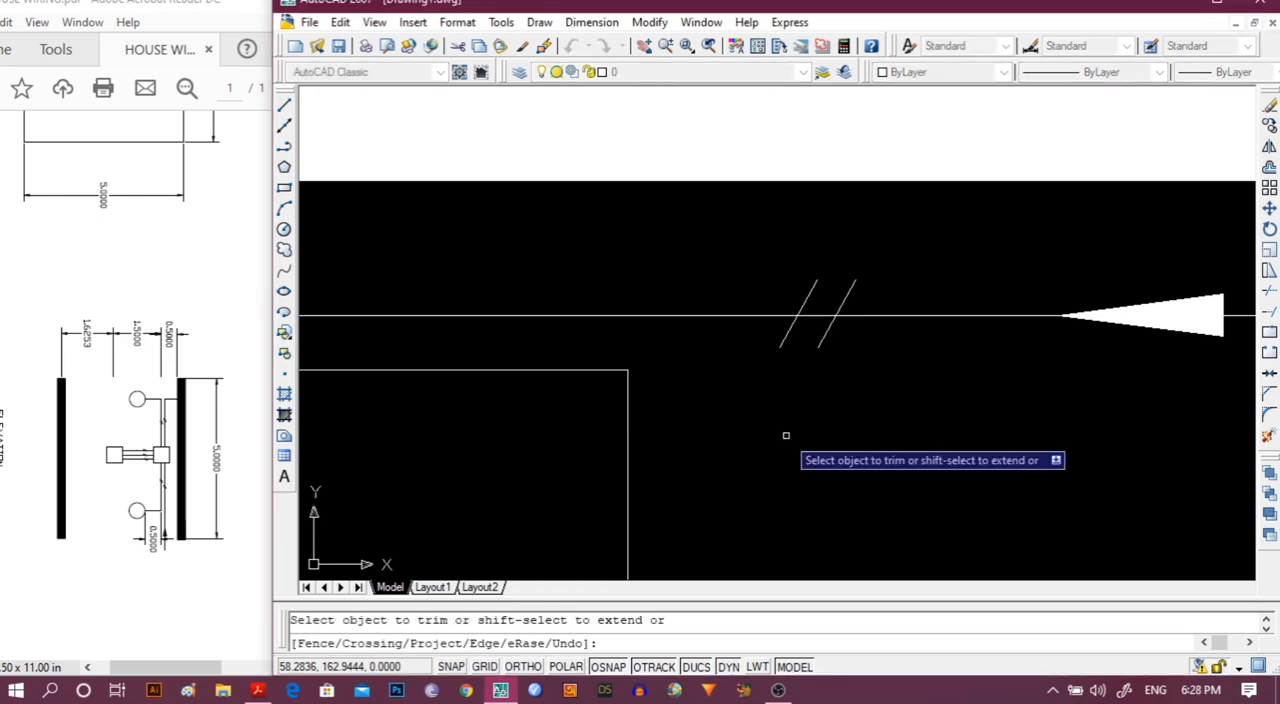
left_click(824, 338)
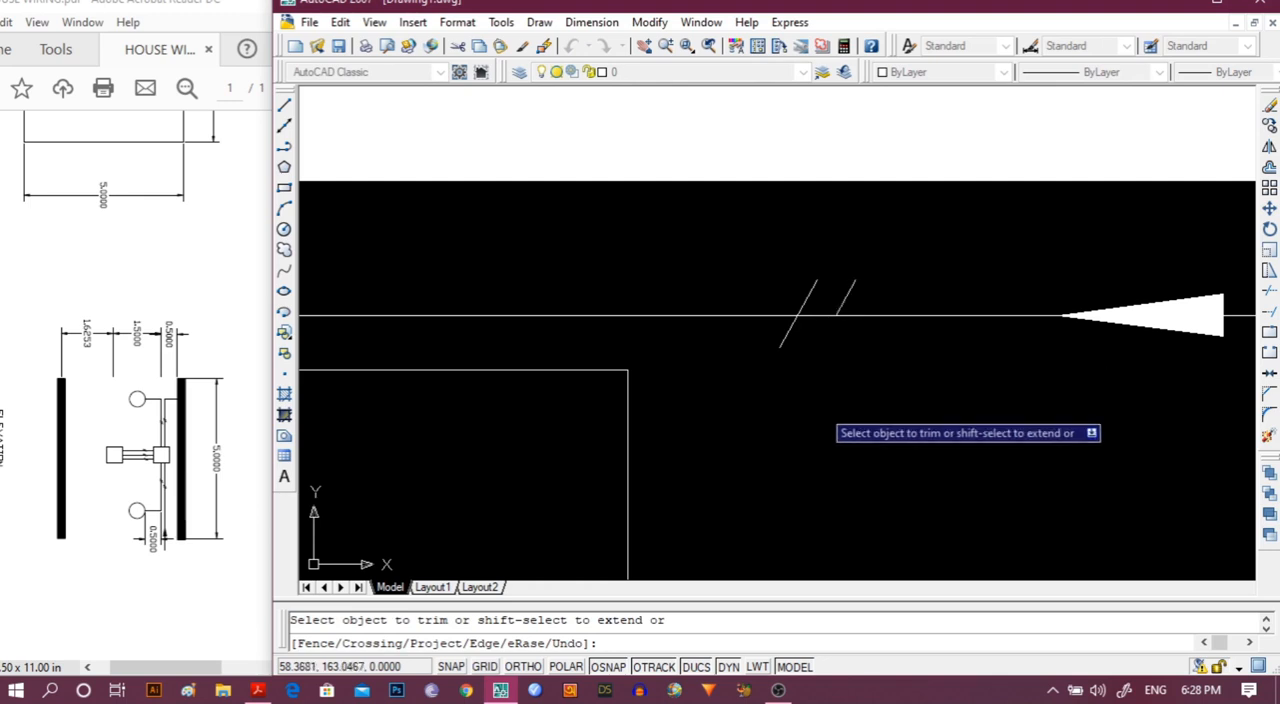
scroll(807, 446, "down", 2)
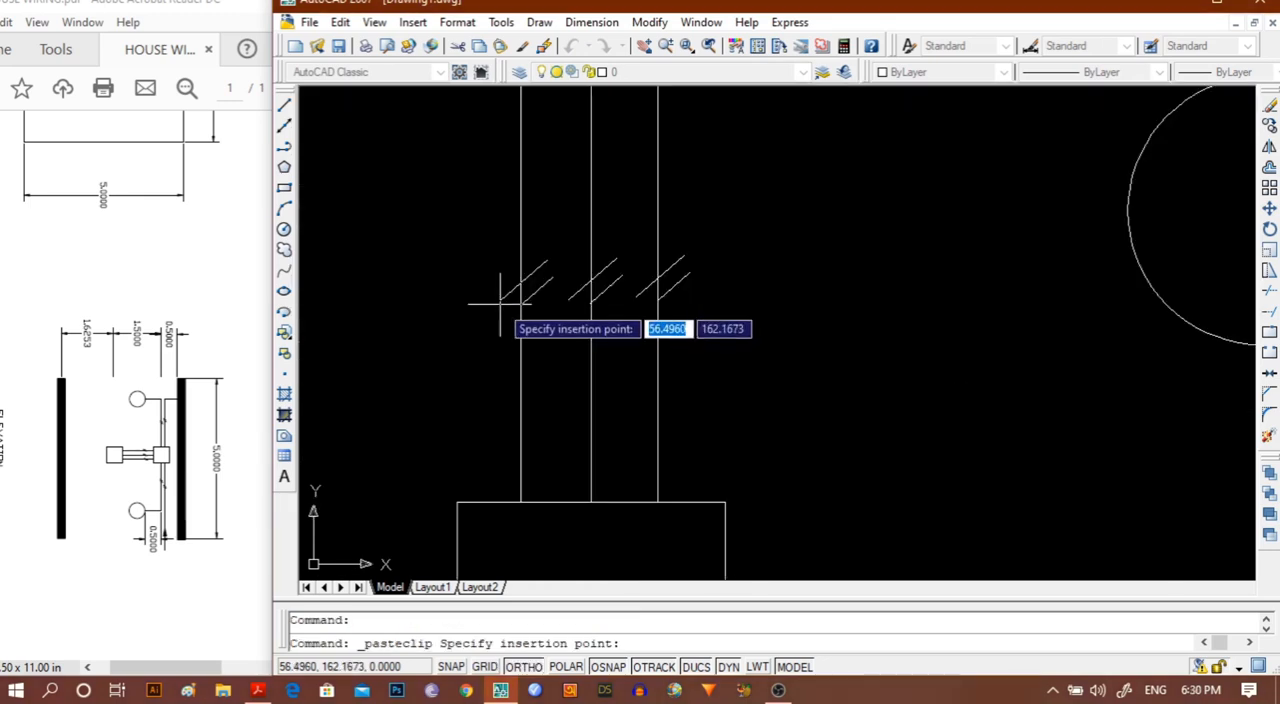
Paste the copied tick pair across the leftmost of the three vertical lines between the two squares, level with the other ticks.
left_click(500, 302)
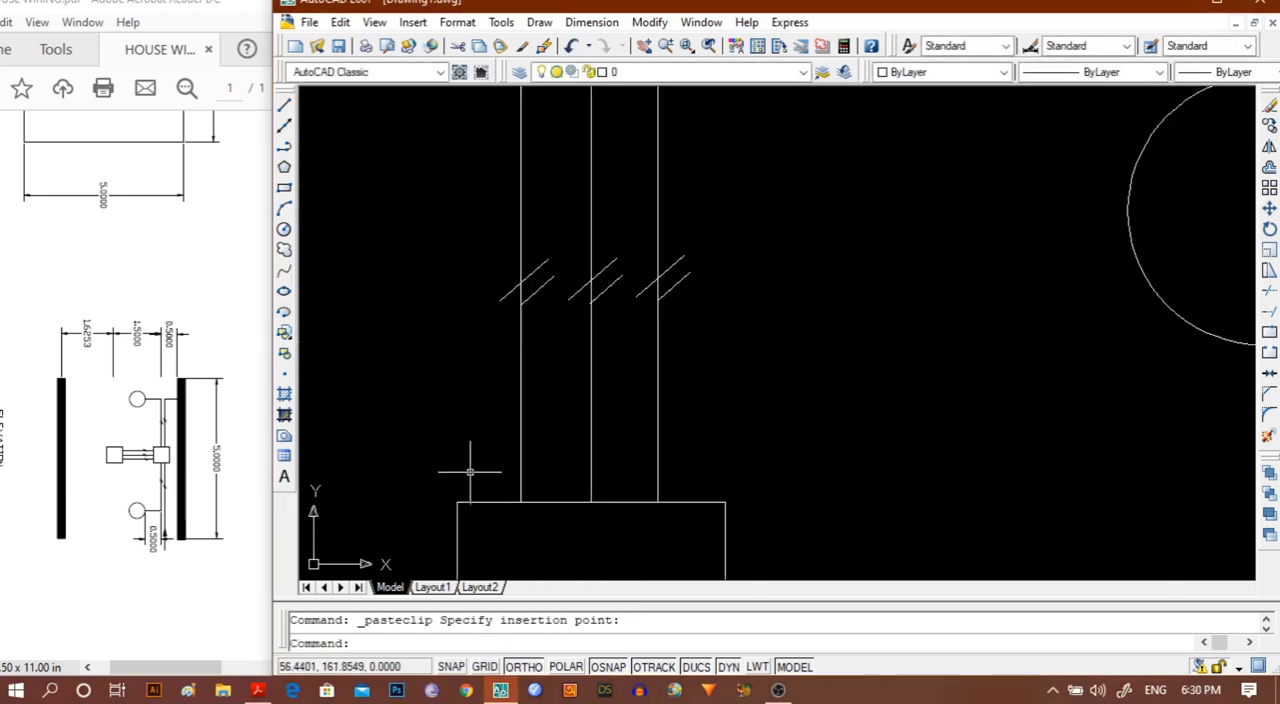
scroll(527, 452, "down", 2)
scroll(527, 452, "down", 2)
scroll(757, 491, "down", 2)
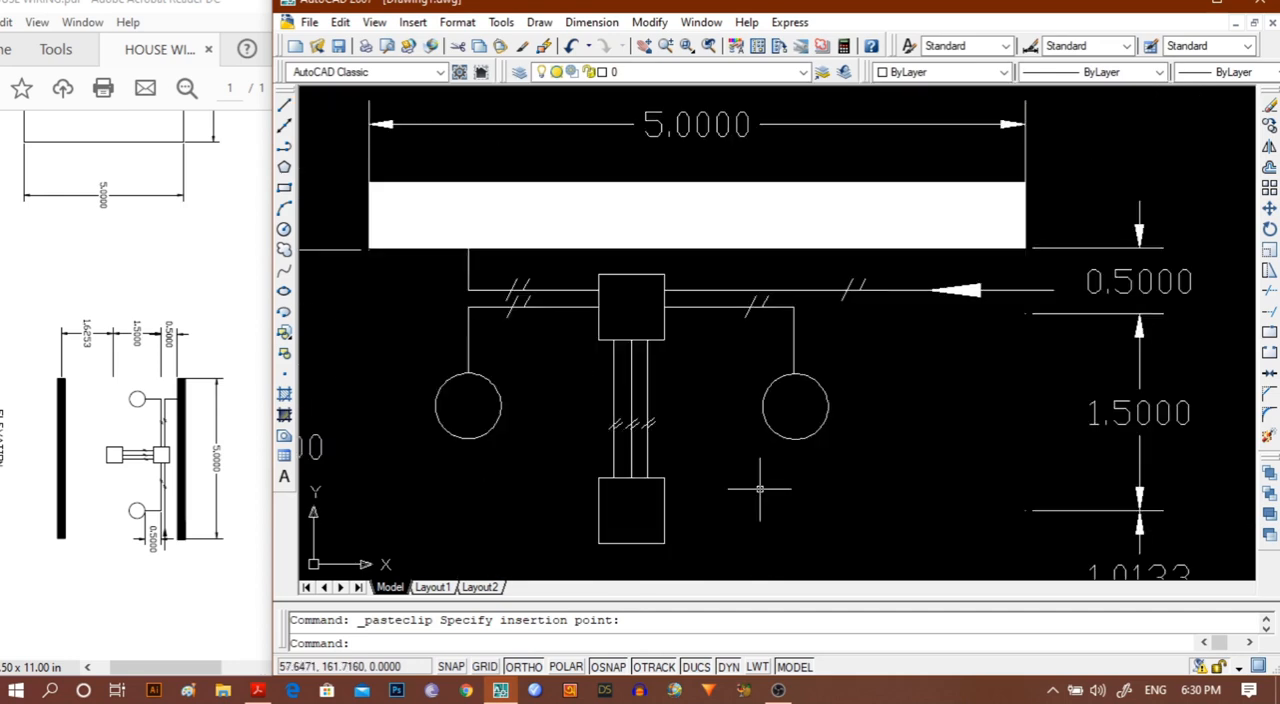
Define a multiline text box about 2.67 wide and 0.73 high just below the elevation's 2.5000 dimension.
middle_click_drag(757, 503, 847, 332)
scroll(847, 332, "down", 5)
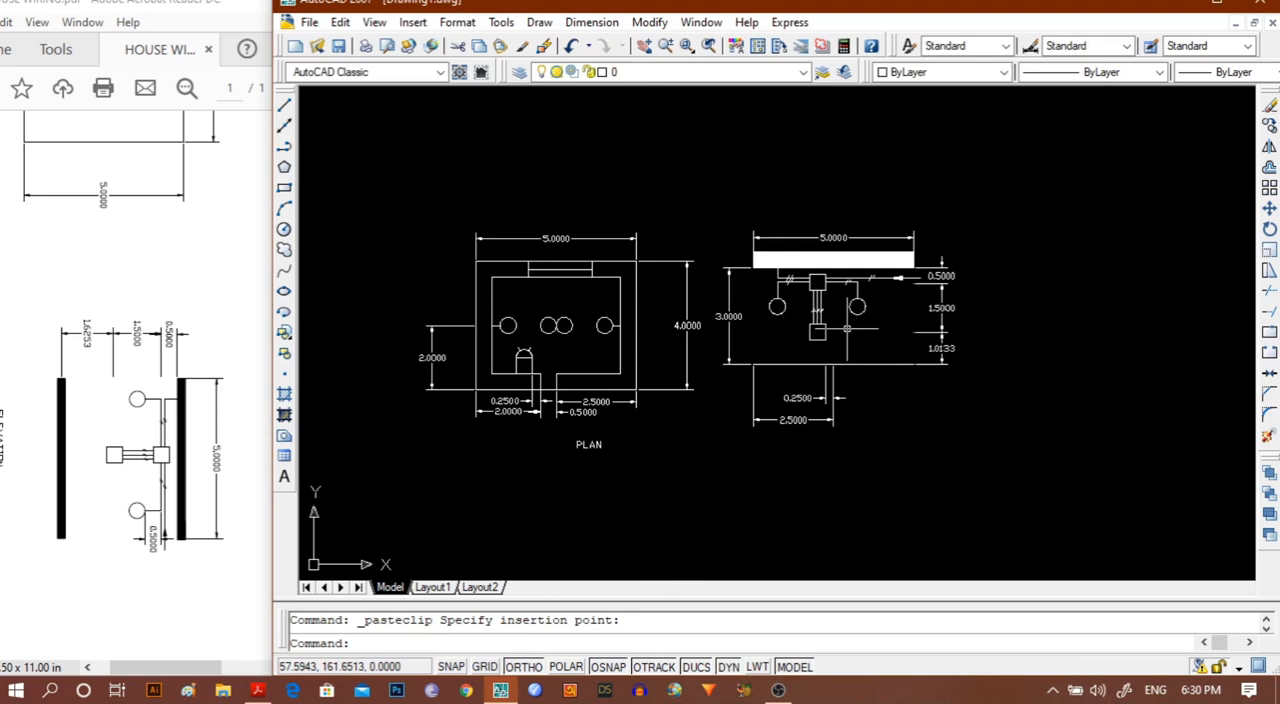
scroll(847, 328, "up", 5)
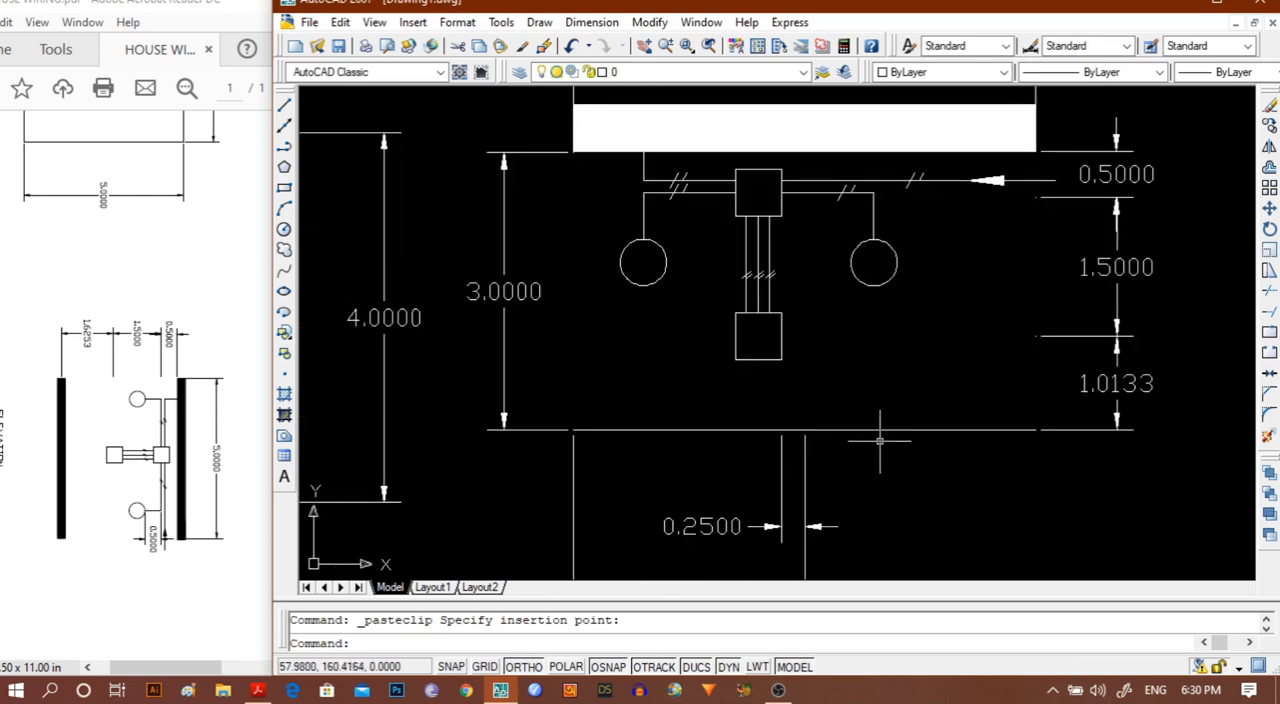
middle_click_drag(886, 465, 860, 357)
scroll(860, 451, "up", 2)
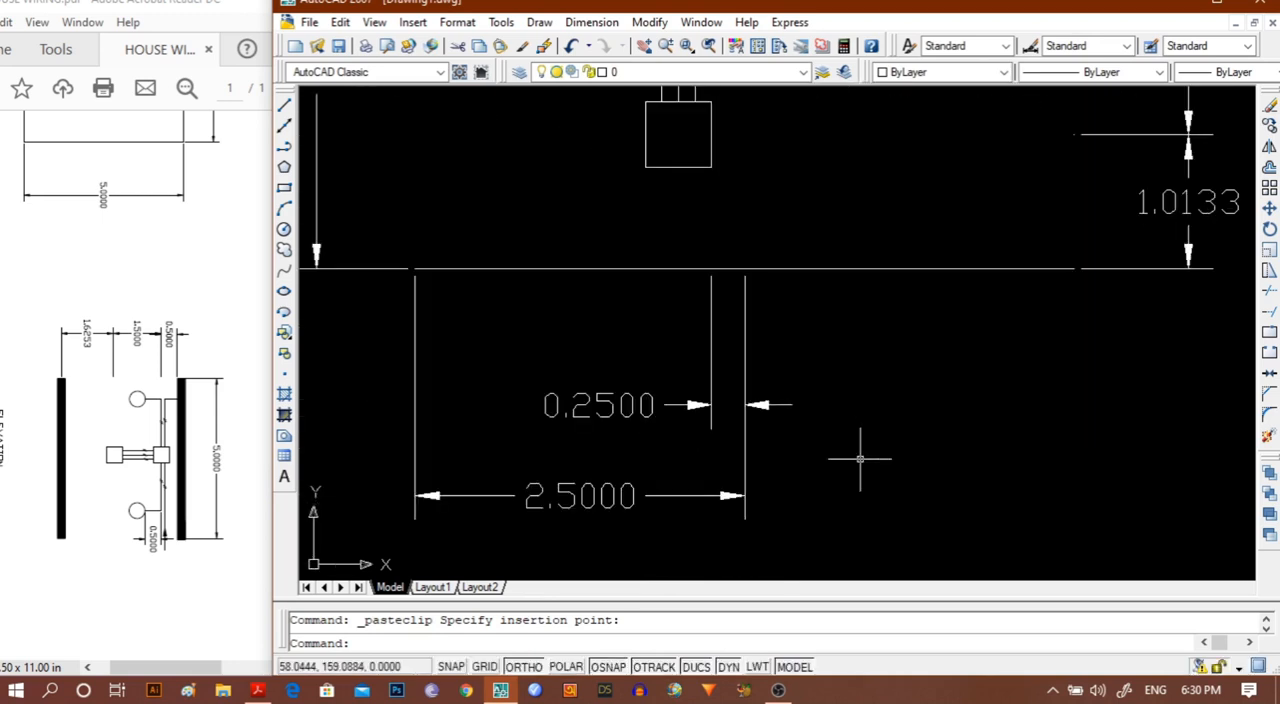
middle_click_drag(875, 417, 912, 337)
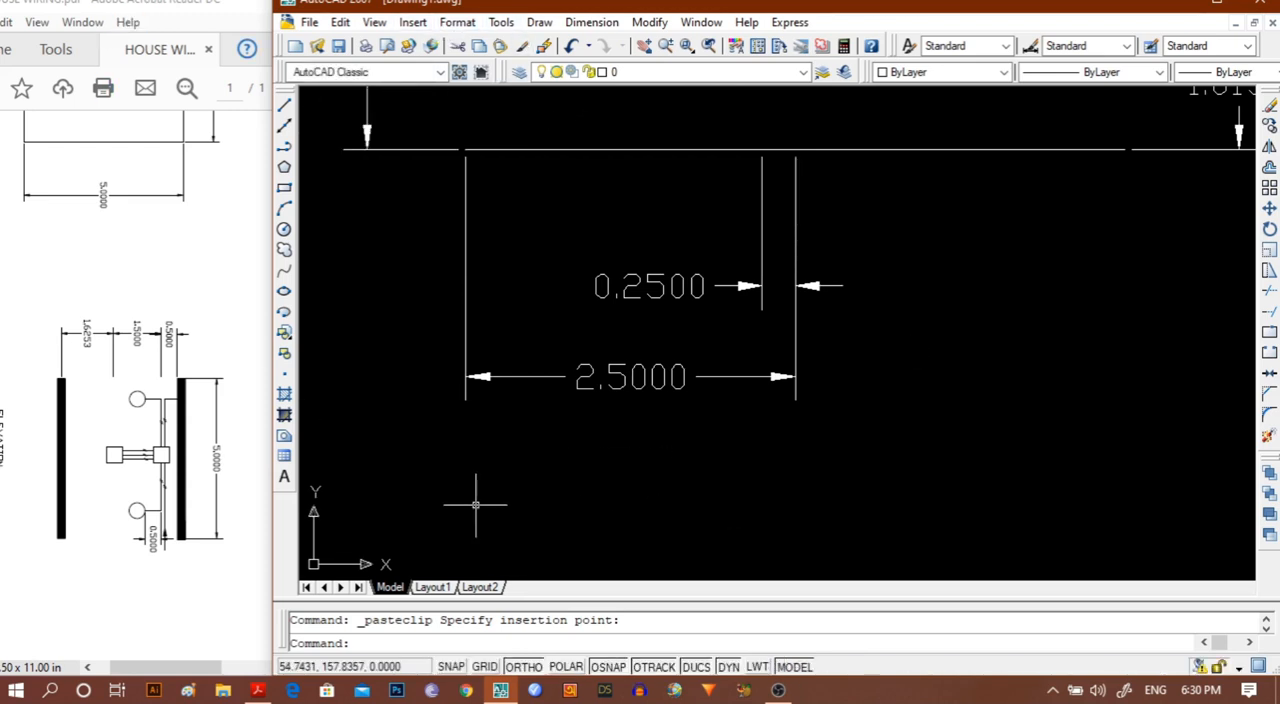
left_click(285, 479)
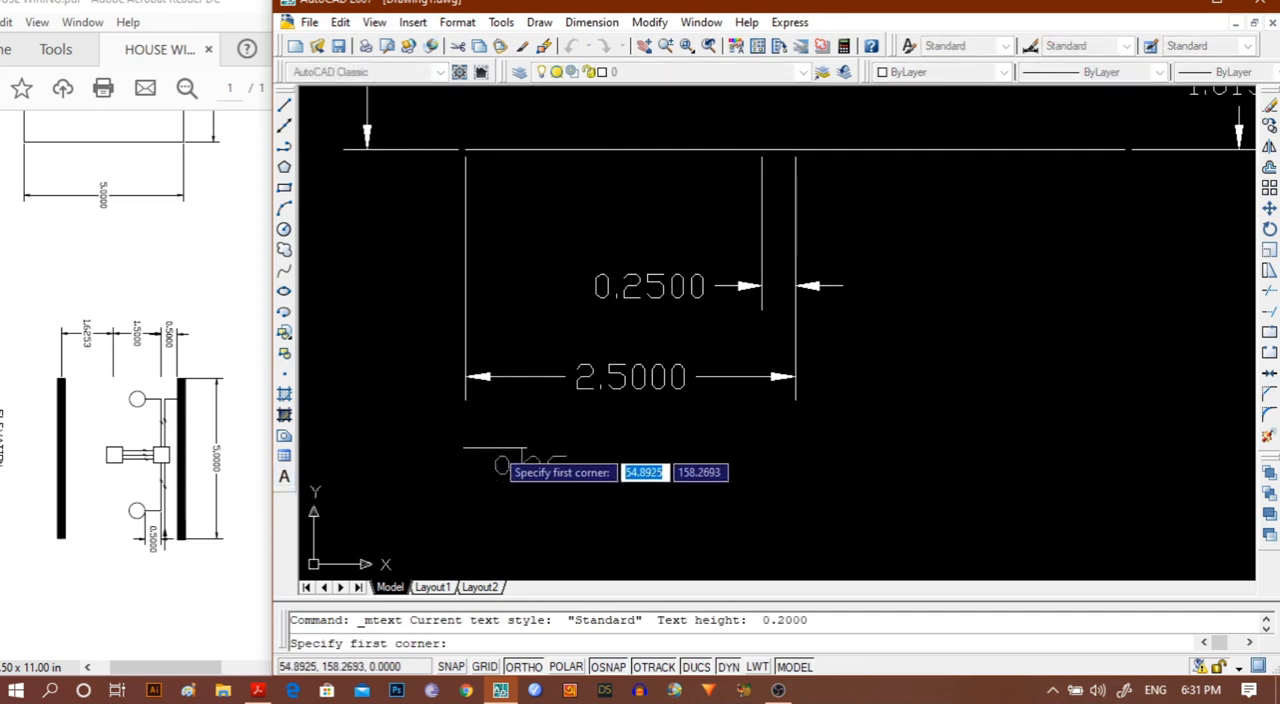
left_click(495, 448)
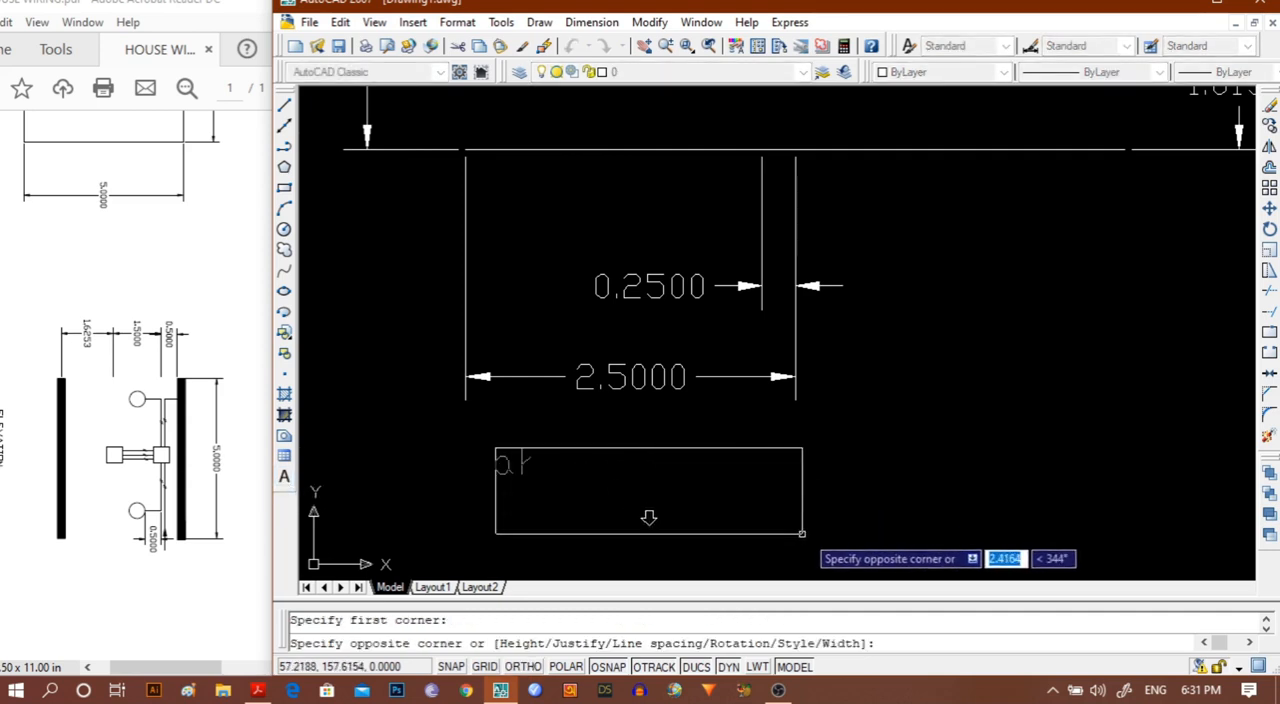
left_click(847, 544)
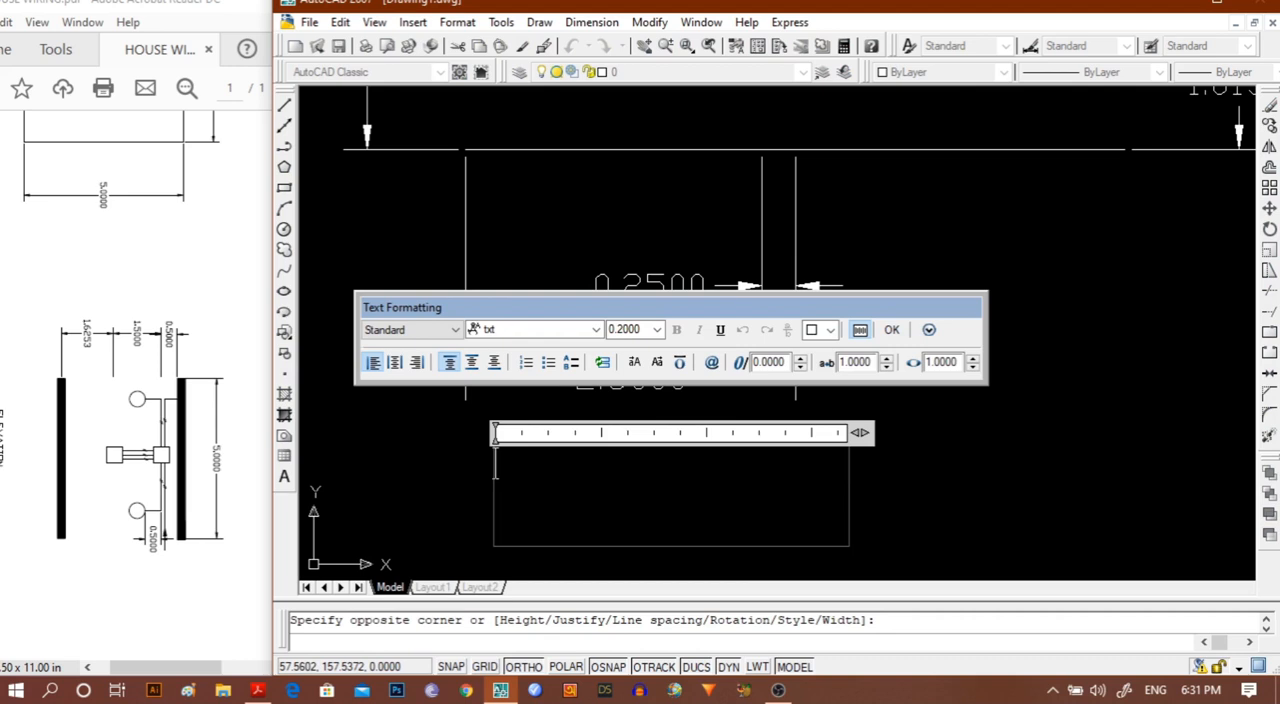
Enter ELEVATION as the view's title, centre it within the text box and finish the text.
type("ELEVATI")
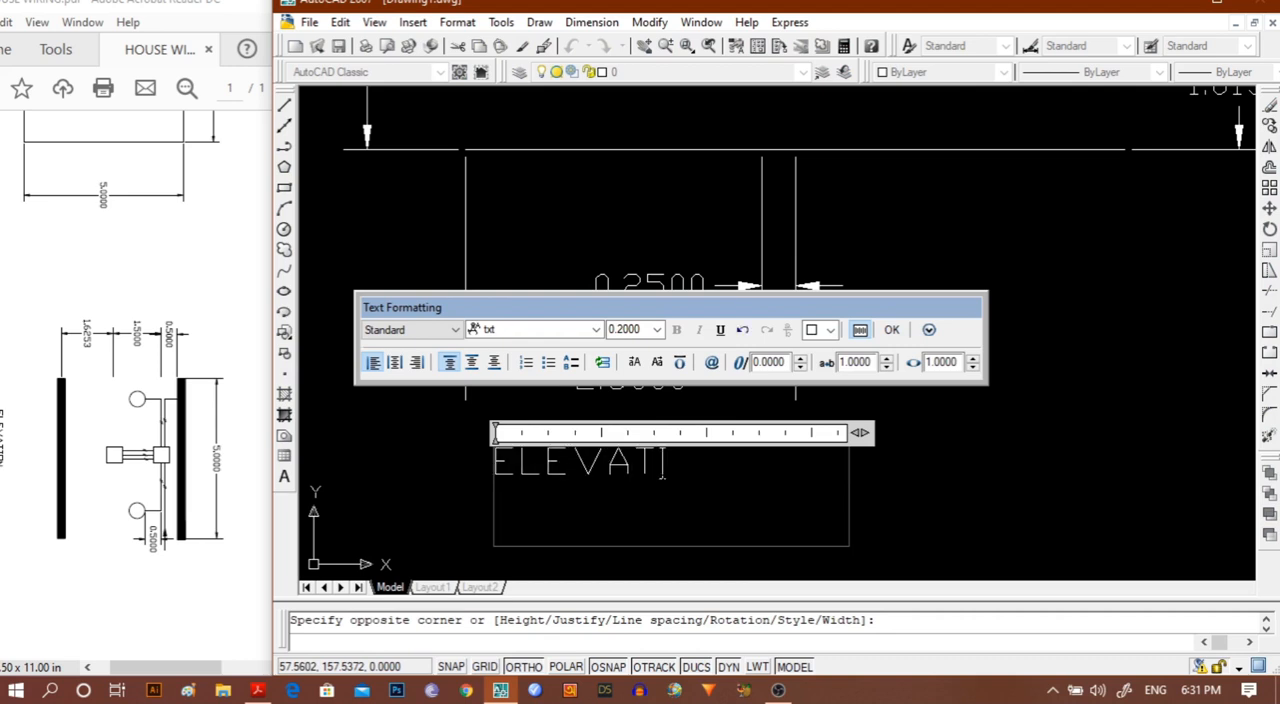
type("ON")
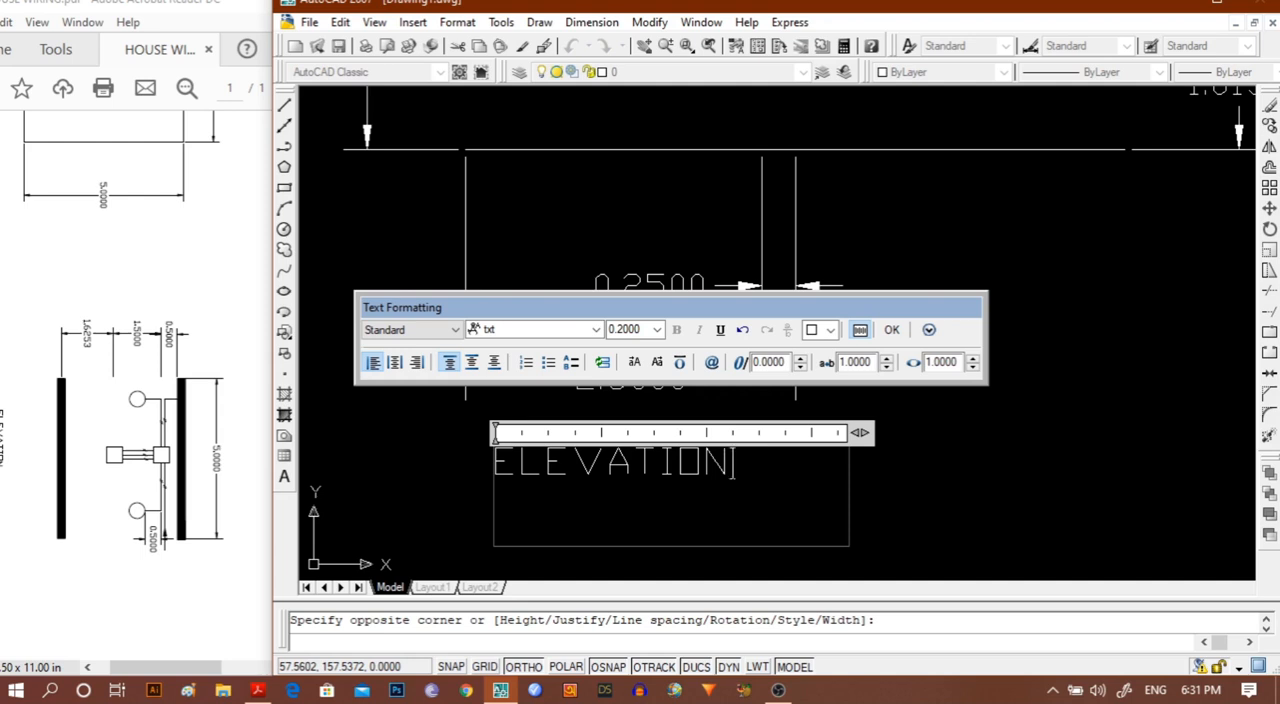
key("Return")
left_click(395, 362)
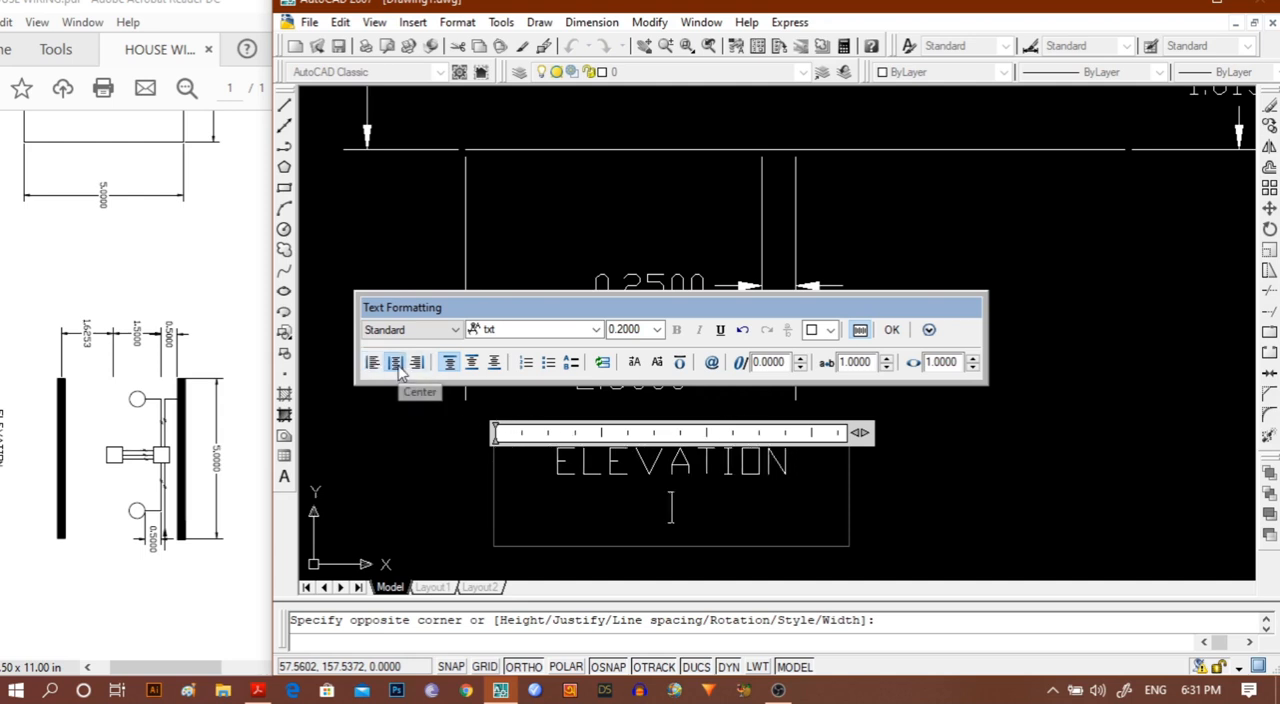
left_click(891, 330)
Examine the finished plan and elevation views and compare them with the reference PDF.
scroll(960, 408, "down", 2)
scroll(960, 408, "down", 3)
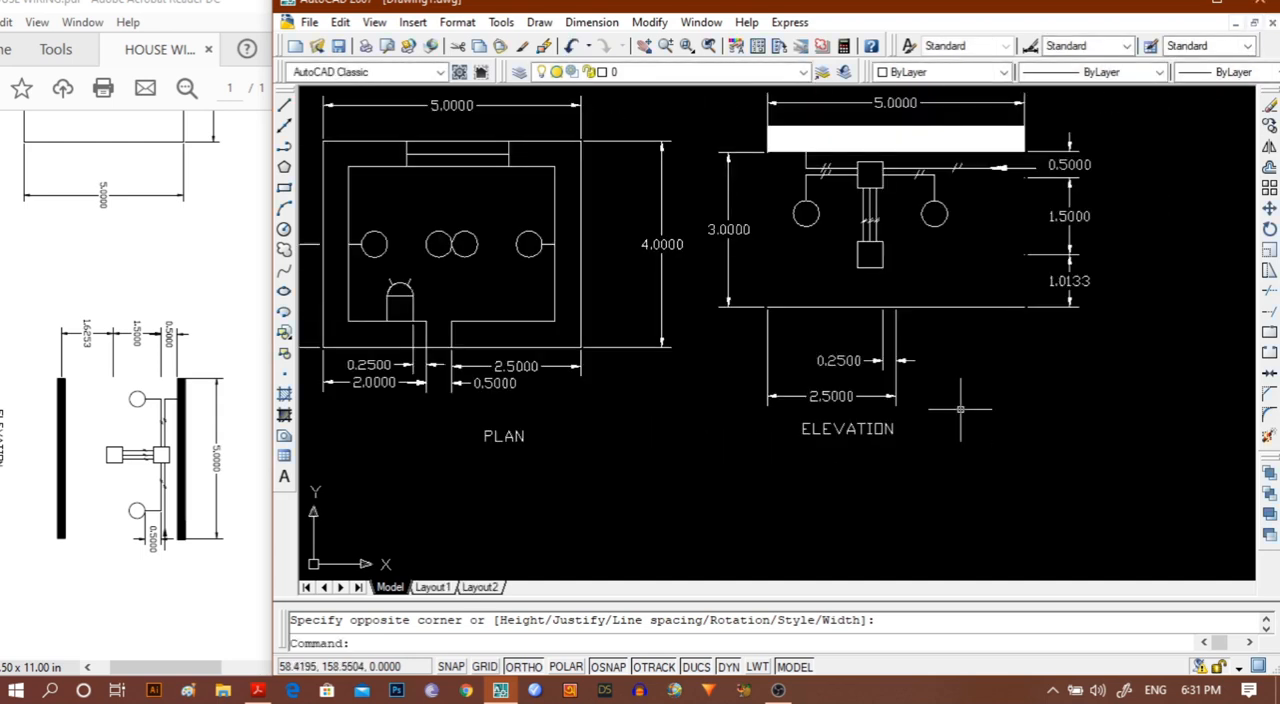
middle_click_drag(974, 409, 703, 443)
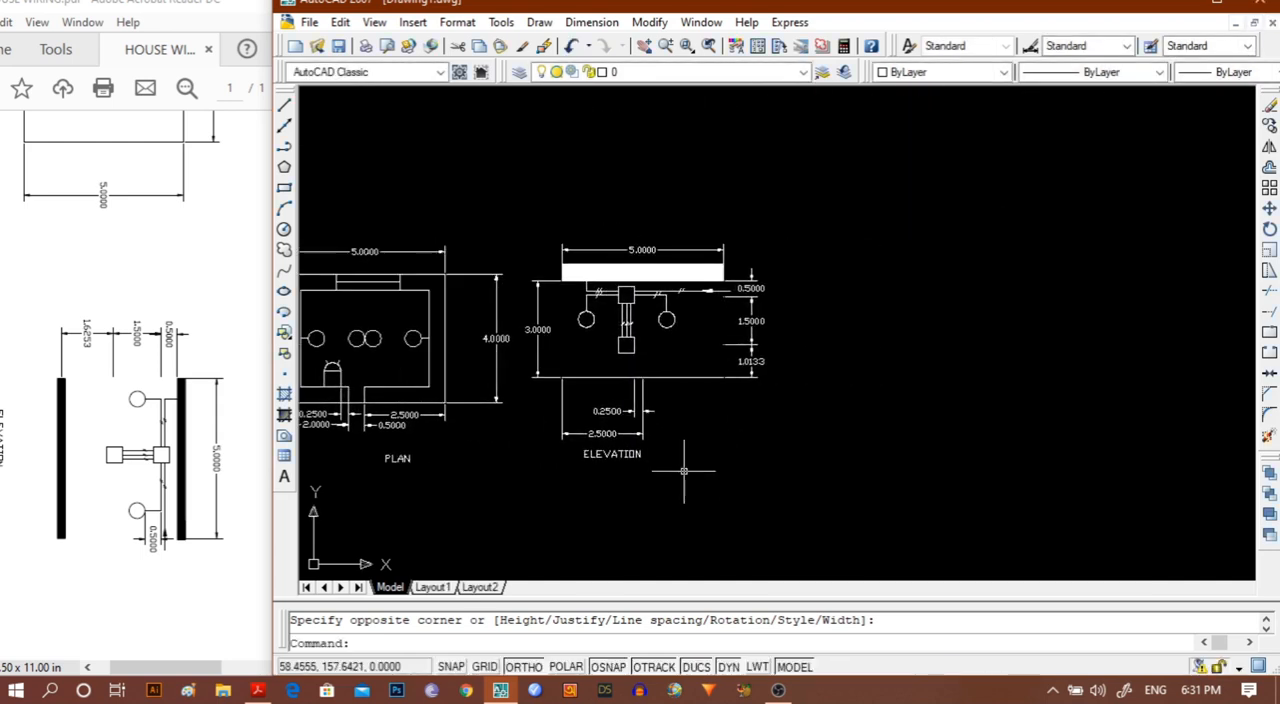
scroll(683, 537, "up", 2)
mouse_move(680, 537)
middle_mouse_down()
mouse_move(903, 501)
mouse_move(1094, 509)
mouse_move(1051, 503)
middle_mouse_up()
scroll(1054, 503, "up", 2)
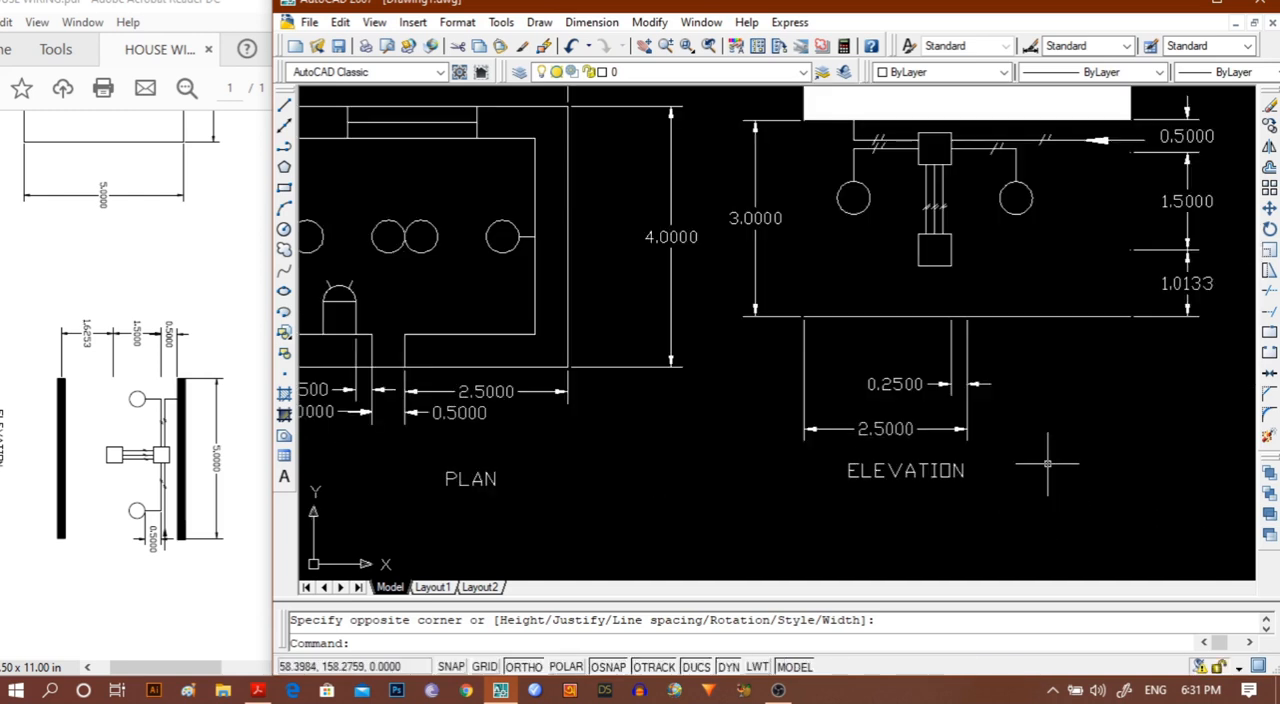
scroll(1029, 457, "down", 2)
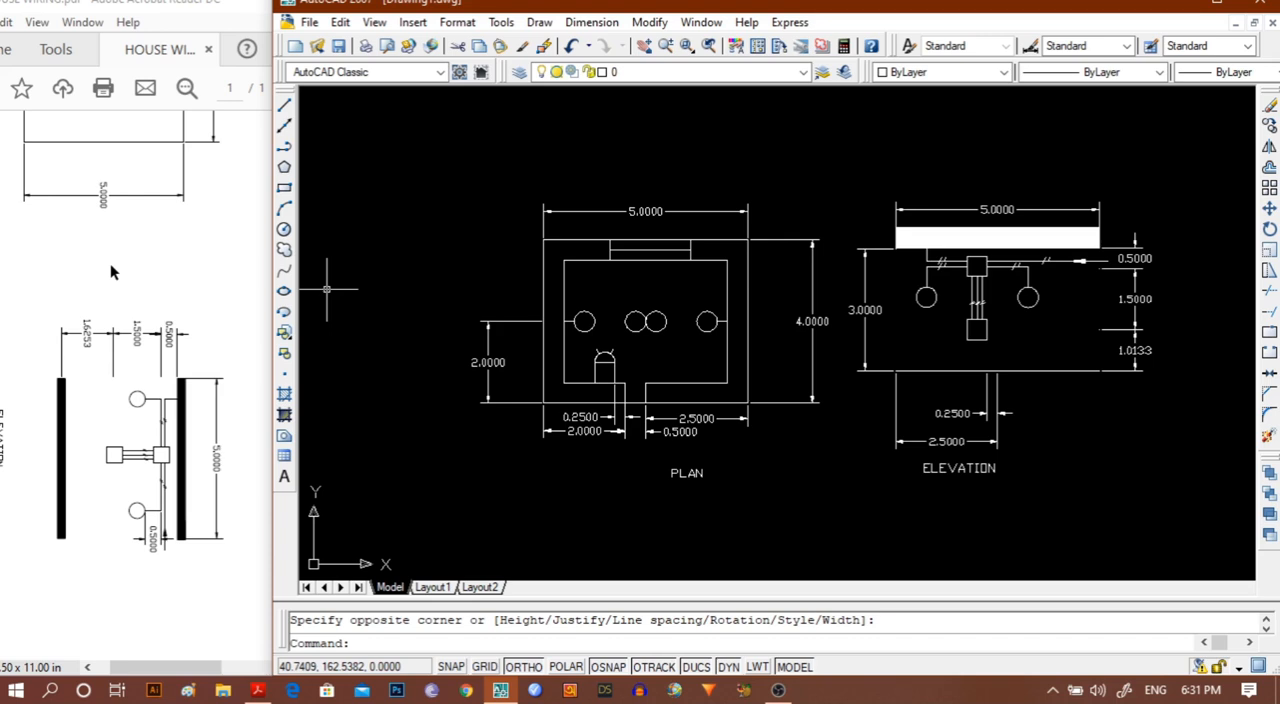
scroll(110, 263, "up", 5)
scroll(866, 320, "up", 1)
scroll(866, 320, "up", 1)
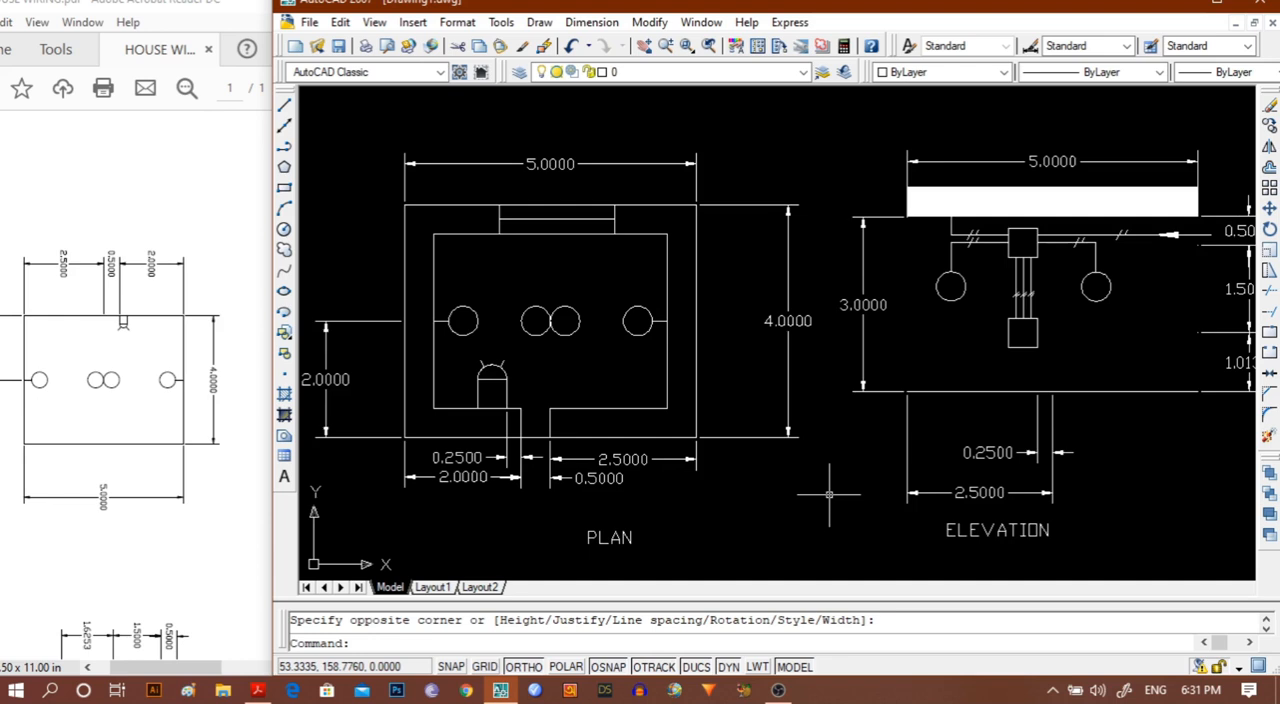
scroll(829, 494, "down", 2)
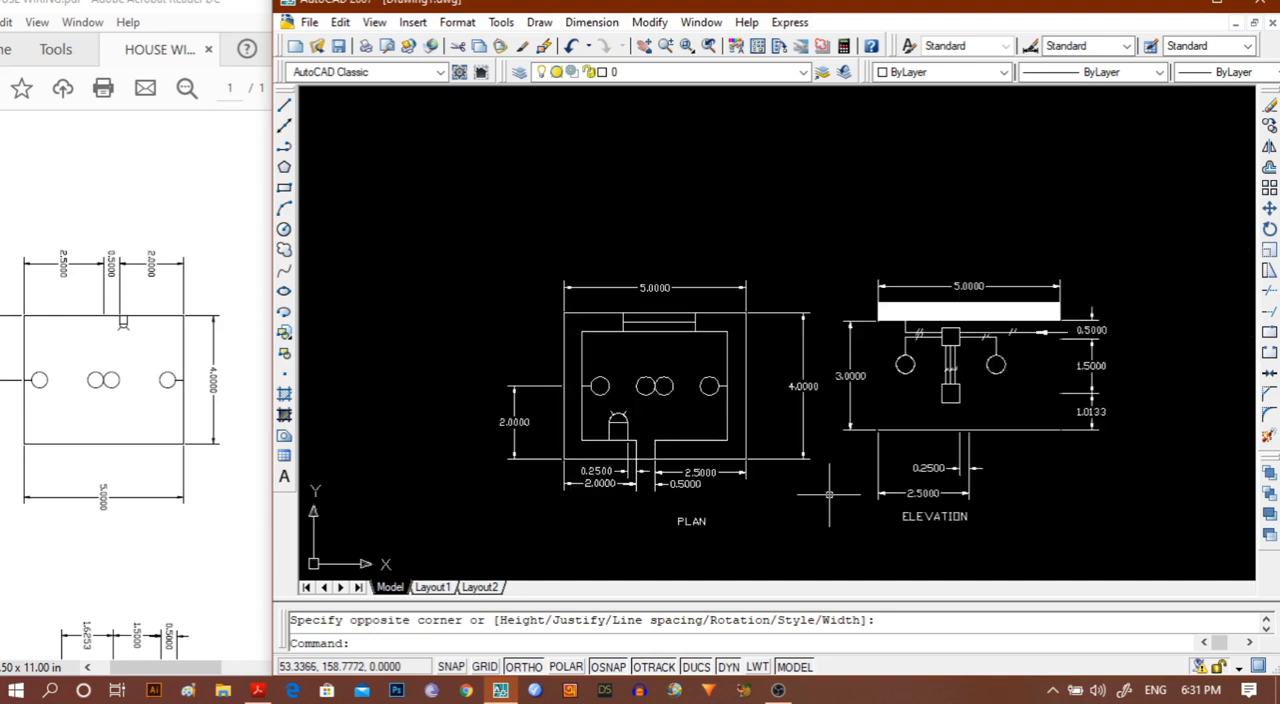
middle_click_drag(826, 491, 777, 442)
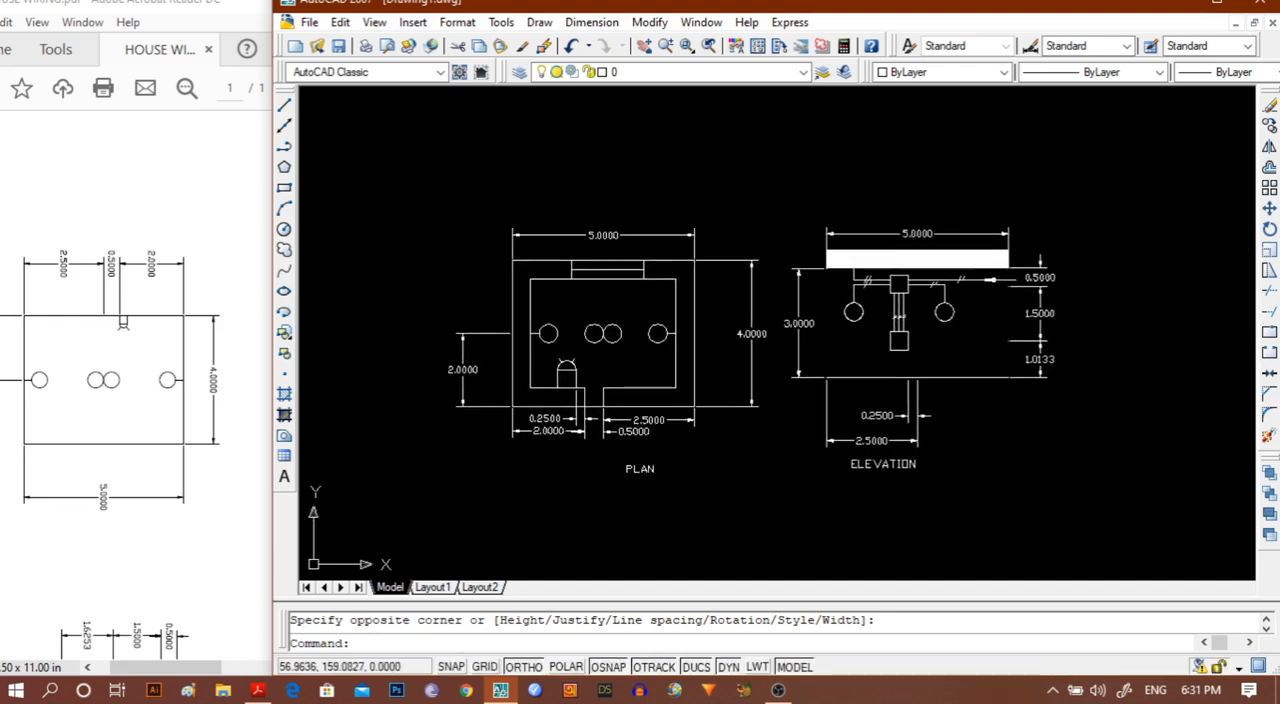